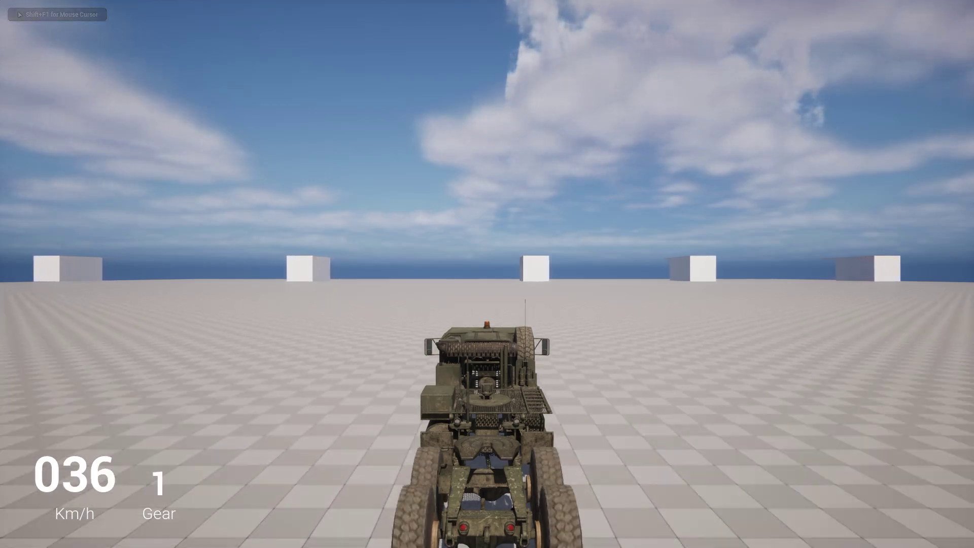
Drive the truck across the flat level, steering right and left.
{"action": "key", "text": "d"}
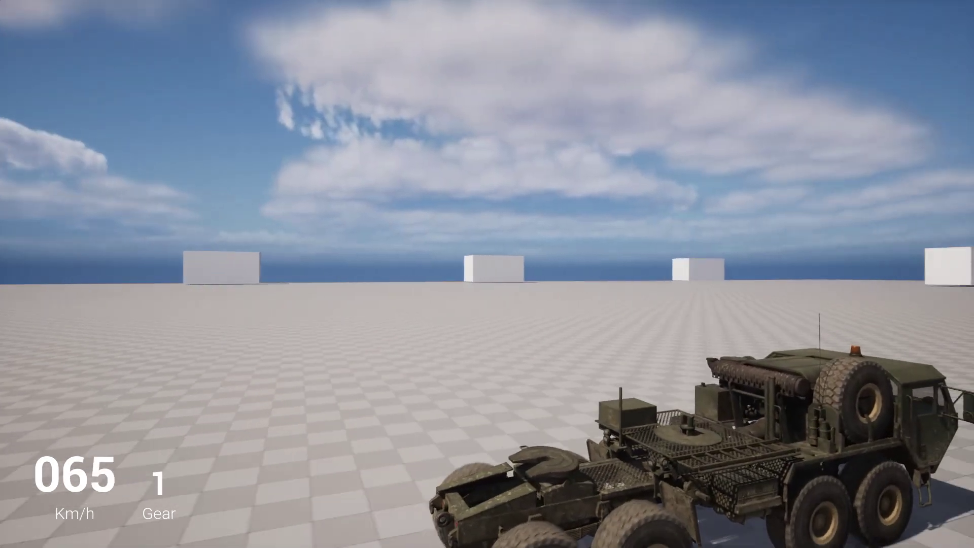
{"action": "key", "text": "a"}
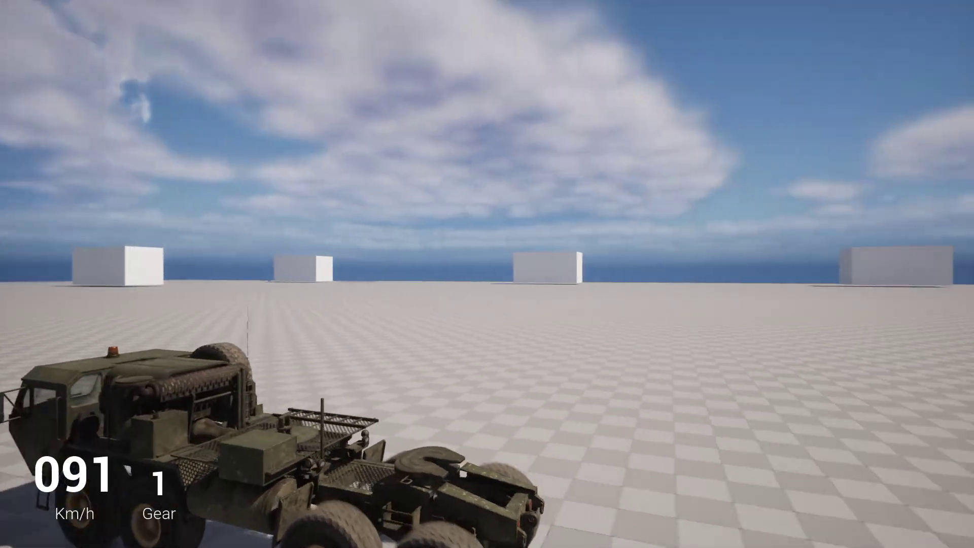
{"action": "key", "text": "d"}
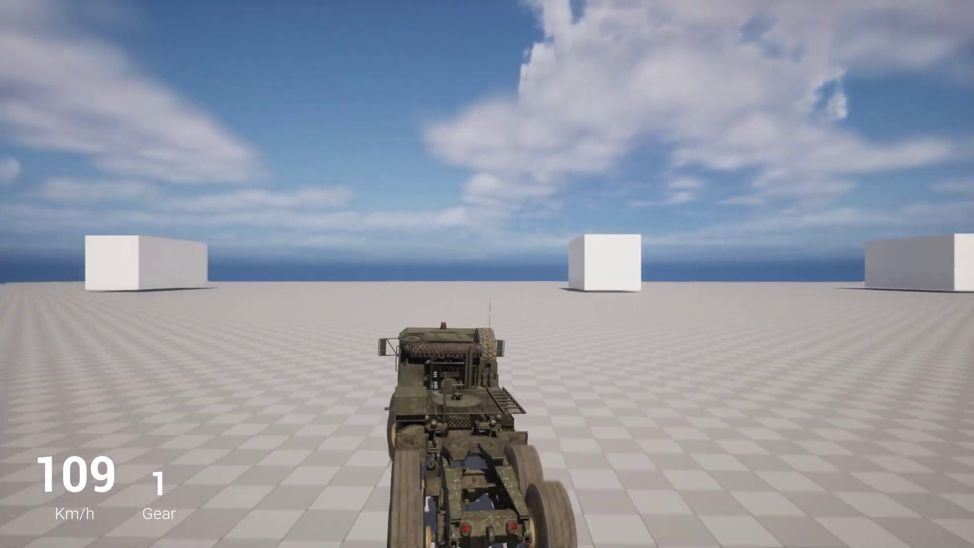
{"action": "key", "text": "d"}
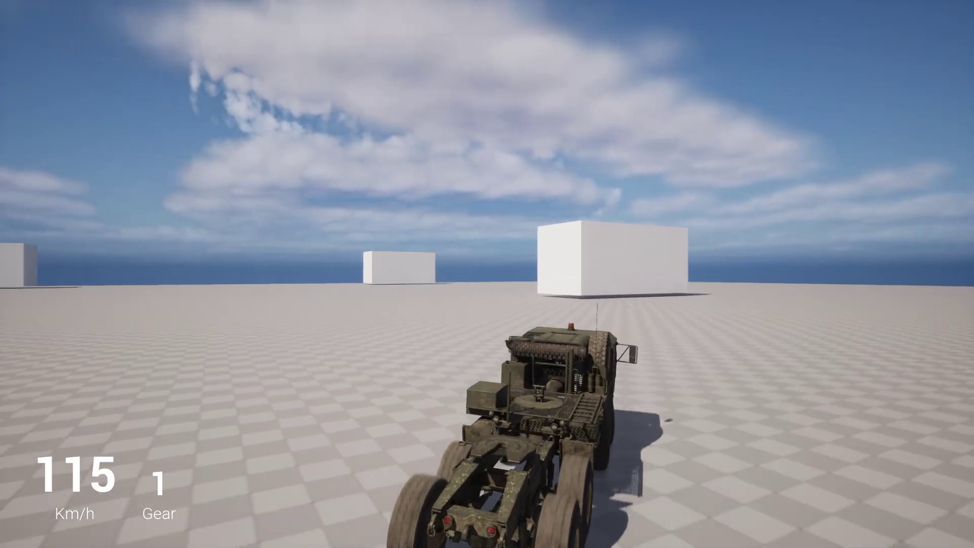
{"action": "key", "text": "a"}
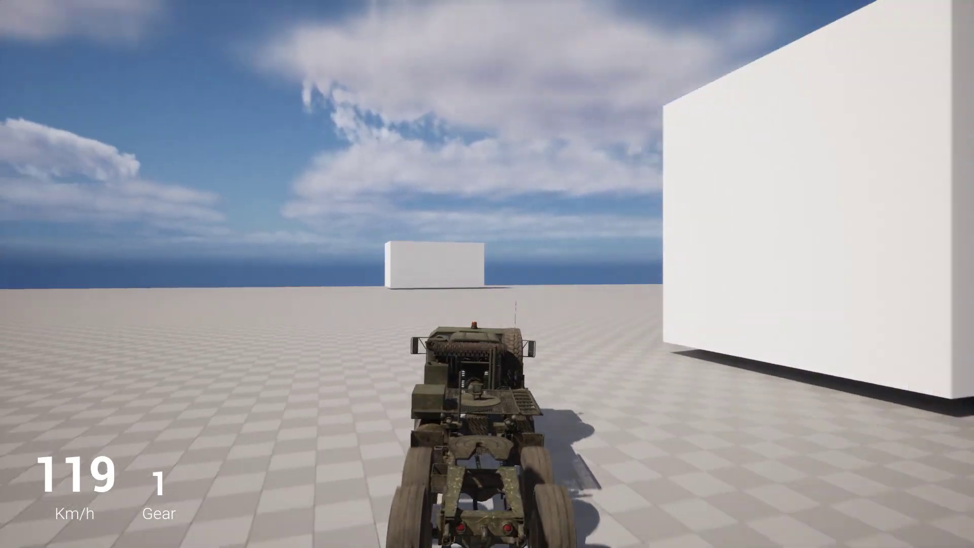
Try the in-cab camera, brake into reverse, then drive forward turning toward the cubes.
{"action": "key", "text": "c"}
{"action": "key", "text": "a"}
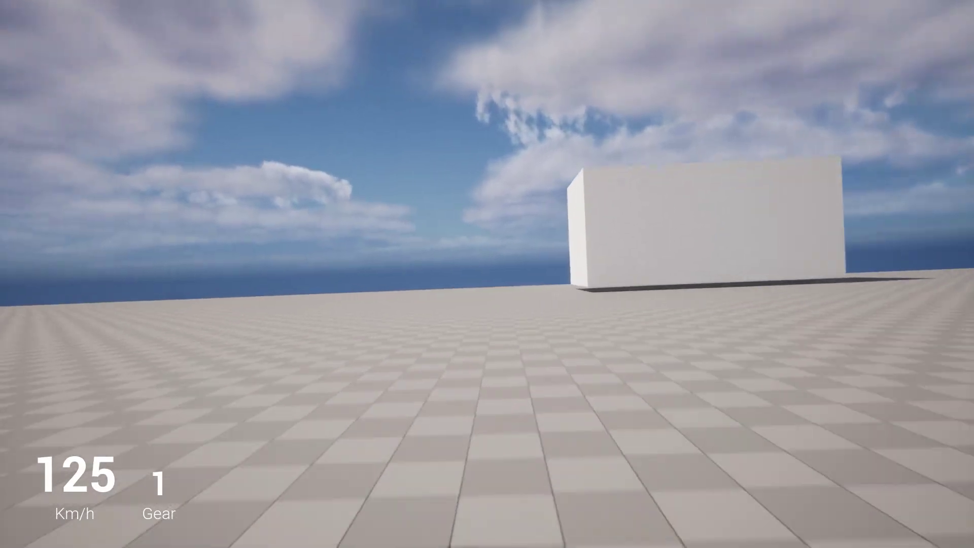
{"action": "key", "text": "s"}
{"action": "key", "text": "c"}
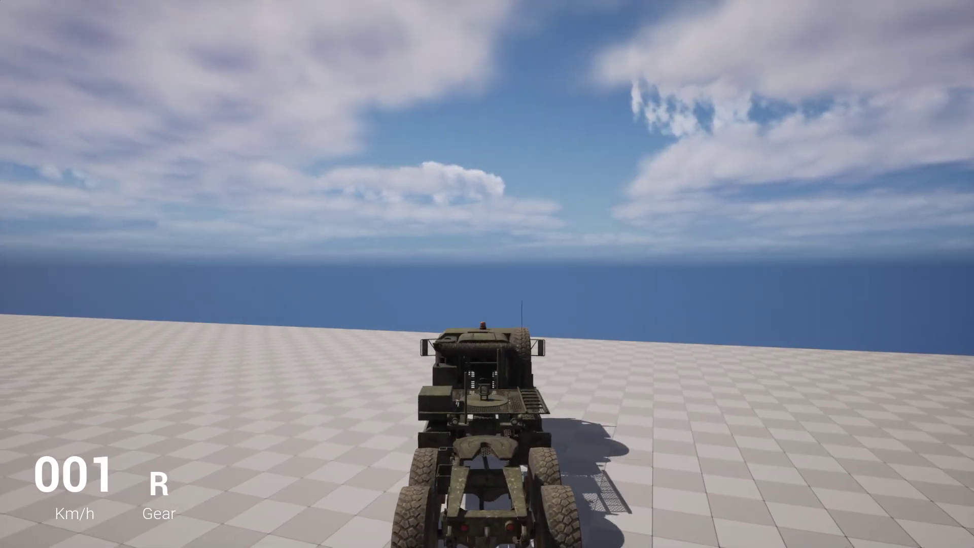
{"action": "key", "text": "a"}
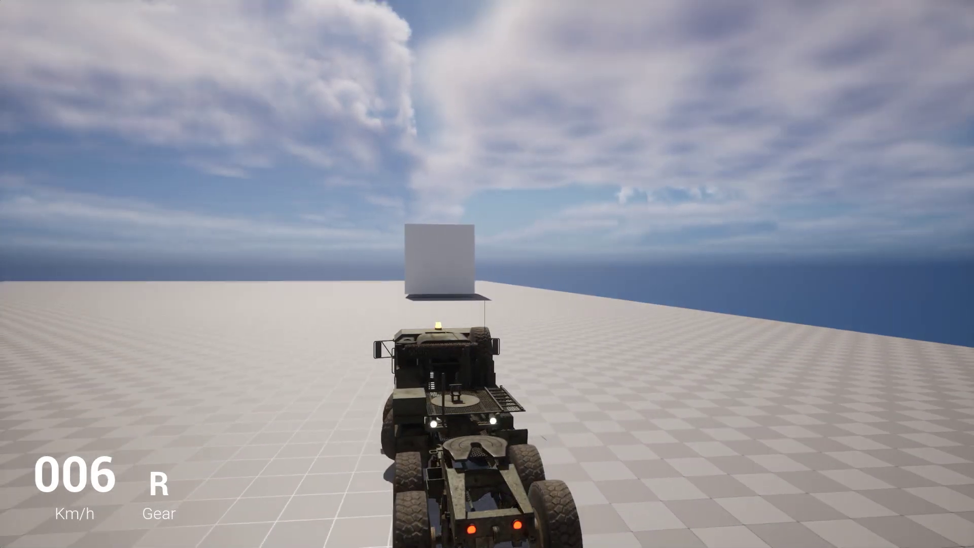
{"action": "key", "text": "w"}
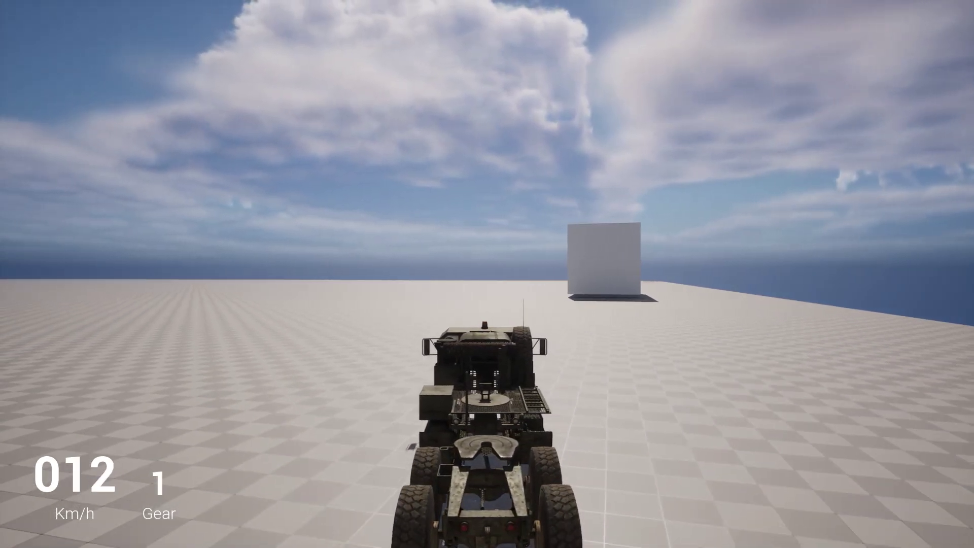
{"action": "key", "text": "a"}
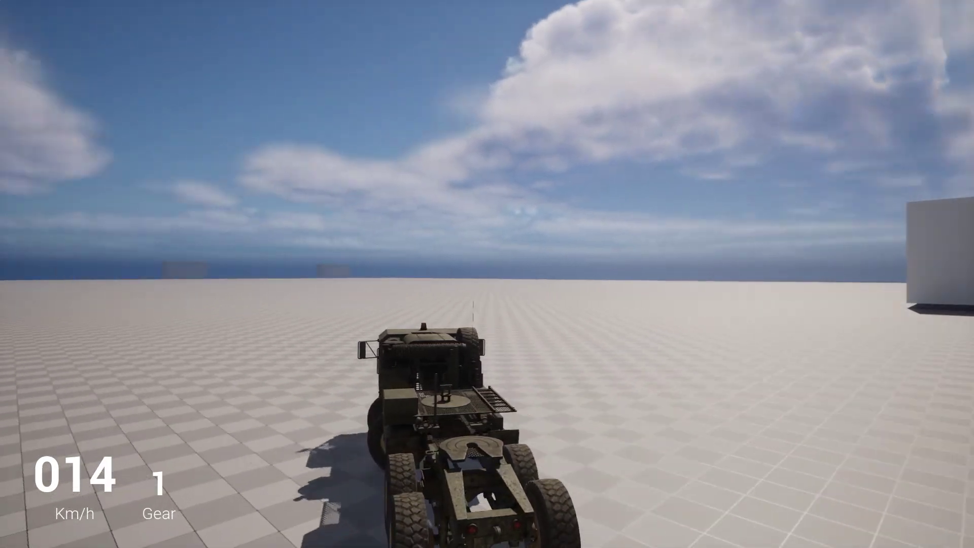
{"action": "key", "text": "w"}
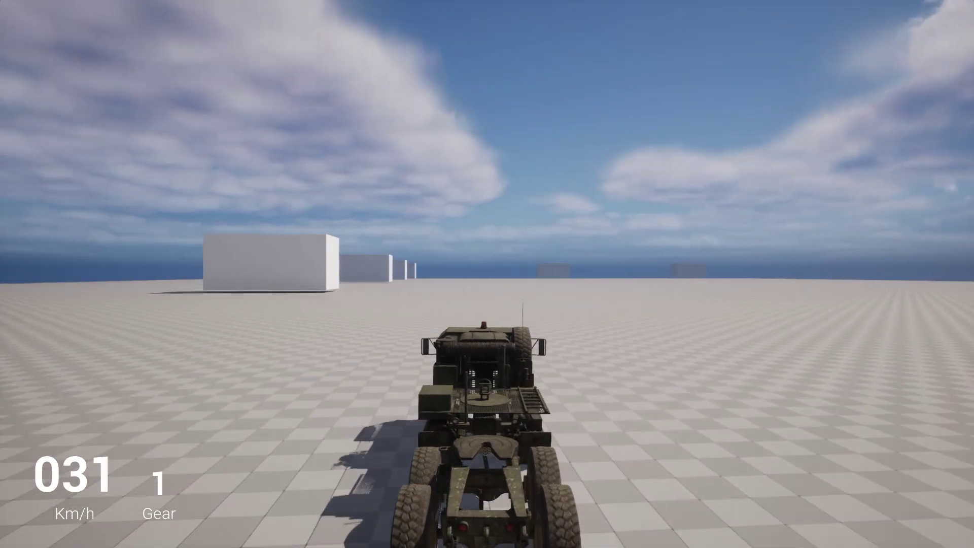
Drive from the cab view, return to the chase camera, and brake to a stop.
{"action": "key", "text": "Tab"}
{"action": "key", "text": "d"}
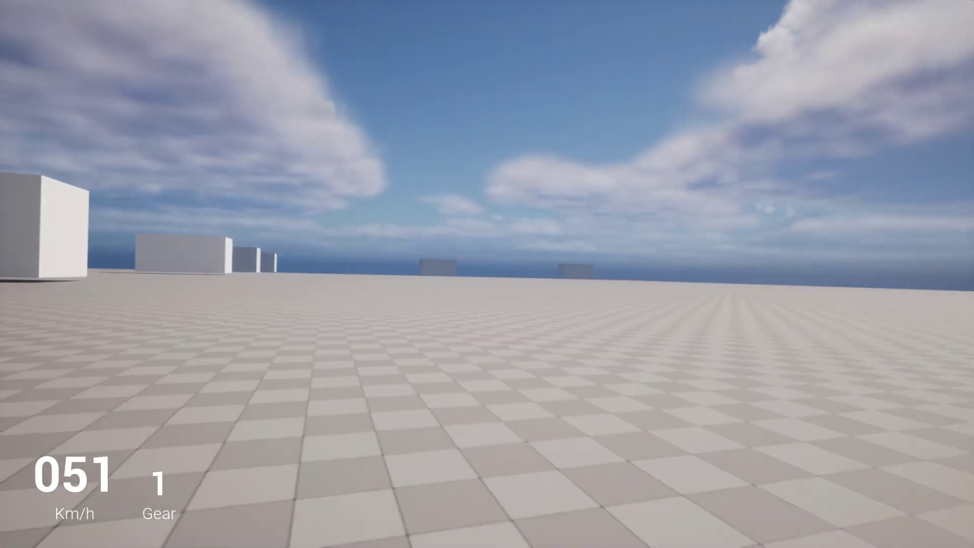
{"action": "key", "text": "a"}
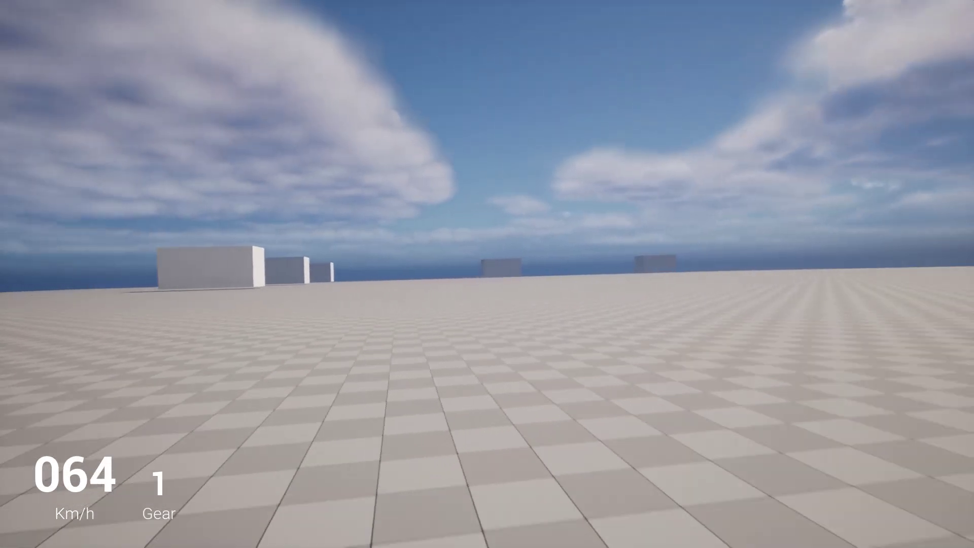
{"action": "key", "text": "Tab"}
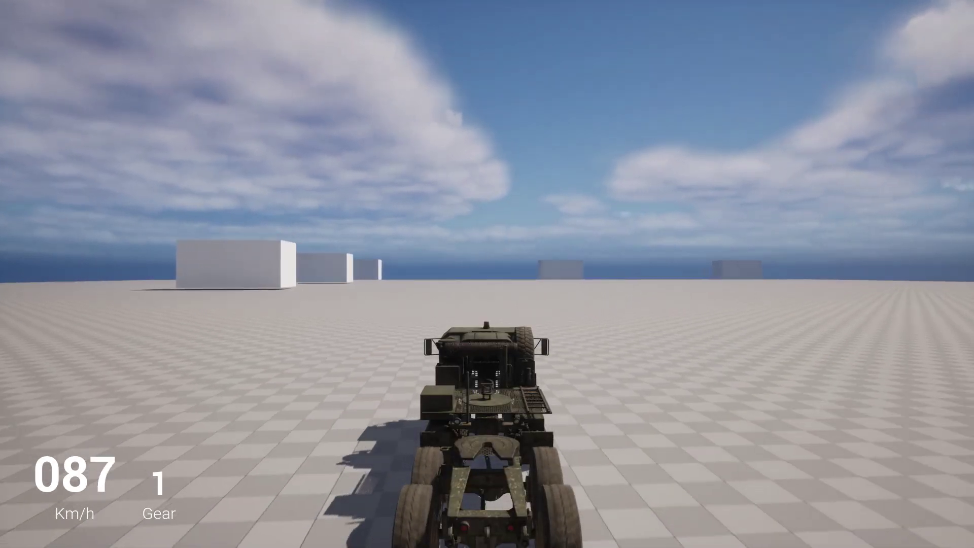
{"action": "key", "text": "d"}
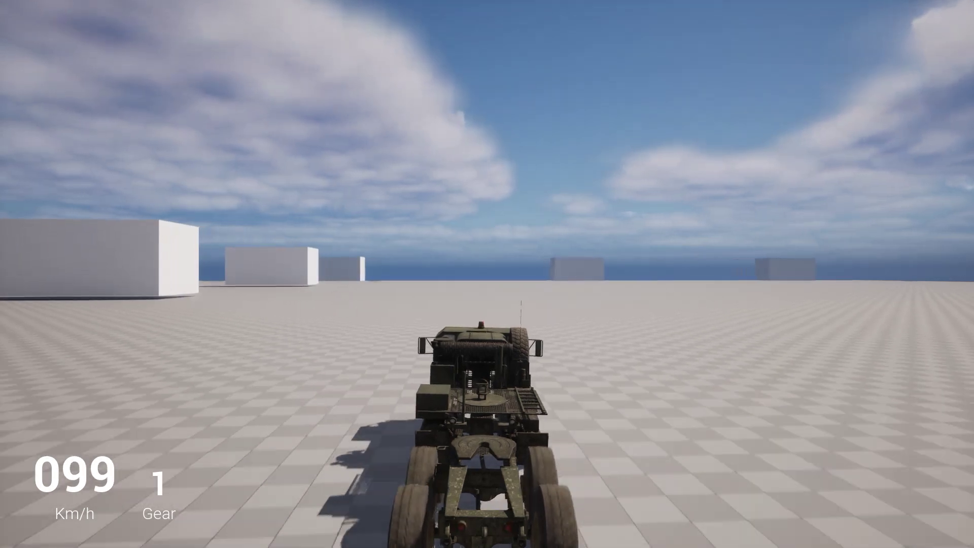
{"action": "key", "text": "a"}
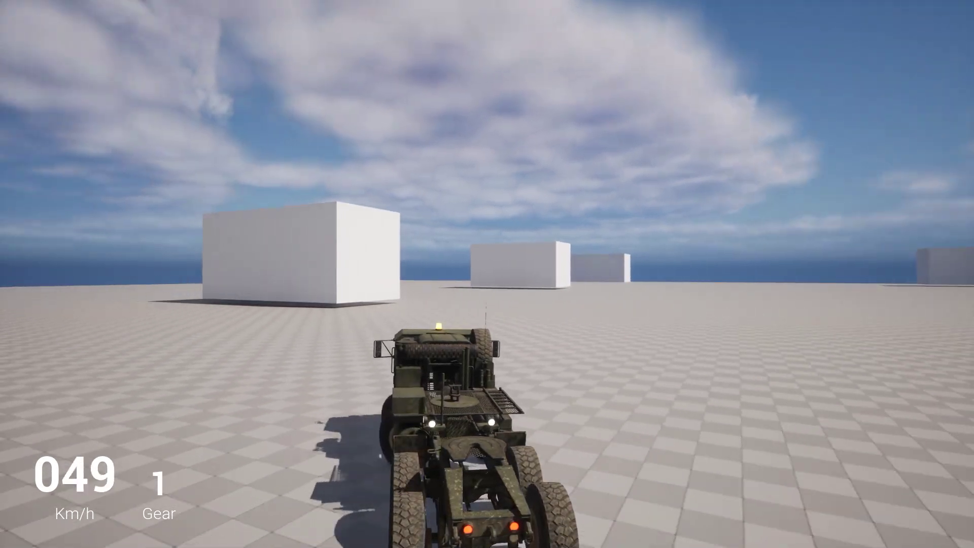
{"action": "key", "text": "s"}
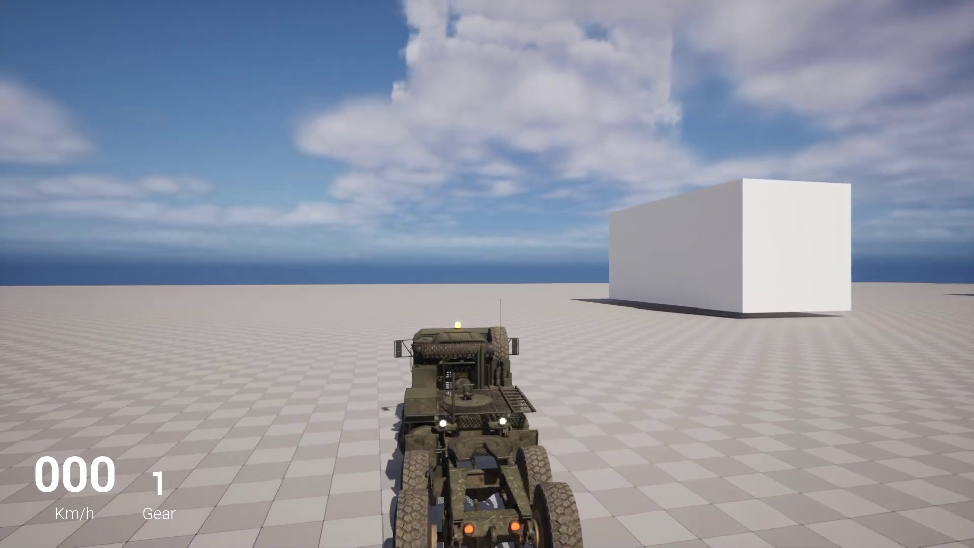
{"action": "key", "text": "w"}
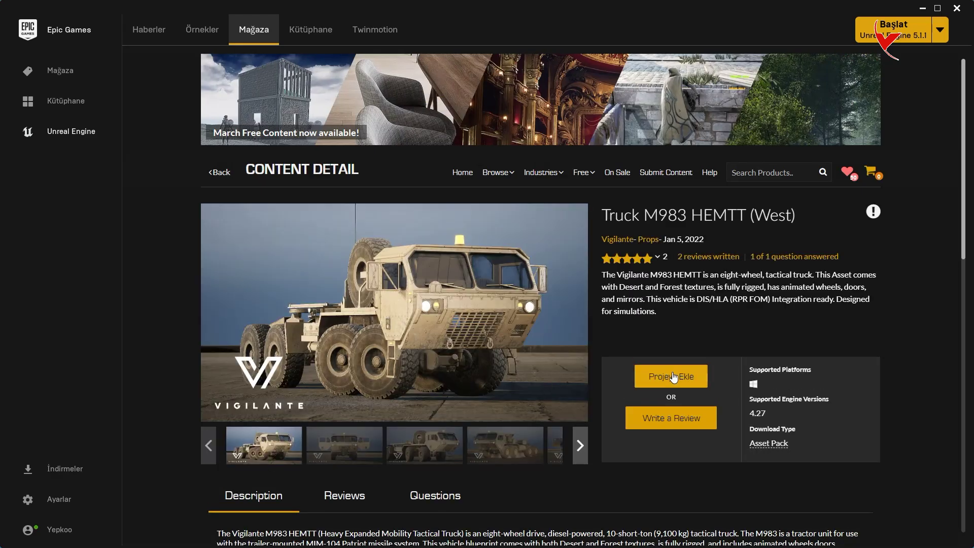
Add the truck pack to the Vehicle project, found by searching 'vehic' among all projects.
{"action": "left_click", "coordinate": [673, 377]}
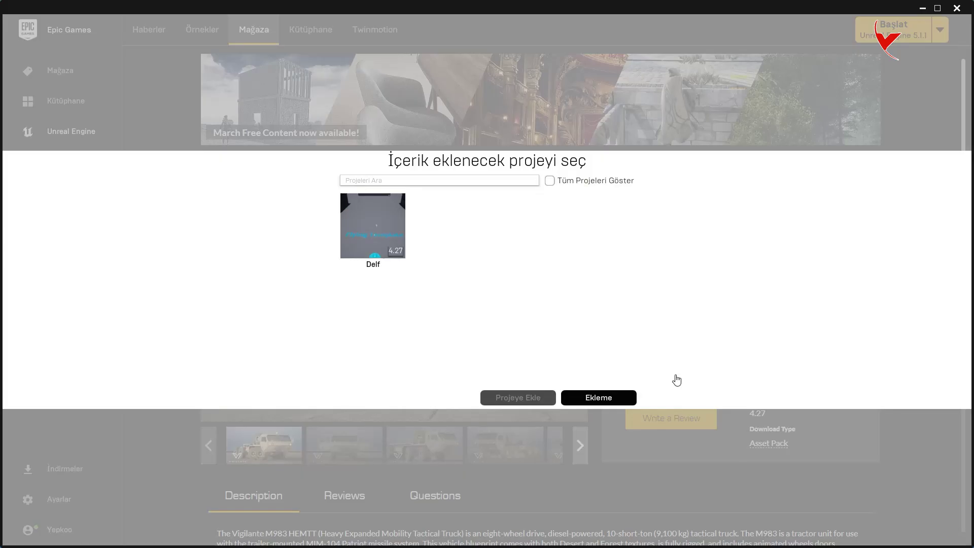
{"action": "left_click", "coordinate": [581, 181]}
{"action": "type", "text": "v"}
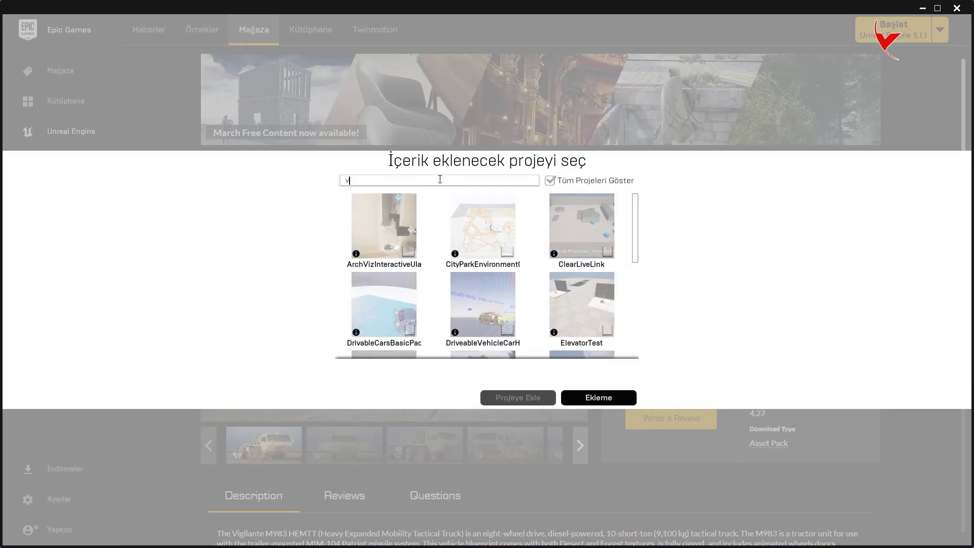
{"action": "type", "text": "ehic"}
{"action": "left_click", "coordinate": [464, 245]}
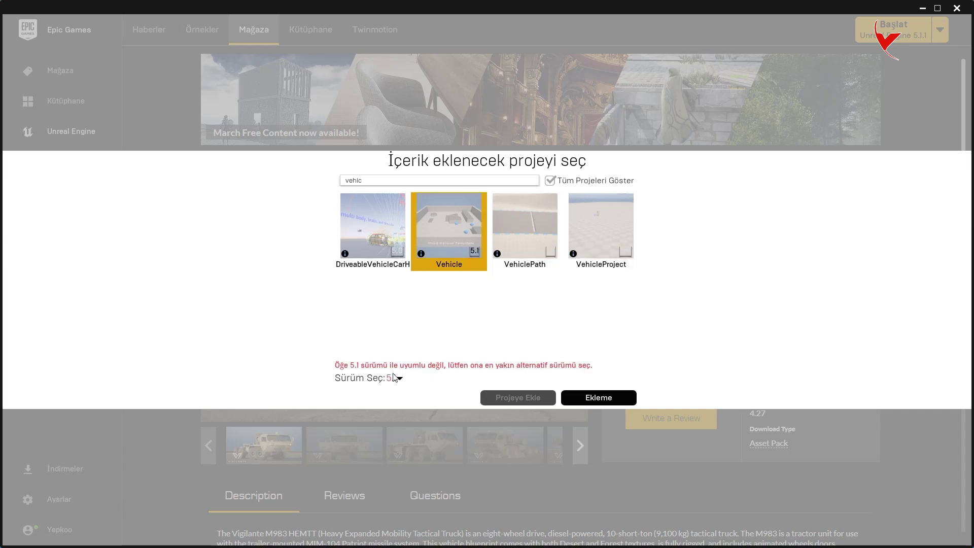
{"action": "left_click", "coordinate": [526, 398]}
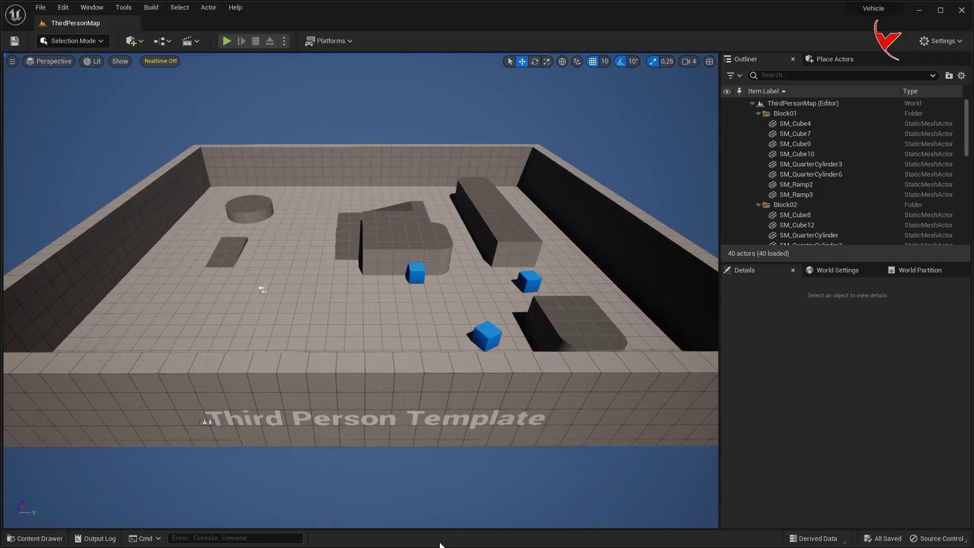
Add the Vehicle feature pack to the project from the Content Drawer.
{"action": "key", "text": "ctrl+space"}
{"action": "left_click", "coordinate": [35, 355]}
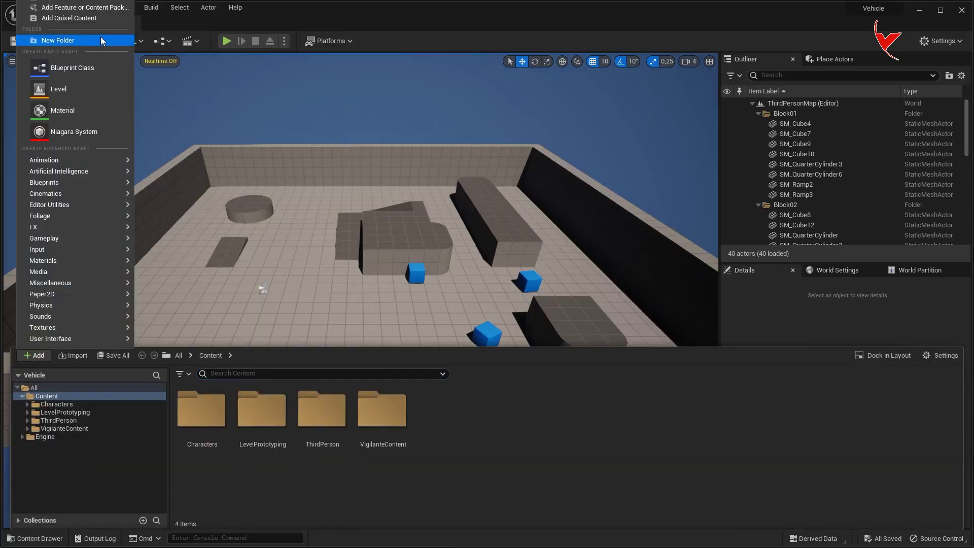
{"action": "left_click", "coordinate": [104, 8]}
{"action": "left_click", "coordinate": [317, 285]}
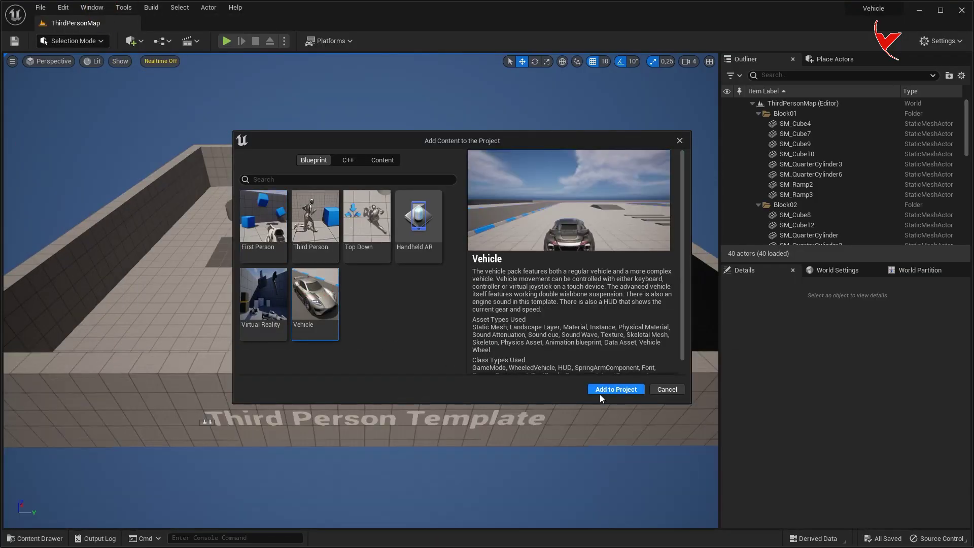
{"action": "left_click", "coordinate": [610, 391]}
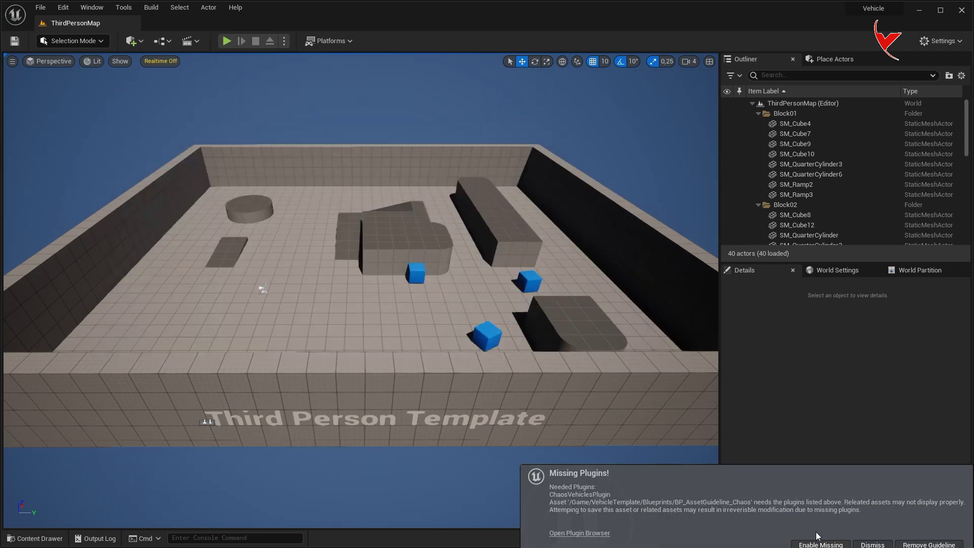
Enable the missing ChaosVehiclesPlugin and restart the editor.
{"action": "left_click", "coordinate": [819, 544]}
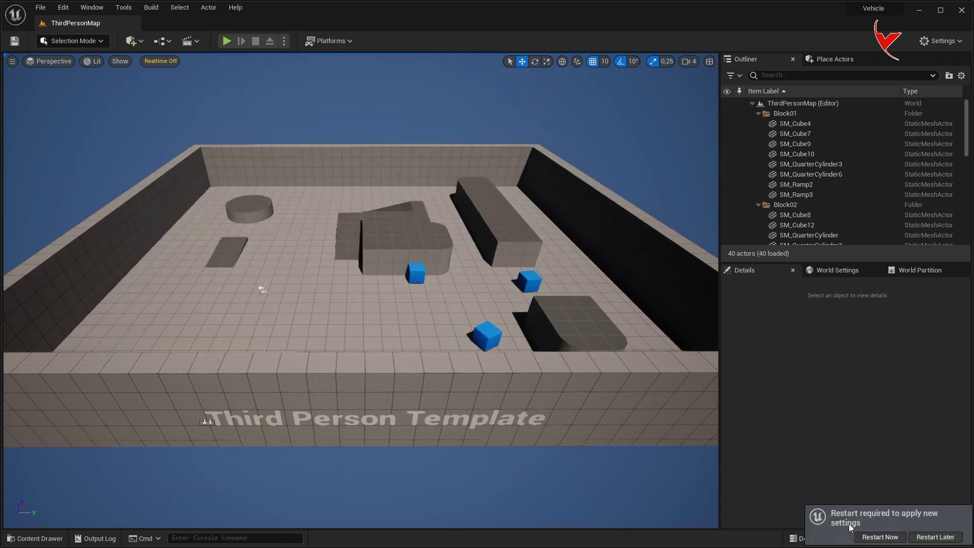
{"action": "left_click", "coordinate": [880, 537]}
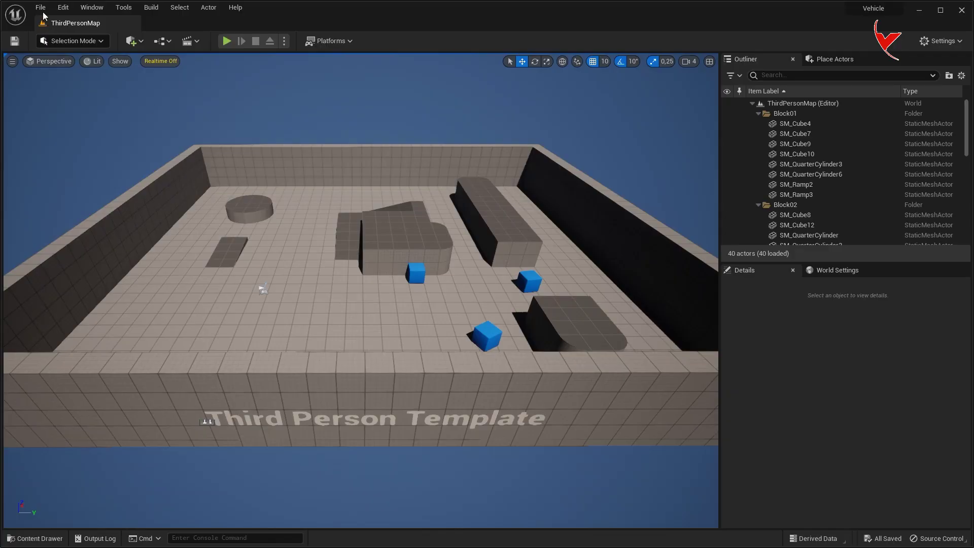
{"action": "left_click", "coordinate": [40, 7]}
Create a new Basic level and save it as VehicleMap in a new CustomVehicle folder.
{"action": "left_click", "coordinate": [66, 35]}
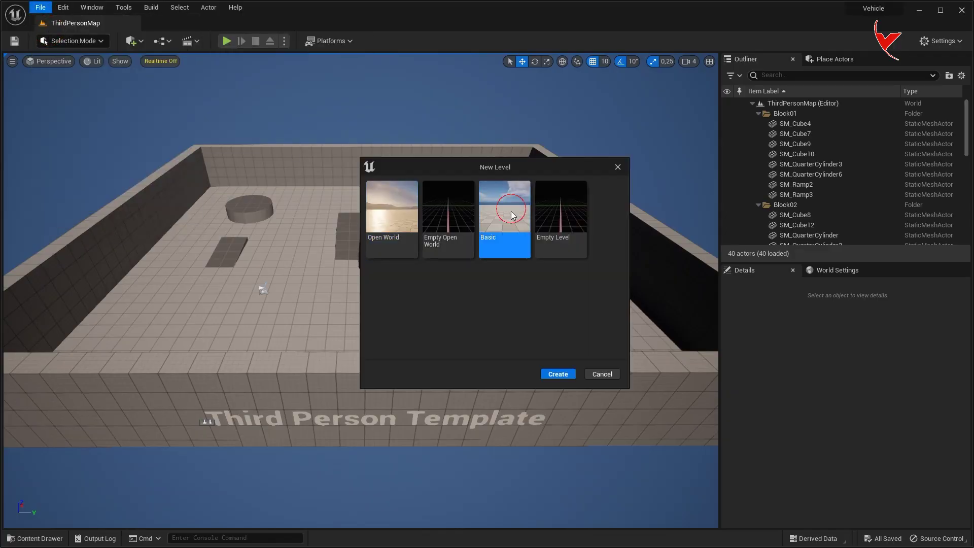
{"action": "left_click", "coordinate": [555, 373]}
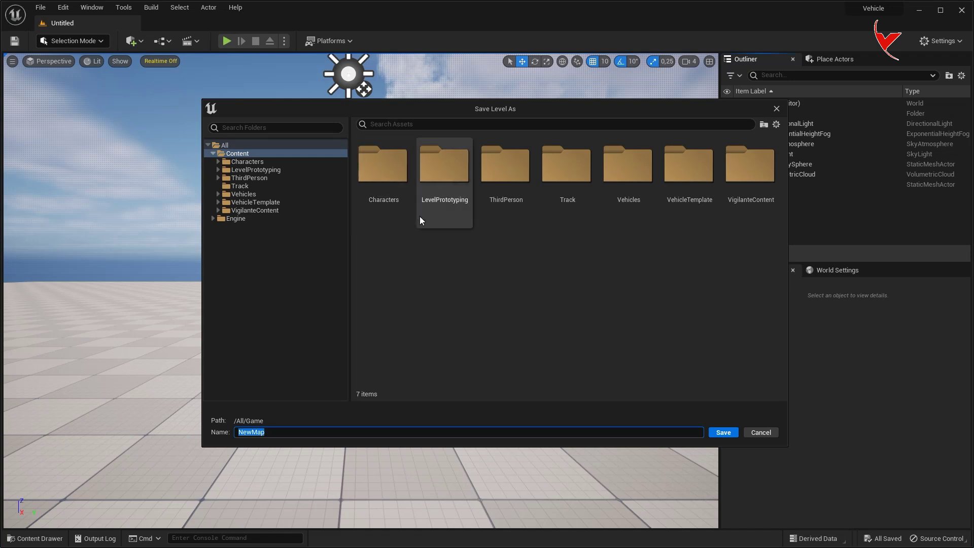
{"action": "right_click", "coordinate": [429, 239]}
{"action": "left_click", "coordinate": [451, 257]}
{"action": "type", "text": "Vehicle"}
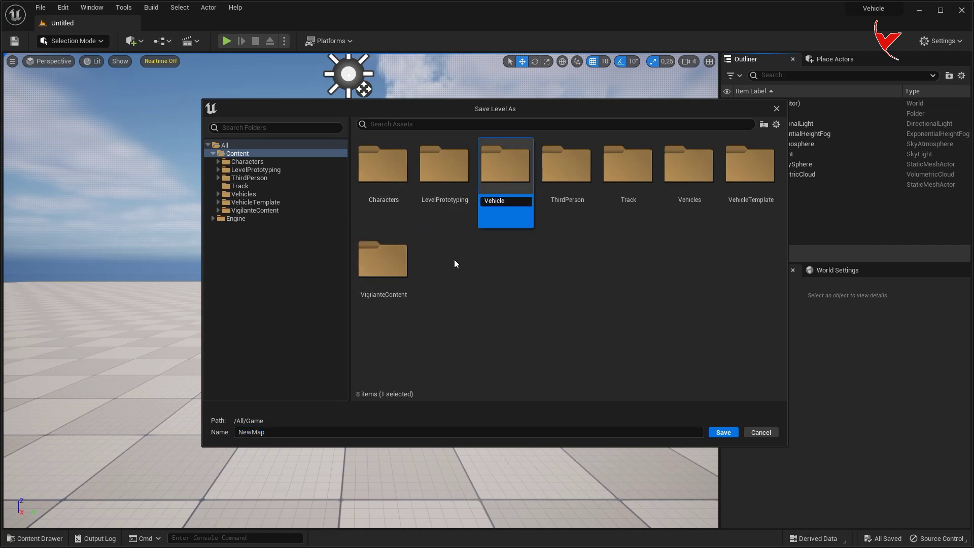
{"action": "key", "text": "Home"}
{"action": "type", "text": "Custom"}
{"action": "key", "text": "Return"}
{"action": "double_click", "coordinate": [434, 193]}
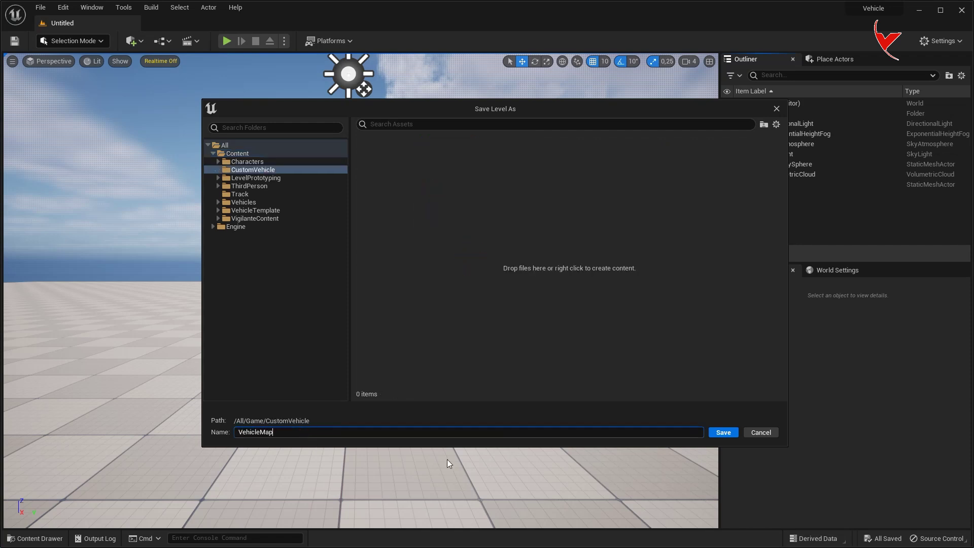
{"action": "left_click", "coordinate": [723, 432]}
{"action": "left_click", "coordinate": [407, 393]}
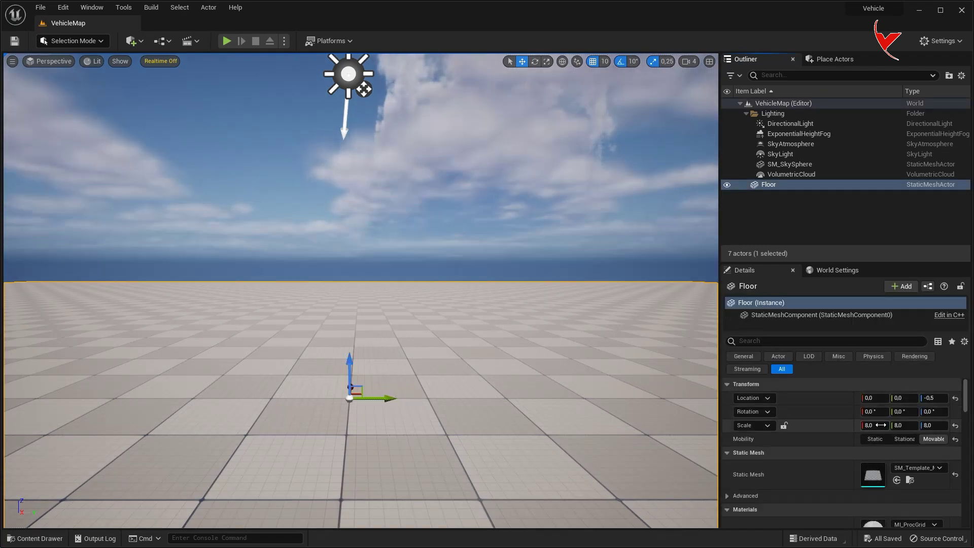
Set the Floor's Scale X and Y to 16.
{"action": "type", "text": "16"}
{"action": "key", "text": "Tab"}
{"action": "type", "text": "1"}
{"action": "key", "text": "Return"}
{"action": "scroll", "coordinate": [397, 419], "scroll_direction": "down", "scroll_amount": 5}
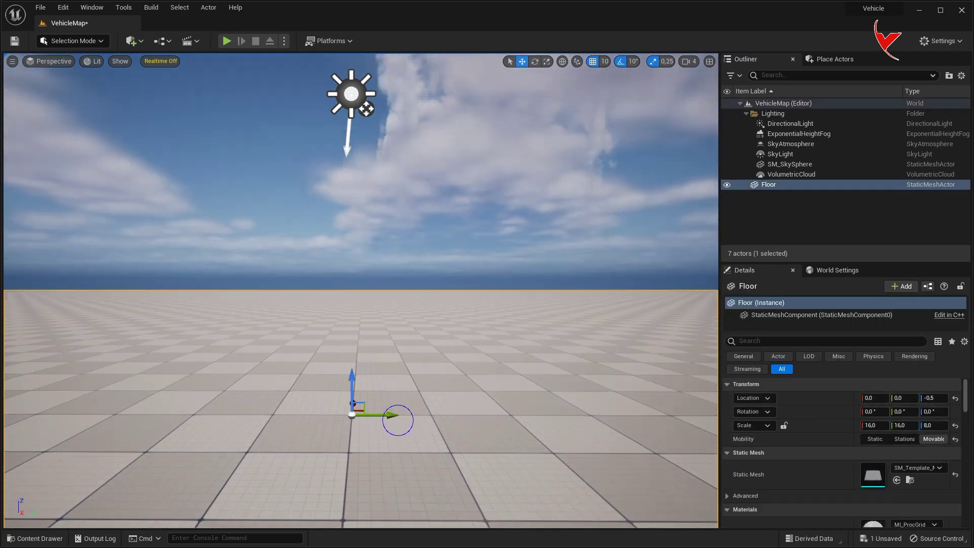
{"action": "key", "text": "ctrl+space"}
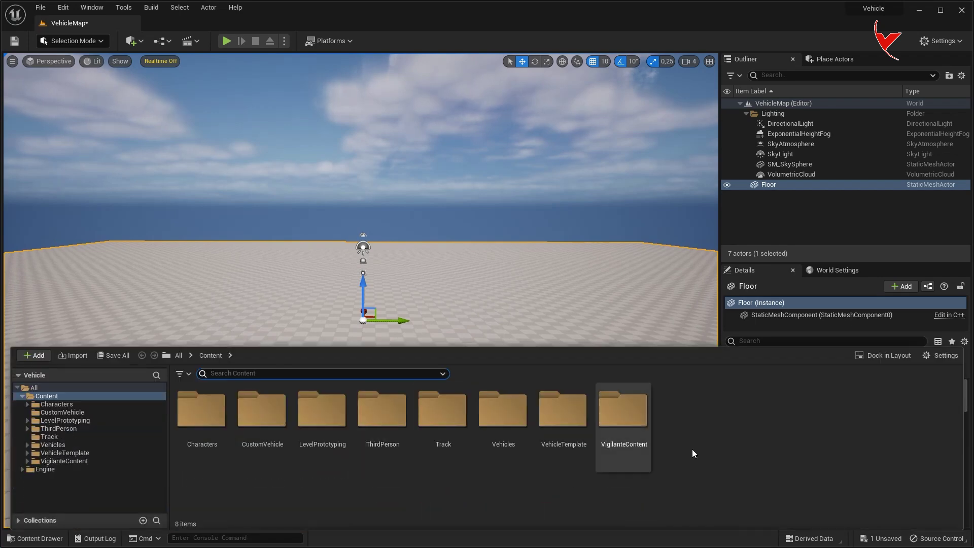
Create a Blueprint class based on WheeledVehiclePawn named BP_CustomVehicle.
{"action": "right_click", "coordinate": [746, 442]}
{"action": "left_click", "coordinate": [768, 158]}
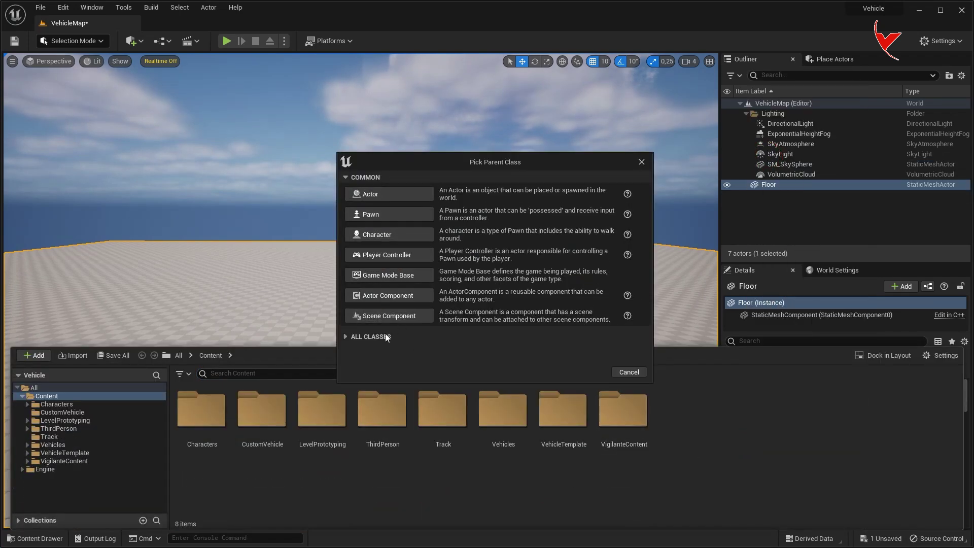
{"action": "left_click", "coordinate": [386, 338]}
{"action": "type", "text": "hee"}
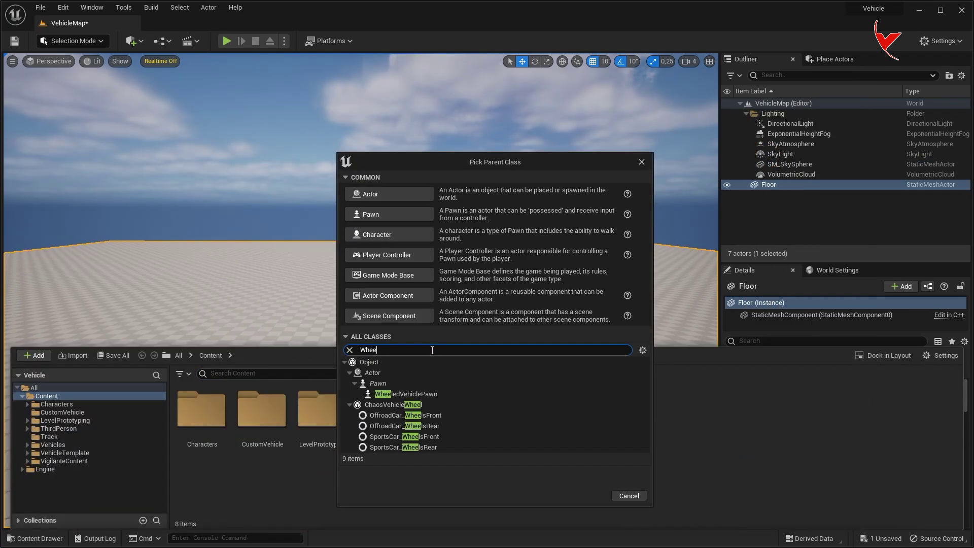
{"action": "left_click", "coordinate": [449, 394]}
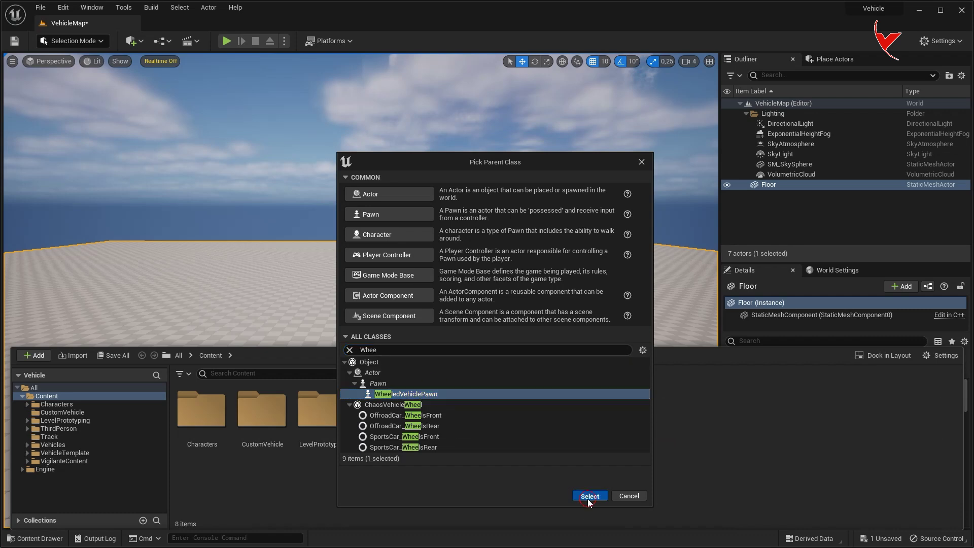
{"action": "left_click", "coordinate": [587, 497]}
{"action": "type", "text": "BP_CustomVehicle"}
{"action": "key", "text": "Return"}
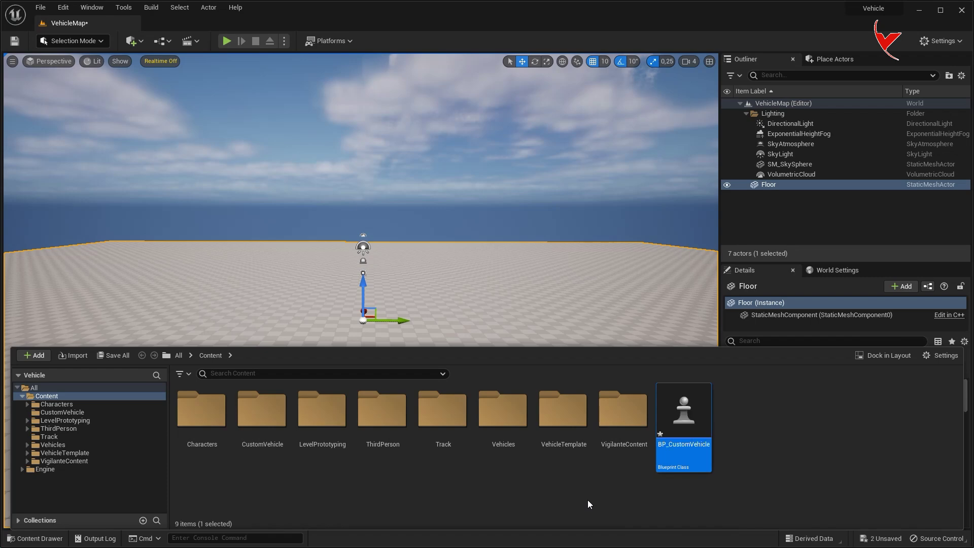
Move BP_CustomVehicle into the CustomVehicle folder and open it.
{"action": "left_click_drag", "start_coordinate": [672, 451], "coordinate": [278, 433]}
{"action": "left_click", "coordinate": [292, 444]}
{"action": "double_click", "coordinate": [271, 415]}
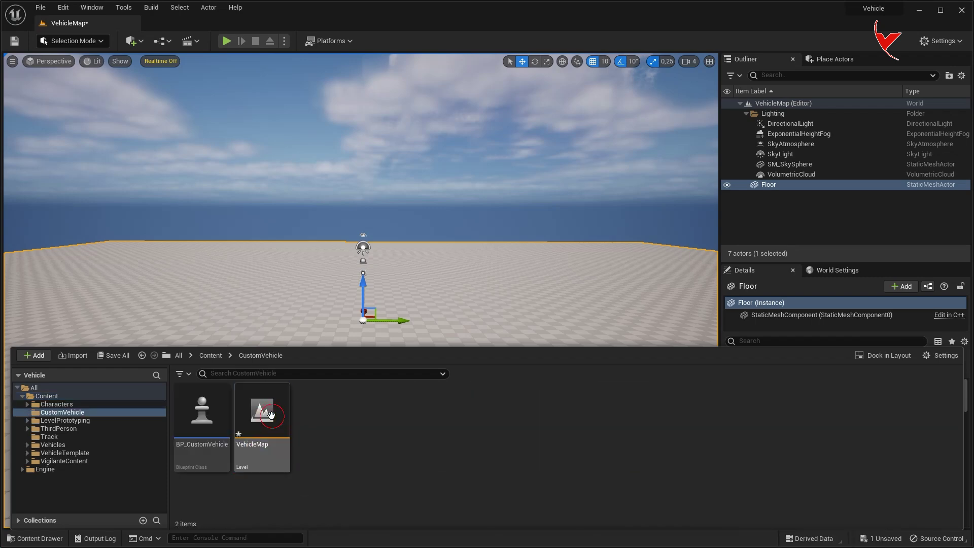
{"action": "double_click", "coordinate": [206, 411]}
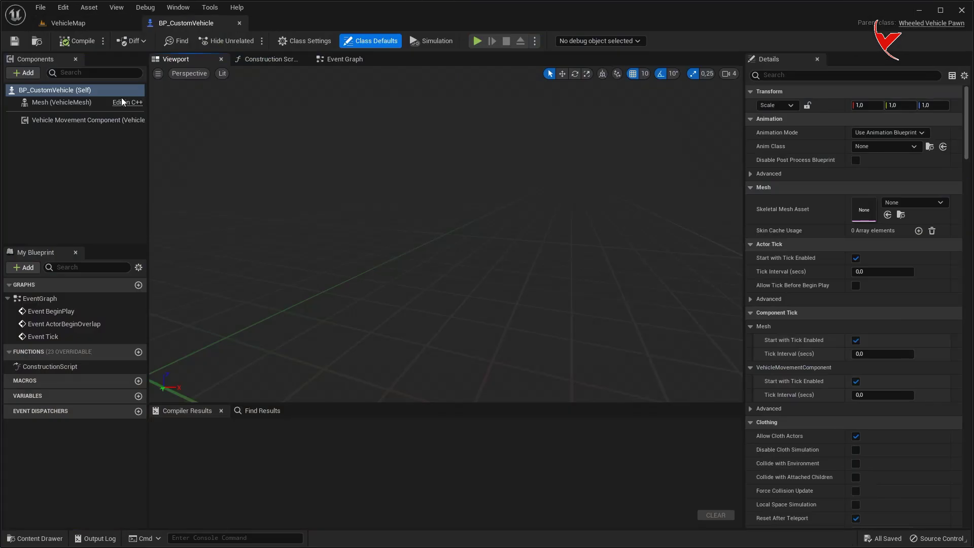
Assign SK_West_Truck_M983HEMTT to the Mesh component and save the Blueprint.
{"action": "left_click", "coordinate": [122, 102]}
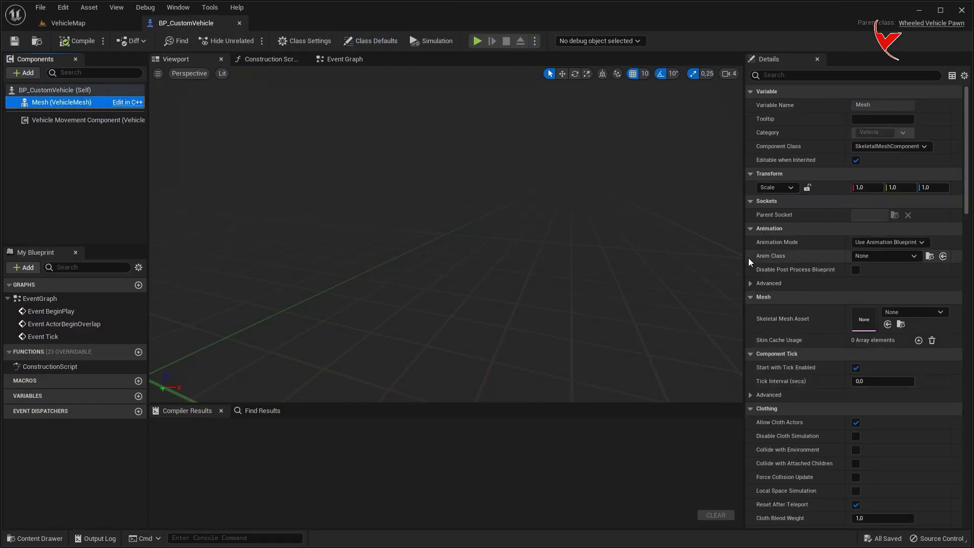
{"action": "key", "text": "ctrl+space"}
{"action": "left_click", "coordinate": [212, 359]}
{"action": "double_click", "coordinate": [621, 416]}
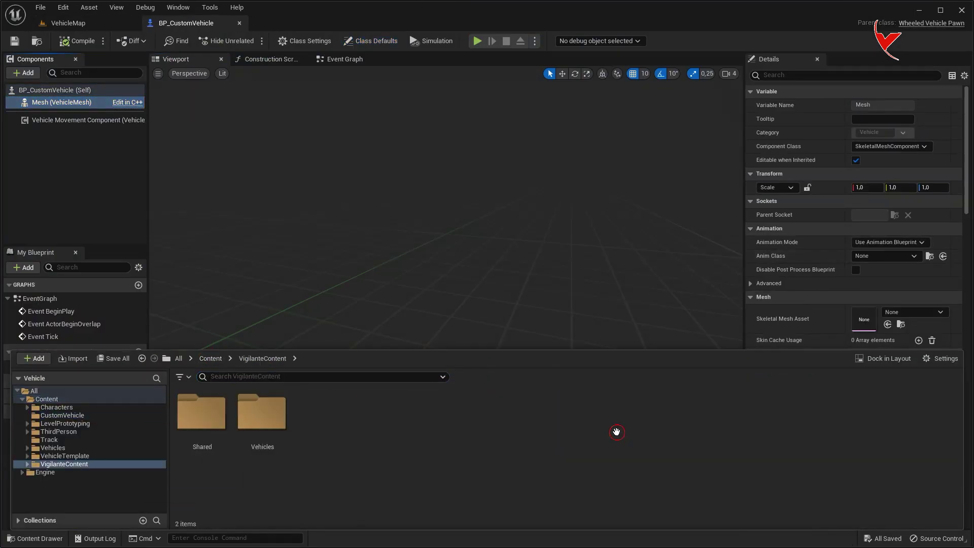
{"action": "double_click", "coordinate": [284, 414]}
{"action": "double_click", "coordinate": [202, 412]}
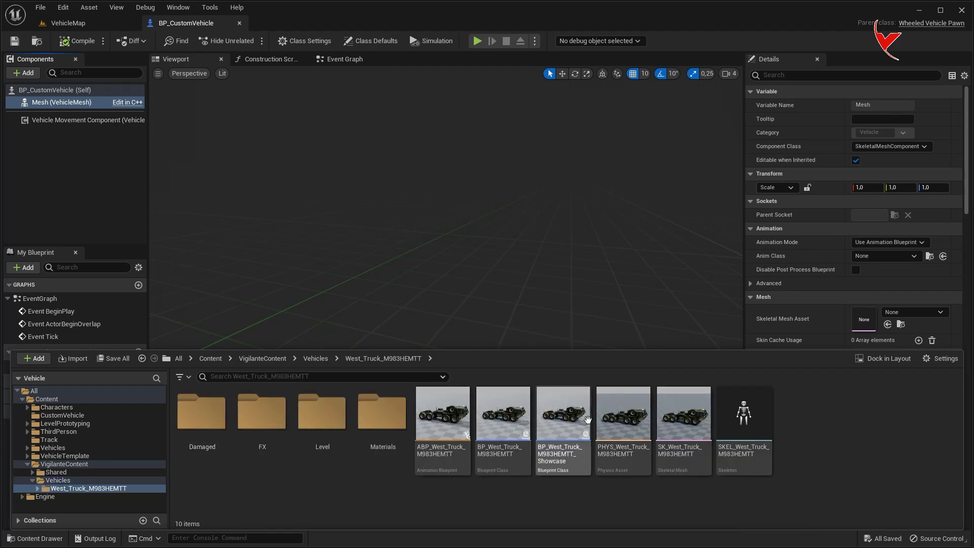
{"action": "left_click", "coordinate": [684, 413]}
{"action": "left_click", "coordinate": [888, 324]}
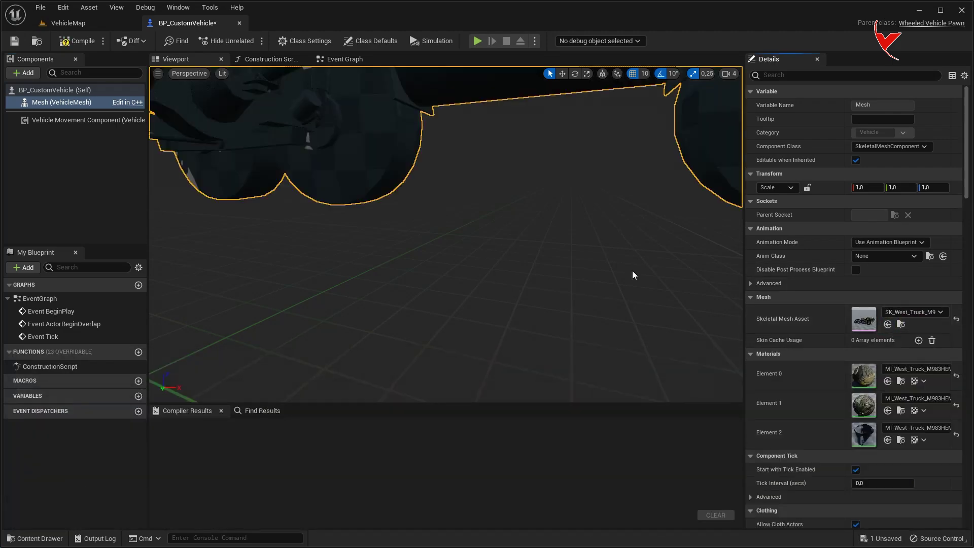
{"action": "key", "text": "ctrl+s"}
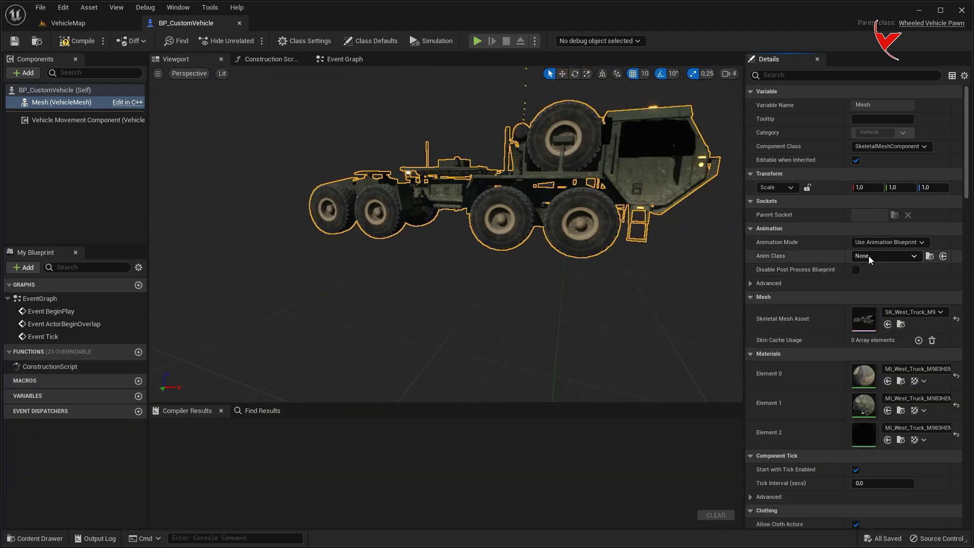
Browse the Content Drawer back to the CustomVehicle folder.
{"action": "key", "text": "ctrl+space"}
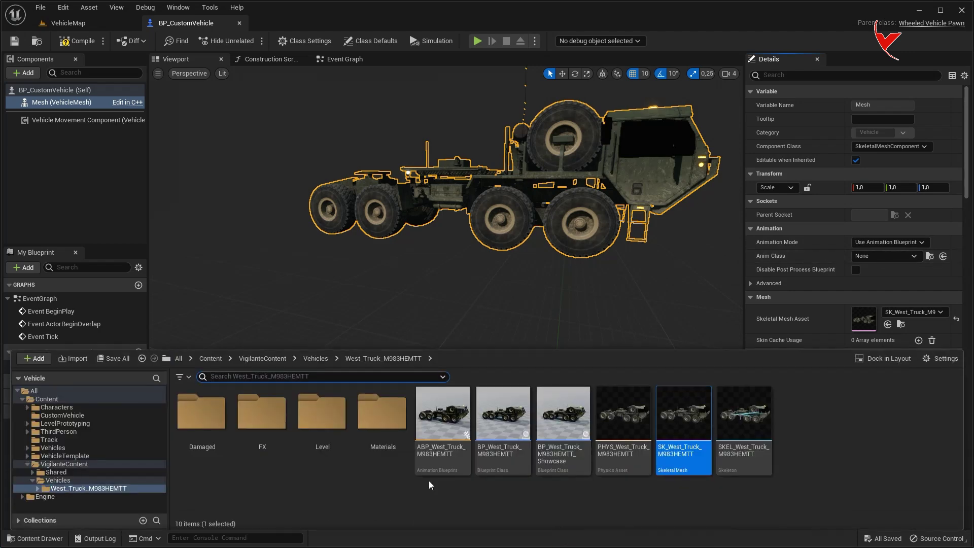
{"action": "left_click", "coordinate": [211, 359]}
{"action": "double_click", "coordinate": [261, 412]}
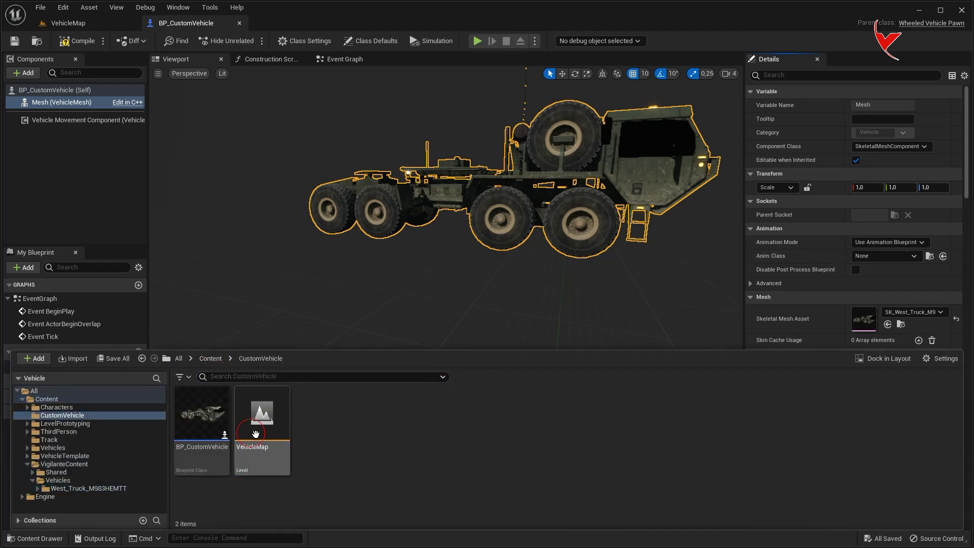
Create an Animation Blueprint on SKEL_West_Truck_M983HEMTT, typing the name ABP_CustomVehicle.
{"action": "right_click", "coordinate": [370, 439]}
{"action": "mouse_move", "coordinate": [433, 252]}
{"action": "left_click", "coordinate": [550, 278]}
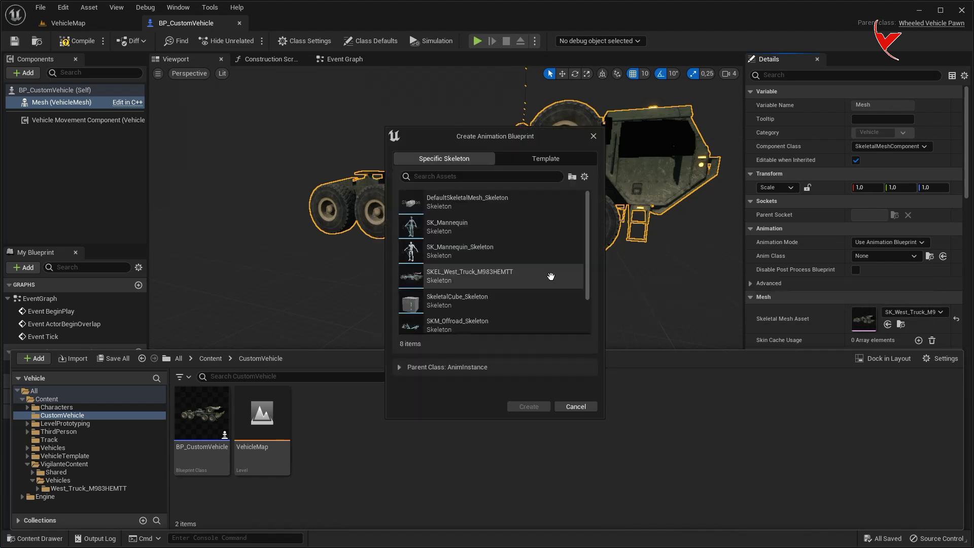
{"action": "left_click", "coordinate": [447, 275]}
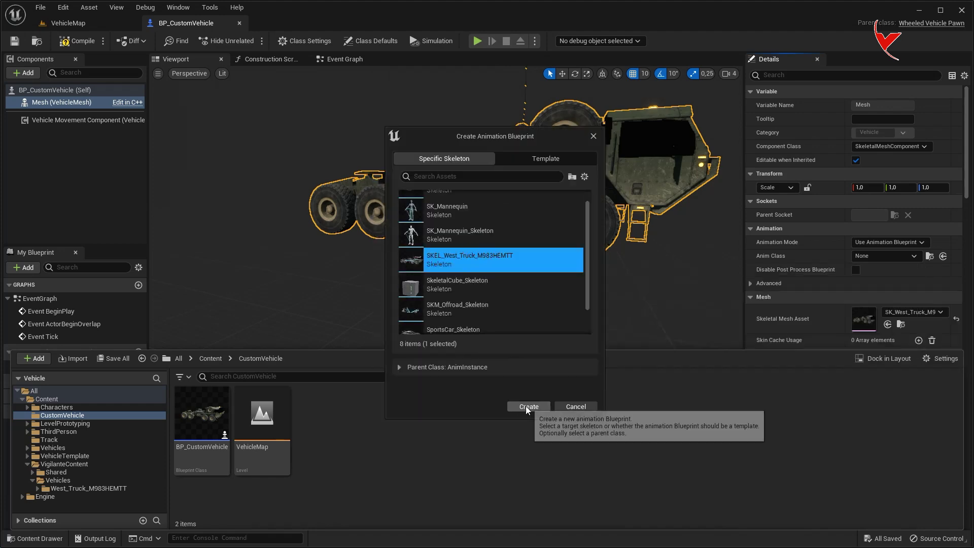
{"action": "left_click", "coordinate": [528, 406]}
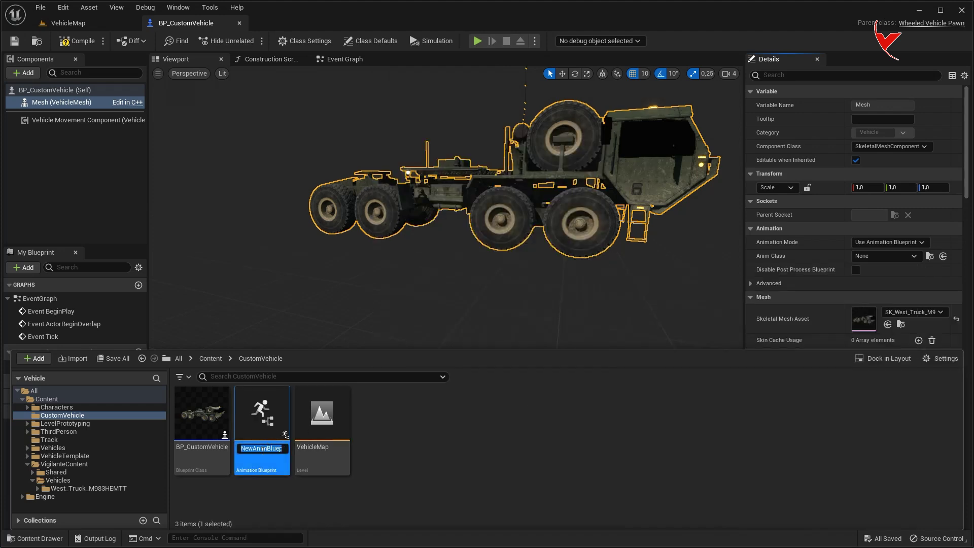
{"action": "type", "text": "ABP_CustomVehicle"}
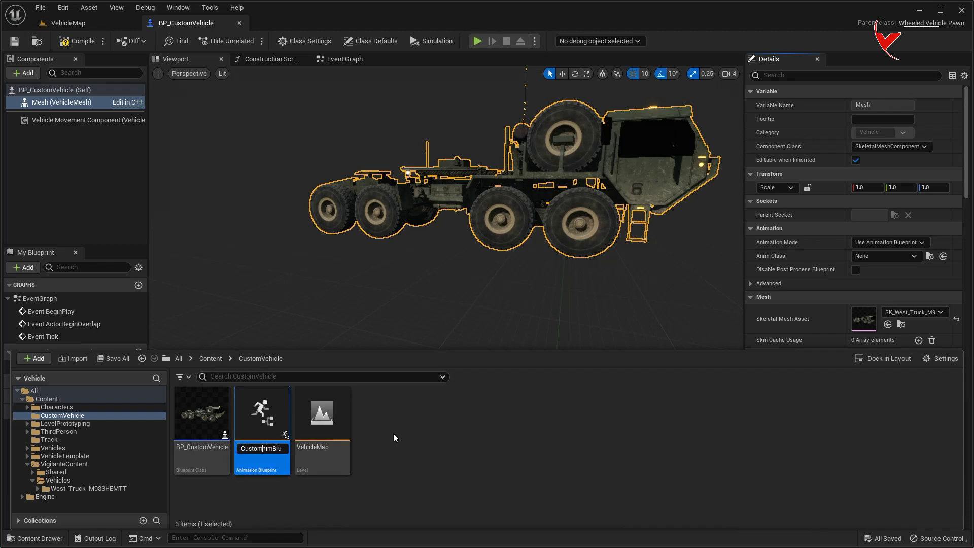
{"action": "key", "text": "Return"}
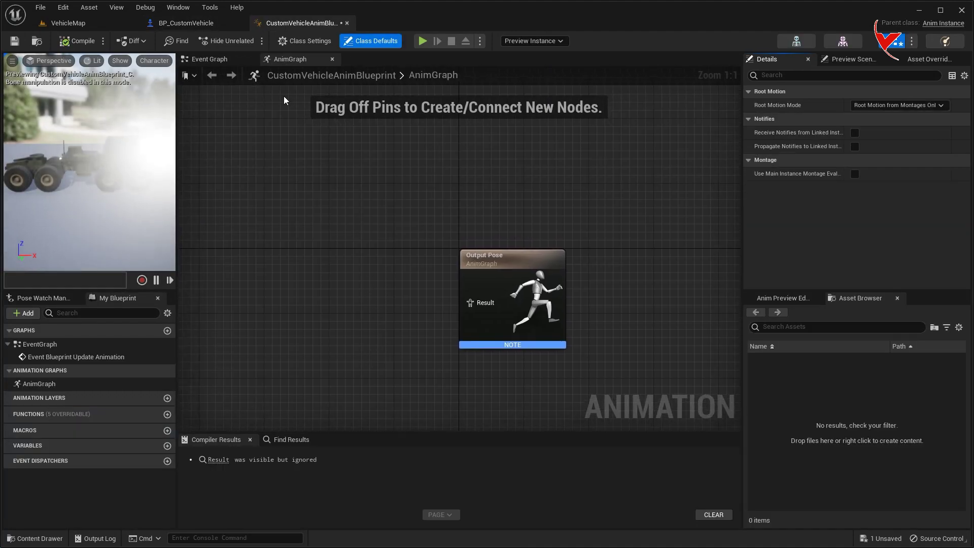
Reparent the animation Blueprint to Vehicle Animation Instance in Class Settings.
{"action": "left_click", "coordinate": [303, 41]}
{"action": "left_click", "coordinate": [855, 107]}
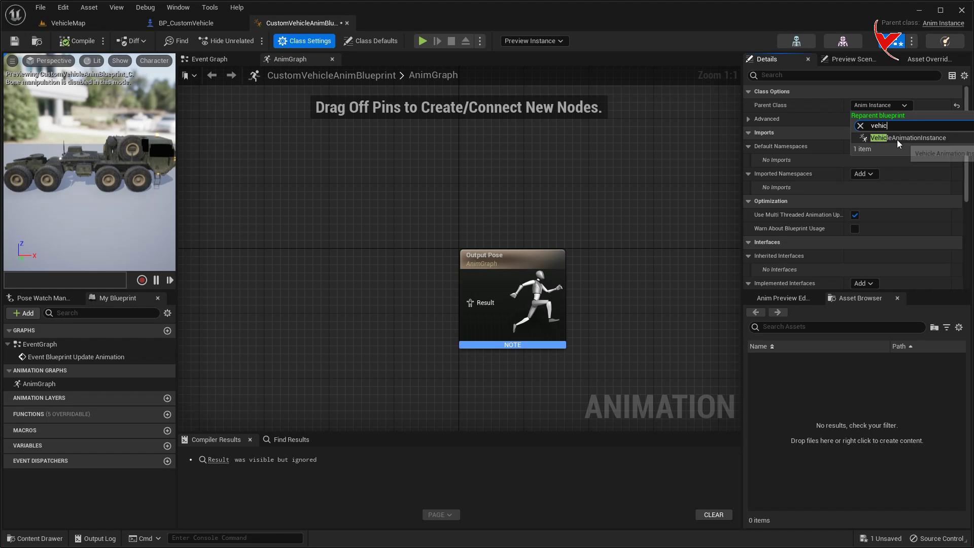
{"action": "left_click", "coordinate": [897, 139]}
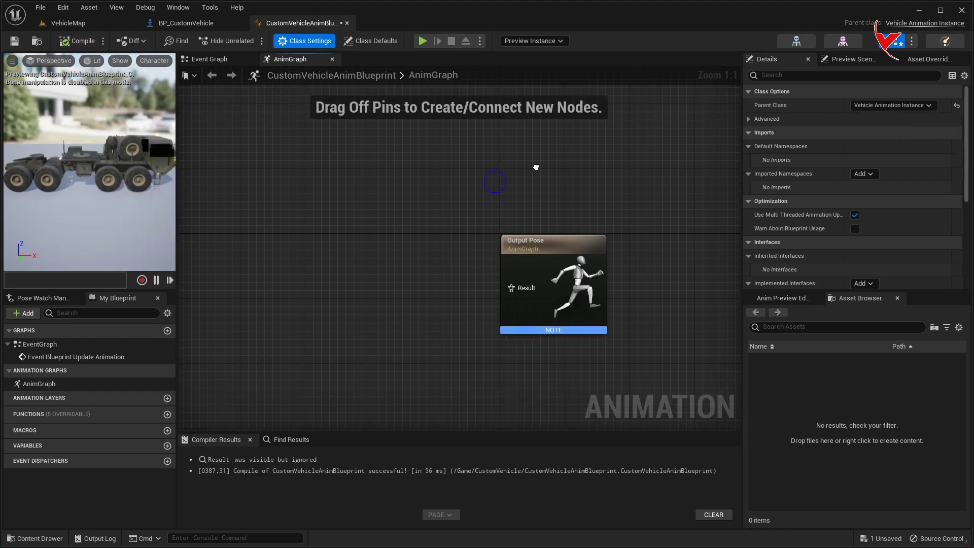
Add a Mesh Space Ref Pose node feeding into a Wheel Controller node.
{"action": "right_click_drag", "start_coordinate": [537, 165], "coordinate": [706, 124]}
{"action": "right_click", "coordinate": [228, 236]}
{"action": "type", "text": "mesh spa"}
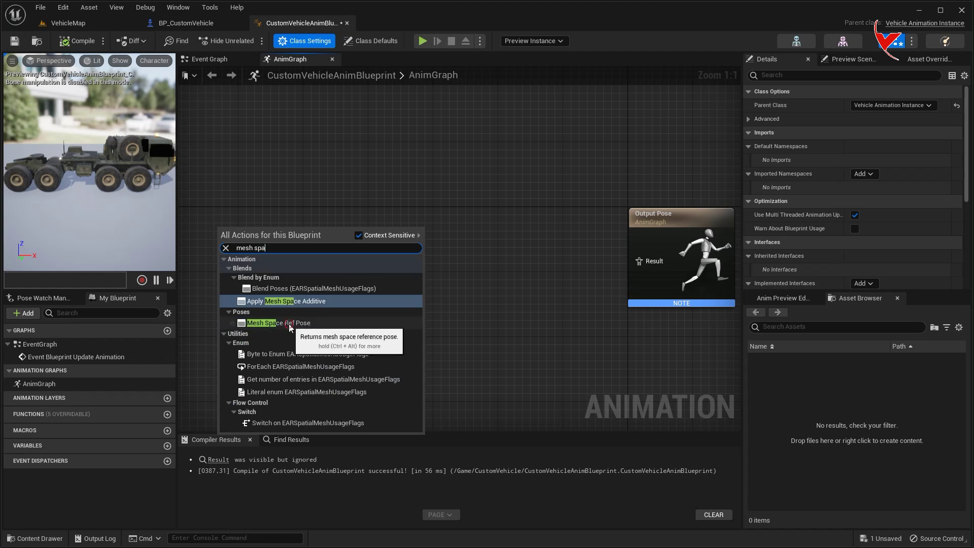
{"action": "left_click", "coordinate": [288, 324]}
{"action": "right_click_drag", "start_coordinate": [297, 247], "coordinate": [341, 223]}
{"action": "left_click_drag", "start_coordinate": [335, 219], "coordinate": [392, 219]}
{"action": "type", "text": "whee"}
{"action": "left_click", "coordinate": [472, 293]}
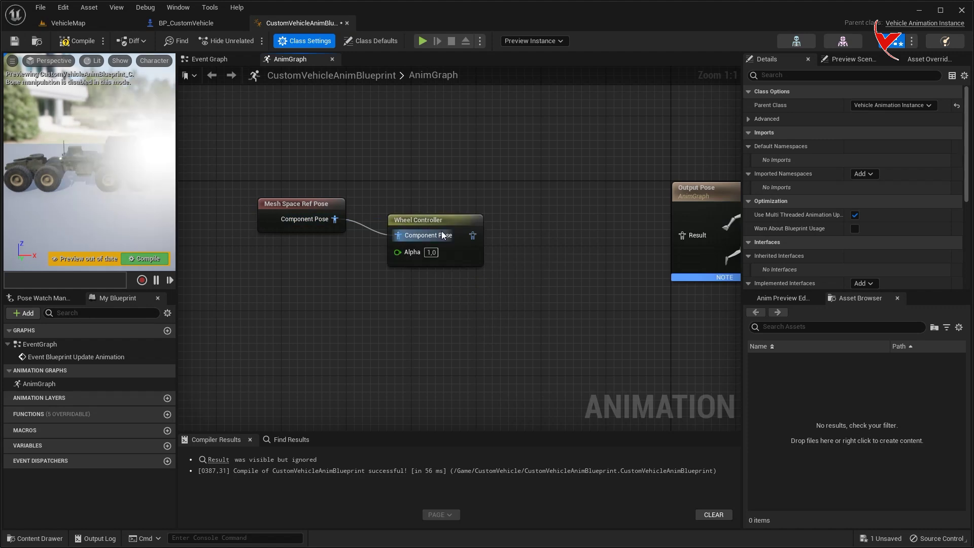
Wire Wheel Controller into Output Pose, compile, and close the animation Blueprint.
{"action": "right_click_drag", "start_coordinate": [502, 217], "coordinate": [439, 219]}
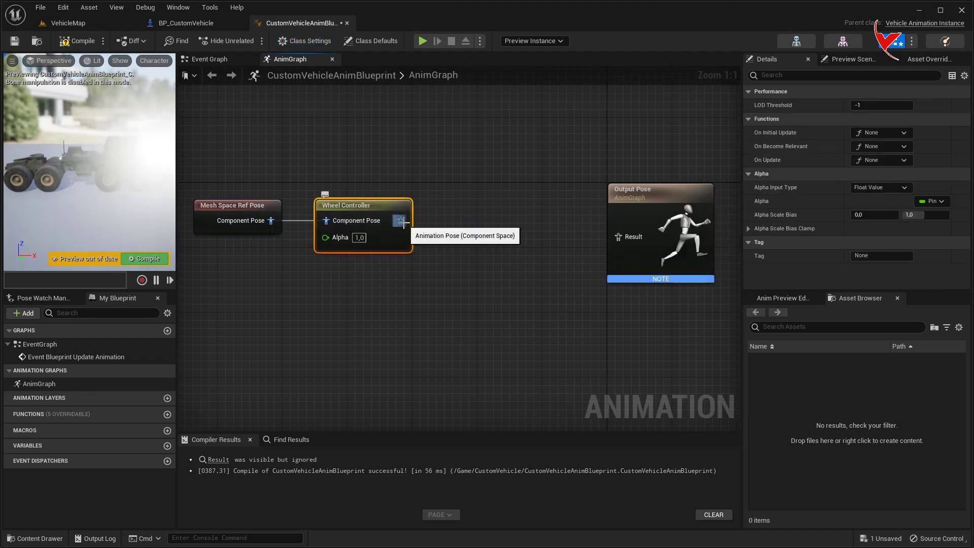
{"action": "left_click_drag", "start_coordinate": [404, 226], "coordinate": [618, 236]}
{"action": "left_click_drag", "start_coordinate": [640, 193], "coordinate": [647, 177]}
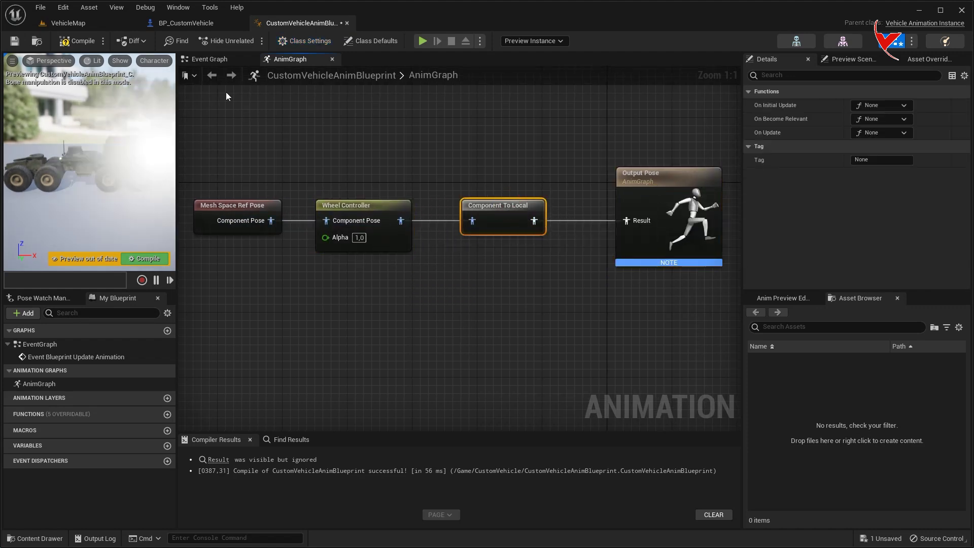
{"action": "left_click", "coordinate": [76, 40]}
{"action": "middle_click", "coordinate": [312, 24]}
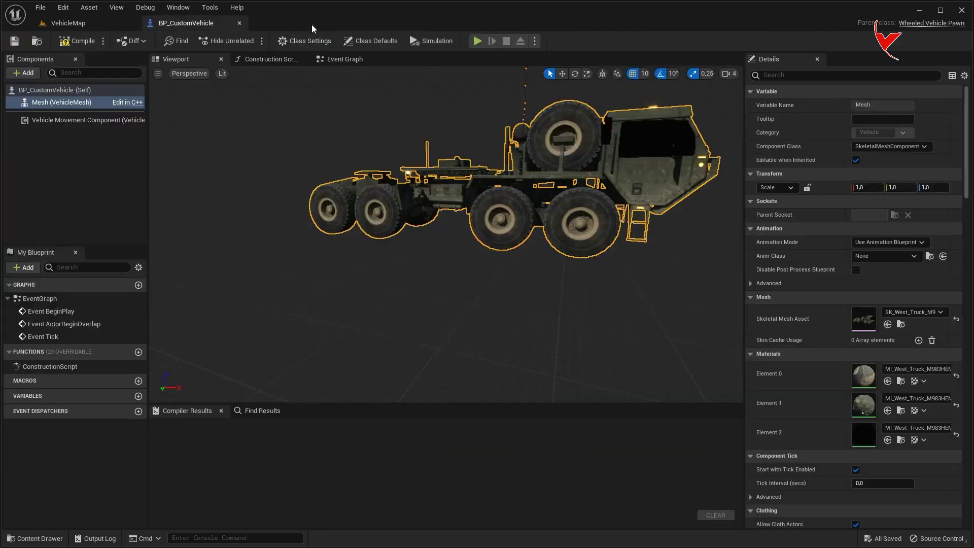
Set the mesh's Anim Class to CustomVehicleAnimBlueprint and compile BP_CustomVehicle.
{"action": "key", "text": "ctrl+space"}
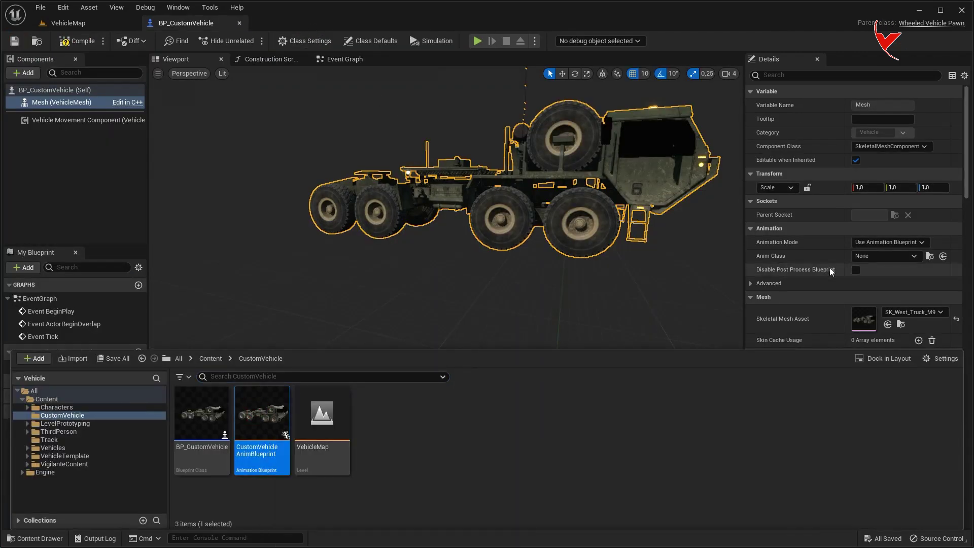
{"action": "left_click", "coordinate": [942, 257]}
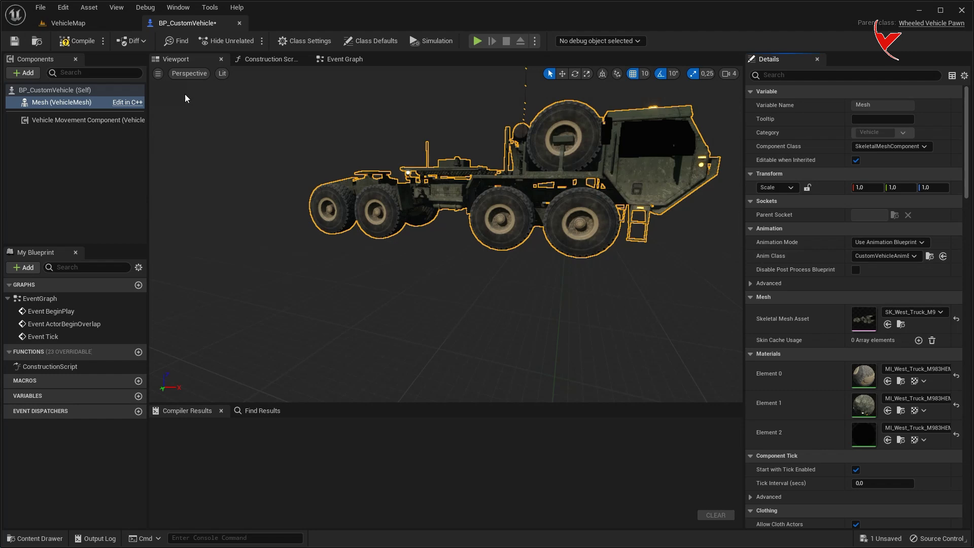
{"action": "left_click", "coordinate": [81, 42]}
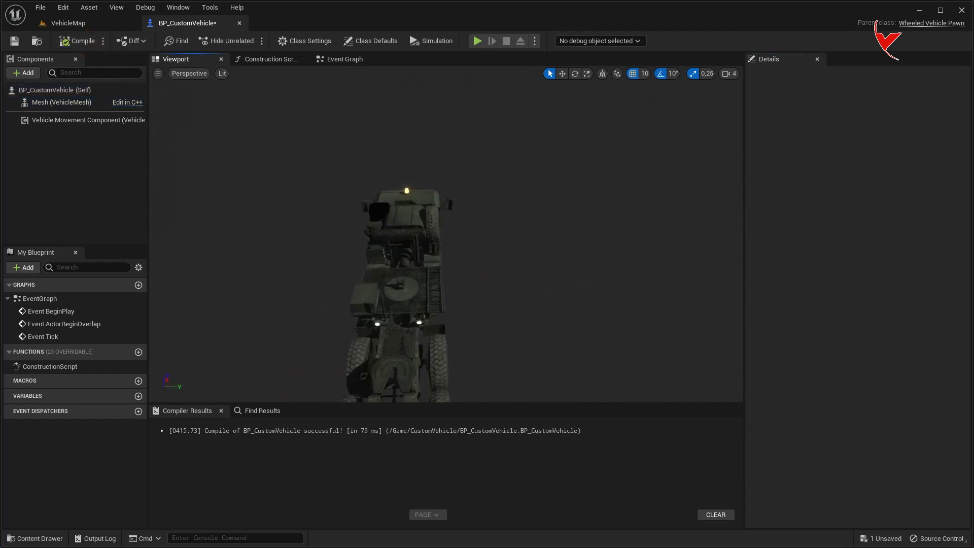
Place the truck Blueprint into the VehicleMap level and frame it.
{"action": "left_click", "coordinate": [68, 22]}
{"action": "key", "text": "ctrl+space"}
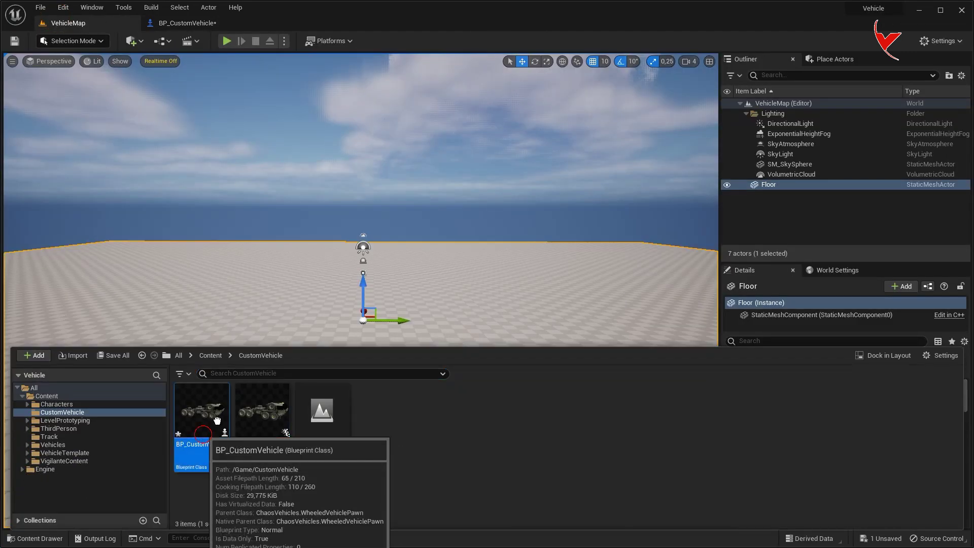
{"action": "left_click_drag", "start_coordinate": [196, 426], "coordinate": [308, 386]}
{"action": "key", "text": "f"}
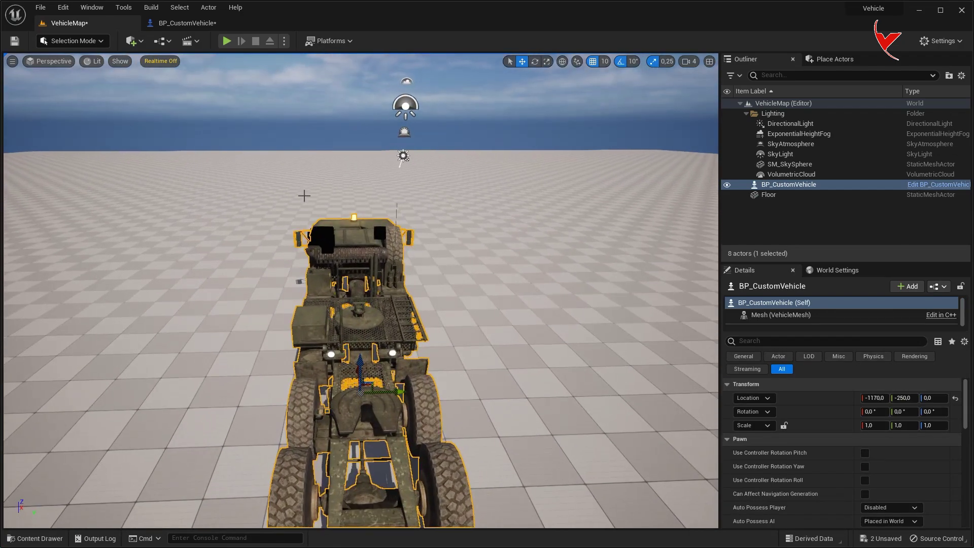
Simulate the level, stop, and select the truck's vehicle mesh in BP_CustomVehicle.
{"action": "left_click", "coordinate": [285, 43]}
{"action": "left_click", "coordinate": [314, 127]}
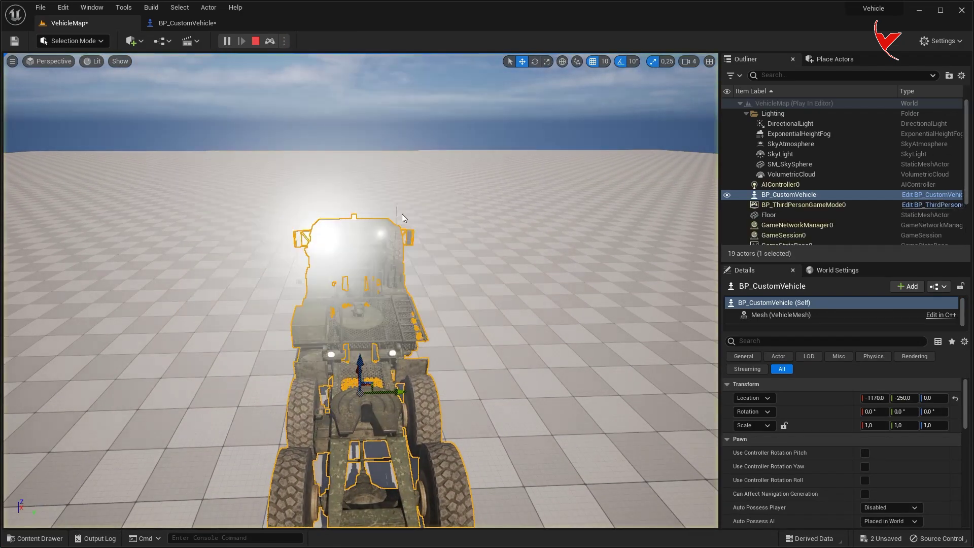
{"action": "key", "text": "Escape"}
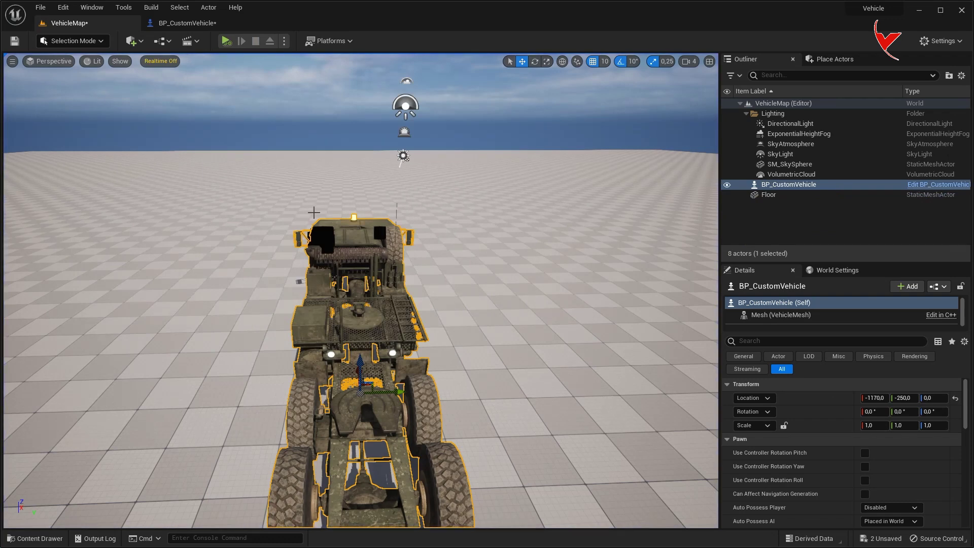
{"action": "left_click", "coordinate": [187, 23]}
{"action": "left_click", "coordinate": [61, 103]}
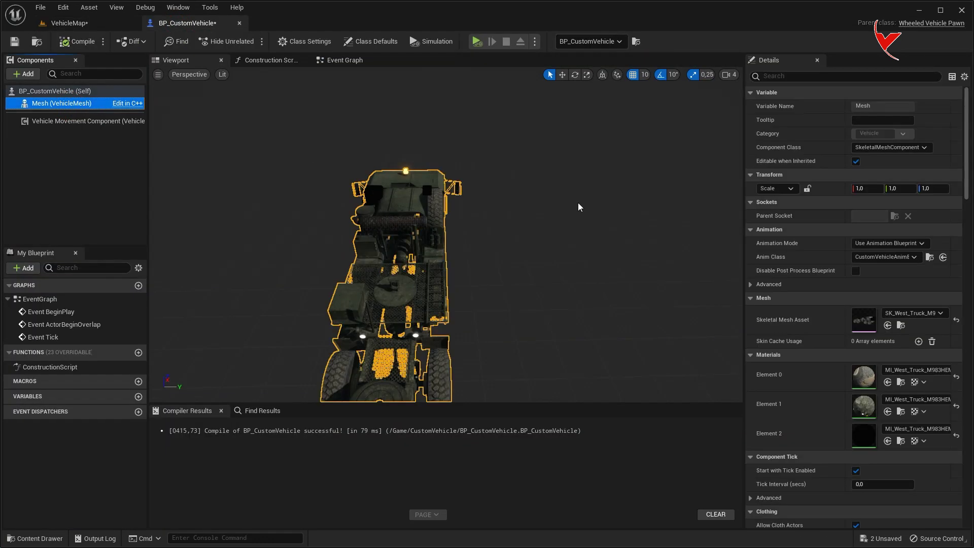
Open the truck's skeletal mesh and isolate the tyre and glass material slots.
{"action": "left_click", "coordinate": [900, 325]}
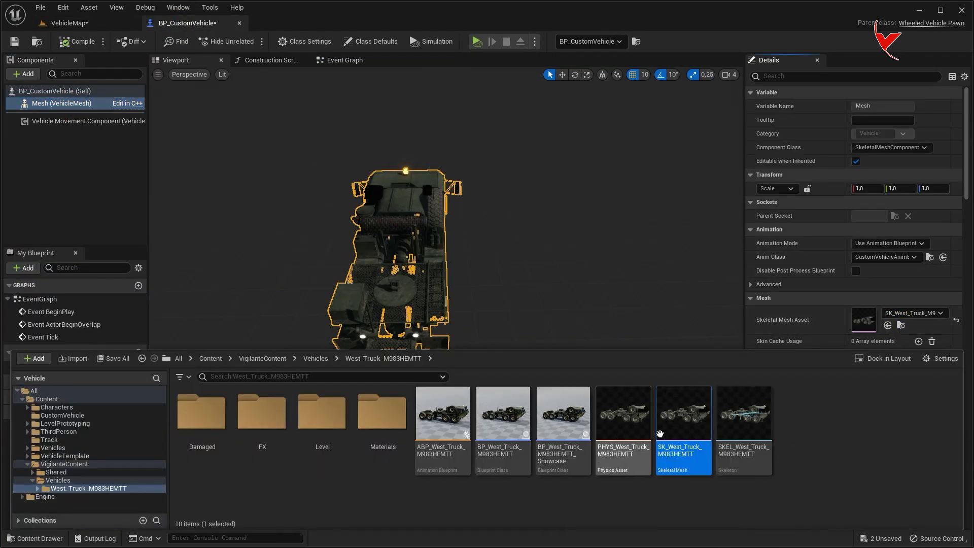
{"action": "double_click", "coordinate": [683, 413]}
{"action": "left_click", "coordinate": [23, 137]}
{"action": "left_click", "coordinate": [21, 137]}
{"action": "left_click", "coordinate": [21, 198]}
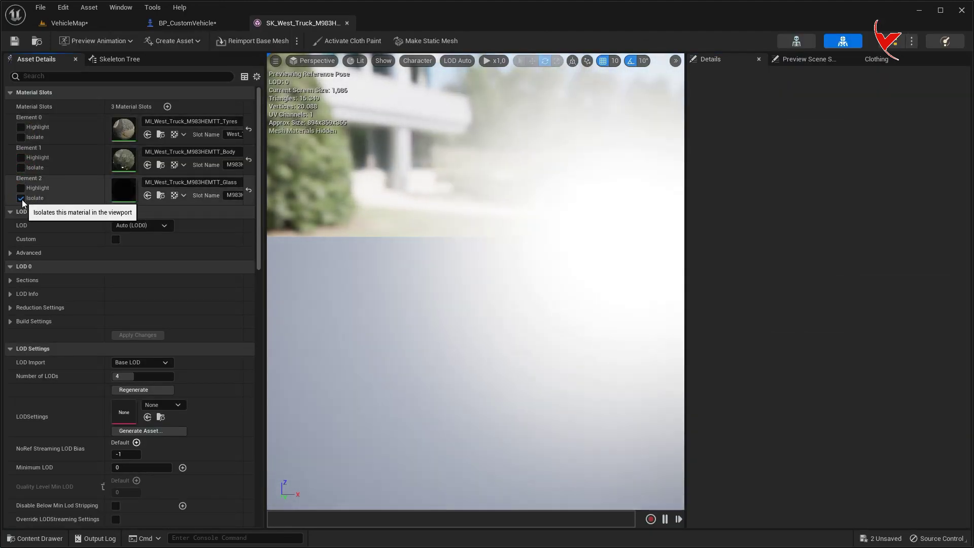
{"action": "left_click", "coordinate": [21, 198]}
In M_Master_Glass_ARM_N, connect the Normal texture to the Normal input and apply.
{"action": "left_click", "coordinate": [160, 195]}
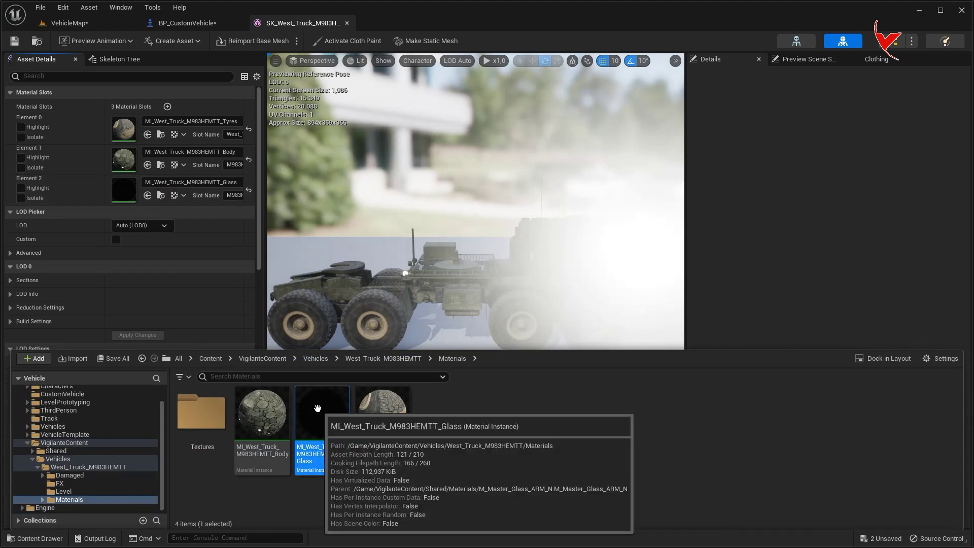
{"action": "double_click", "coordinate": [318, 409]}
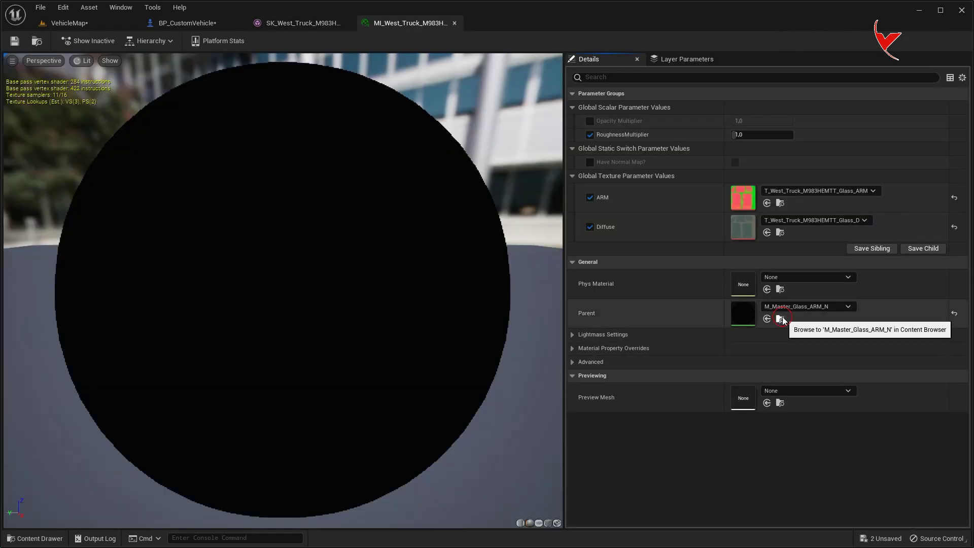
{"action": "left_click", "coordinate": [780, 319]}
{"action": "double_click", "coordinate": [333, 417]}
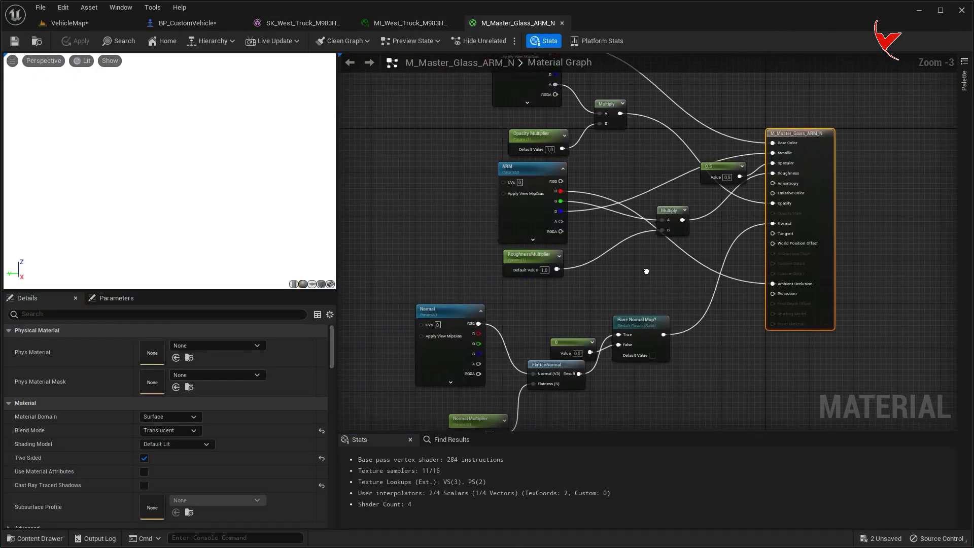
{"action": "scroll", "coordinate": [638, 275], "scroll_direction": "up", "scroll_amount": 2}
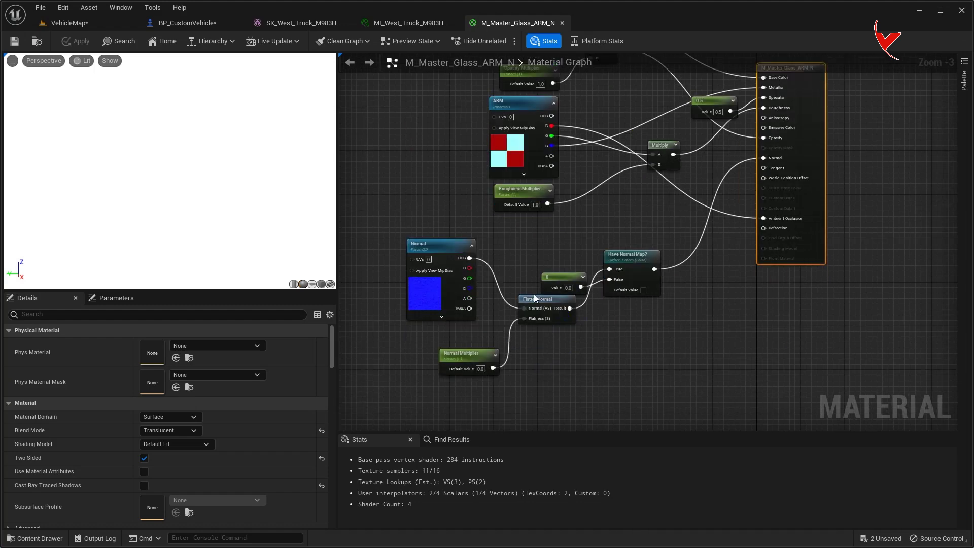
{"action": "mouse_move", "coordinate": [455, 248]}
{"action": "left_mouse_down"}
{"action": "mouse_move", "coordinate": [821, 146]}
{"action": "mouse_move", "coordinate": [832, 123]}
{"action": "left_mouse_up"}
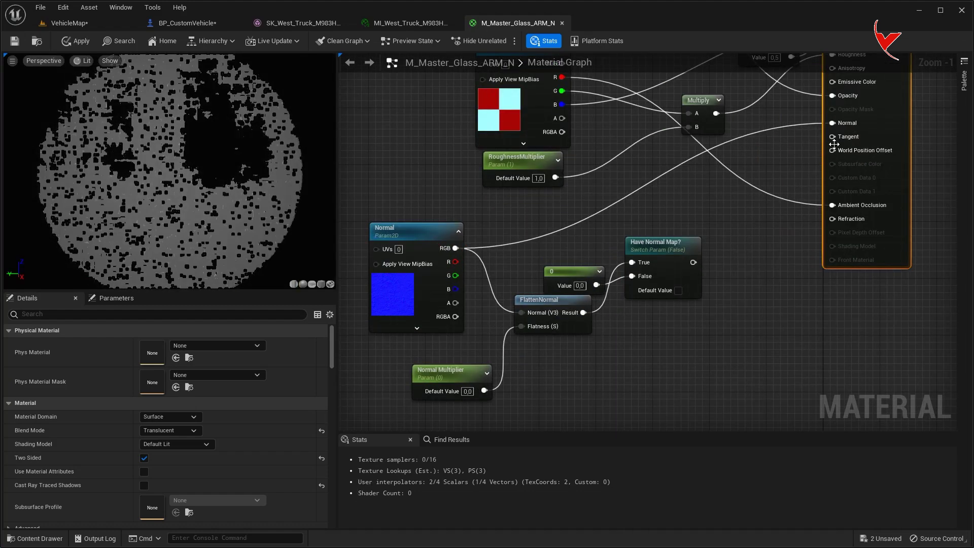
{"action": "left_click", "coordinate": [75, 41]}
Close the glass material editors and play VehicleMap to test the truck.
{"action": "left_click", "coordinate": [562, 22]}
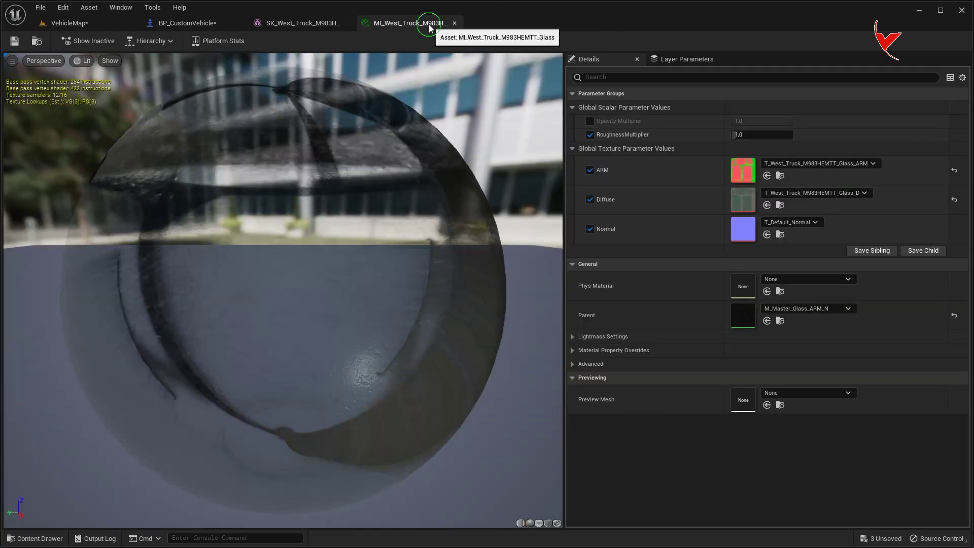
{"action": "left_click", "coordinate": [453, 23]}
{"action": "left_click", "coordinate": [99, 23]}
{"action": "left_click", "coordinate": [226, 41]}
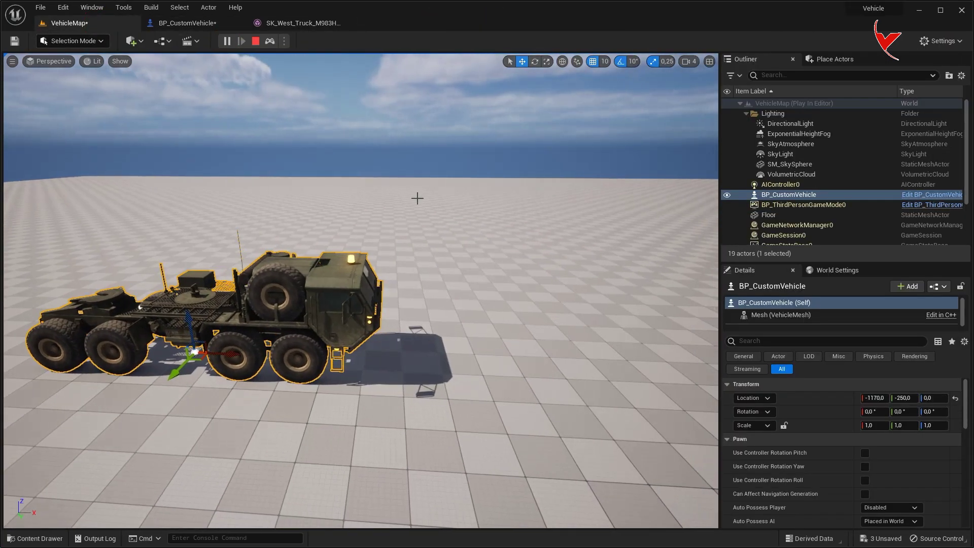
Stop the test play, delete the truck from VehicleMap, and show World Settings.
{"action": "key", "text": "Escape"}
{"action": "key", "text": "Delete"}
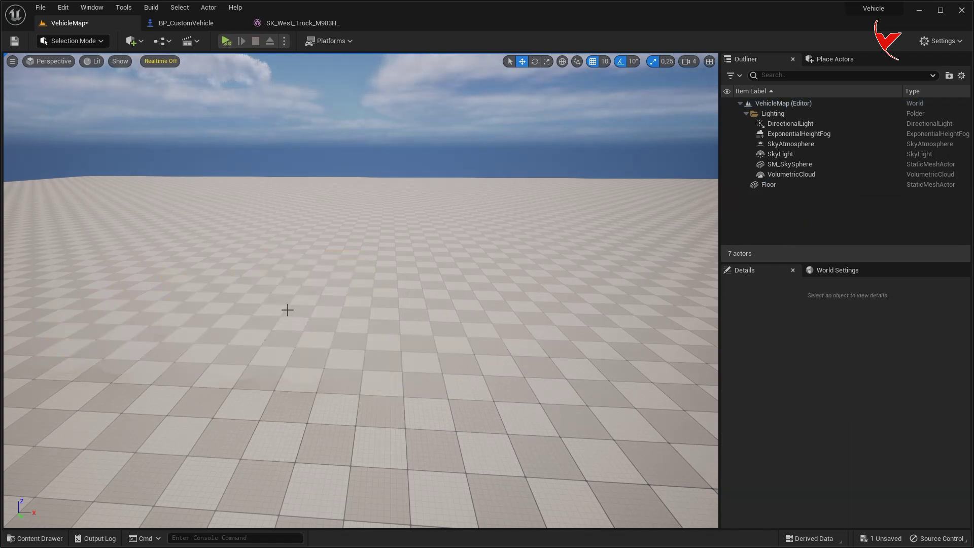
{"action": "left_click", "coordinate": [826, 277]}
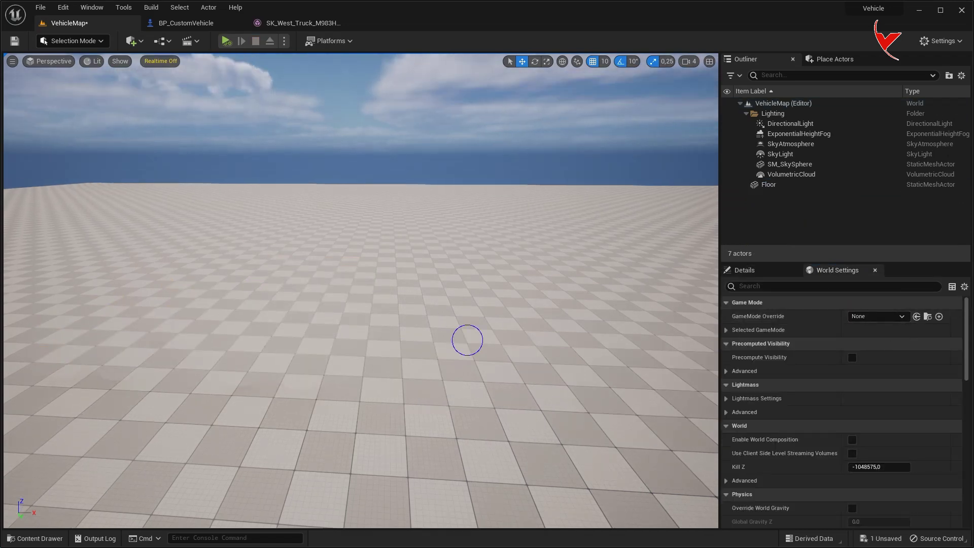
Start creating a new Blueprint Class in the CustomVehicle folder.
{"action": "key", "text": "ctrl+space"}
{"action": "double_click", "coordinate": [259, 412]}
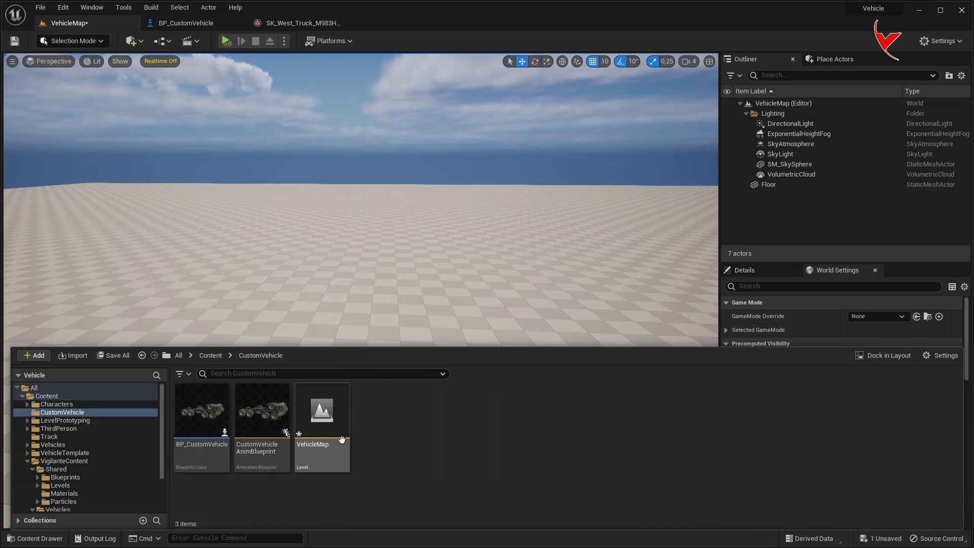
{"action": "right_click", "coordinate": [406, 438]}
{"action": "left_click", "coordinate": [448, 152]}
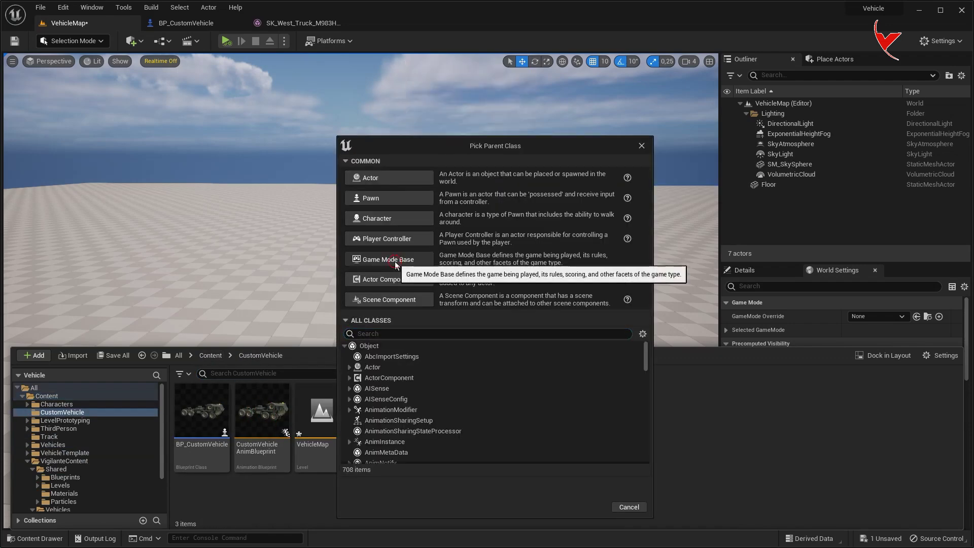
Make GM_CustomVehicle (Game Mode Base) the level's GameMode Override, with BP_CustomVehicle as Default Pawn.
{"action": "left_click", "coordinate": [401, 257]}
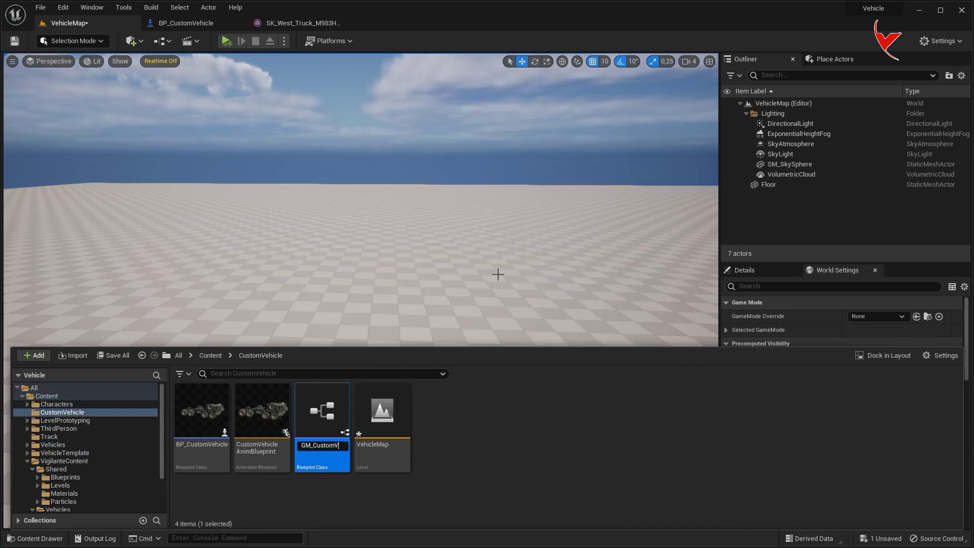
{"action": "left_click", "coordinate": [917, 317]}
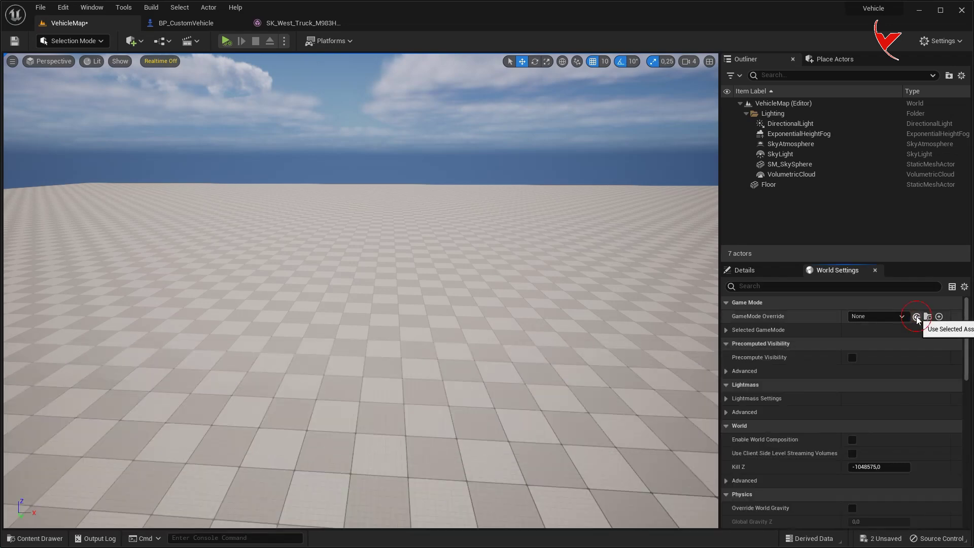
{"action": "left_click", "coordinate": [726, 330]}
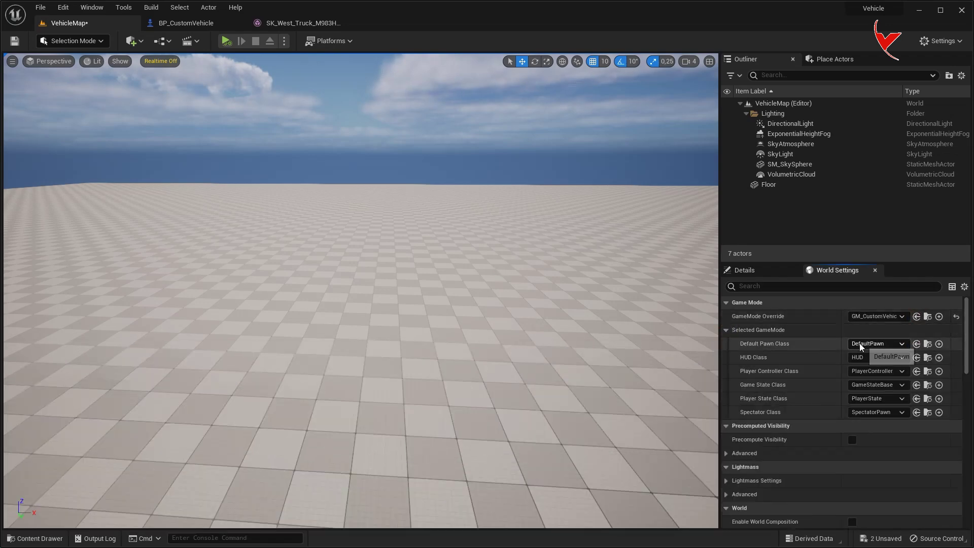
{"action": "key", "text": "ctrl+space"}
{"action": "left_click", "coordinate": [202, 480]}
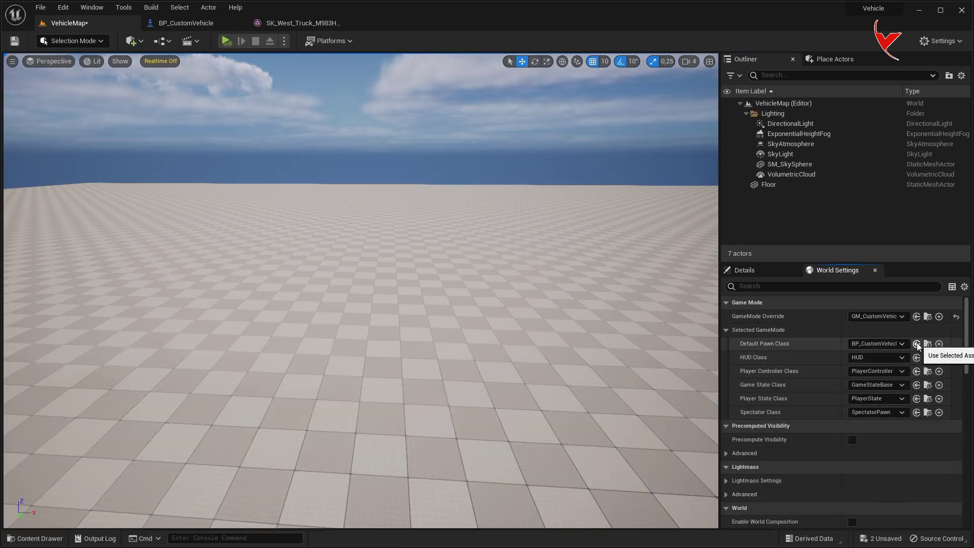
{"action": "left_click", "coordinate": [831, 60]}
Place a Player Start on the floor and test-play in the selected viewport.
{"action": "type", "text": "ayer"}
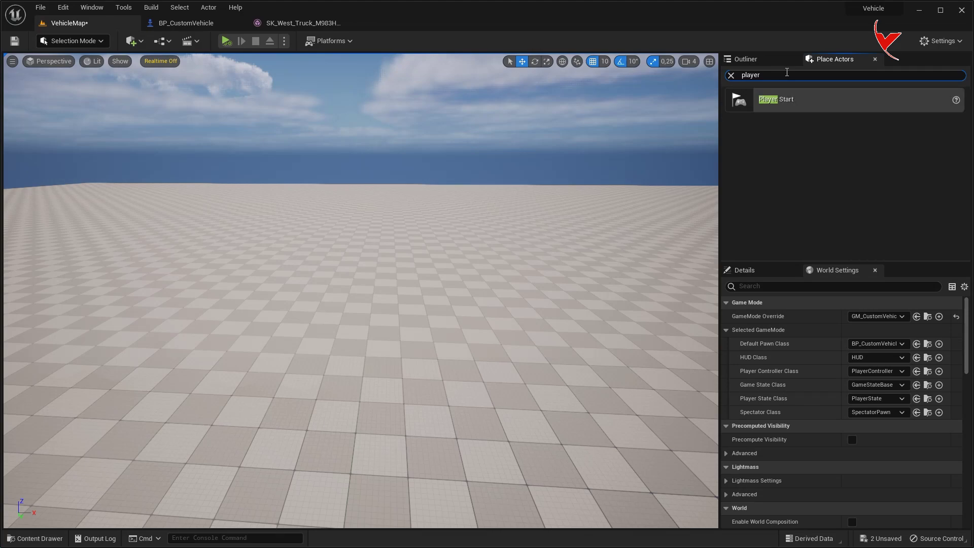
{"action": "left_click_drag", "start_coordinate": [779, 108], "coordinate": [326, 447]}
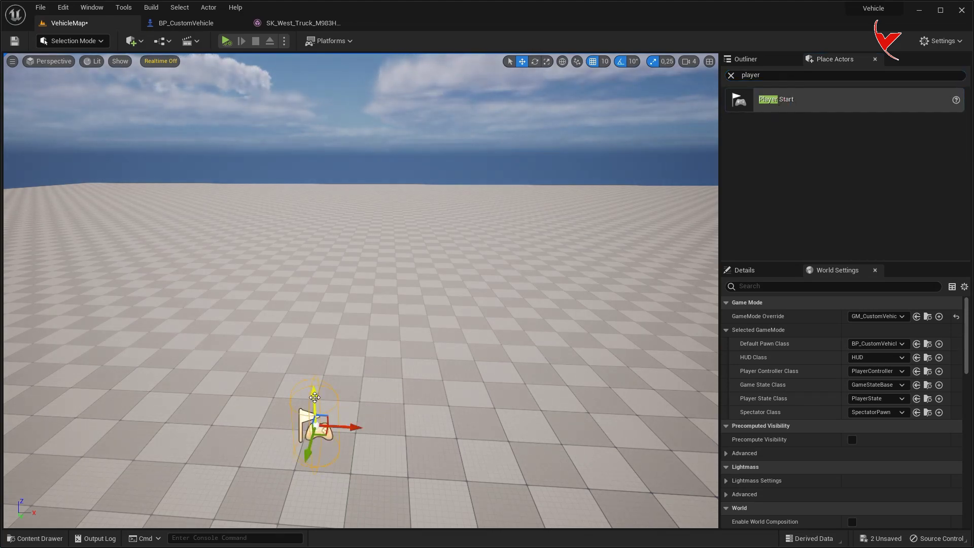
{"action": "left_click", "coordinate": [284, 40]}
{"action": "left_click", "coordinate": [315, 70]}
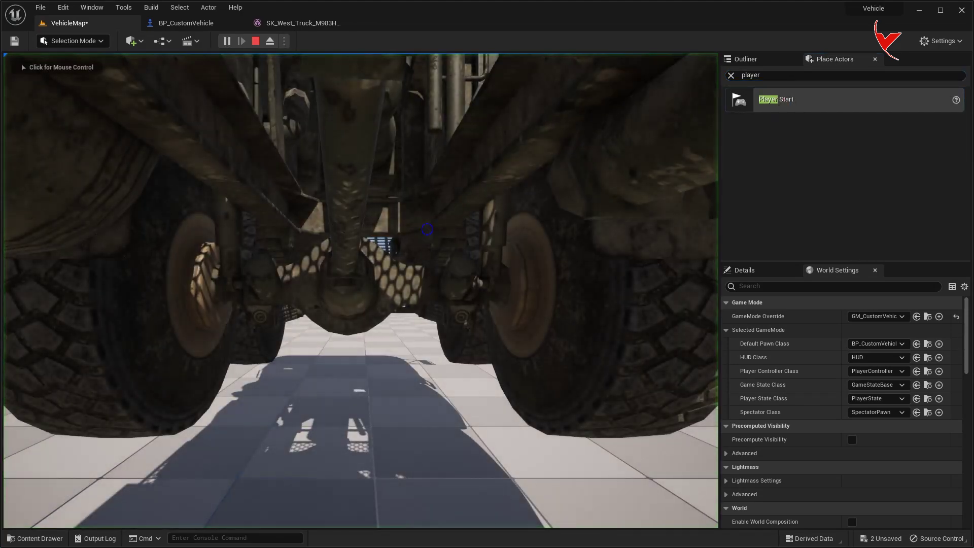
{"action": "key", "text": "Escape"}
Open SportsCar_Pawn from Content > VehicleTemplate > Blueprints > SportsCar.
{"action": "key", "text": "ctrl+space"}
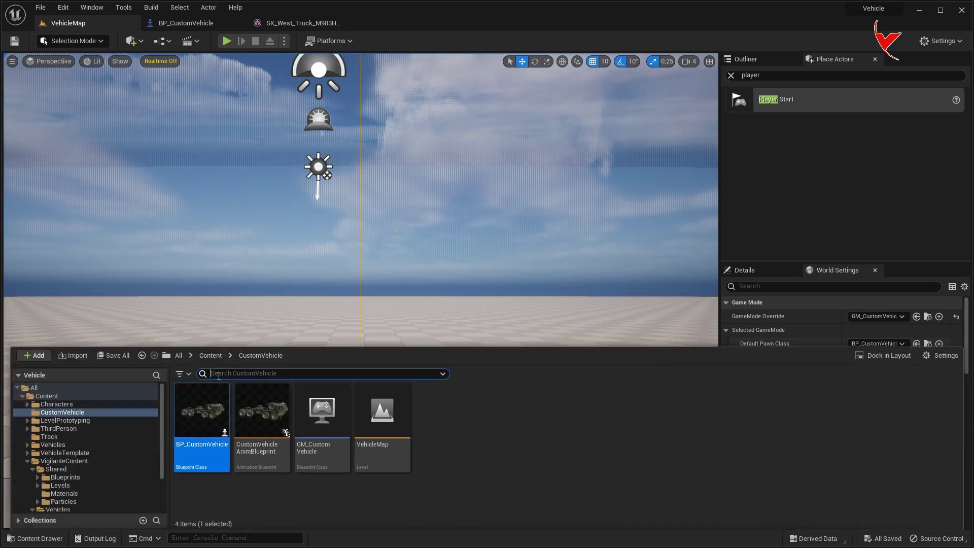
{"action": "left_click", "coordinate": [210, 355]}
{"action": "double_click", "coordinate": [563, 408]}
{"action": "double_click", "coordinate": [203, 410]}
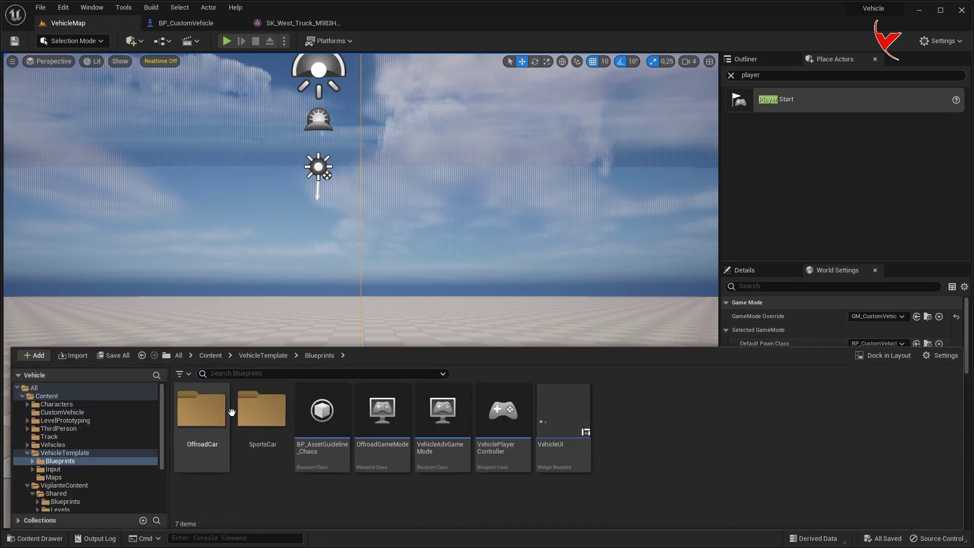
{"action": "double_click", "coordinate": [259, 409]}
{"action": "double_click", "coordinate": [201, 410]}
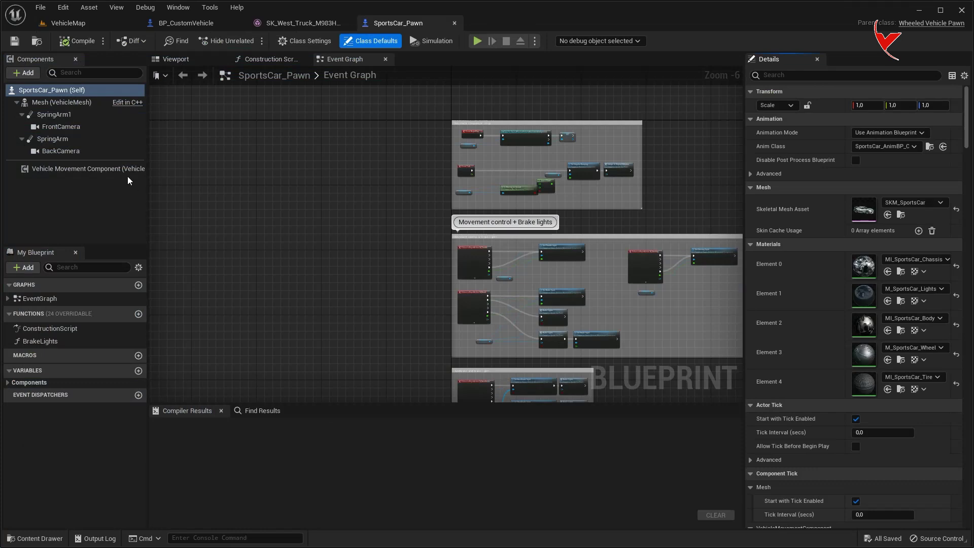
Copy the sports car's SpringArm and BackCamera and paste them under BP_CustomVehicle's mesh.
{"action": "left_click", "coordinate": [61, 115]}
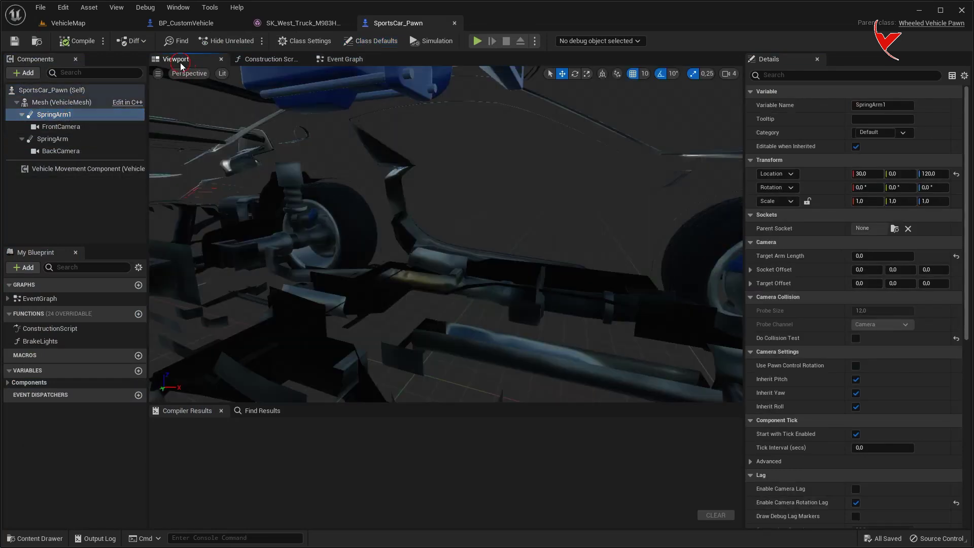
{"action": "left_click", "coordinate": [61, 147]}
{"action": "left_click", "coordinate": [52, 138], "text": "ctrl"}
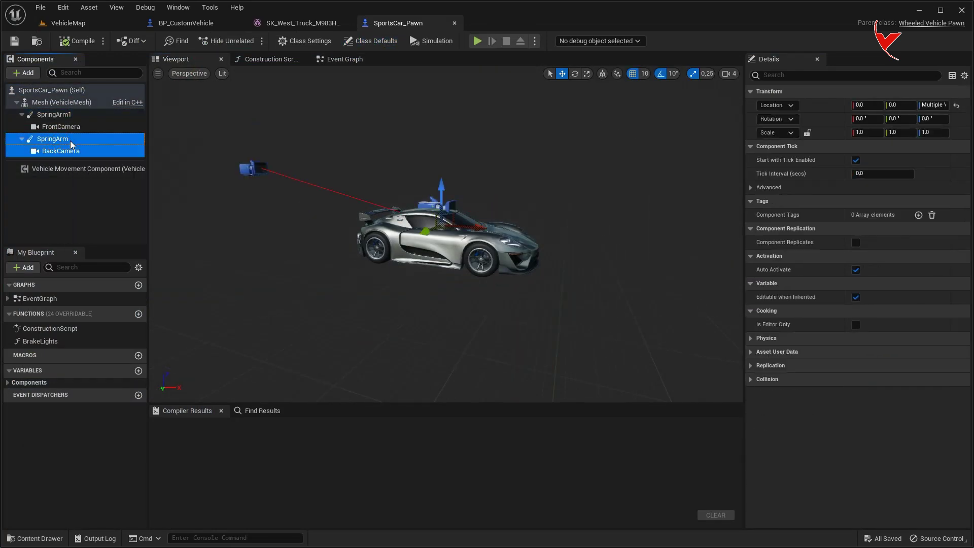
{"action": "right_click", "coordinate": [71, 136]}
{"action": "left_click", "coordinate": [98, 186]}
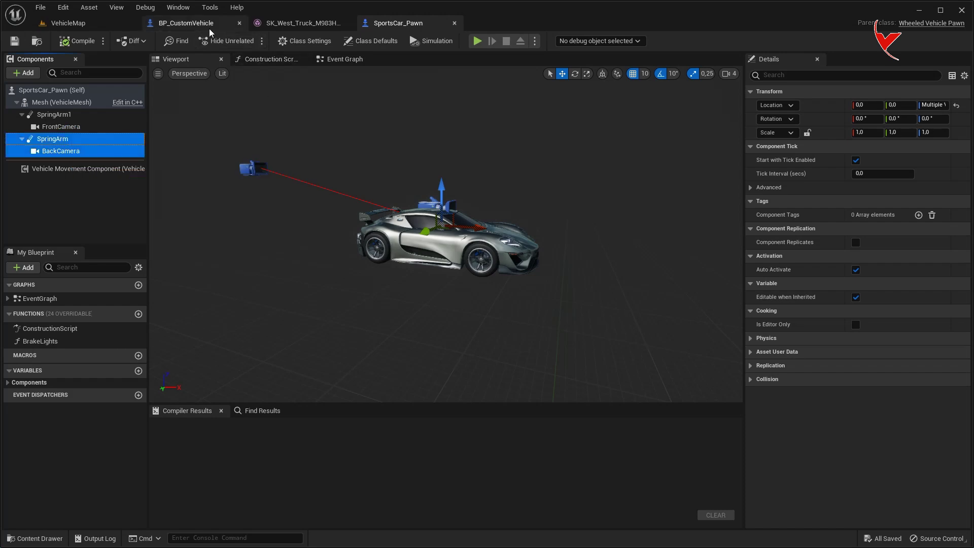
{"action": "left_click", "coordinate": [186, 23]}
{"action": "right_click", "coordinate": [102, 102]}
{"action": "left_click", "coordinate": [115, 170]}
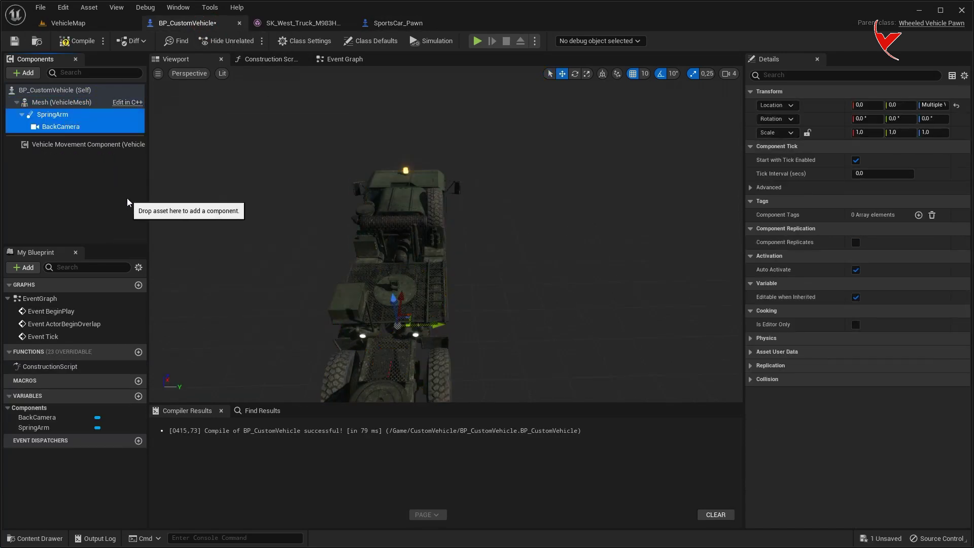
{"action": "left_click", "coordinate": [52, 114]}
Test-drive the truck in VehicleMap with the pasted camera rig.
{"action": "right_click_drag", "start_coordinate": [355, 228], "coordinate": [457, 228]}
{"action": "scroll", "coordinate": [551, 251], "scroll_direction": "down", "scroll_amount": 5}
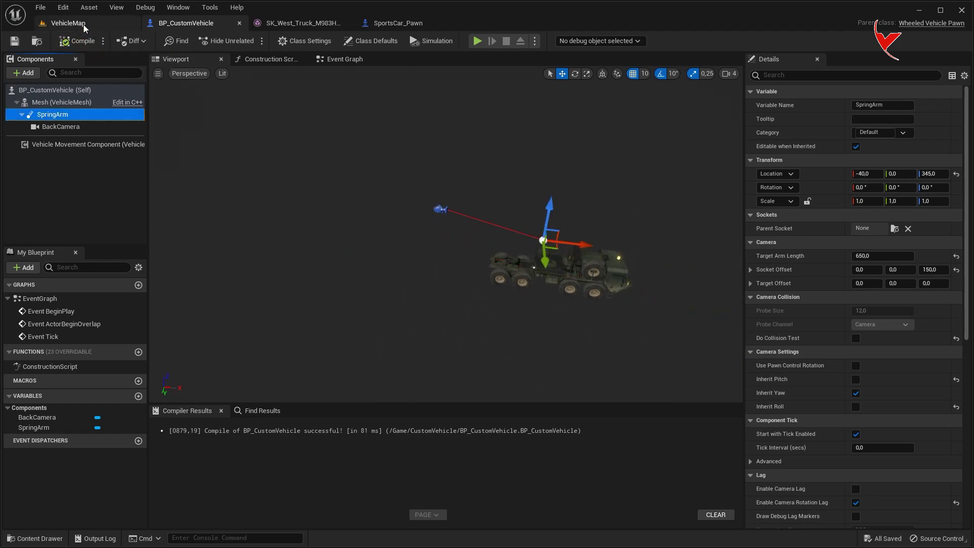
{"action": "left_click", "coordinate": [68, 23]}
{"action": "left_click", "coordinate": [226, 42]}
{"action": "left_click", "coordinate": [256, 42]}
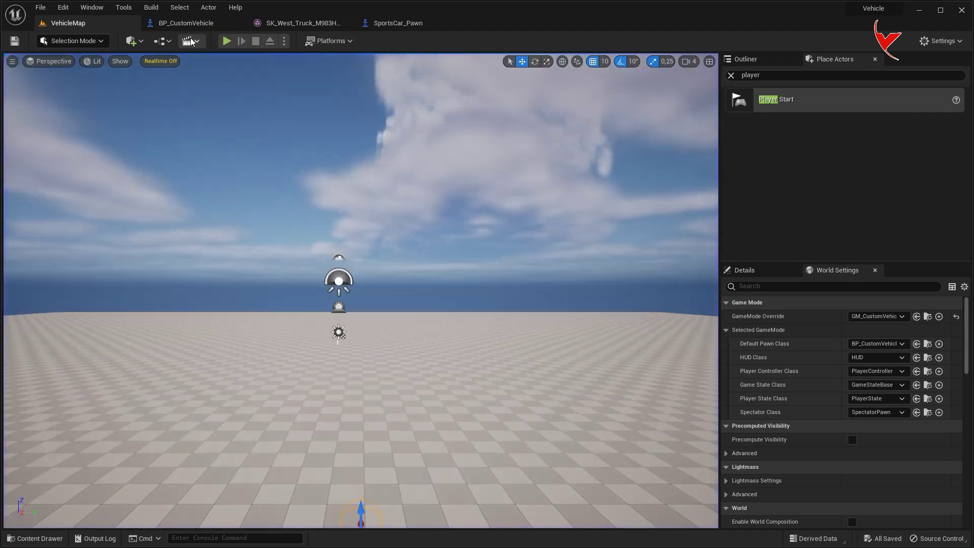
Lower the spring arm so BackCamera sits at -310, 0, 275, then test-drive again.
{"action": "left_click", "coordinate": [186, 23]}
{"action": "left_click_drag", "start_coordinate": [550, 206], "coordinate": [549, 210]}
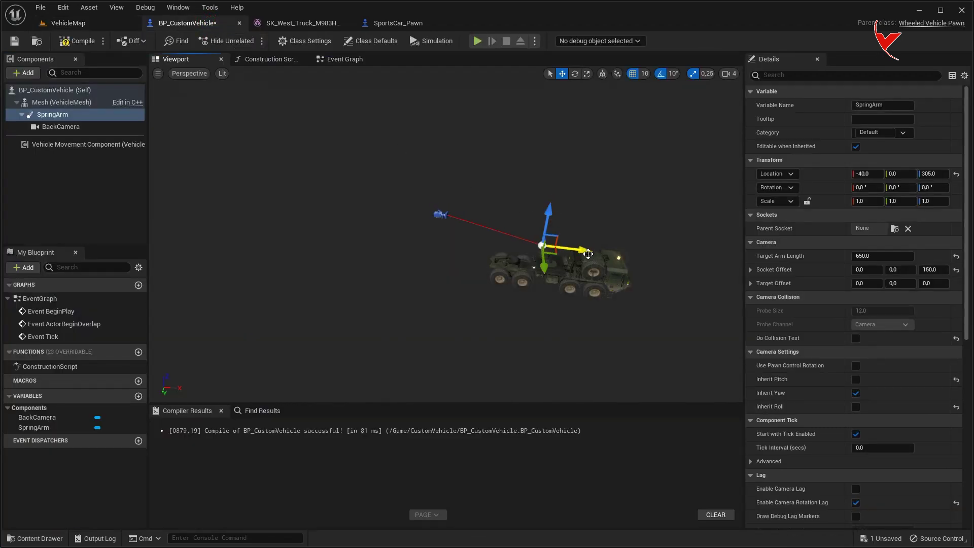
{"action": "left_click", "coordinate": [69, 23]}
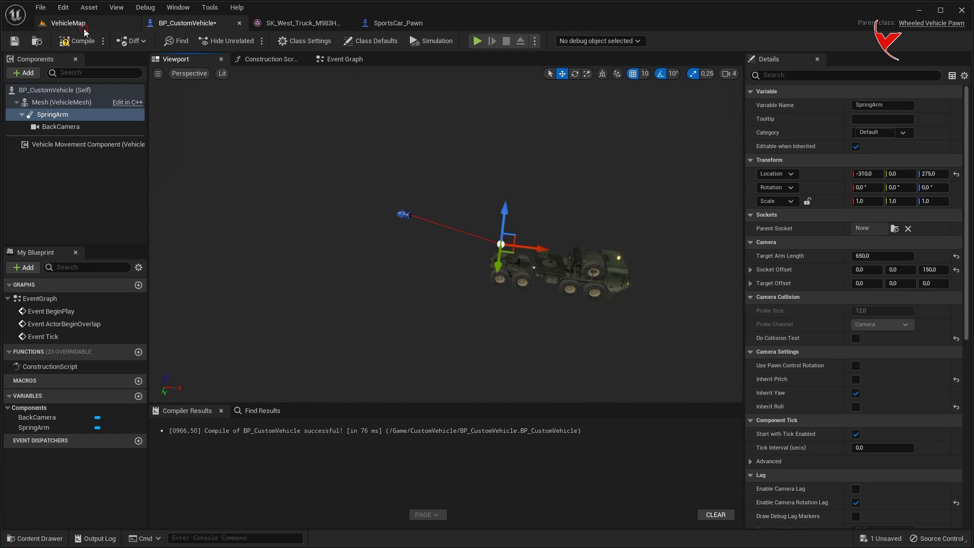
{"action": "left_click", "coordinate": [226, 41]}
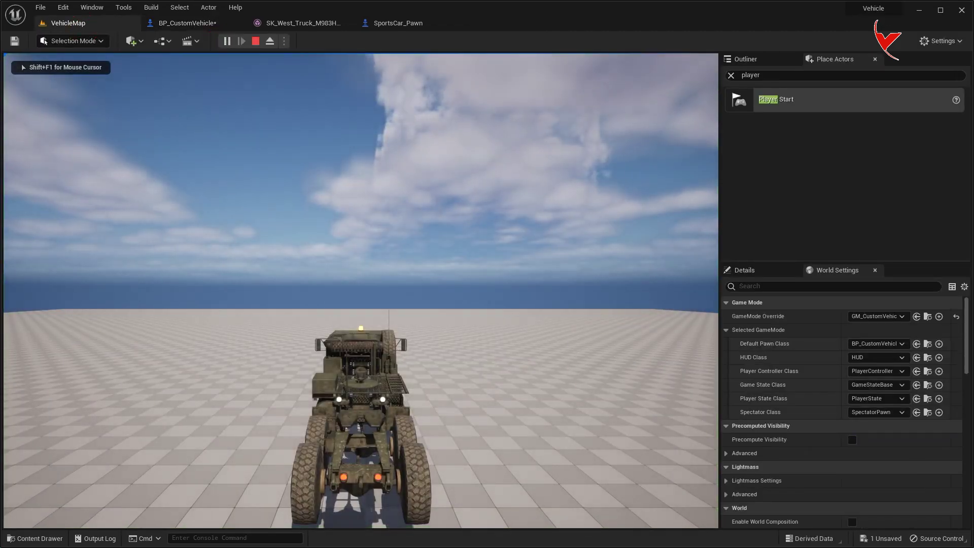
{"action": "key", "text": "Escape"}
{"action": "left_click", "coordinate": [408, 24]}
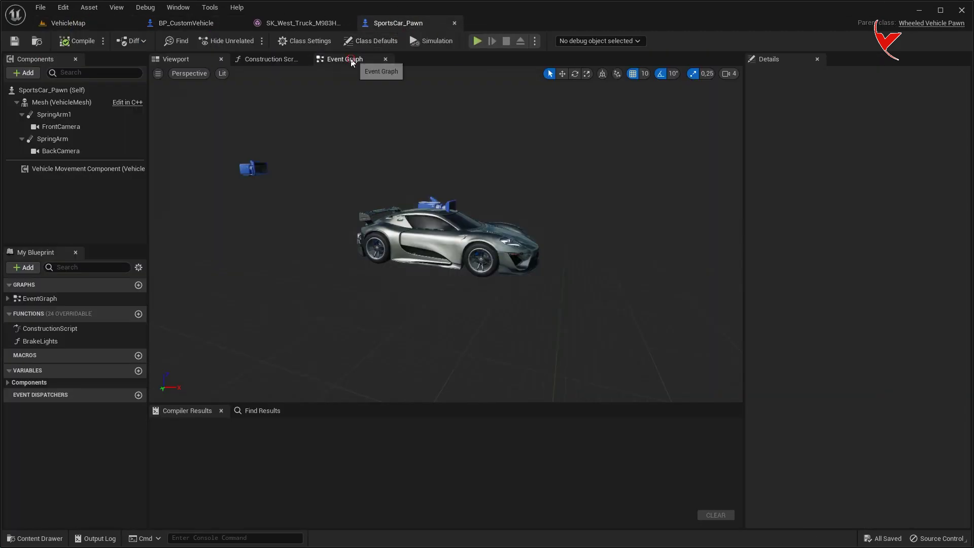
Copy SportsCar_Pawn's BrakeLights function into BP_CustomVehicle.
{"action": "left_click", "coordinate": [353, 62]}
{"action": "scroll", "coordinate": [381, 178], "scroll_direction": "down", "scroll_amount": 6}
{"action": "left_click", "coordinate": [31, 342]}
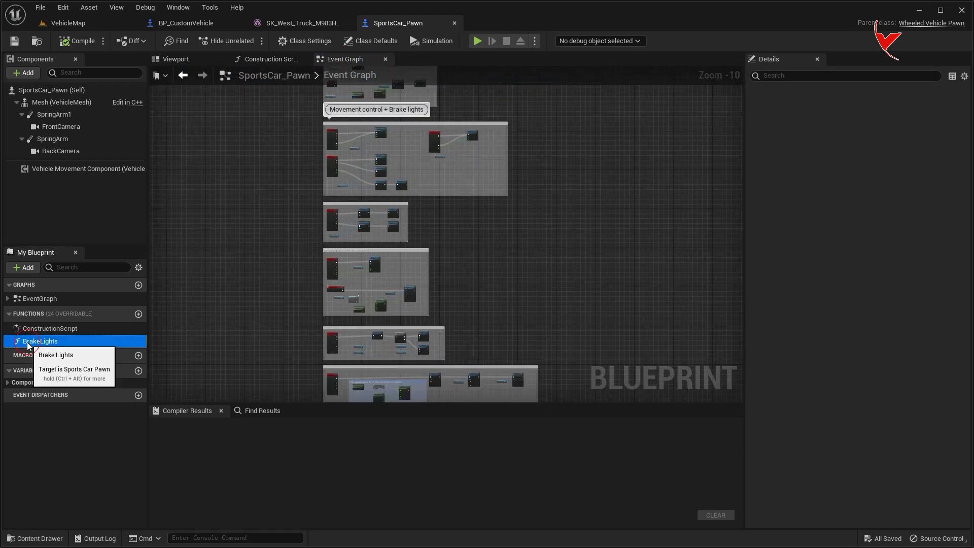
{"action": "left_click", "coordinate": [179, 23]}
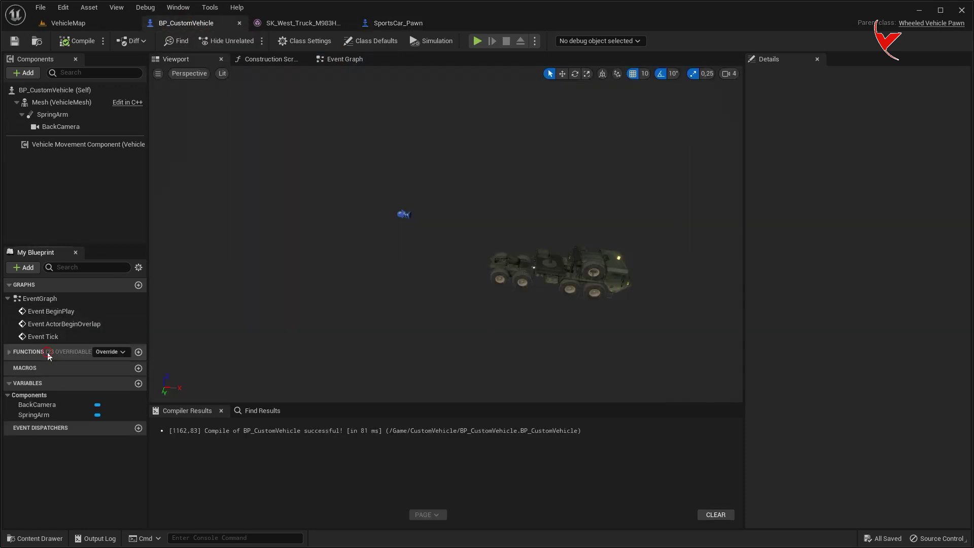
{"action": "key", "text": "ctrl+v"}
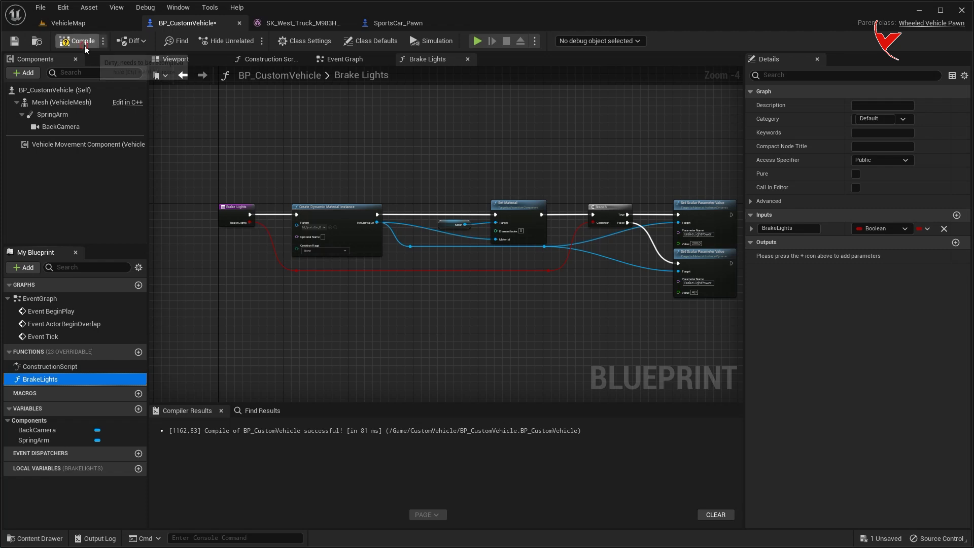
Select the sports car's commented Event Graph node groups and the truck's default event nodes.
{"action": "left_click", "coordinate": [394, 28]}
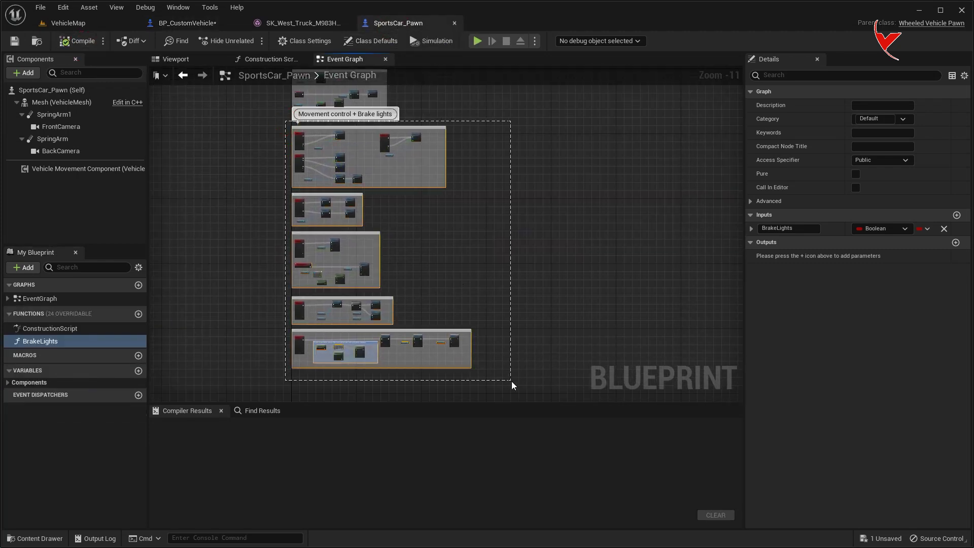
{"action": "left_click_drag", "start_coordinate": [476, 301], "coordinate": [513, 387]}
{"action": "left_click", "coordinate": [195, 26]}
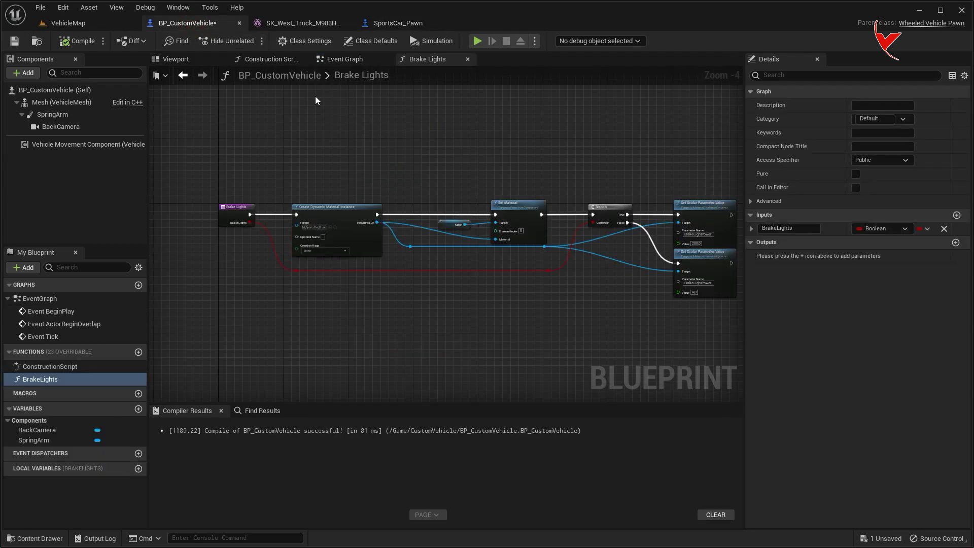
{"action": "left_click", "coordinate": [345, 58]}
{"action": "left_click_drag", "start_coordinate": [339, 142], "coordinate": [344, 267]}
{"action": "scroll", "coordinate": [358, 295], "scroll_direction": "up", "scroll_amount": 3}
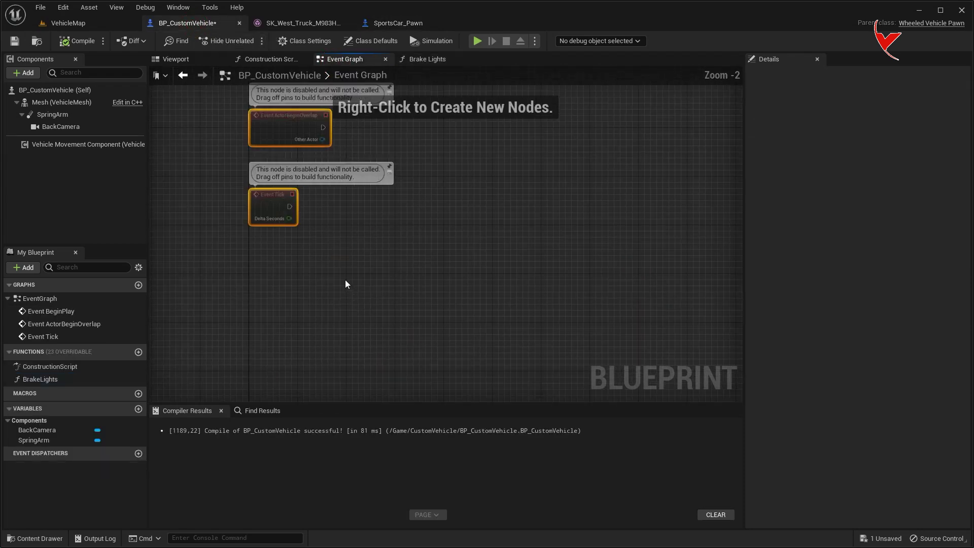
Replace the truck's default events with the pasted sports car nodes and compile.
{"action": "key", "text": "Delete"}
{"action": "key", "text": "ctrl+v"}
{"action": "scroll", "coordinate": [357, 254], "scroll_direction": "down", "scroll_amount": 10}
{"action": "left_click", "coordinate": [76, 42]}
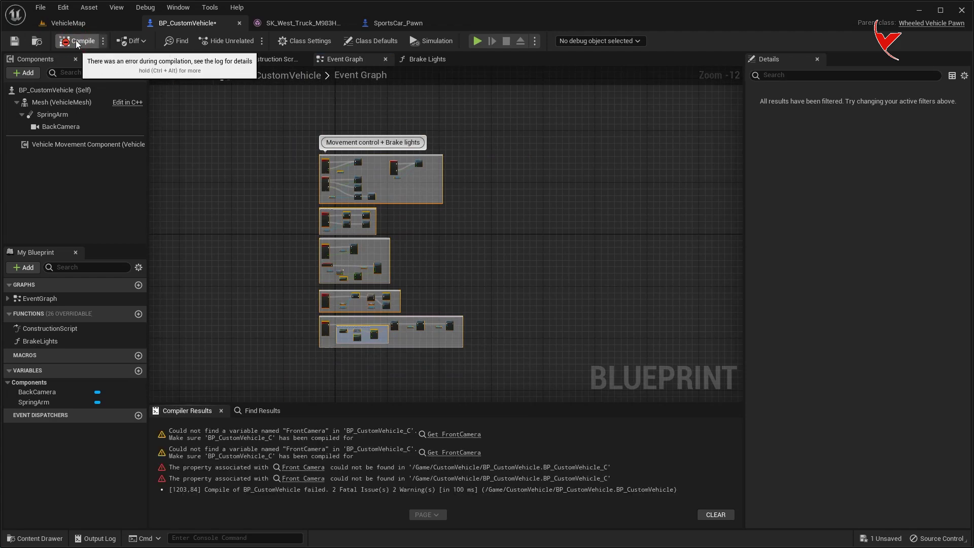
{"action": "scroll", "coordinate": [306, 226], "scroll_direction": "up", "scroll_amount": 4}
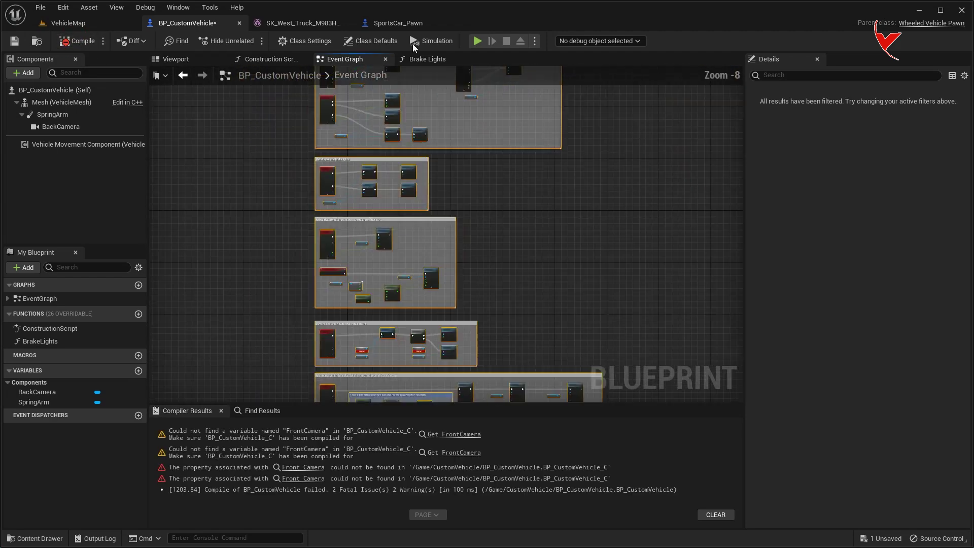
Copy the sports car's Movement component setup nodes into the truck's Event Graph and recompile.
{"action": "left_click", "coordinate": [398, 23]}
{"action": "scroll", "coordinate": [340, 282], "scroll_direction": "down", "scroll_amount": 3}
{"action": "scroll", "coordinate": [323, 227], "scroll_direction": "up", "scroll_amount": 5}
{"action": "left_click_drag", "start_coordinate": [276, 144], "coordinate": [627, 315]}
{"action": "scroll", "coordinate": [394, 223], "scroll_direction": "up", "scroll_amount": 2}
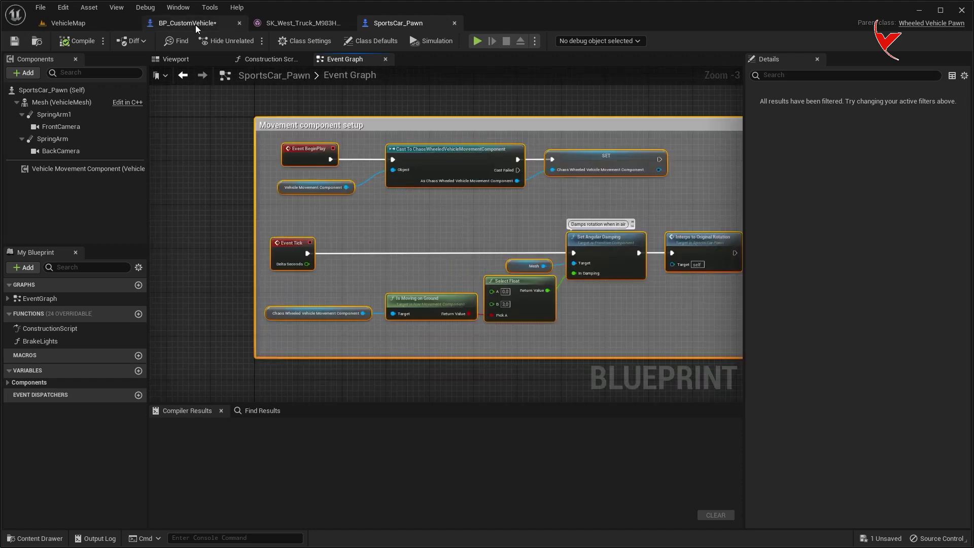
{"action": "left_click", "coordinate": [196, 24]}
{"action": "scroll", "coordinate": [341, 223], "scroll_direction": "up", "scroll_amount": 3}
{"action": "key", "text": "ctrl+v"}
{"action": "scroll", "coordinate": [340, 188], "scroll_direction": "up", "scroll_amount": 2}
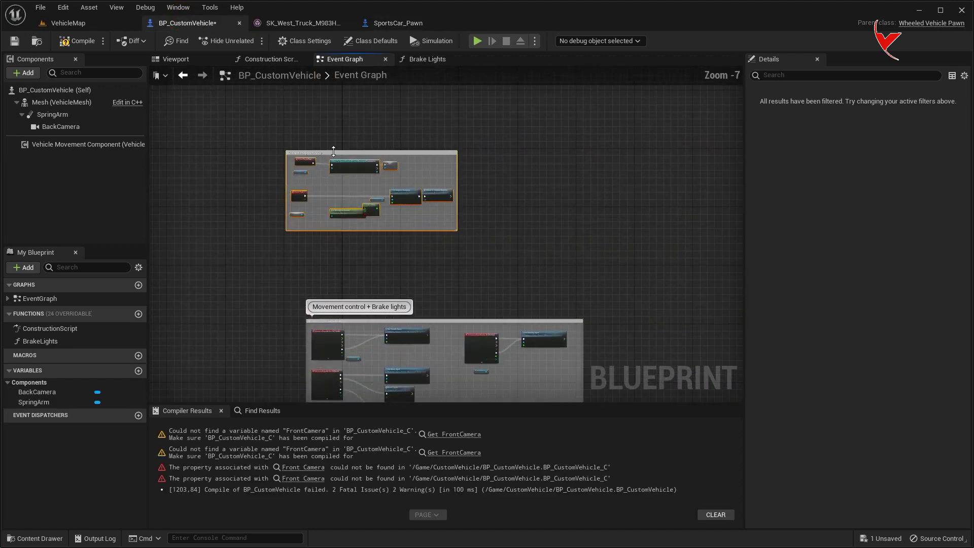
{"action": "left_click_drag", "start_coordinate": [334, 151], "coordinate": [357, 192]}
{"action": "left_click", "coordinate": [77, 40]}
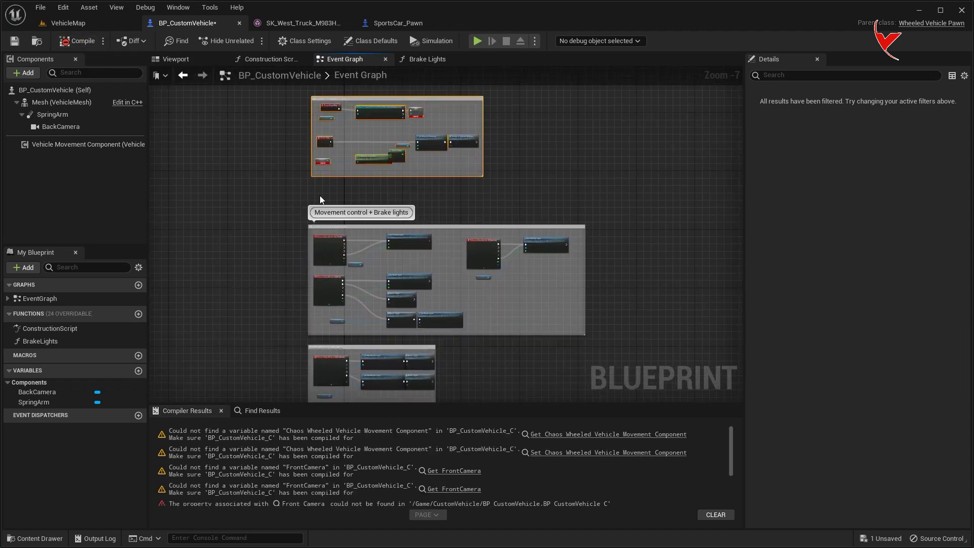
Go to the first error, enlarge the pasted comment box, and select the Cast and SET nodes.
{"action": "left_click", "coordinate": [608, 435]}
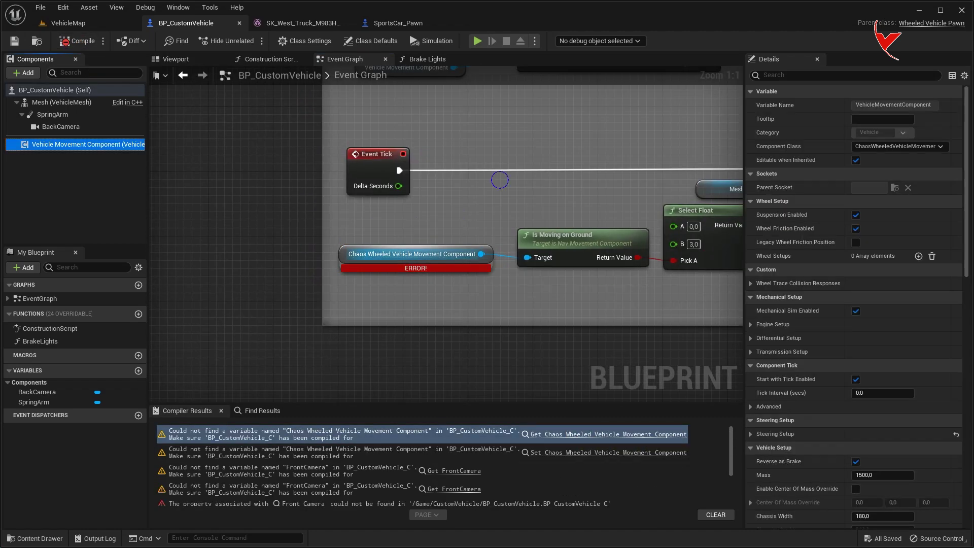
{"action": "scroll", "coordinate": [424, 287], "scroll_direction": "down", "scroll_amount": 4}
{"action": "mouse_move", "coordinate": [534, 187]}
{"action": "left_mouse_down"}
{"action": "mouse_move", "coordinate": [558, 172]}
{"action": "mouse_move", "coordinate": [730, 172]}
{"action": "left_mouse_up"}
{"action": "left_click_drag", "start_coordinate": [533, 185], "coordinate": [533, 103]}
{"action": "right_click_drag", "start_coordinate": [426, 160], "coordinate": [494, 168]}
{"action": "left_click_drag", "start_coordinate": [494, 169], "coordinate": [238, 252]}
{"action": "scroll", "coordinate": [523, 262], "scroll_direction": "up", "scroll_amount": 2}
{"action": "scroll", "coordinate": [523, 262], "scroll_direction": "up", "scroll_amount": 2}
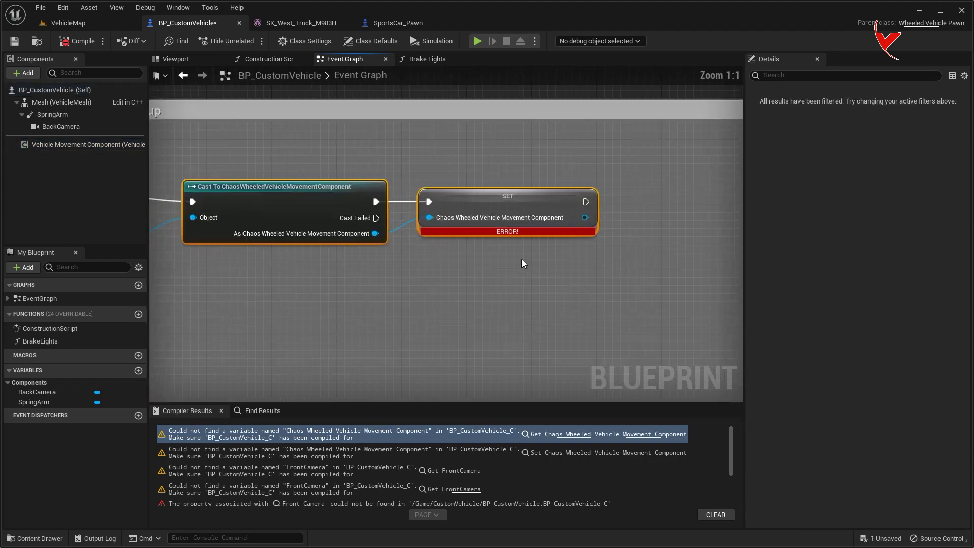
Copy the sports car's Chaos Wheeled Vehicle variable into BP_CustomVehicle and recompile.
{"action": "left_click", "coordinate": [400, 24]}
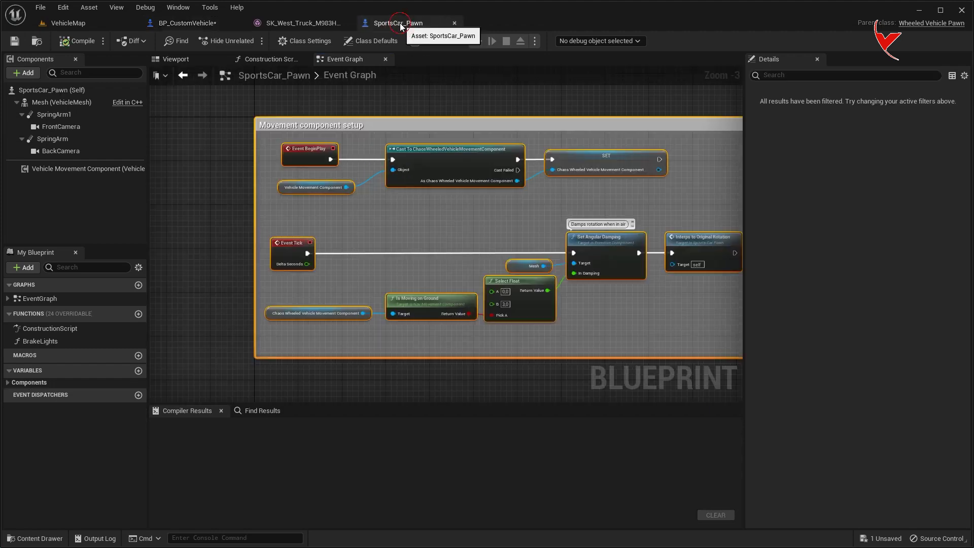
{"action": "left_click", "coordinate": [29, 382]}
{"action": "left_click", "coordinate": [51, 434]}
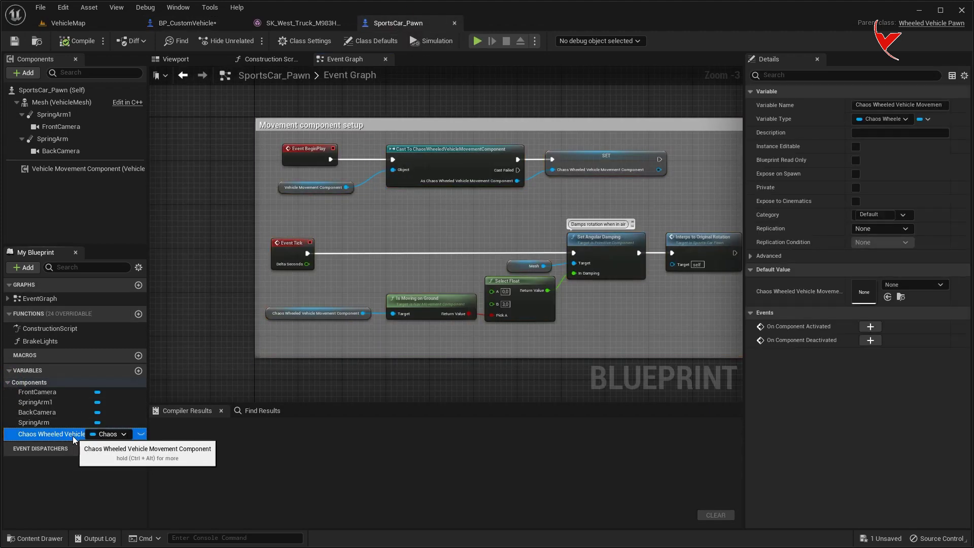
{"action": "left_click", "coordinate": [188, 22]}
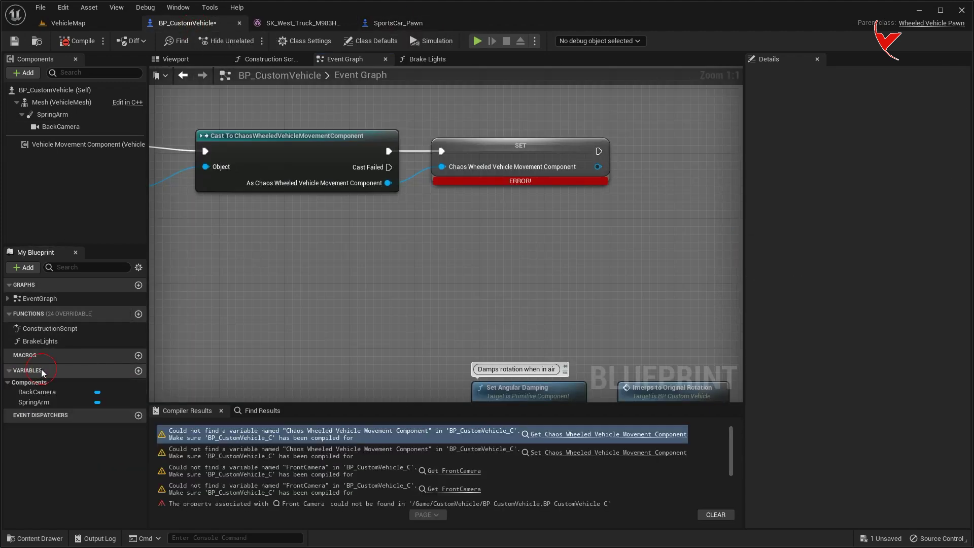
{"action": "key", "text": "ctrl+v"}
{"action": "left_click", "coordinate": [79, 42]}
Shift the Cast and SET nodes to the right.
{"action": "scroll", "coordinate": [429, 274], "scroll_direction": "down", "scroll_amount": 4}
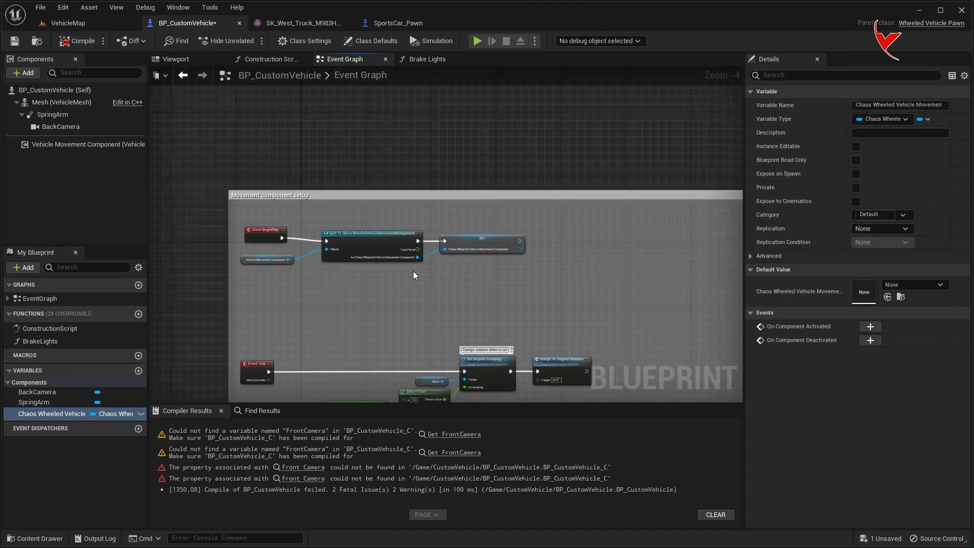
{"action": "scroll", "coordinate": [345, 281], "scroll_direction": "down", "scroll_amount": 1}
{"action": "left_click_drag", "start_coordinate": [461, 303], "coordinate": [460, 305]}
{"action": "left_click_drag", "start_coordinate": [398, 266], "coordinate": [560, 263]}
{"action": "scroll", "coordinate": [416, 258], "scroll_direction": "up", "scroll_amount": 2}
{"action": "scroll", "coordinate": [306, 294], "scroll_direction": "up", "scroll_amount": 2}
Add a Get Player Controller node left of the movement setup.
{"action": "right_click", "coordinate": [306, 294]}
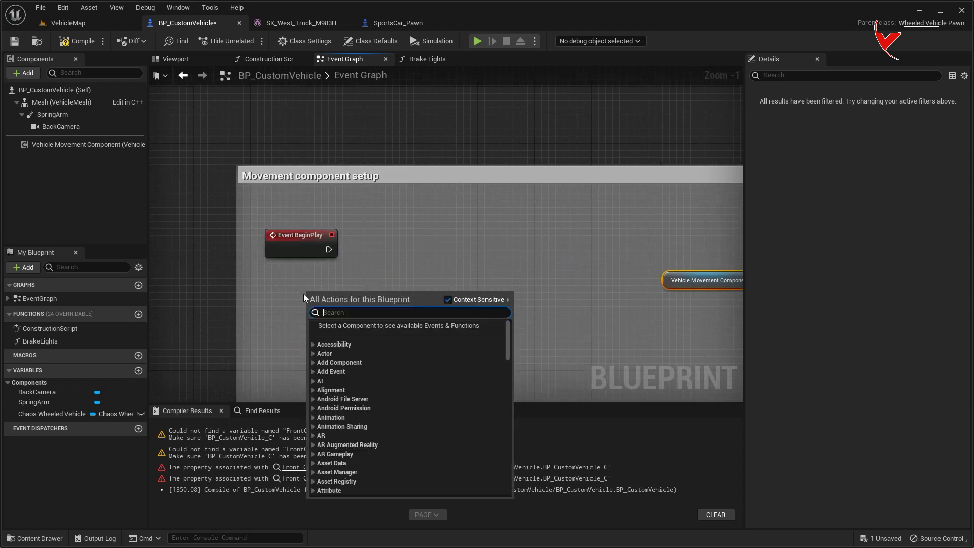
{"action": "type", "text": "get player cont"}
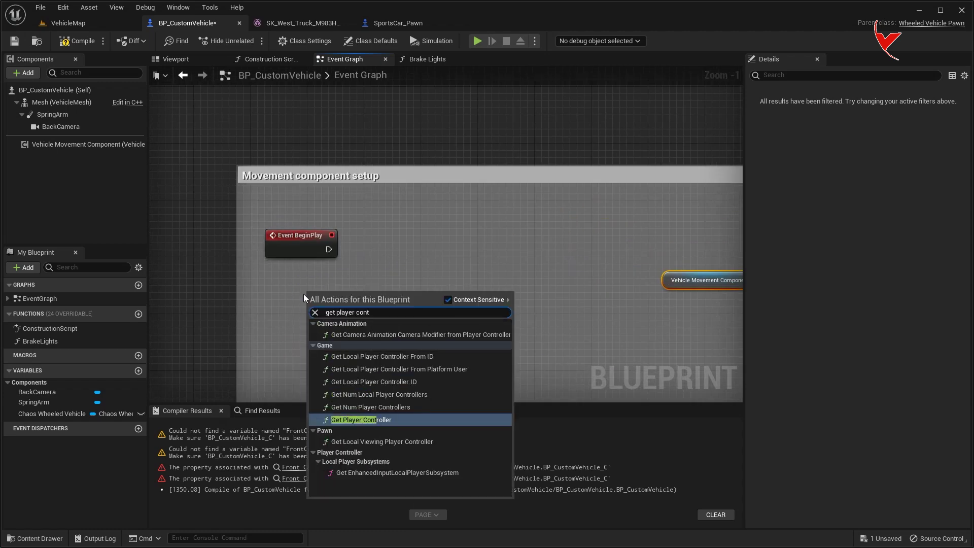
{"action": "left_click", "coordinate": [370, 412]}
{"action": "left_click_drag", "start_coordinate": [341, 292], "coordinate": [299, 293]}
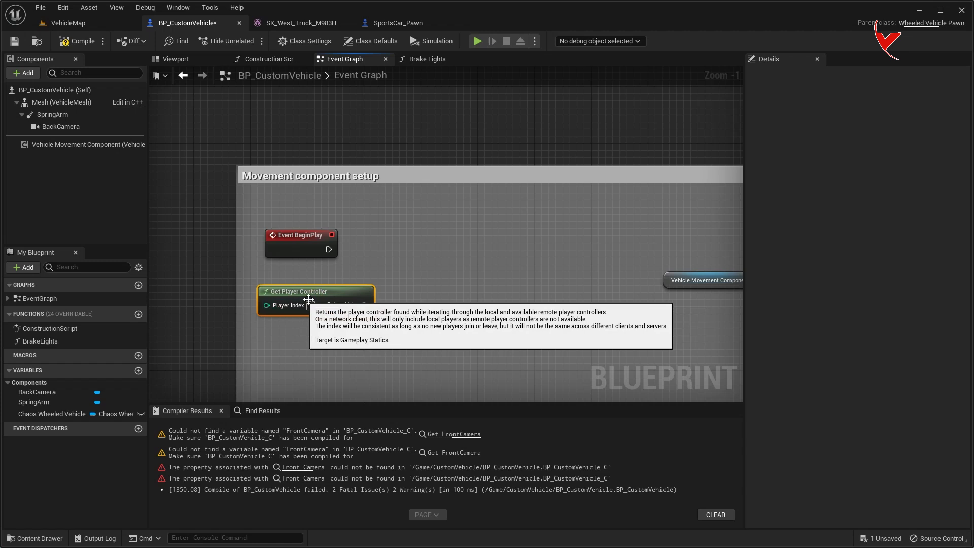
Chain Get Player Controller into an Enhanced Input Local Player Subsystem and an Is Valid check.
{"action": "left_click_drag", "start_coordinate": [365, 305], "coordinate": [431, 246]}
{"action": "type", "text": "enhan"}
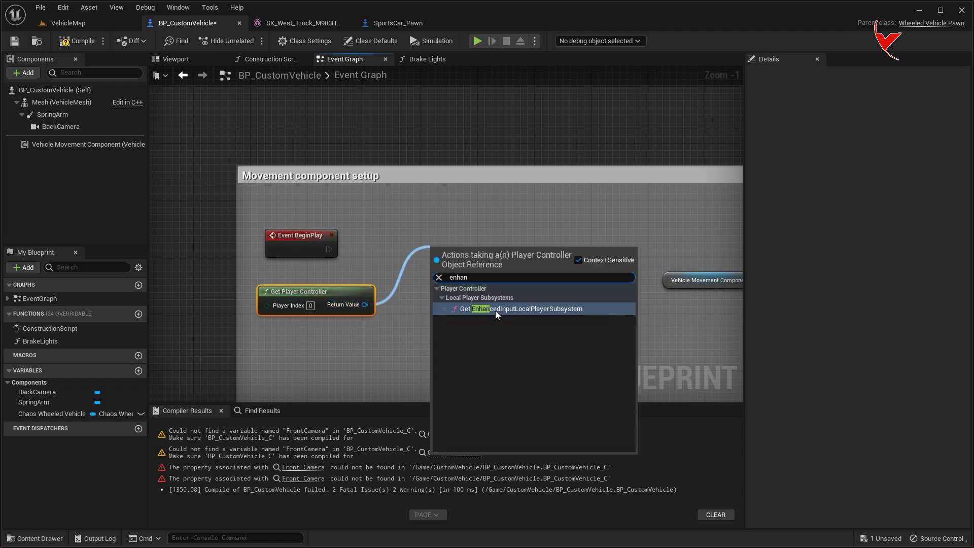
{"action": "left_click", "coordinate": [495, 310]}
{"action": "mouse_move", "coordinate": [474, 258]}
{"action": "left_mouse_down"}
{"action": "mouse_move", "coordinate": [469, 293]}
{"action": "mouse_move", "coordinate": [537, 240]}
{"action": "left_mouse_up"}
{"action": "type", "text": "is"}
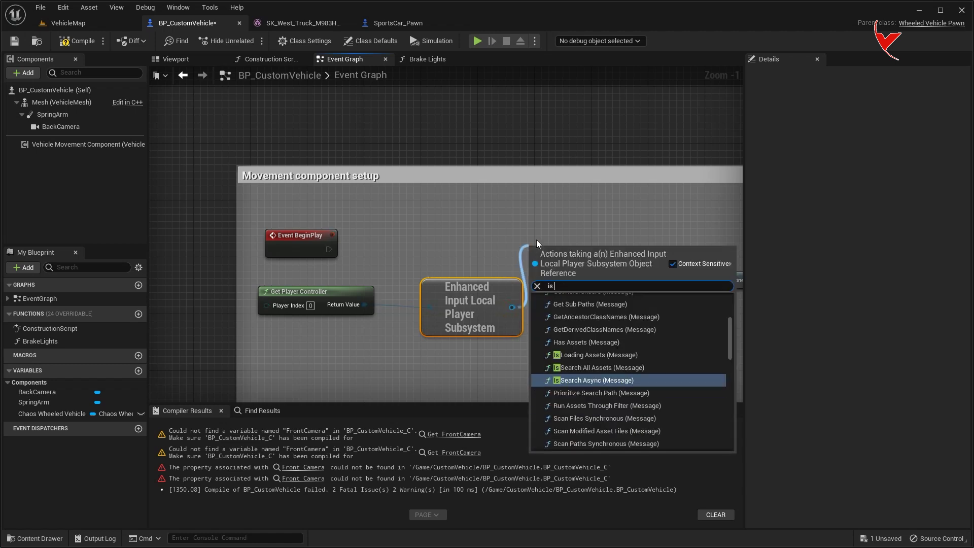
{"action": "type", "text": " valid"}
{"action": "left_click", "coordinate": [557, 322]}
{"action": "left_click_drag", "start_coordinate": [568, 250], "coordinate": [568, 243]}
Wire BeginPlay's execution to Is Valid and widen the Movement component setup comment.
{"action": "left_click_drag", "start_coordinate": [329, 249], "coordinate": [499, 264]}
{"action": "right_click_drag", "start_coordinate": [574, 247], "coordinate": [348, 185]}
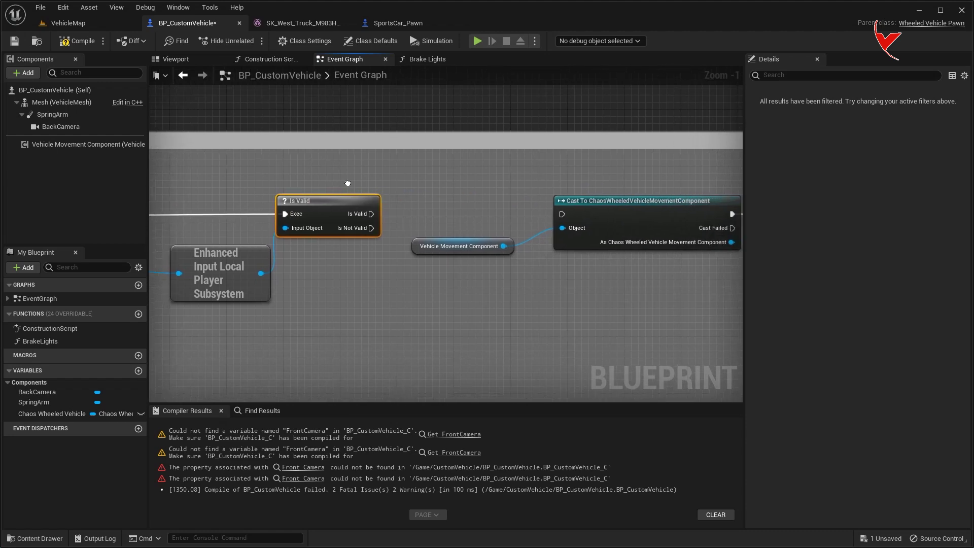
{"action": "scroll", "coordinate": [577, 252], "scroll_direction": "down", "scroll_amount": 4}
{"action": "left_click_drag", "start_coordinate": [612, 250], "coordinate": [740, 250]}
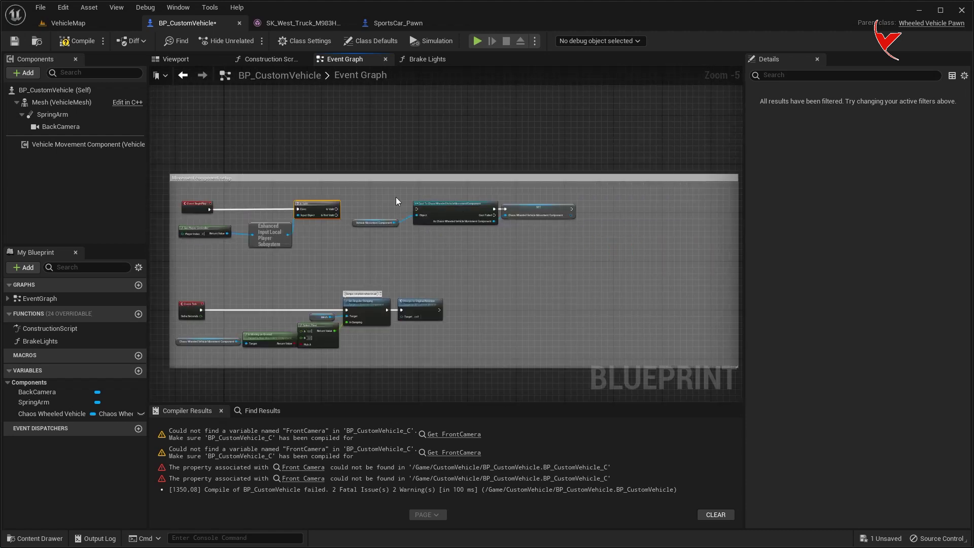
{"action": "right_click_drag", "start_coordinate": [326, 224], "coordinate": [443, 224]}
{"action": "scroll", "coordinate": [443, 224], "scroll_direction": "up", "scroll_amount": 4}
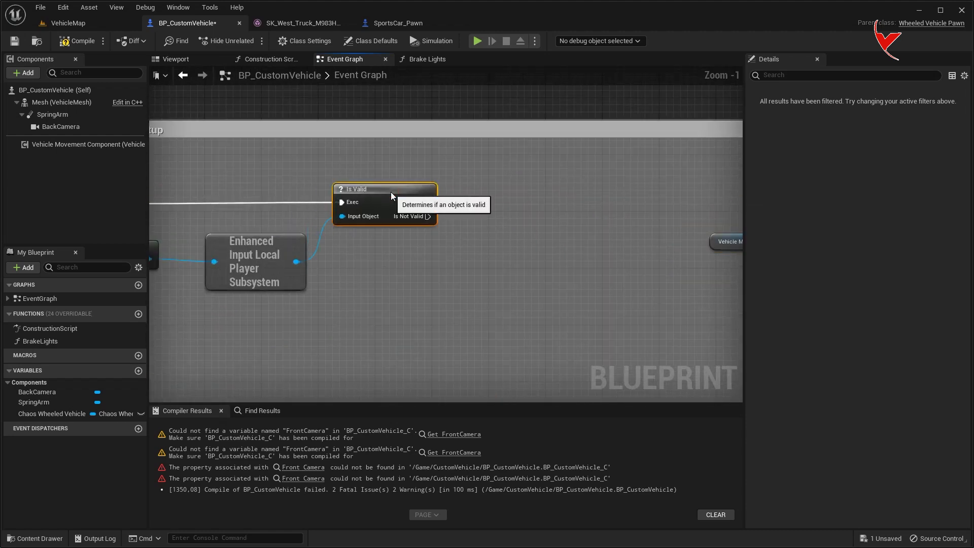
{"action": "left_click_drag", "start_coordinate": [395, 196], "coordinate": [401, 189]}
Add an Add Mapping Context node after the validity check, with a reroute on the subsystem wire.
{"action": "left_click_drag", "start_coordinate": [296, 261], "coordinate": [507, 232]}
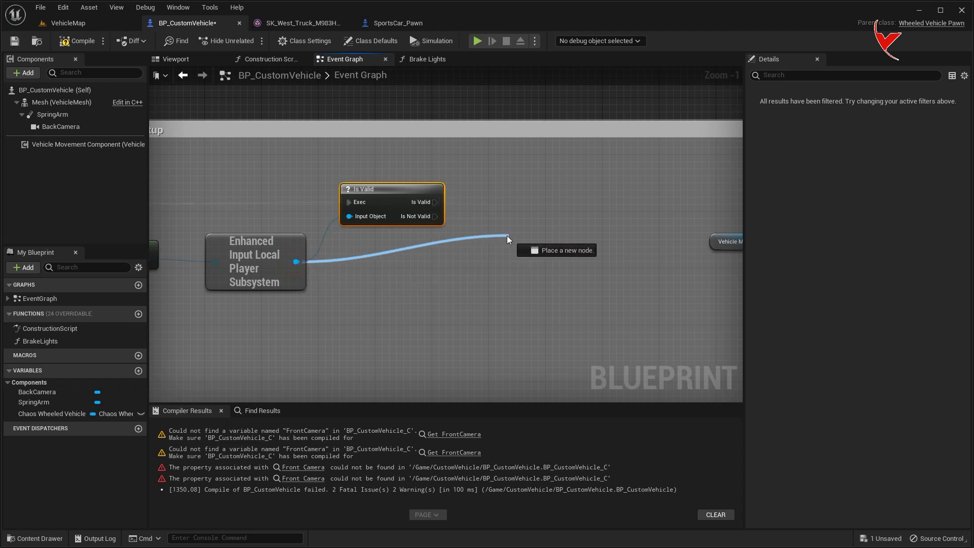
{"action": "type", "text": "add mapping"}
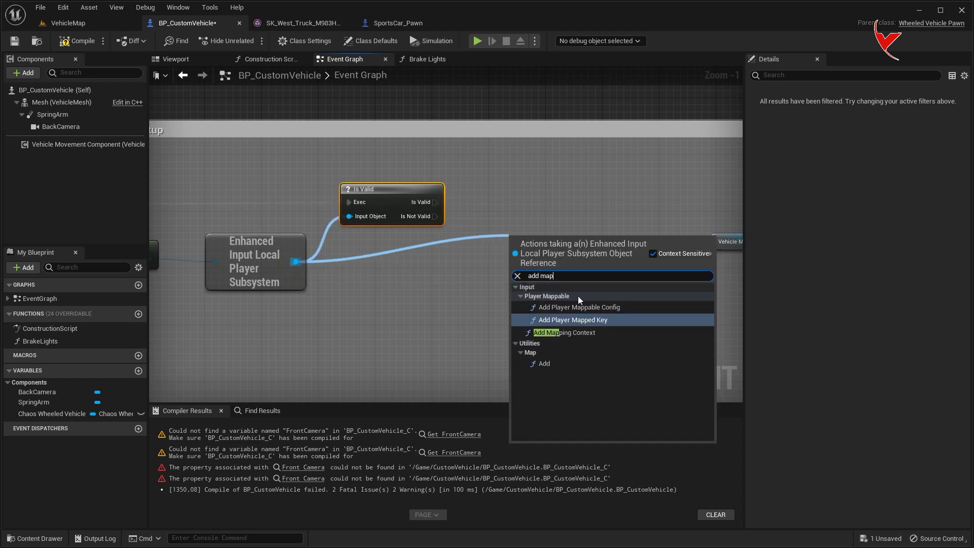
{"action": "key", "text": "Return"}
{"action": "left_click_drag", "start_coordinate": [569, 275], "coordinate": [555, 218]}
{"action": "left_click_drag", "start_coordinate": [435, 202], "coordinate": [498, 203]}
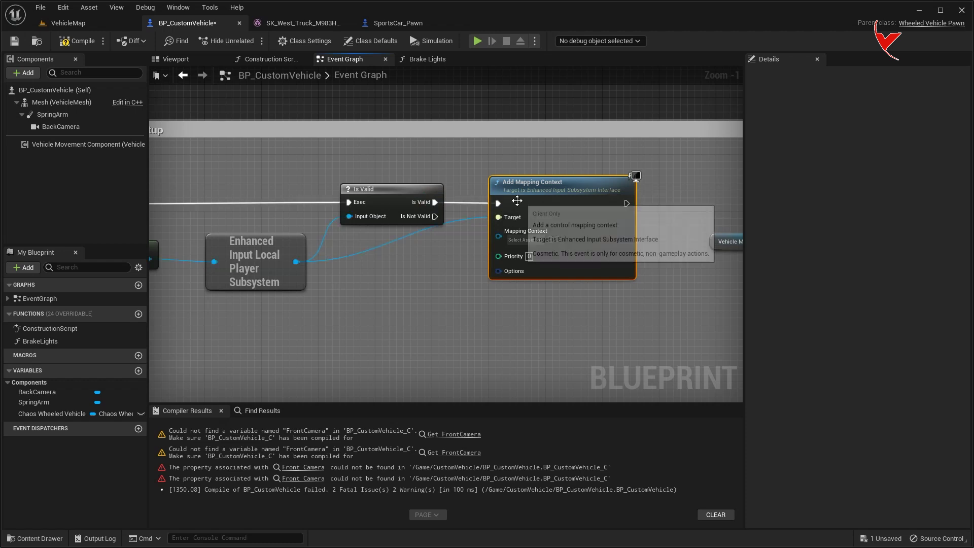
{"action": "double_click", "coordinate": [456, 222]}
{"action": "left_click_drag", "start_coordinate": [456, 224], "coordinate": [442, 260]}
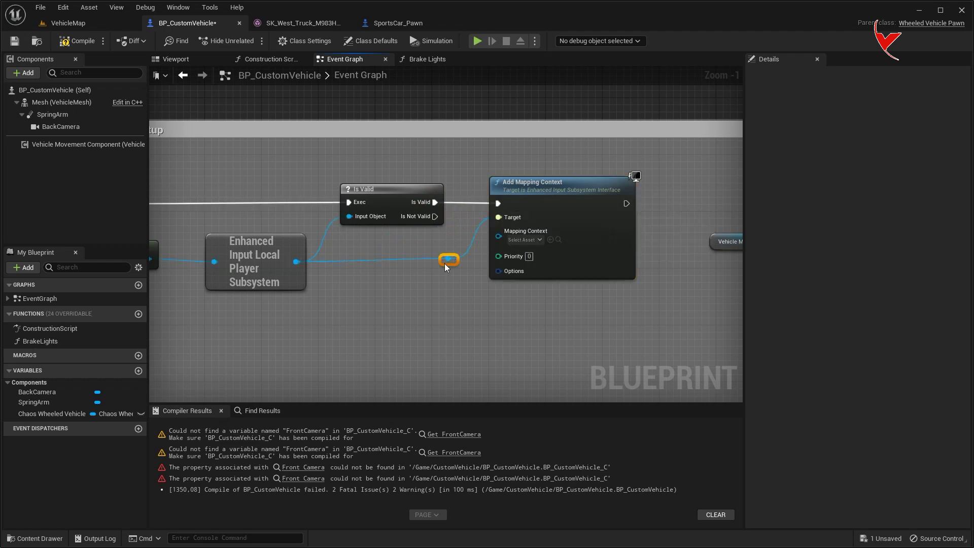
Set the Mapping Context to IMC_Default from VehicleTemplate's Input folder.
{"action": "key", "text": "ctrl+space"}
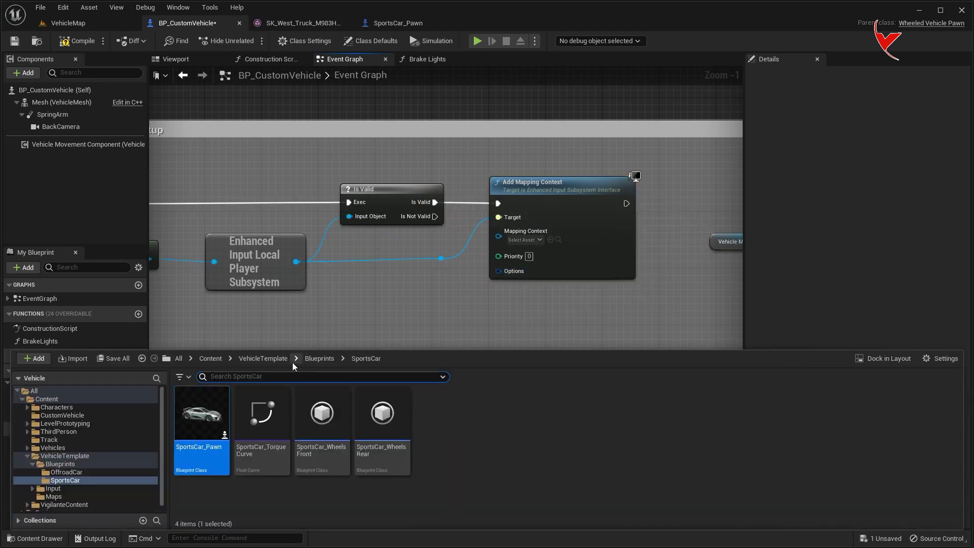
{"action": "left_click", "coordinate": [277, 360]}
{"action": "double_click", "coordinate": [261, 412]}
{"action": "left_click", "coordinate": [263, 418]}
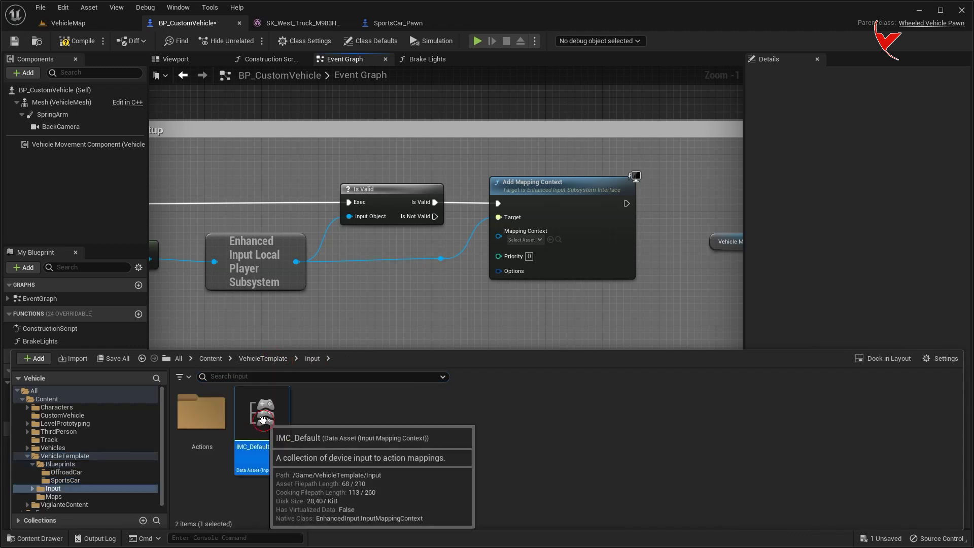
{"action": "left_click", "coordinate": [551, 239]}
Connect Add Mapping Context into the movement-component cast and locate the FrontCamera compile error.
{"action": "right_click_drag", "start_coordinate": [602, 165], "coordinate": [366, 165]}
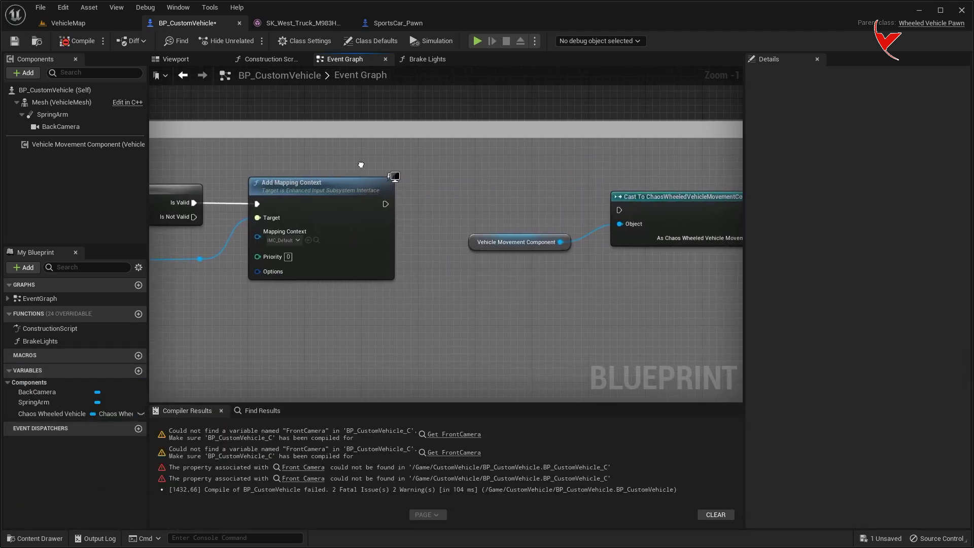
{"action": "left_click_drag", "start_coordinate": [385, 184], "coordinate": [421, 187]}
{"action": "left_click_drag", "start_coordinate": [417, 204], "coordinate": [604, 217]}
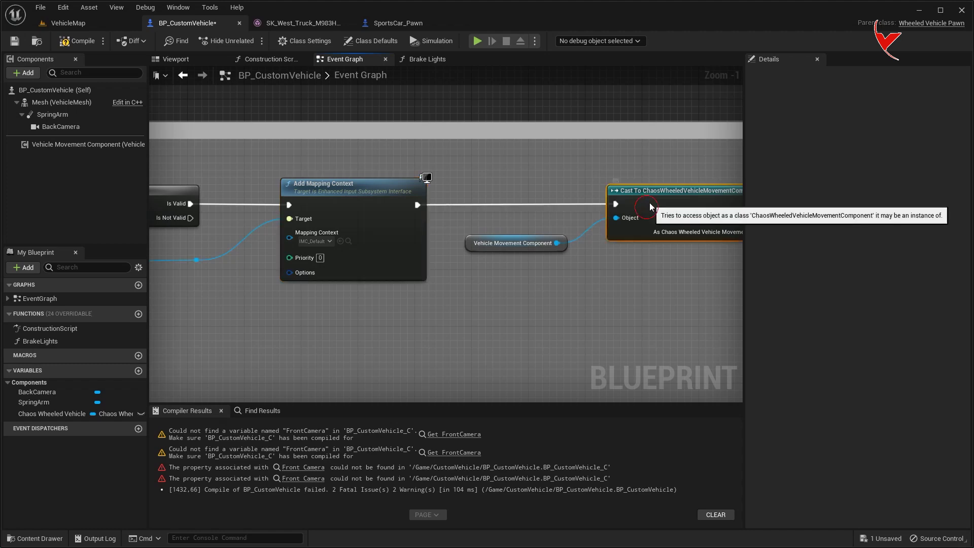
{"action": "right_click_drag", "start_coordinate": [615, 211], "coordinate": [406, 211]}
{"action": "left_click", "coordinate": [663, 206]}
{"action": "right_click_drag", "start_coordinate": [664, 205], "coordinate": [469, 206]}
{"action": "scroll", "coordinate": [470, 205], "scroll_direction": "down", "scroll_amount": 2}
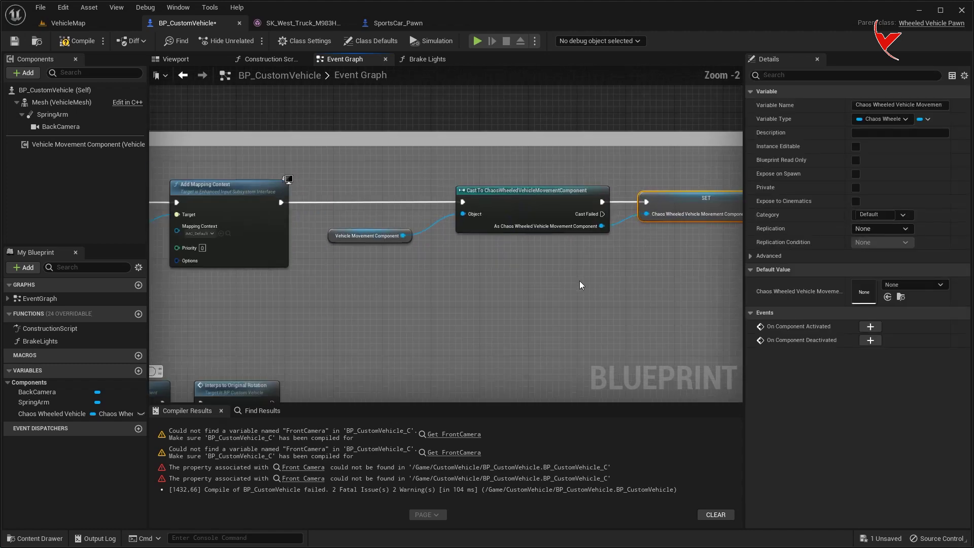
{"action": "scroll", "coordinate": [552, 248], "scroll_direction": "down", "scroll_amount": 2}
{"action": "left_click", "coordinate": [454, 434]}
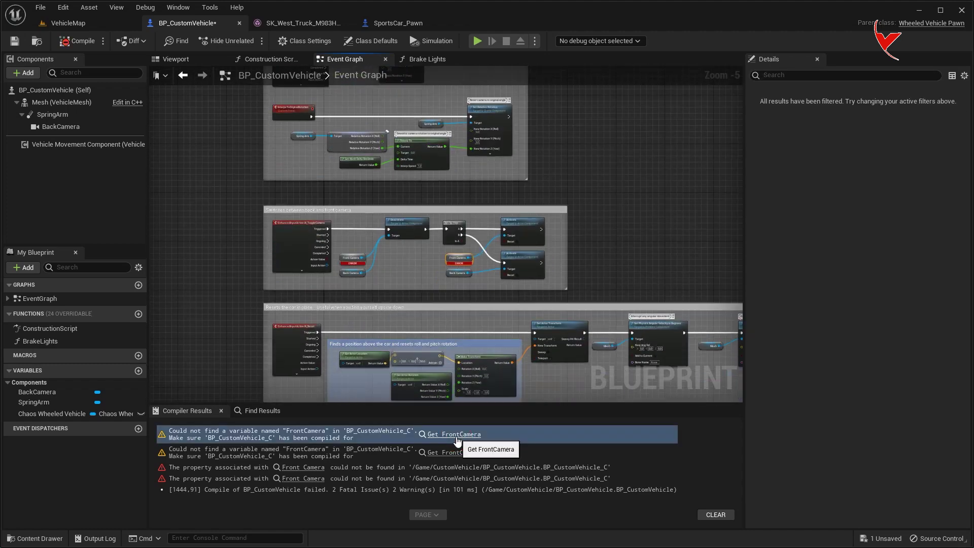
Copy SportsCar's SpringArm1 and FrontCamera into BP_CustomVehicle's Components.
{"action": "left_click", "coordinate": [398, 23]}
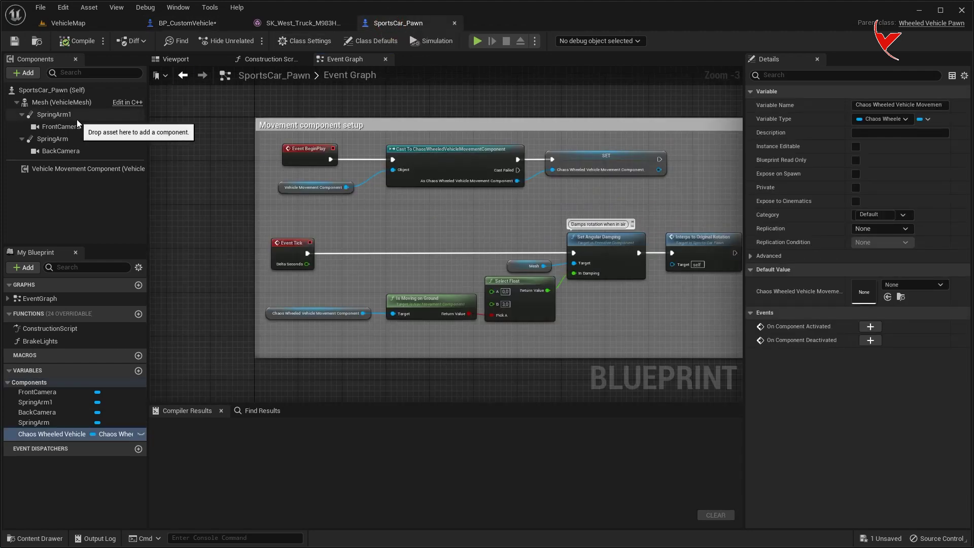
{"action": "left_click", "coordinate": [77, 114]}
{"action": "left_click", "coordinate": [77, 127], "text": "ctrl"}
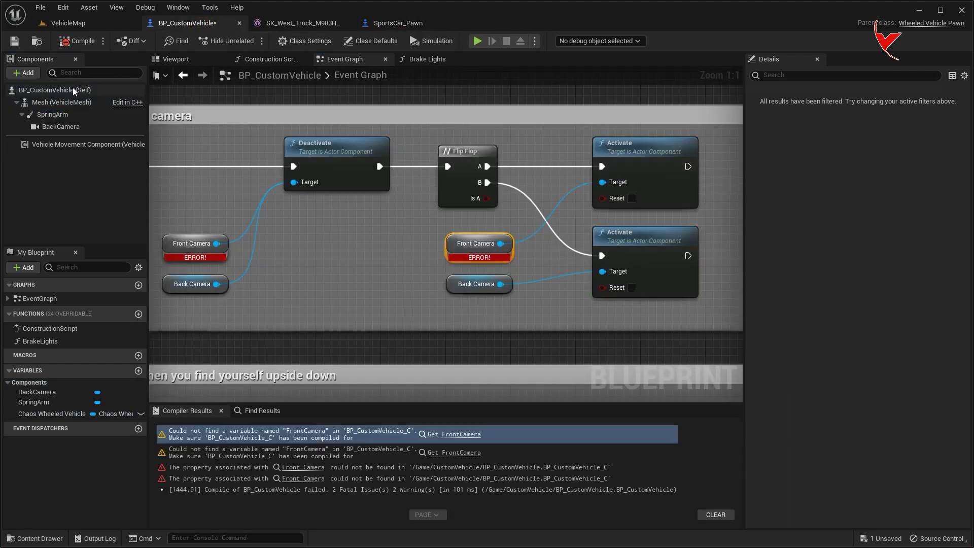
{"action": "left_click_drag", "start_coordinate": [130, 150], "coordinate": [86, 111]}
Move the front spring arm and FrontCamera 420 units along X to the cab front.
{"action": "left_click", "coordinate": [175, 59]}
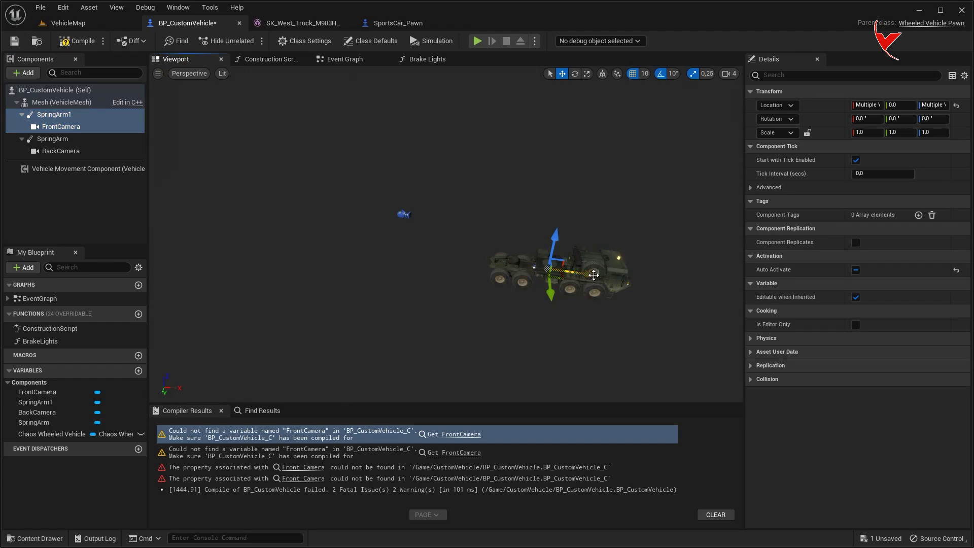
{"action": "left_click_drag", "start_coordinate": [595, 242], "coordinate": [668, 250]}
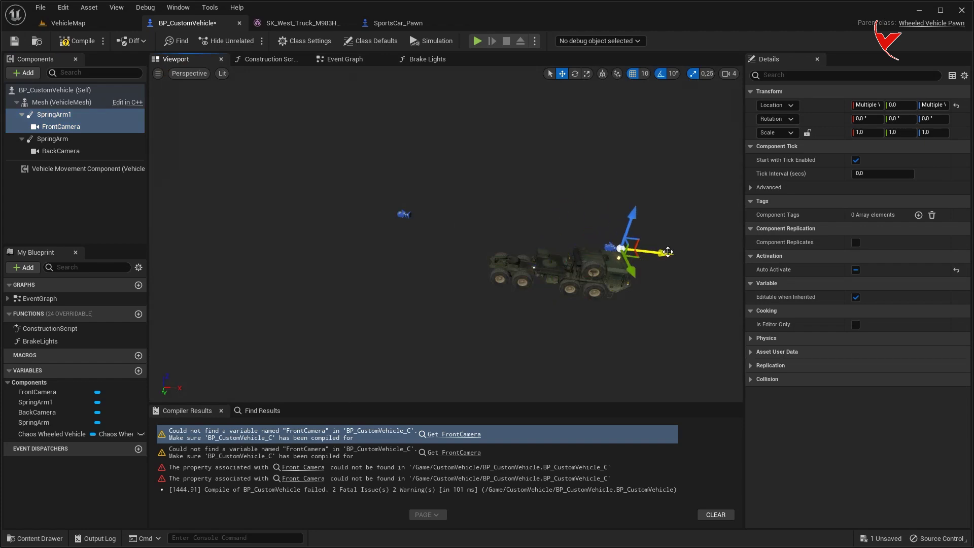
{"action": "key", "text": "f"}
{"action": "mouse_move", "coordinate": [507, 228]}
{"action": "left_mouse_down", "text": "alt"}
{"action": "mouse_move", "coordinate": [408, 203]}
{"action": "mouse_move", "coordinate": [413, 264]}
{"action": "left_mouse_up", "text": "alt"}
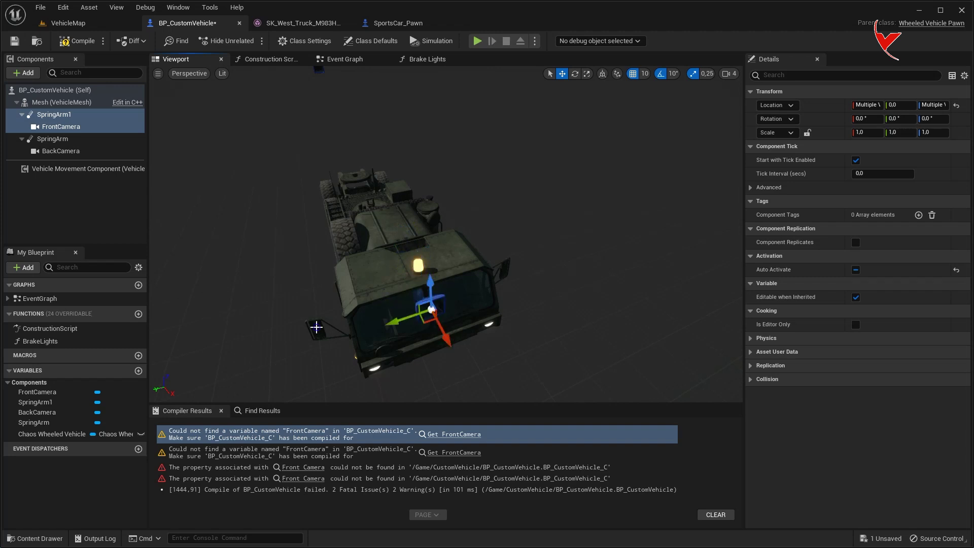
{"action": "scroll", "coordinate": [316, 327], "scroll_direction": "up", "scroll_amount": 3}
{"action": "mouse_move", "coordinate": [316, 327]}
{"action": "right_mouse_down"}
{"action": "mouse_move", "coordinate": [542, 242]}
{"action": "mouse_move", "coordinate": [468, 185]}
{"action": "mouse_move", "coordinate": [356, 202]}
{"action": "right_mouse_up"}
Compile BP_CustomVehicle, then start a play test in the VehicleMap level.
{"action": "left_click", "coordinate": [78, 43]}
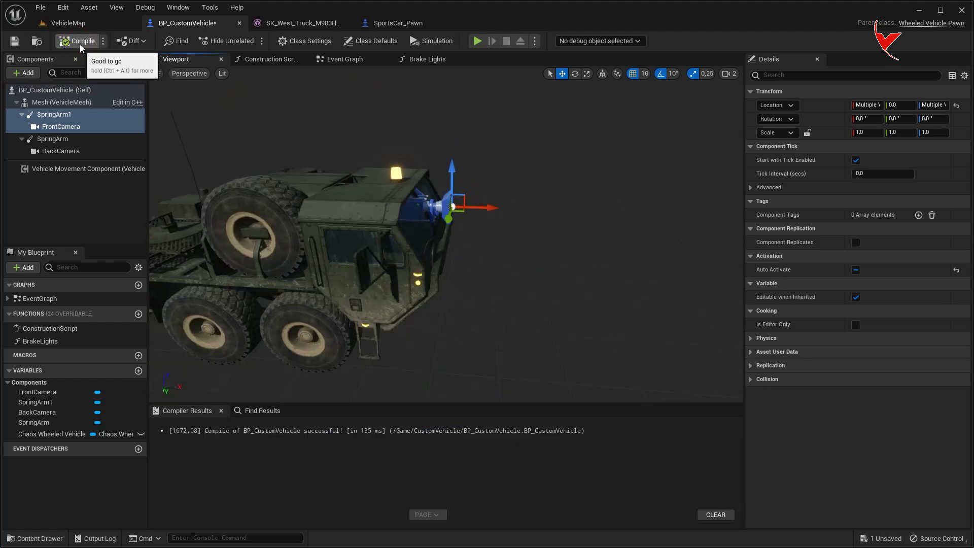
{"action": "left_click", "coordinate": [344, 58]}
{"action": "scroll", "coordinate": [388, 251], "scroll_direction": "down", "scroll_amount": 4}
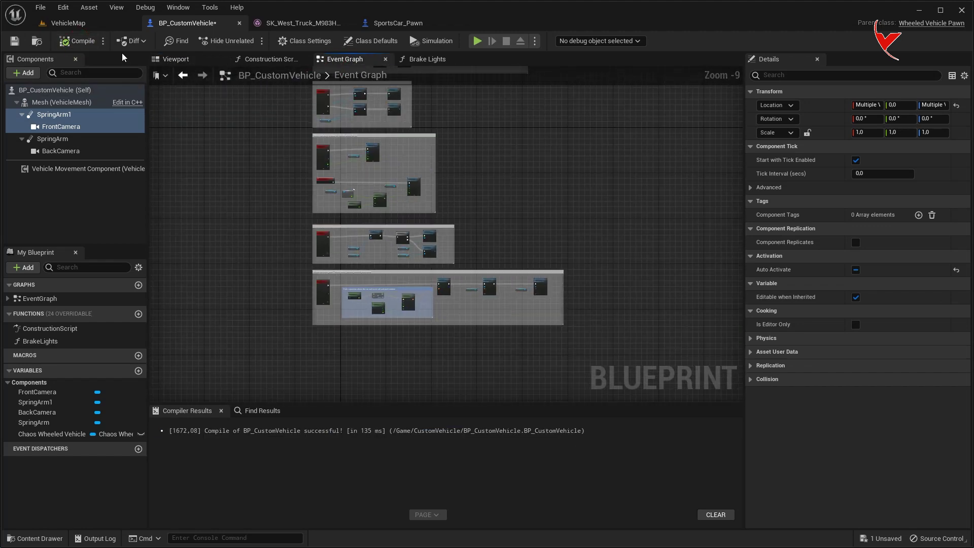
{"action": "left_click", "coordinate": [68, 23]}
{"action": "left_click", "coordinate": [226, 41]}
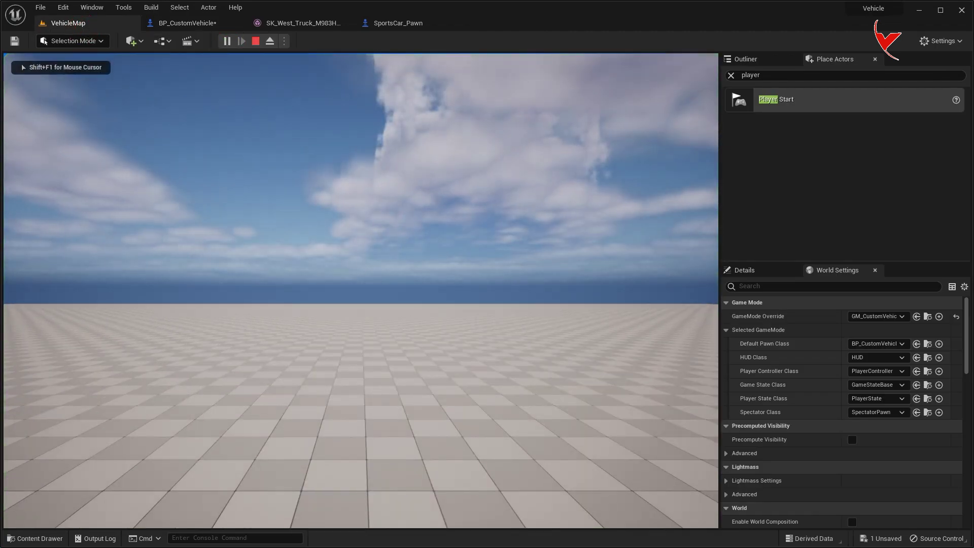
Stop the play test and enable Simulate Physics on the truck's Mesh.
{"action": "key", "text": "Escape"}
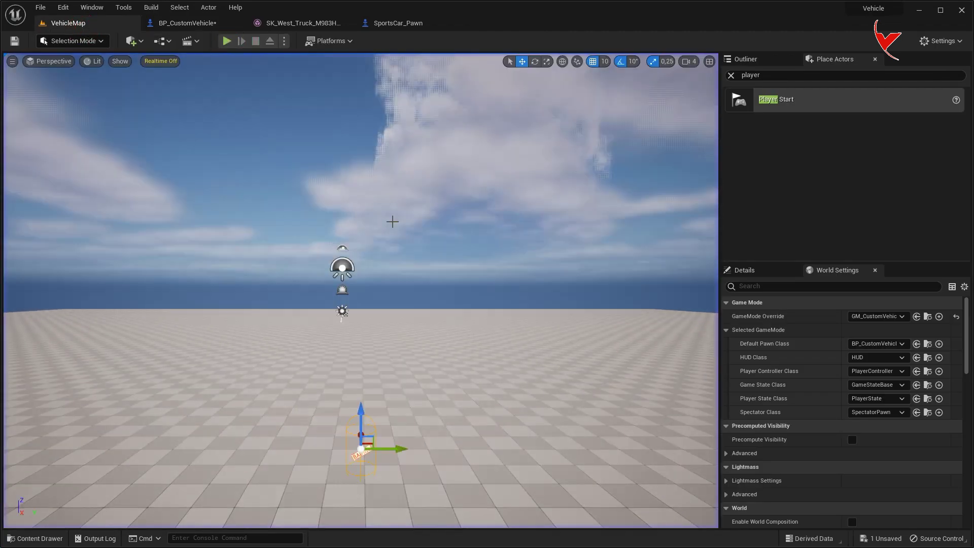
{"action": "left_click", "coordinate": [181, 26]}
{"action": "left_click", "coordinate": [77, 102]}
{"action": "type", "text": "sim"}
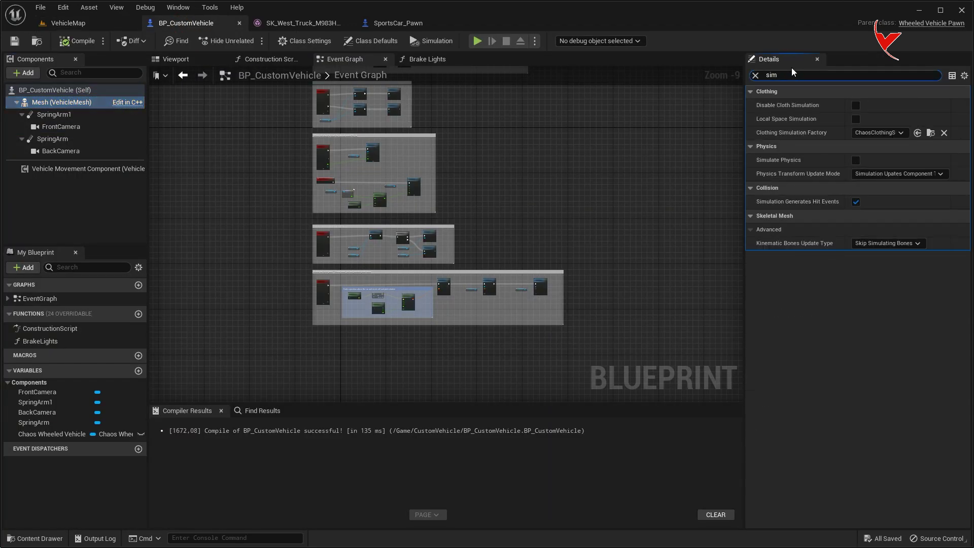
{"action": "left_click", "coordinate": [856, 160]}
{"action": "left_click", "coordinate": [755, 75]}
Add eight Wheel Setups entries to the Vehicle Movement Component.
{"action": "left_click", "coordinate": [93, 169]}
{"action": "left_click", "coordinate": [192, 59]}
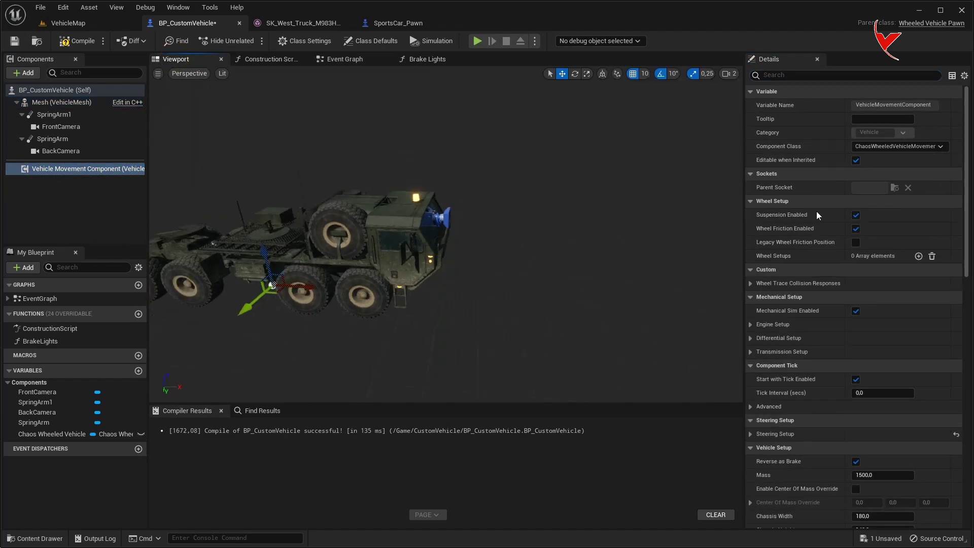
{"action": "left_click", "coordinate": [918, 256]}
{"action": "left_click", "coordinate": [918, 257]}
{"action": "left_click", "coordinate": [918, 257]}
{"action": "left_click", "coordinate": [918, 257]}
{"action": "left_click", "coordinate": [918, 256]}
{"action": "left_click", "coordinate": [917, 257]}
{"action": "left_click", "coordinate": [917, 256]}
{"action": "left_click", "coordinate": [917, 257]}
Expand all eight wheel setup entries and save BP_CustomVehicle.
{"action": "left_click", "coordinate": [759, 373]}
{"action": "left_click", "coordinate": [760, 358]}
{"action": "left_click", "coordinate": [760, 343]}
{"action": "left_click", "coordinate": [759, 329]}
{"action": "left_click", "coordinate": [759, 314]}
{"action": "left_click", "coordinate": [759, 299]}
{"action": "left_click", "coordinate": [759, 285]}
{"action": "left_click", "coordinate": [759, 270]}
{"action": "scroll", "coordinate": [782, 320], "scroll_direction": "down", "scroll_amount": 5}
{"action": "scroll", "coordinate": [782, 327], "scroll_direction": "up", "scroll_amount": 1}
{"action": "key", "text": "ctrl+s"}
{"action": "key", "text": "ctrl+space"}
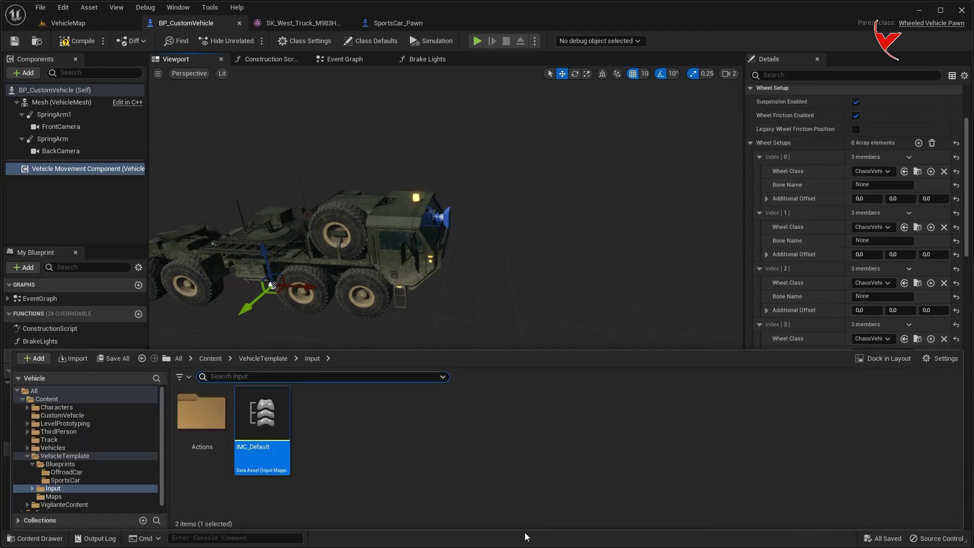
{"action": "left_click", "coordinate": [210, 358]}
Create a ChaosVehicleWheel Blueprint named BP_FrontWheel in the CustomVehicle folder.
{"action": "double_click", "coordinate": [258, 411]}
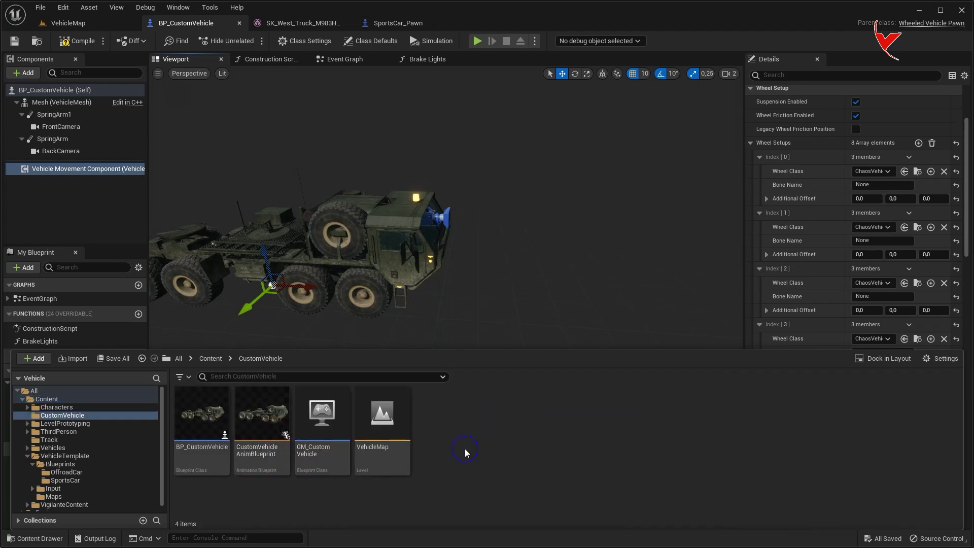
{"action": "right_click", "coordinate": [465, 449]}
{"action": "left_click", "coordinate": [520, 168]}
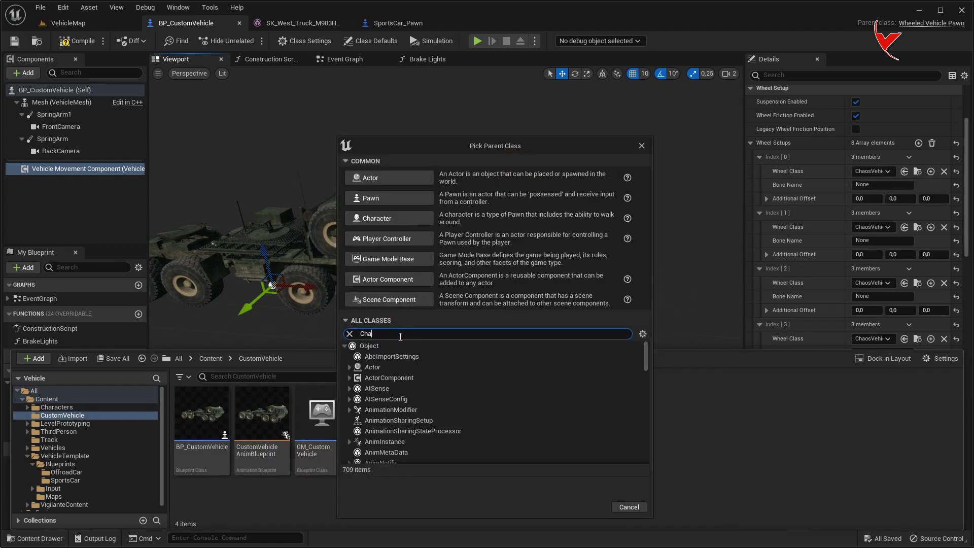
{"action": "type", "text": "os whee"}
{"action": "left_click", "coordinate": [408, 357]}
{"action": "left_click", "coordinate": [583, 405]}
{"action": "type", "text": "BP_FrontWheel"}
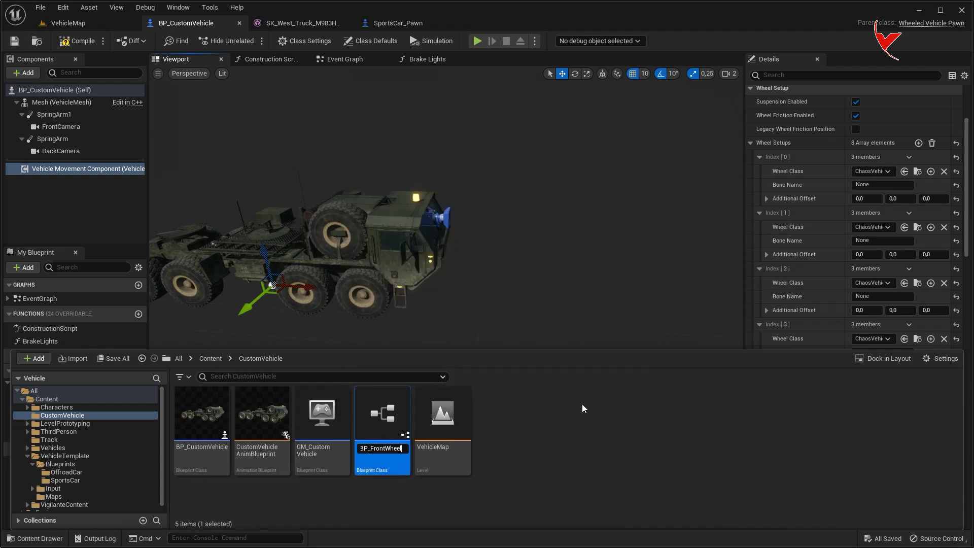
{"action": "key", "text": "Return"}
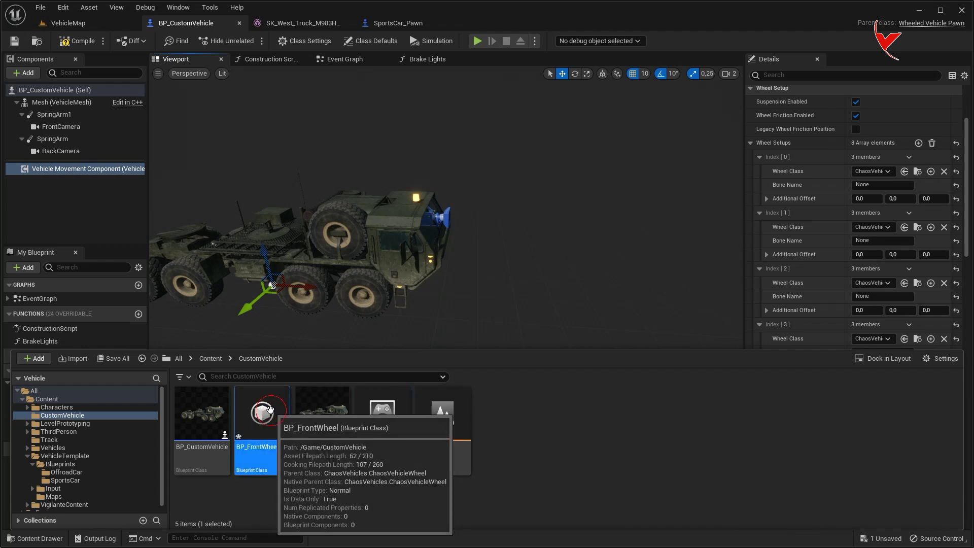
Set BP_FrontWheel's Axle Type to Front.
{"action": "double_click", "coordinate": [271, 415]}
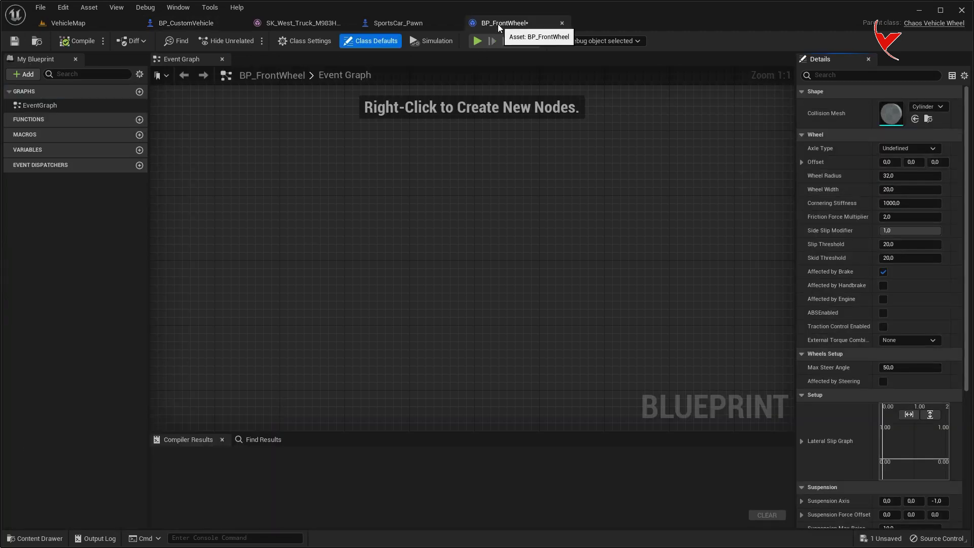
{"action": "middle_click", "coordinate": [498, 25]}
{"action": "key", "text": "ctrl+space"}
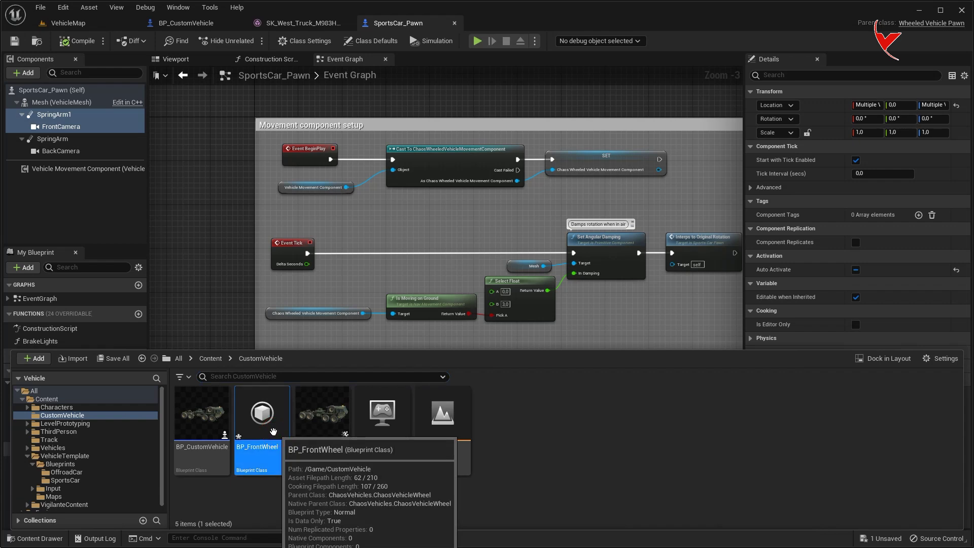
{"action": "double_click", "coordinate": [272, 415]}
{"action": "left_click", "coordinate": [439, 149]}
{"action": "left_click", "coordinate": [434, 161]}
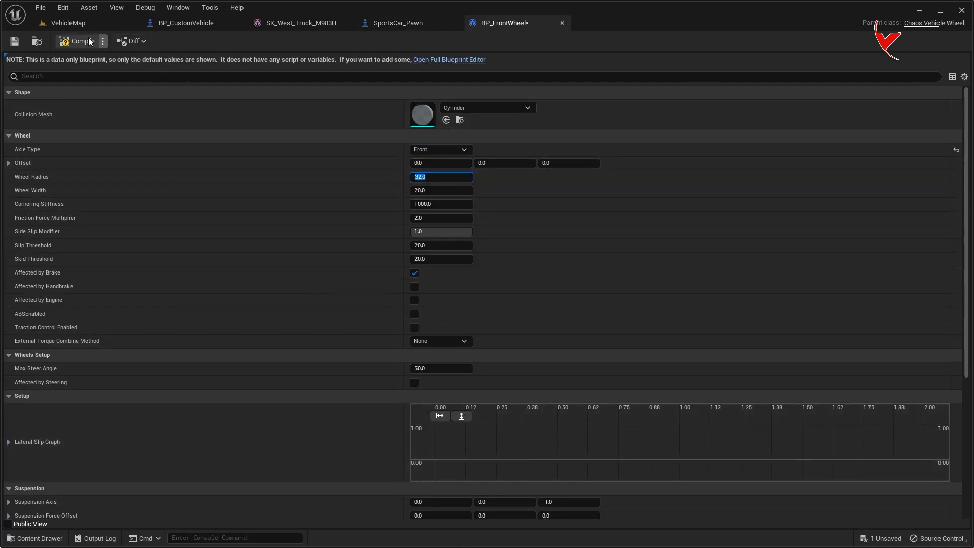
Switch VehicleMap to Bottom view and place BP_CustomVehicle in the level.
{"action": "left_click", "coordinate": [68, 23]}
{"action": "left_click", "coordinate": [51, 61]}
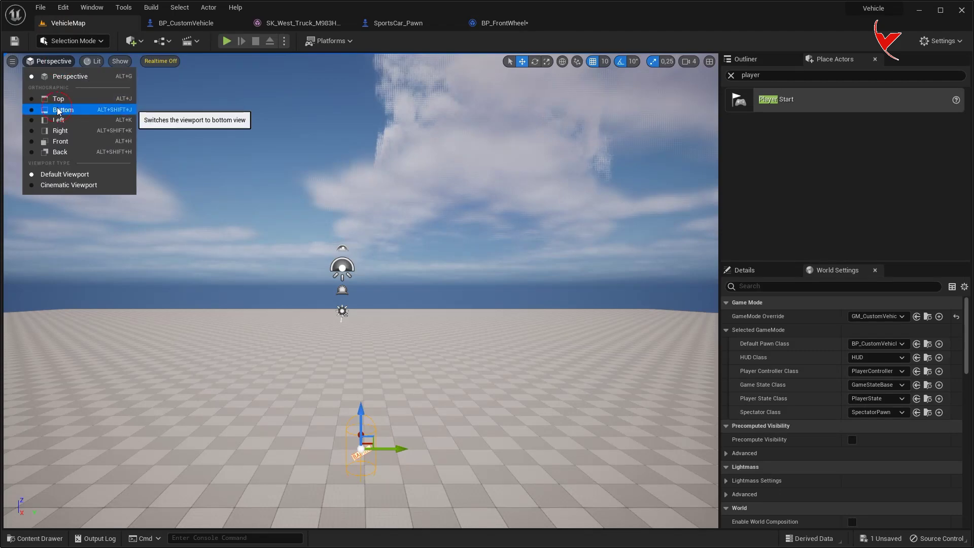
{"action": "left_click", "coordinate": [58, 111]}
{"action": "scroll", "coordinate": [314, 333], "scroll_direction": "down", "scroll_amount": 2}
{"action": "key", "text": "ctrl+space"}
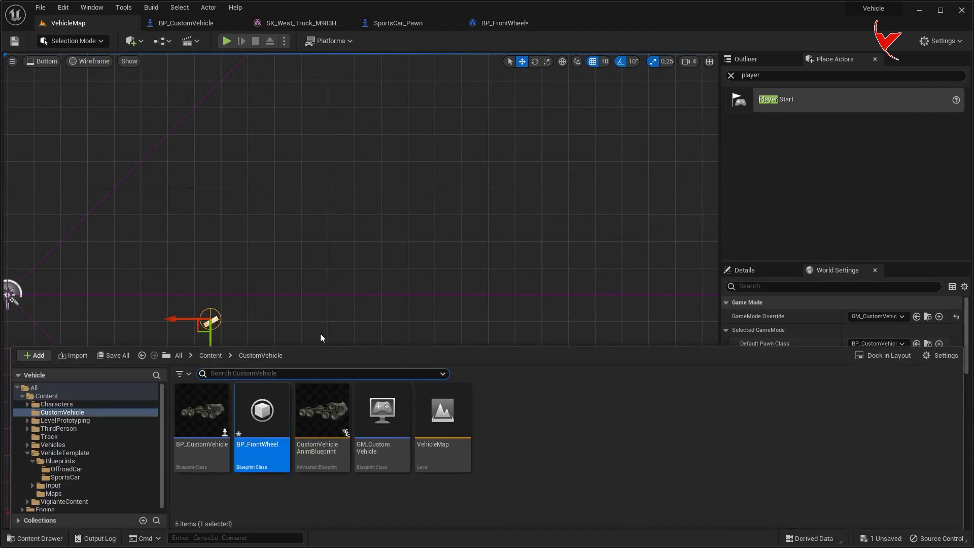
{"action": "left_click_drag", "start_coordinate": [201, 410], "coordinate": [315, 272]}
{"action": "scroll", "coordinate": [343, 228], "scroll_direction": "up", "scroll_amount": 2}
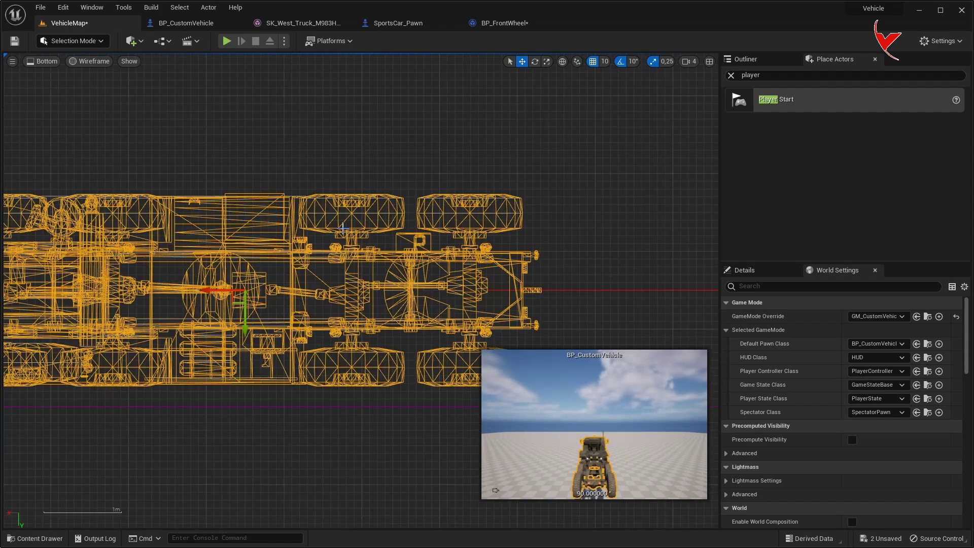
{"action": "left_click", "coordinate": [383, 183]}
{"action": "scroll", "coordinate": [328, 143], "scroll_direction": "up", "scroll_amount": 2}
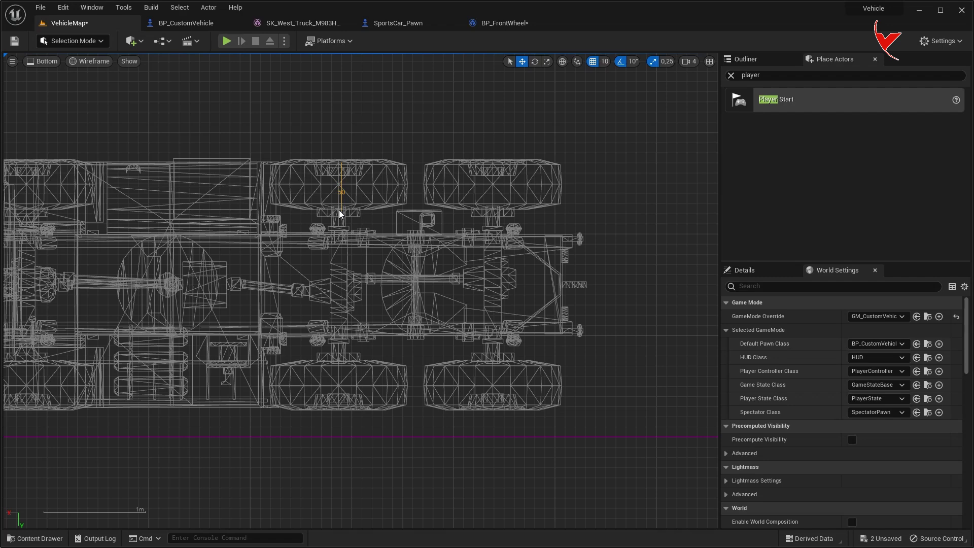
Give BP_FrontWheel a Wheel Width of 50, make it engine-driven and steerable, and compile it.
{"action": "left_click", "coordinate": [505, 23]}
{"action": "left_click", "coordinate": [453, 191]}
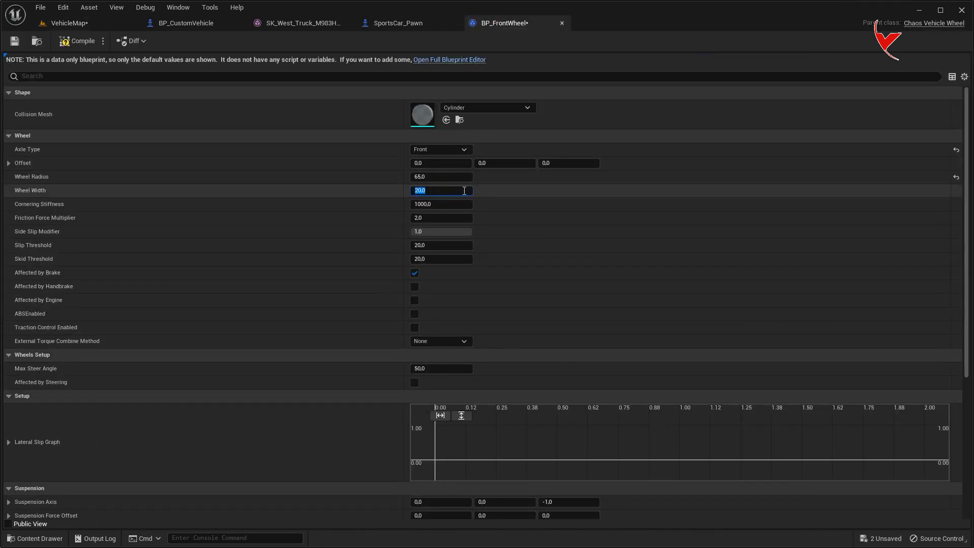
{"action": "type", "text": "50"}
{"action": "left_click", "coordinate": [414, 301]}
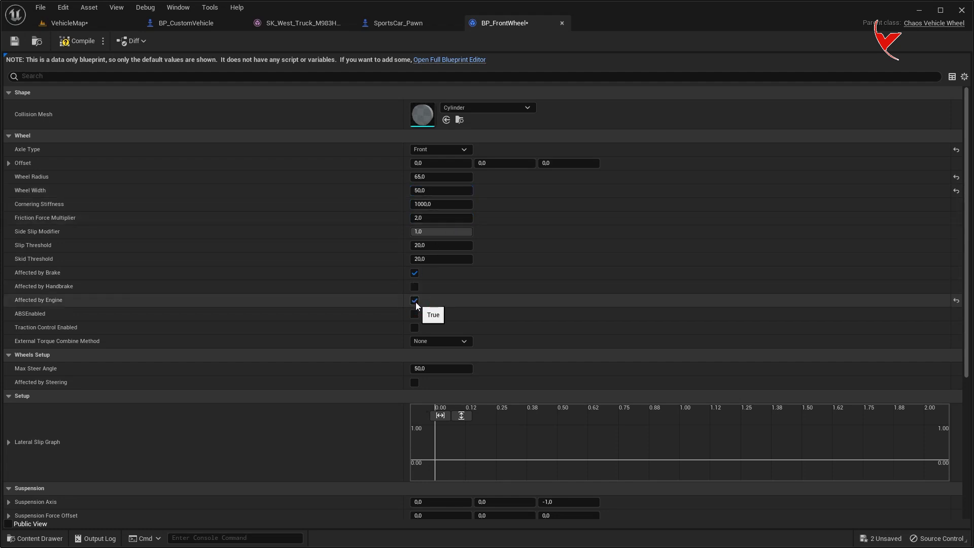
{"action": "left_click", "coordinate": [414, 383]}
{"action": "left_click", "coordinate": [437, 370]}
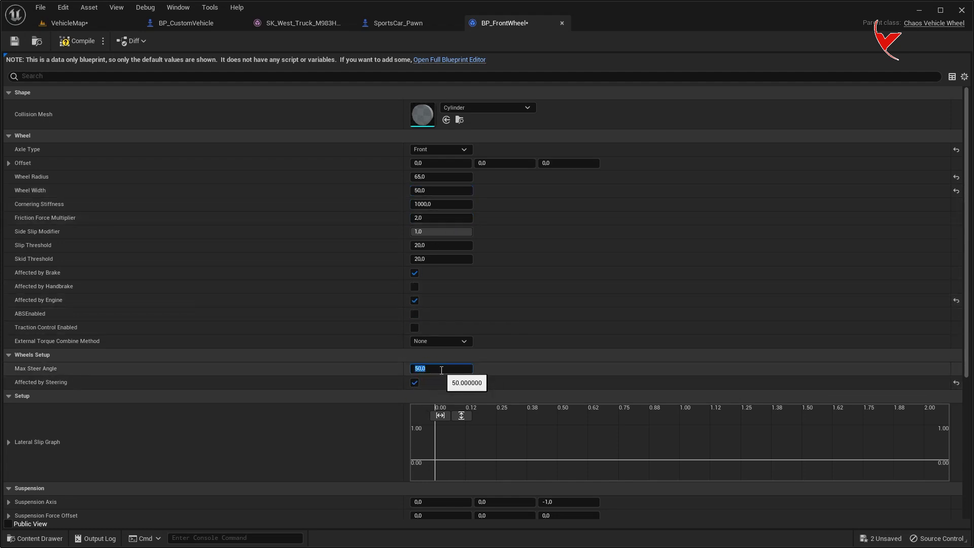
{"action": "left_click", "coordinate": [82, 41]}
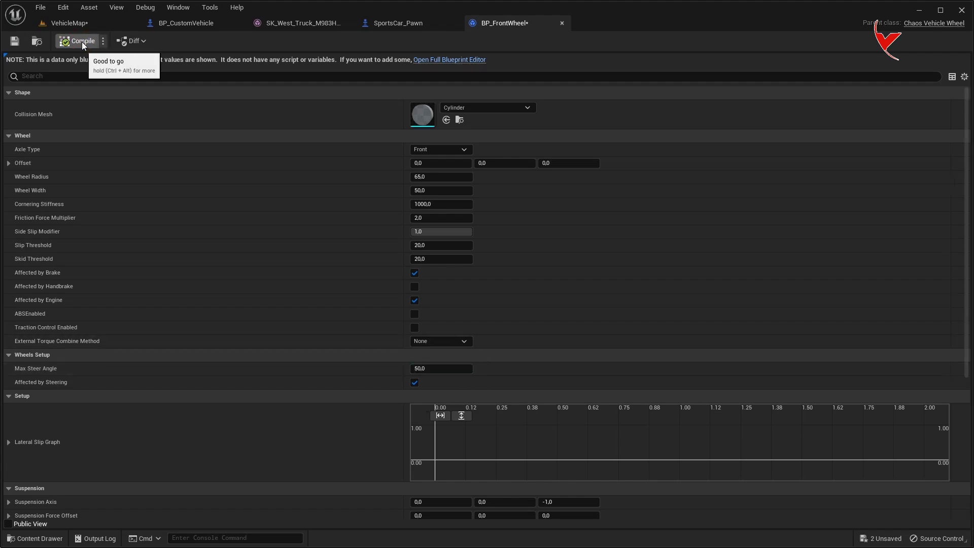
{"action": "left_click", "coordinate": [562, 23]}
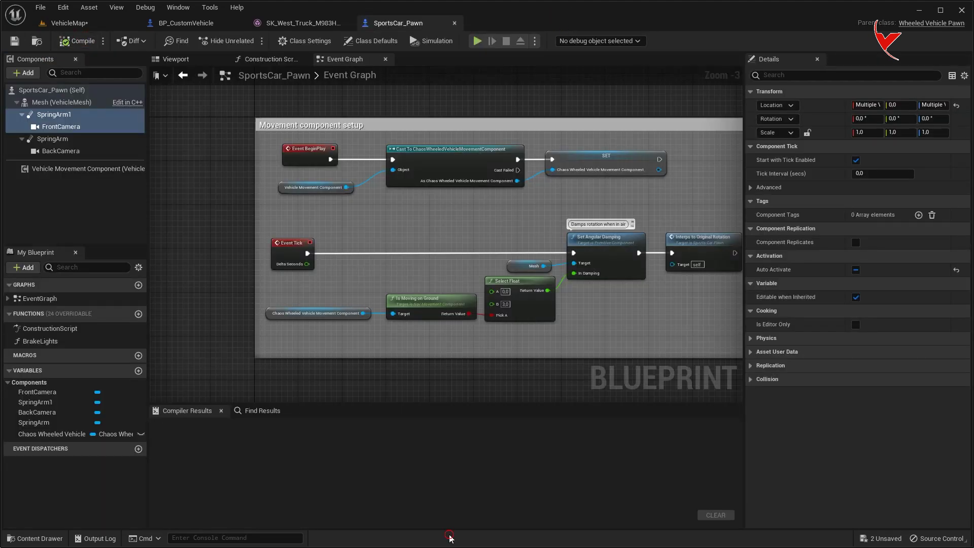
Duplicate BP_FrontWheel as BP_RearWheel.
{"action": "key", "text": "ctrl+space"}
{"action": "right_click", "coordinate": [269, 426]}
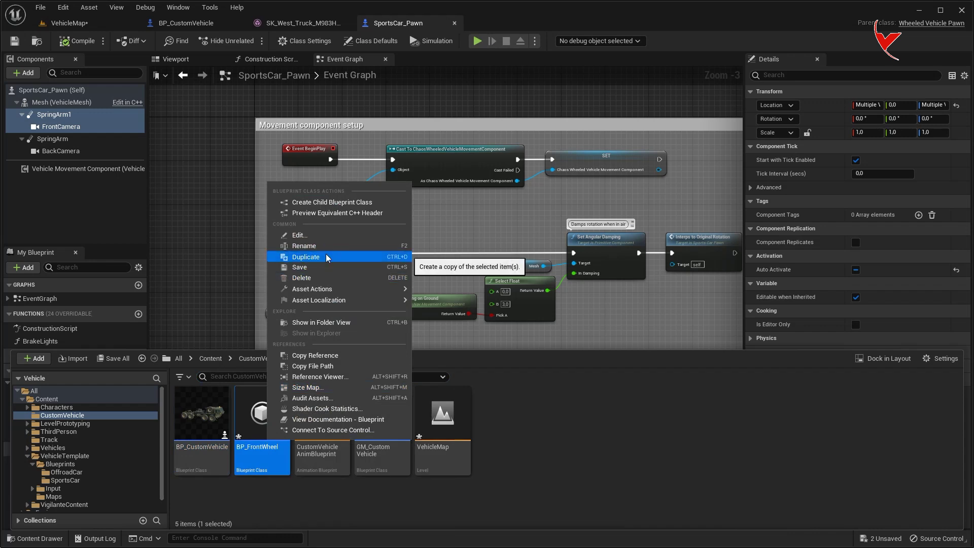
{"action": "left_click", "coordinate": [327, 258]}
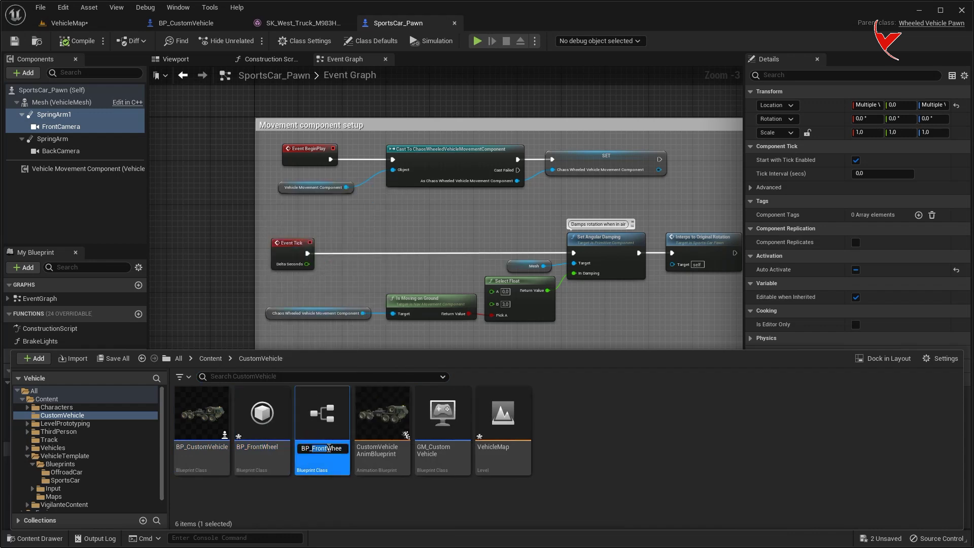
{"action": "type", "text": "Rear"}
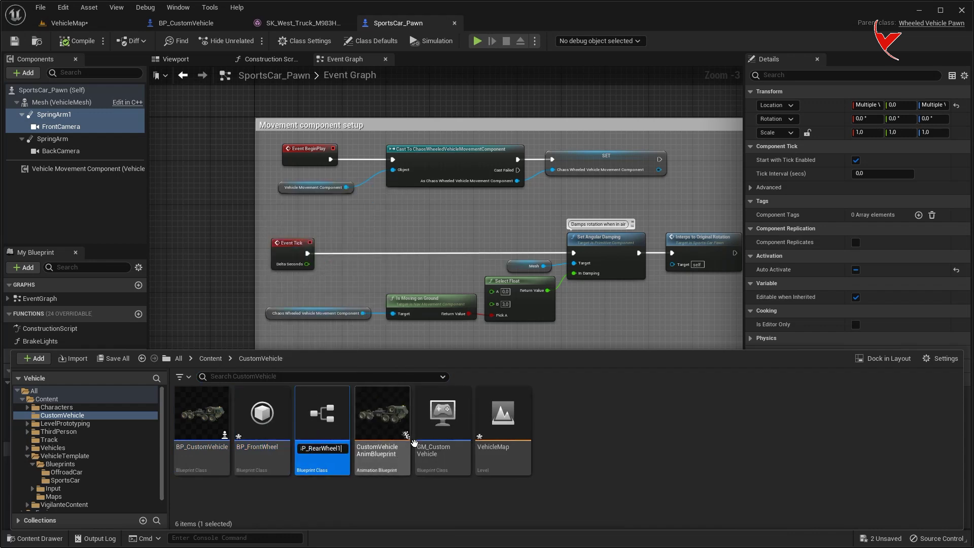
Set BP_RearWheel to the Rear axle, turn steering off and handbrake on, and compile it.
{"action": "double_click", "coordinate": [322, 413]}
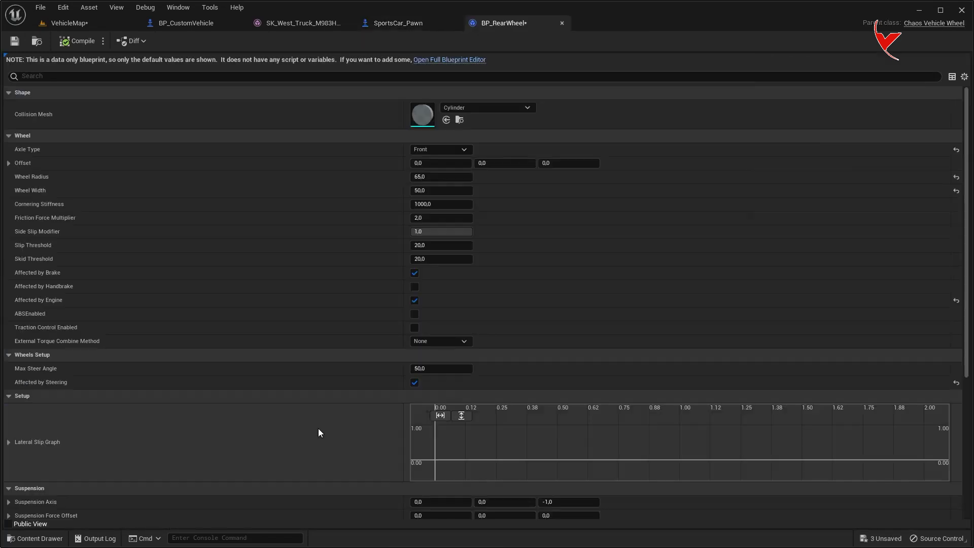
{"action": "left_click", "coordinate": [438, 152]}
{"action": "left_click", "coordinate": [428, 175]}
{"action": "left_click", "coordinate": [414, 383]}
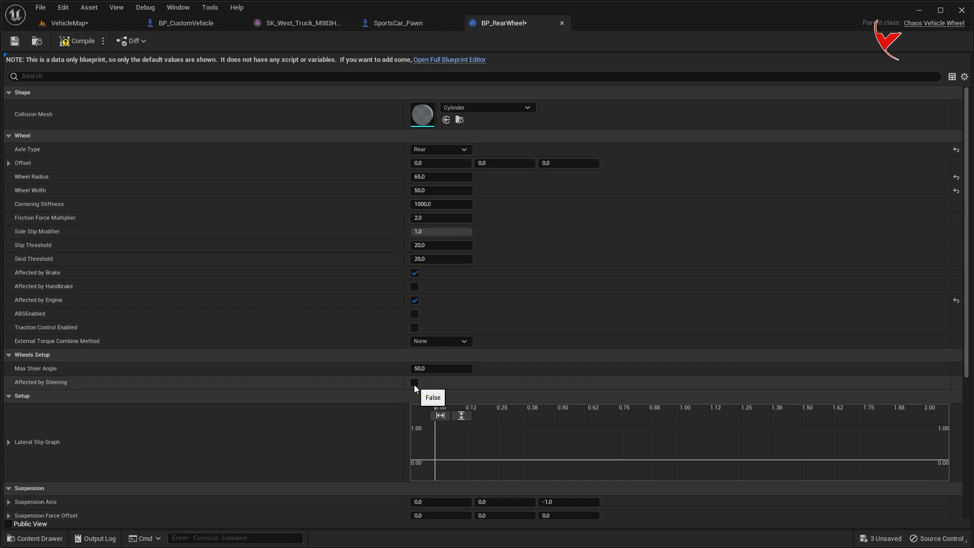
{"action": "left_click", "coordinate": [414, 287]}
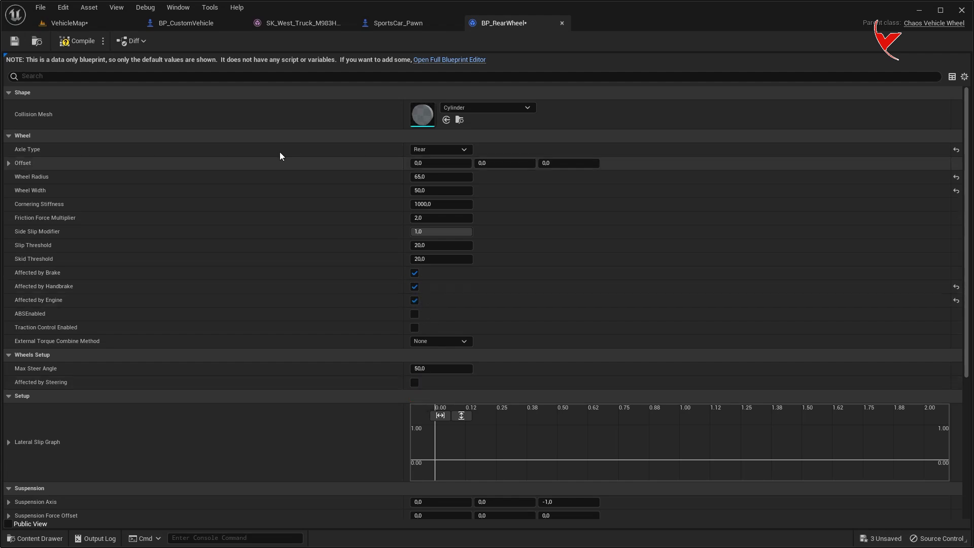
{"action": "left_click", "coordinate": [76, 42]}
{"action": "middle_click", "coordinate": [531, 24]}
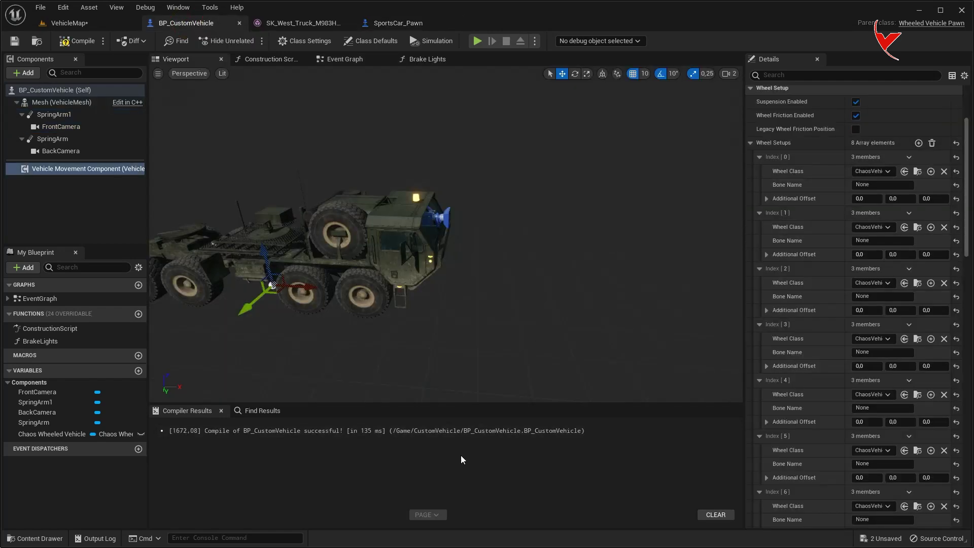
{"action": "key", "text": "ctrl+space"}
Assign BP_FrontWheel as the Wheel Class of the truck's front wheel setups.
{"action": "left_click", "coordinate": [262, 421]}
{"action": "left_click", "coordinate": [905, 172]}
{"action": "left_click", "coordinate": [904, 227]}
{"action": "left_click", "coordinate": [904, 284]}
Assign BP_RearWheel as the Wheel Class of the rear wheel setups.
{"action": "key", "text": "ctrl+space"}
{"action": "left_click", "coordinate": [319, 415]}
{"action": "scroll", "coordinate": [844, 339], "scroll_direction": "down", "scroll_amount": 2}
{"action": "scroll", "coordinate": [845, 339], "scroll_direction": "down", "scroll_amount": 3}
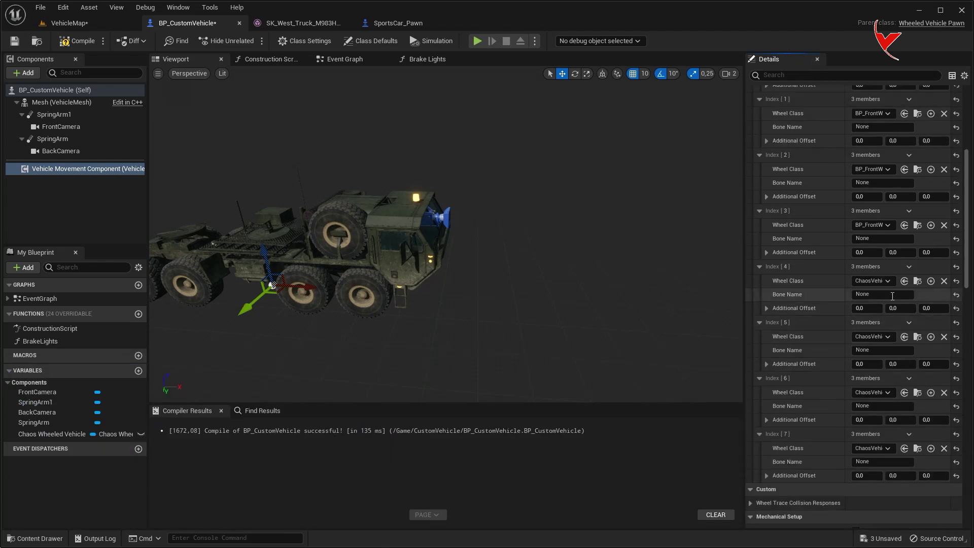
{"action": "left_click", "coordinate": [904, 281]}
{"action": "left_click", "coordinate": [904, 336]}
{"action": "left_click", "coordinate": [904, 392]}
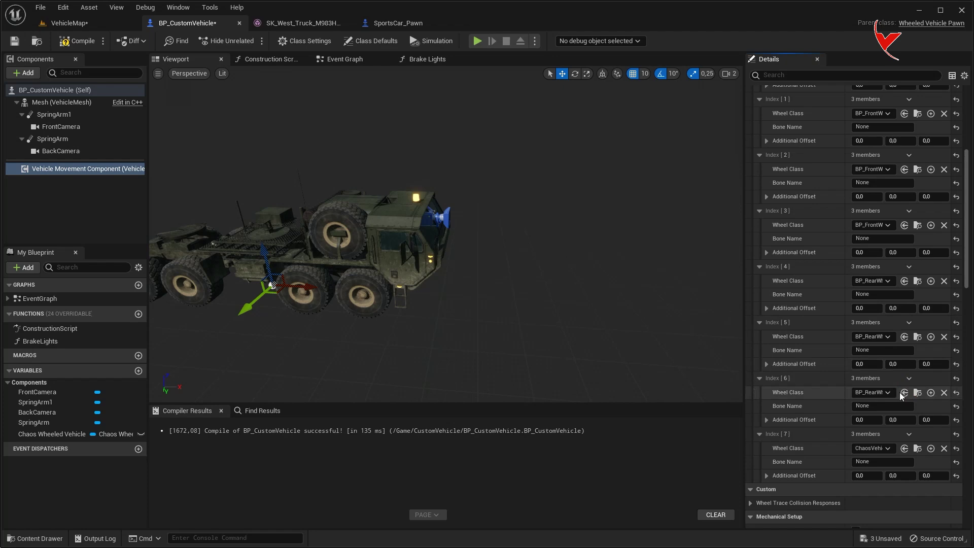
{"action": "left_click", "coordinate": [307, 24]}
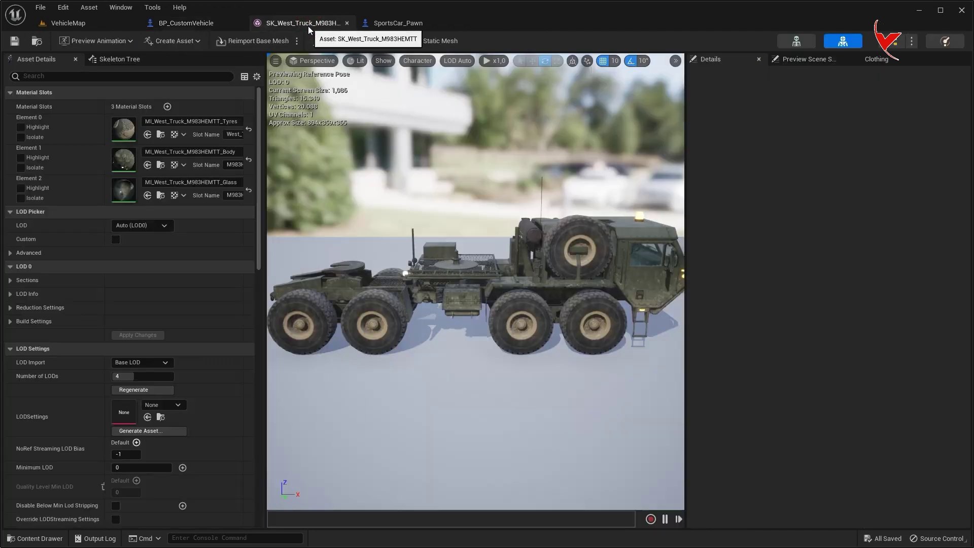
Inspect the truck skeleton to locate each left and right wheel joint.
{"action": "left_click", "coordinate": [795, 42]}
{"action": "left_click", "coordinate": [80, 296]}
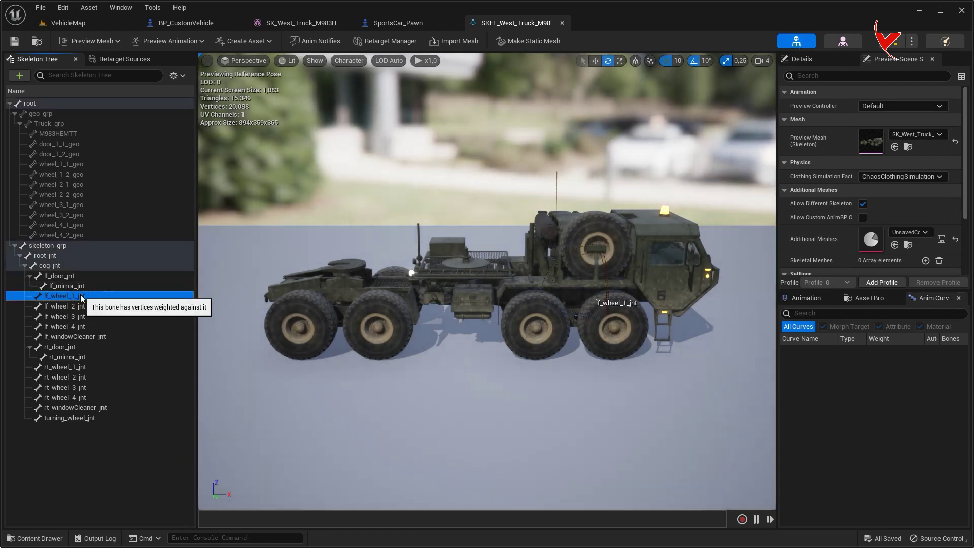
{"action": "mouse_move", "coordinate": [771, 86]}
{"action": "right_mouse_down"}
{"action": "mouse_move", "coordinate": [710, 152]}
{"action": "mouse_move", "coordinate": [297, 178]}
{"action": "right_mouse_up"}
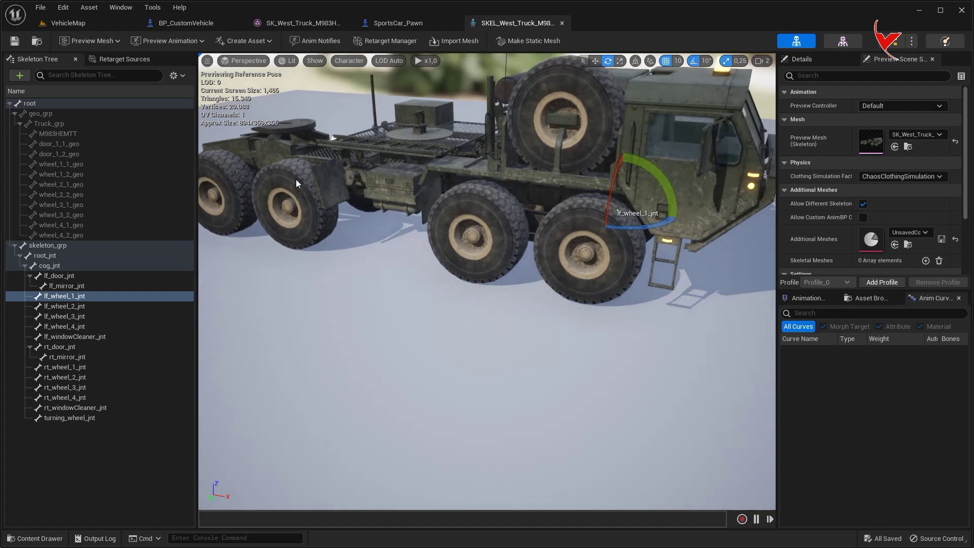
{"action": "left_click", "coordinate": [66, 306]}
{"action": "left_click", "coordinate": [69, 316]}
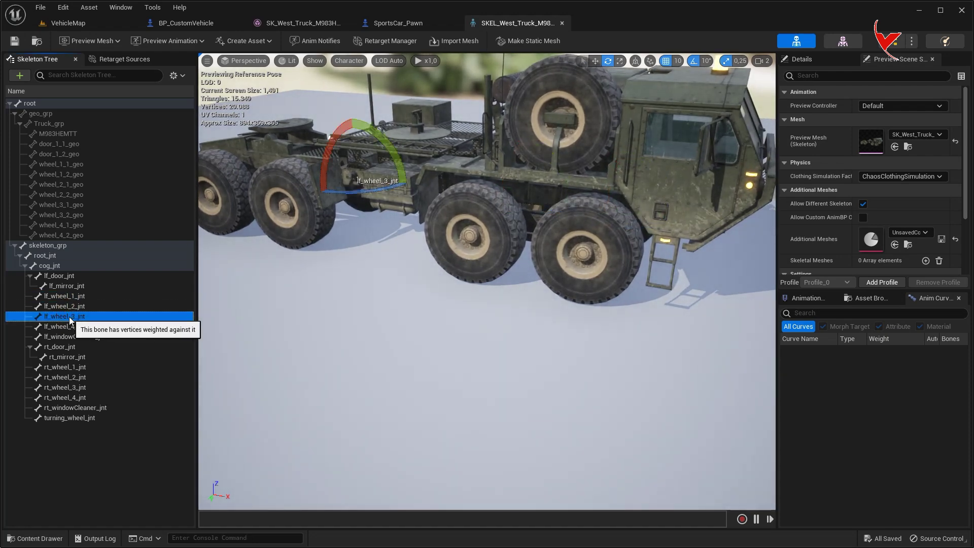
{"action": "left_click", "coordinate": [69, 367]}
{"action": "left_click", "coordinate": [71, 378]}
{"action": "left_click", "coordinate": [75, 388]}
{"action": "left_click", "coordinate": [74, 395]}
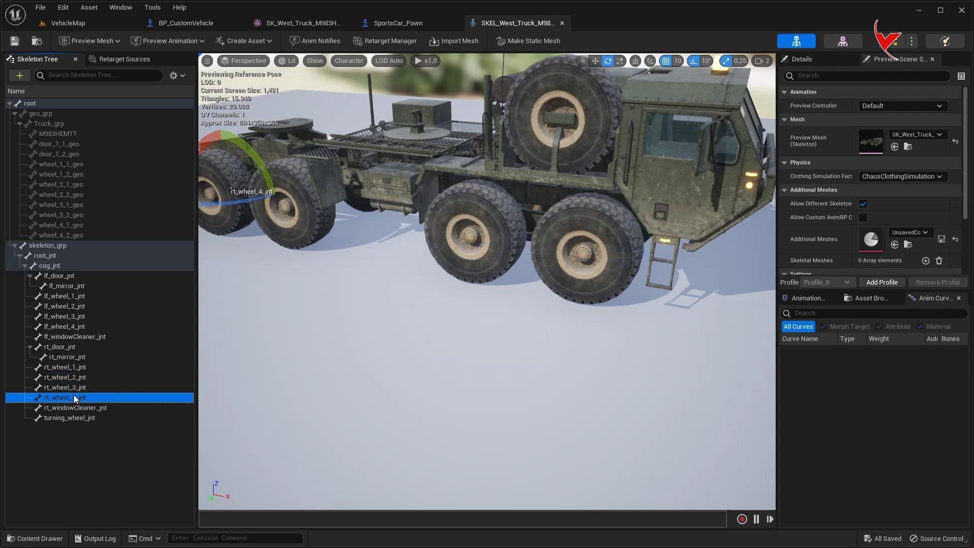
Bind wheel setups 0 and 1 to lf_wheel_1_jnt and lf_wheel_2_jnt.
{"action": "right_click", "coordinate": [65, 297]}
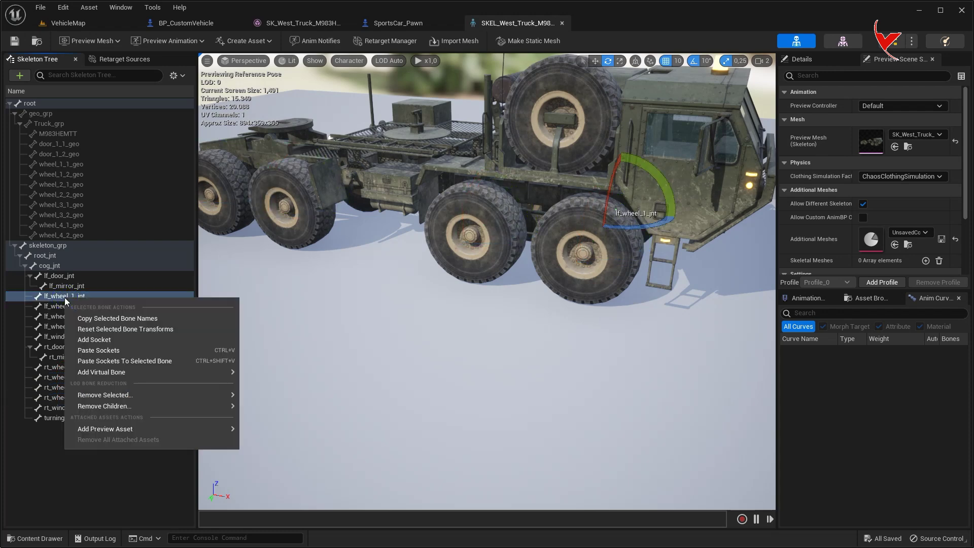
{"action": "left_click", "coordinate": [102, 318]}
{"action": "left_click", "coordinate": [203, 26]}
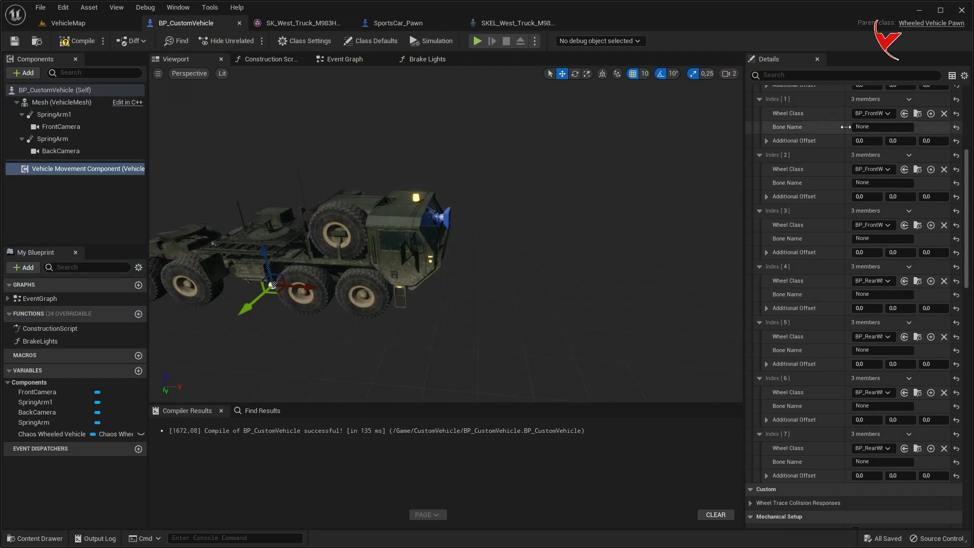
{"action": "scroll", "coordinate": [881, 127], "scroll_direction": "up", "scroll_amount": 3}
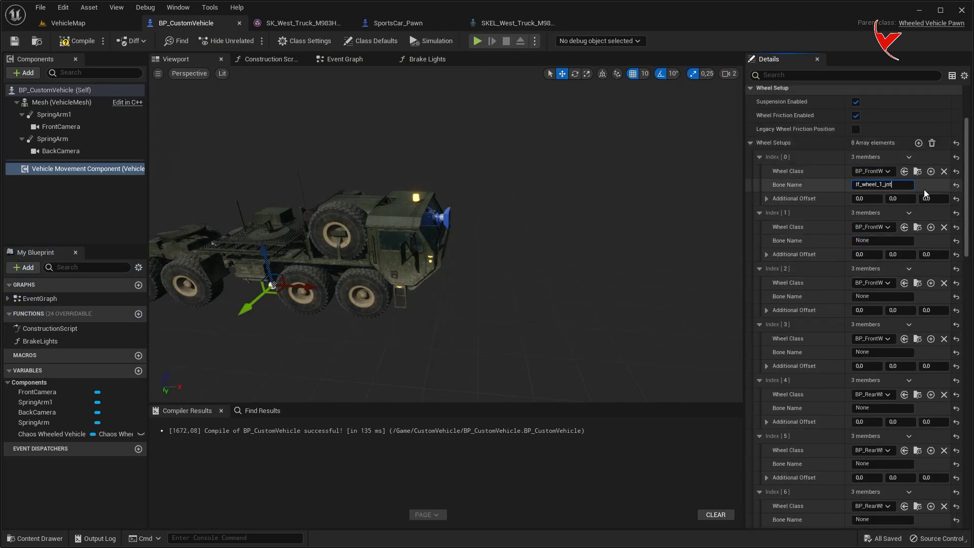
{"action": "key", "text": "Return"}
{"action": "left_click", "coordinate": [884, 239]}
{"action": "key", "text": "BackSpace"}
{"action": "type", "text": "2_jnt"}
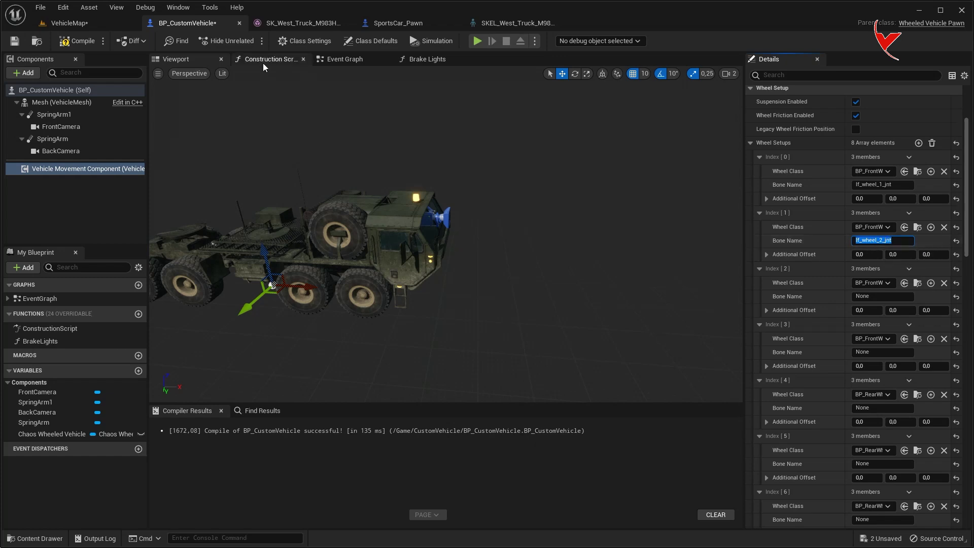
Bind wheel setups 2 and 3 to rt_wheel_1_jnt and rt_wheel_2_jnt.
{"action": "left_click", "coordinate": [517, 23]}
{"action": "left_click", "coordinate": [78, 368]}
{"action": "right_click", "coordinate": [78, 369]}
{"action": "key", "text": "Escape"}
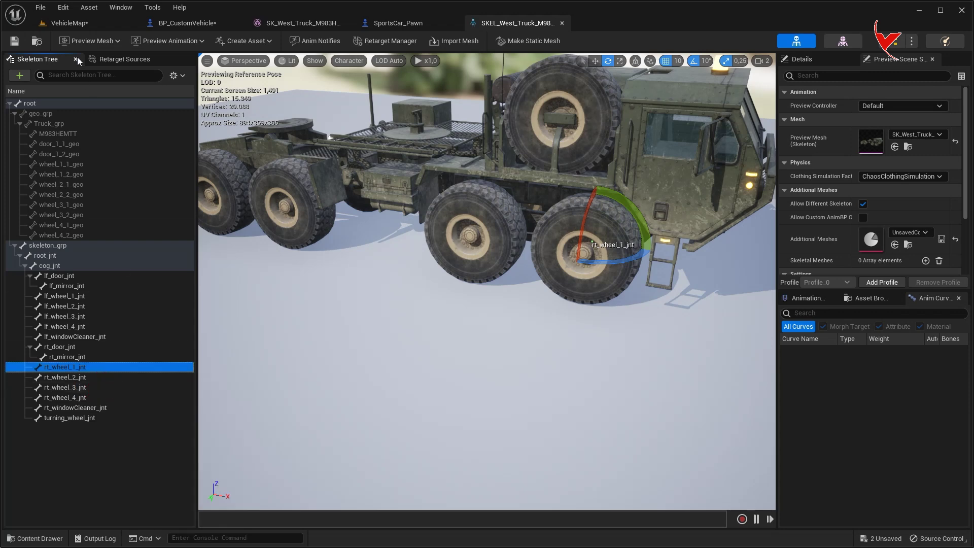
{"action": "left_click", "coordinate": [187, 23]}
{"action": "key", "text": "ctrl+v"}
{"action": "left_click", "coordinate": [881, 351]}
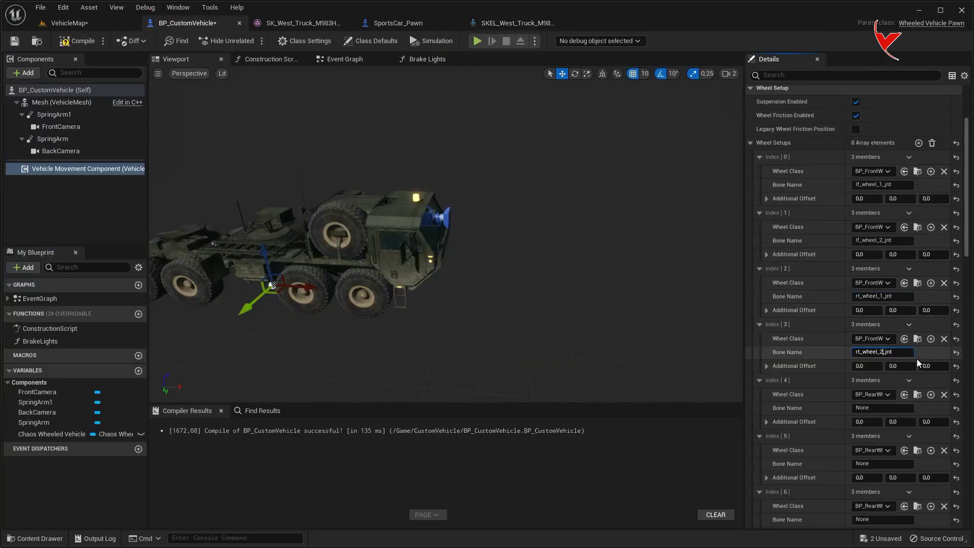
{"action": "key", "text": "Return"}
{"action": "scroll", "coordinate": [811, 355], "scroll_direction": "down", "scroll_amount": 5}
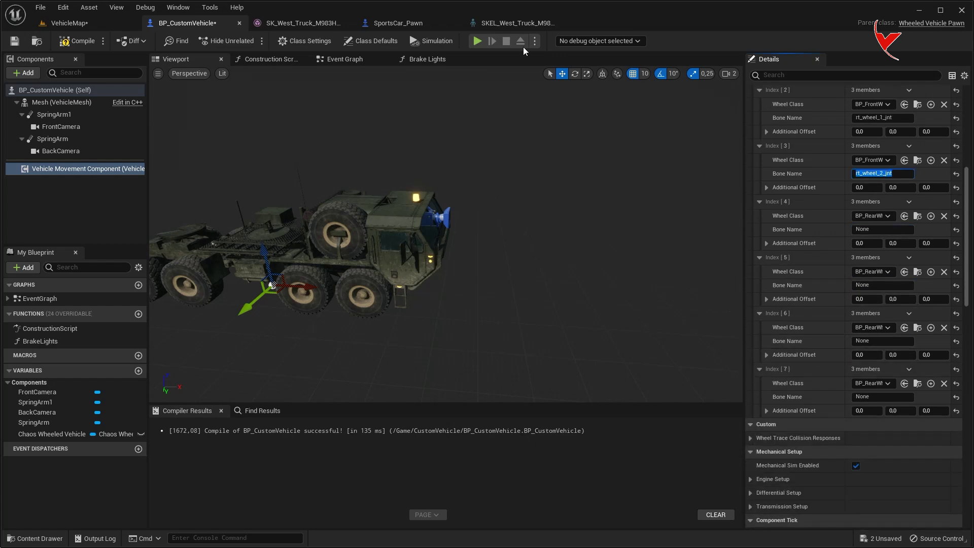
Bind wheel setup 4 to the lf_wheel_3_jnt bone.
{"action": "left_click", "coordinate": [528, 23]}
{"action": "left_click", "coordinate": [85, 319]}
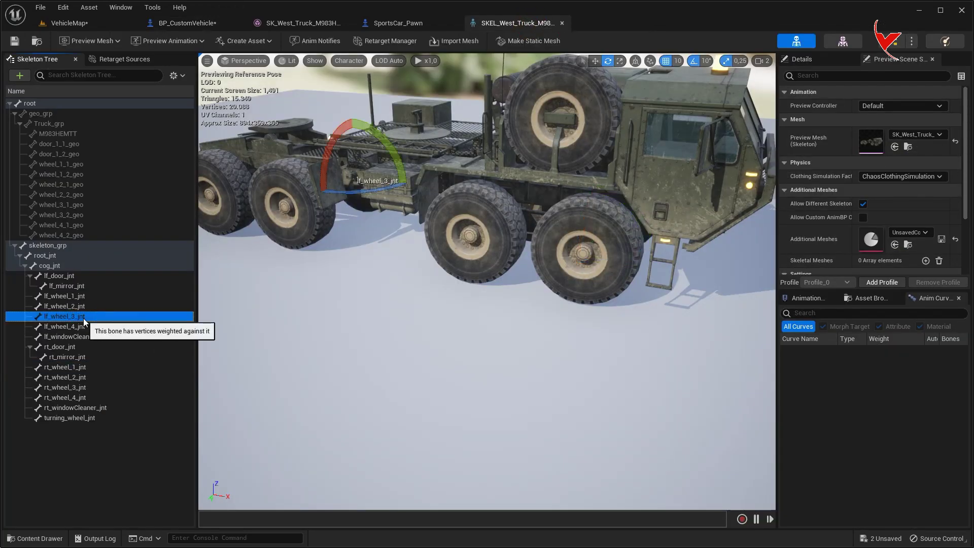
{"action": "right_click", "coordinate": [85, 321]}
{"action": "left_click", "coordinate": [105, 338]}
{"action": "left_click", "coordinate": [167, 25]}
{"action": "left_click", "coordinate": [891, 230]}
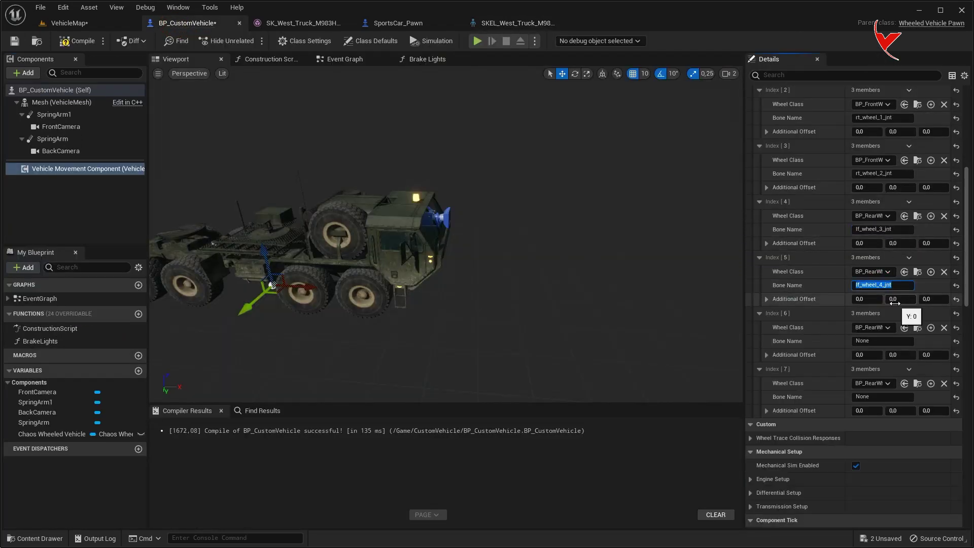
Bind wheel setups 6 and 7 to rt_wheel_3_jnt and rt_wheel_4_jnt, then compile and save.
{"action": "left_click", "coordinate": [518, 23]}
{"action": "left_click", "coordinate": [66, 387]}
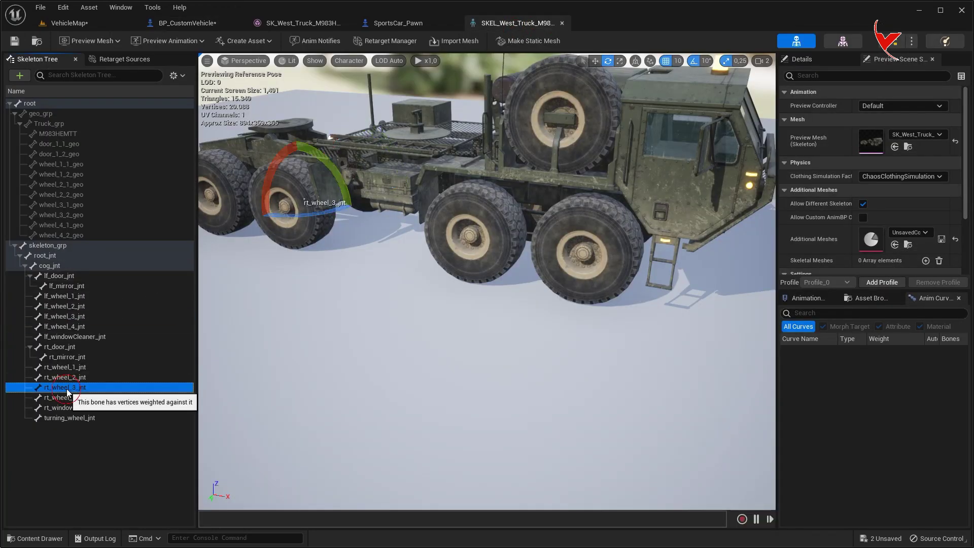
{"action": "right_click", "coordinate": [66, 389]}
{"action": "left_click", "coordinate": [87, 410]}
{"action": "left_click", "coordinate": [179, 30]}
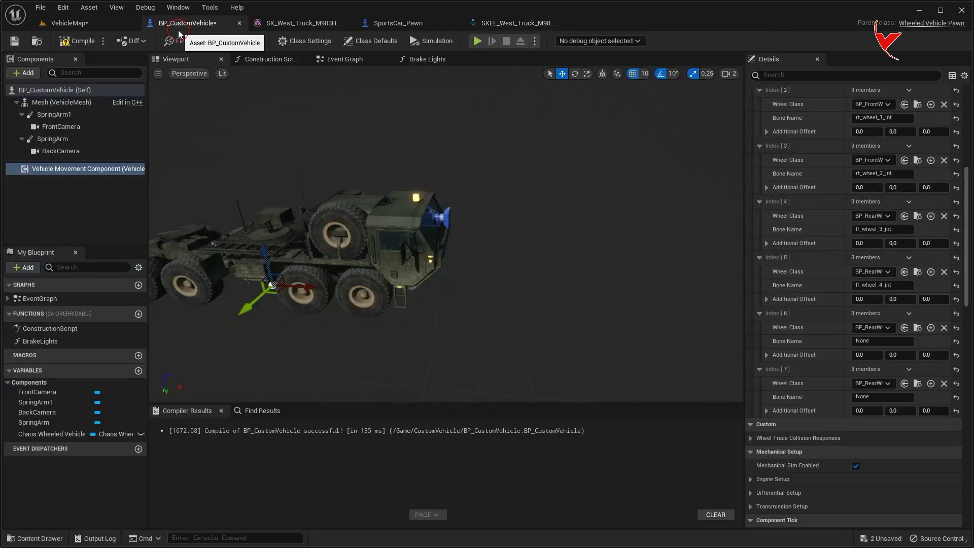
{"action": "key", "text": "ctrl+v"}
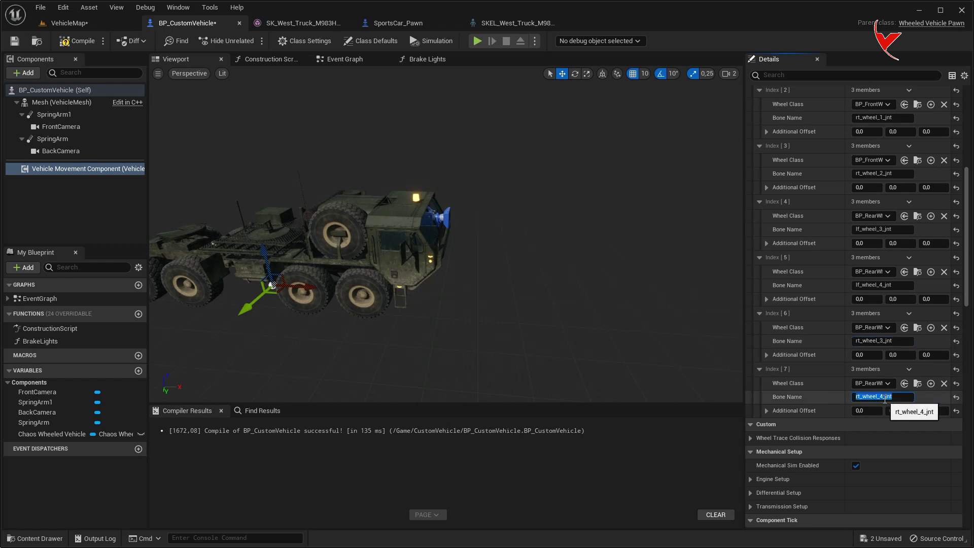
{"action": "left_click", "coordinate": [76, 40]}
{"action": "left_click", "coordinate": [15, 41]}
{"action": "left_click", "coordinate": [65, 27]}
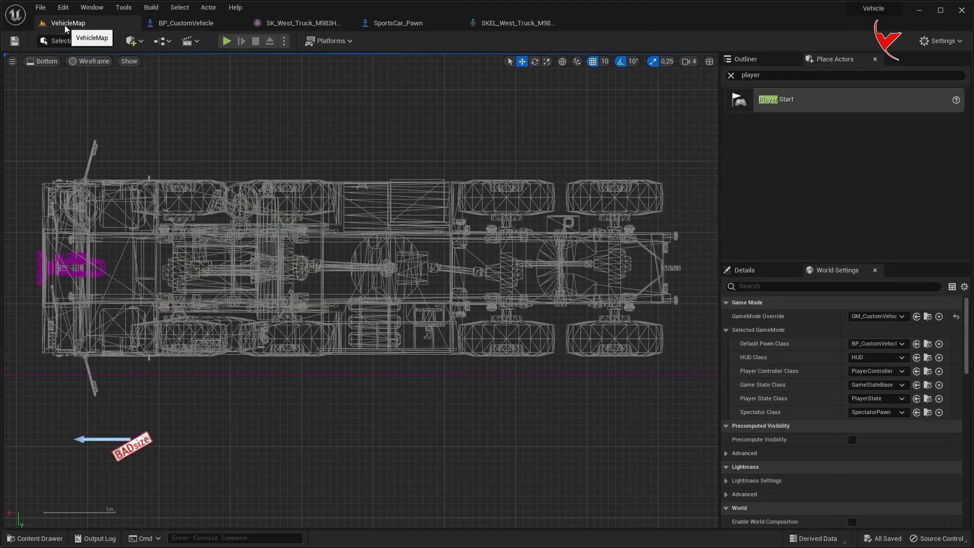
Switch the viewport to lit Perspective and play-test the eight-wheel truck in VehicleMap.
{"action": "left_click", "coordinate": [54, 62]}
{"action": "left_click", "coordinate": [76, 74]}
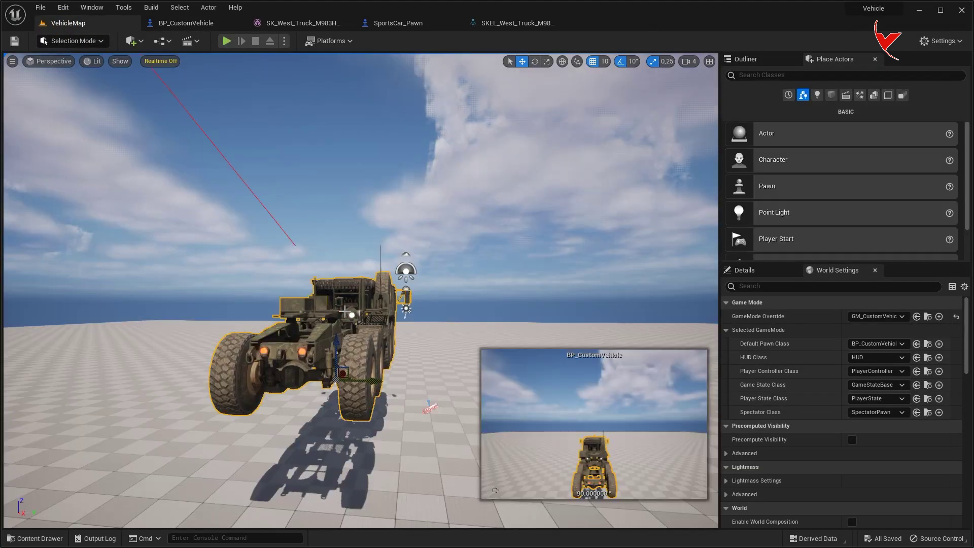
{"action": "left_click", "coordinate": [227, 41]}
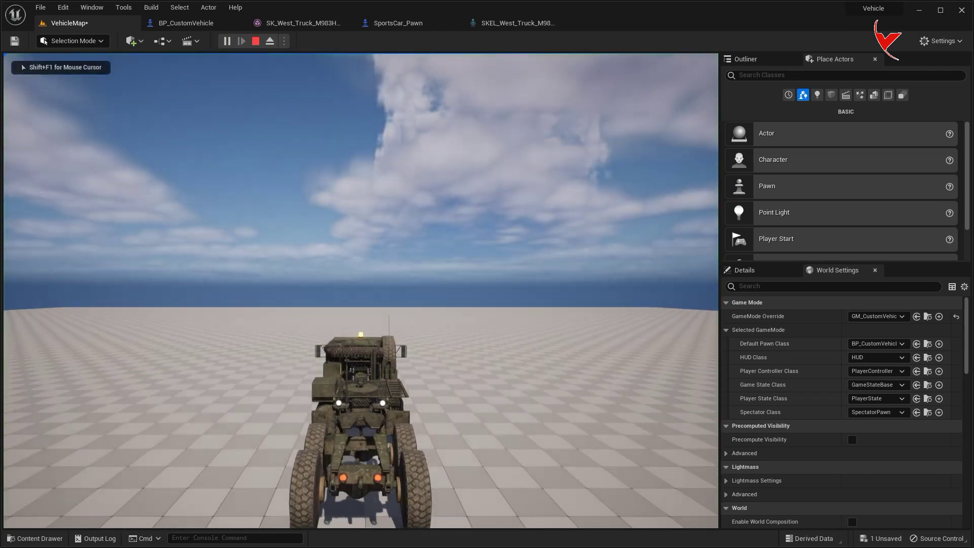
{"action": "key", "text": "Escape"}
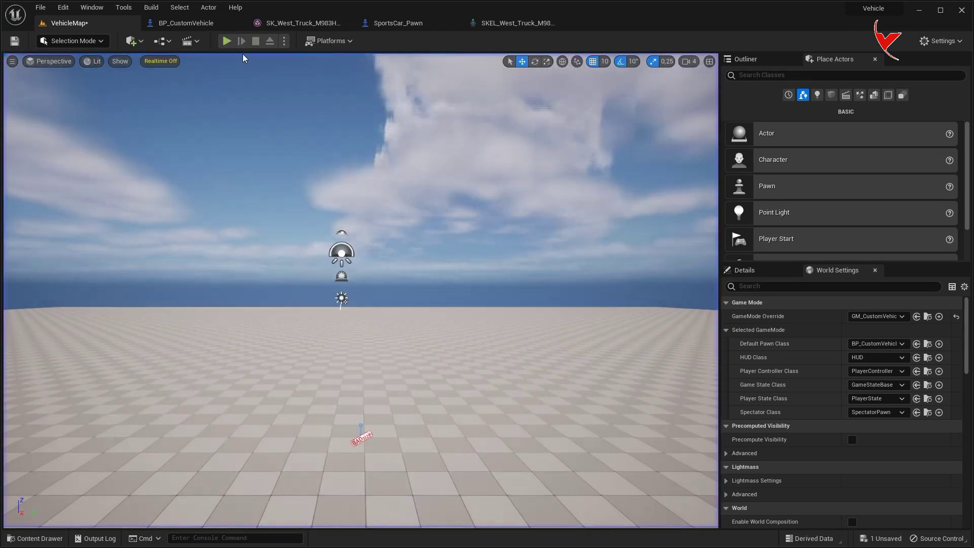
Select BP_CustomVehicle's Vehicle Movement Component to view its engine settings.
{"action": "left_click", "coordinate": [186, 22]}
{"action": "left_click", "coordinate": [76, 168]}
{"action": "left_click_drag", "start_coordinate": [968, 127], "coordinate": [968, 254]}
Create an external torque curve asset from Engine Setup, saved in CustomVehicle.
{"action": "left_click", "coordinate": [751, 113]}
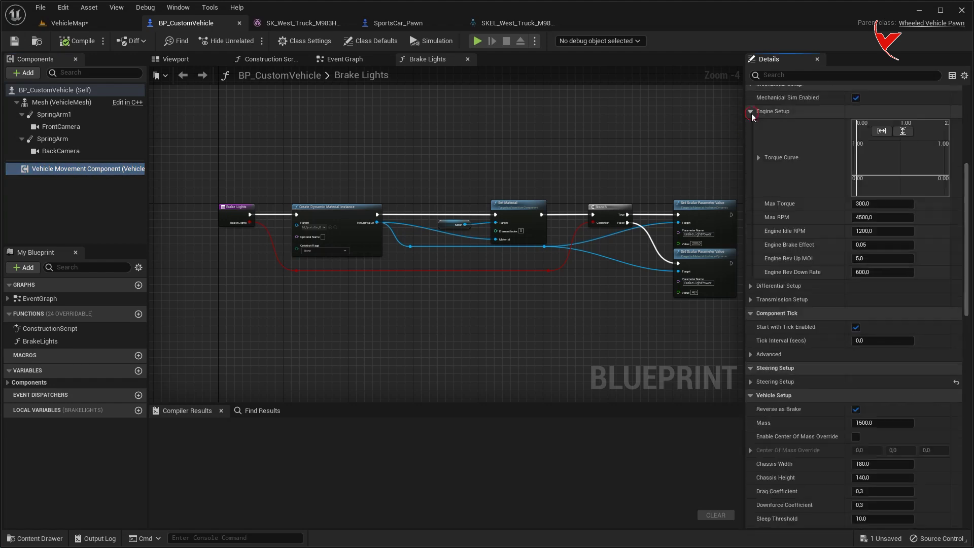
{"action": "left_click", "coordinate": [900, 217]}
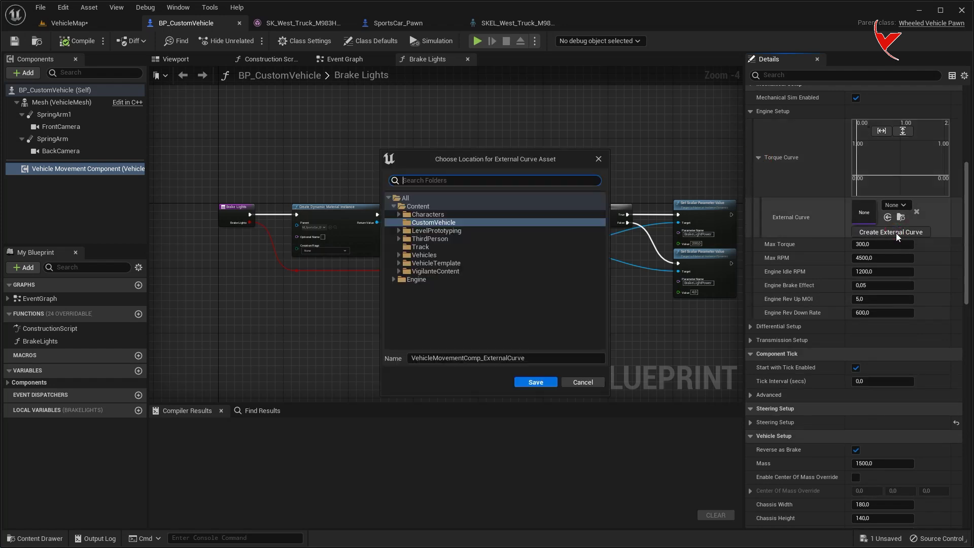
{"action": "left_click", "coordinate": [513, 381]}
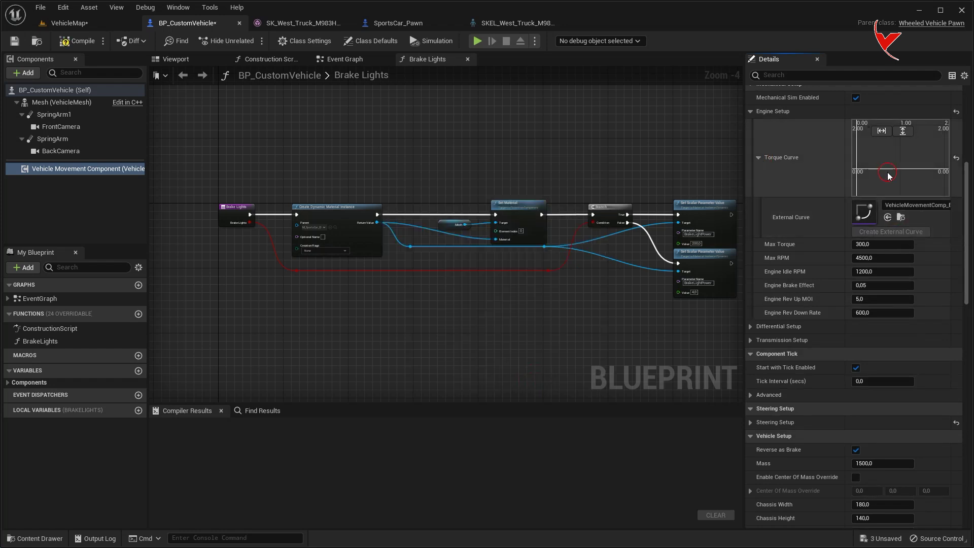
{"action": "double_click", "coordinate": [888, 172]}
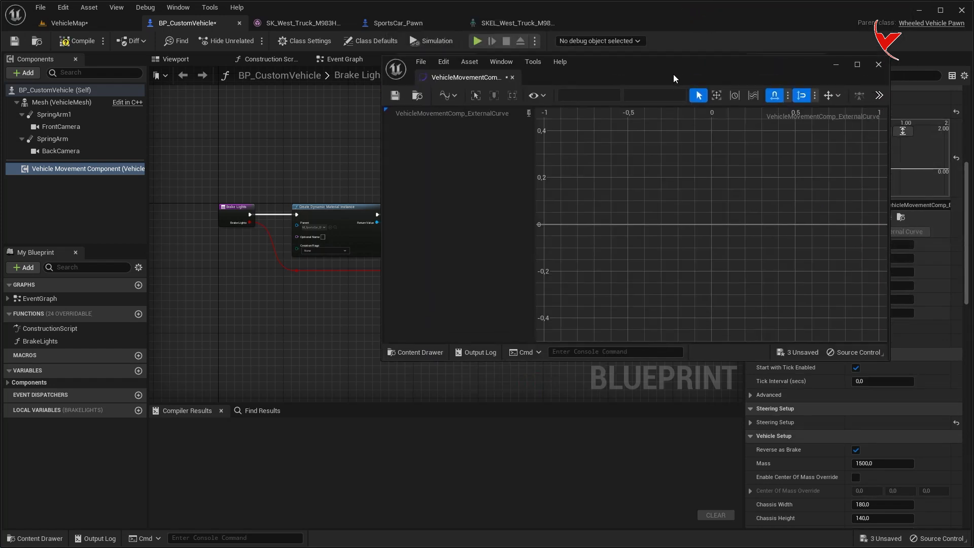
Add torque curve keys at (0, 0.5) and (1000, 1.0).
{"action": "right_click", "coordinate": [558, 224]}
{"action": "left_click", "coordinate": [568, 246]}
{"action": "type", "text": "0,5"}
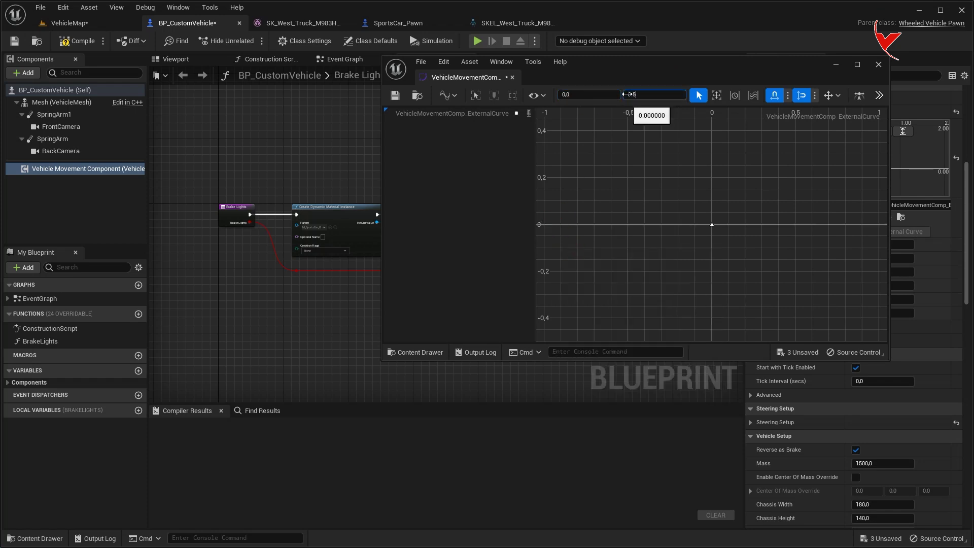
{"action": "scroll", "coordinate": [616, 218], "scroll_direction": "down", "scroll_amount": 3}
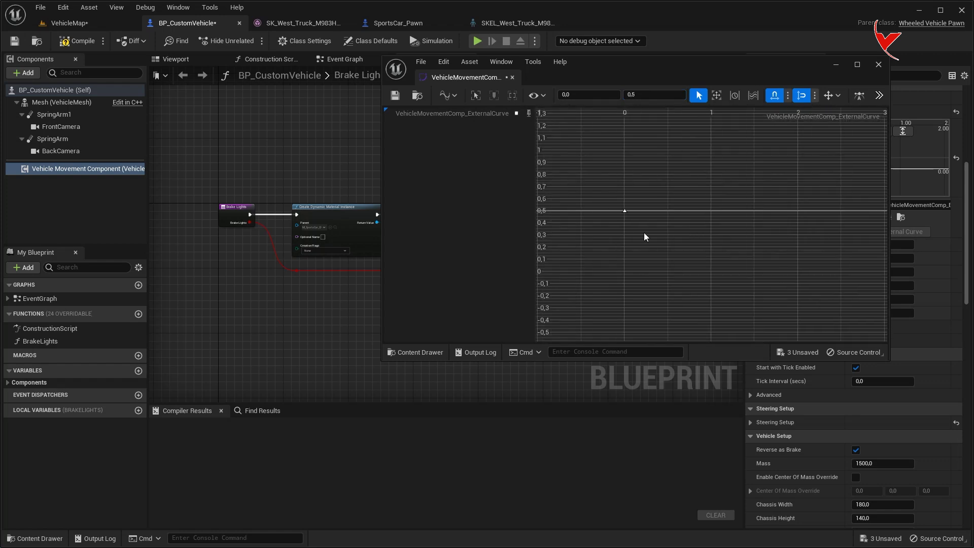
{"action": "right_click", "coordinate": [718, 205]}
{"action": "left_click", "coordinate": [733, 227]}
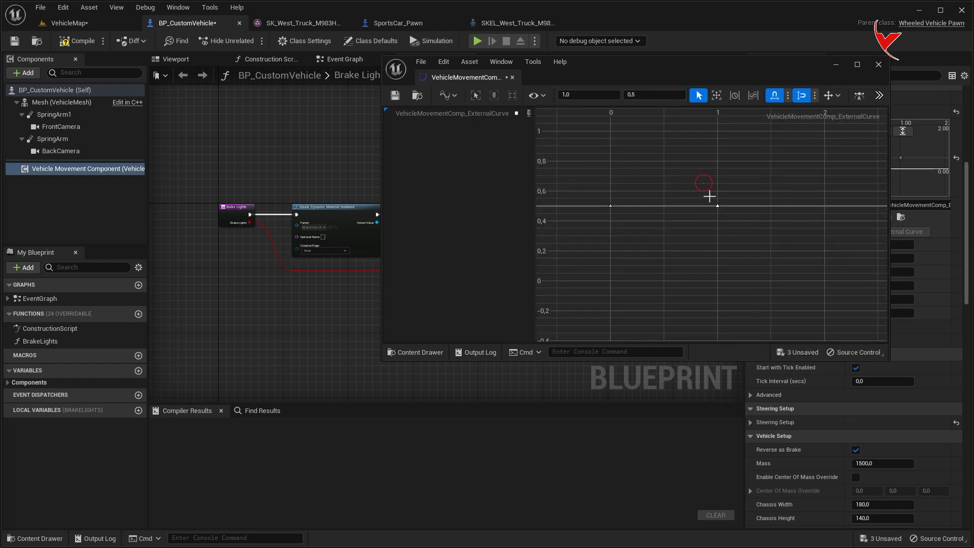
{"action": "left_click", "coordinate": [617, 90]}
{"action": "type", "text": "1000"}
{"action": "key", "text": "Tab"}
{"action": "type", "text": "1"}
{"action": "key", "text": "Return"}
{"action": "left_click", "coordinate": [476, 97]}
Add a third curve key at time 4000 with value 0.8.
{"action": "scroll", "coordinate": [608, 205], "scroll_direction": "down", "scroll_amount": 5}
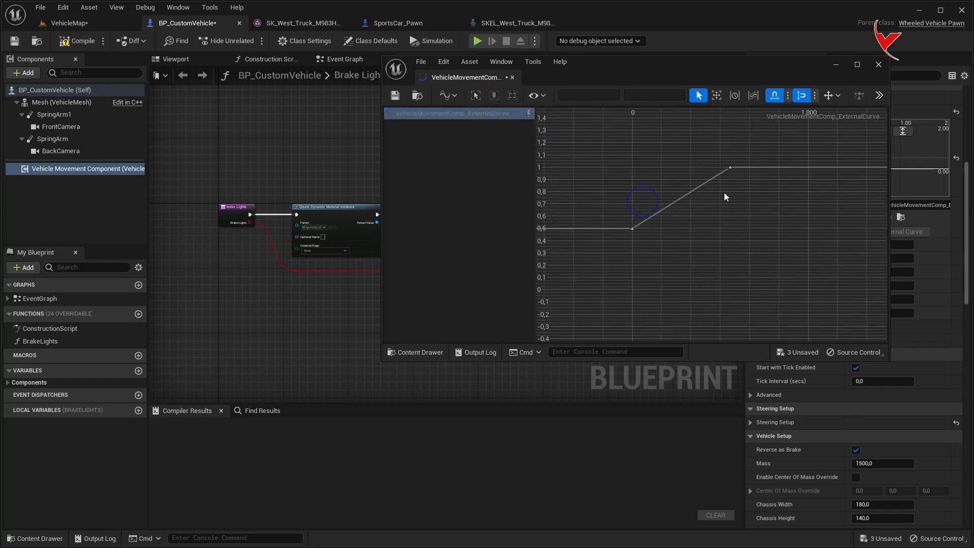
{"action": "right_click", "coordinate": [755, 170]}
{"action": "left_click", "coordinate": [773, 189]}
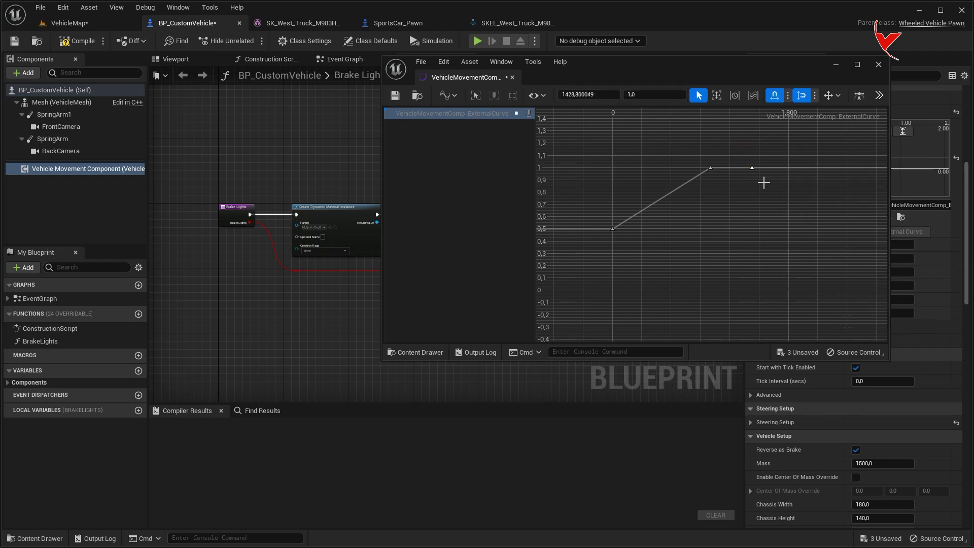
{"action": "type", "text": "4000"}
{"action": "key", "text": "Return"}
{"action": "left_click", "coordinate": [670, 93]}
{"action": "type", "text": "0"}
{"action": "left_click", "coordinate": [476, 95]}
Add a final key at (5500, 0.5) and save the torque curve.
{"action": "scroll", "coordinate": [640, 223], "scroll_direction": "down", "scroll_amount": 5}
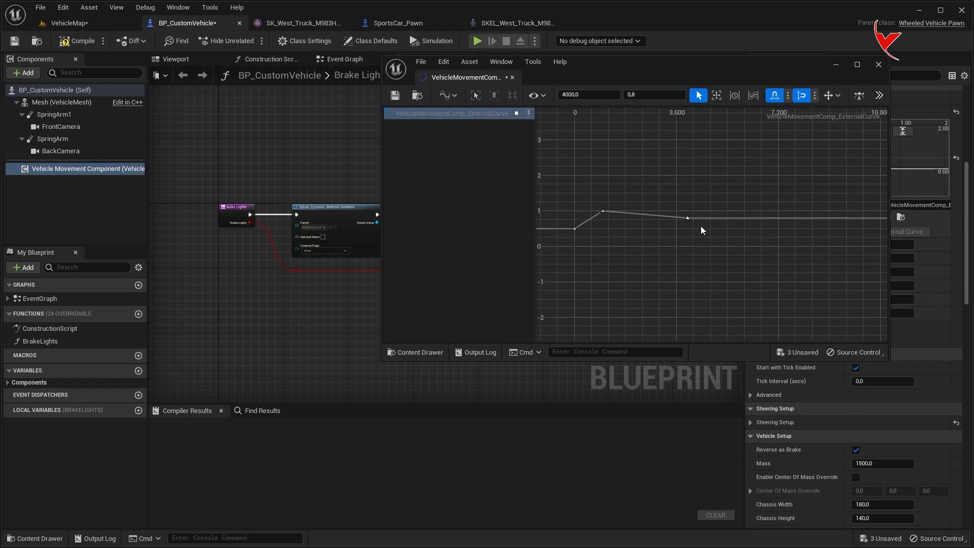
{"action": "right_click", "coordinate": [729, 215]}
{"action": "left_click", "coordinate": [751, 236]}
{"action": "left_click", "coordinate": [606, 93]}
{"action": "type", "text": "55"}
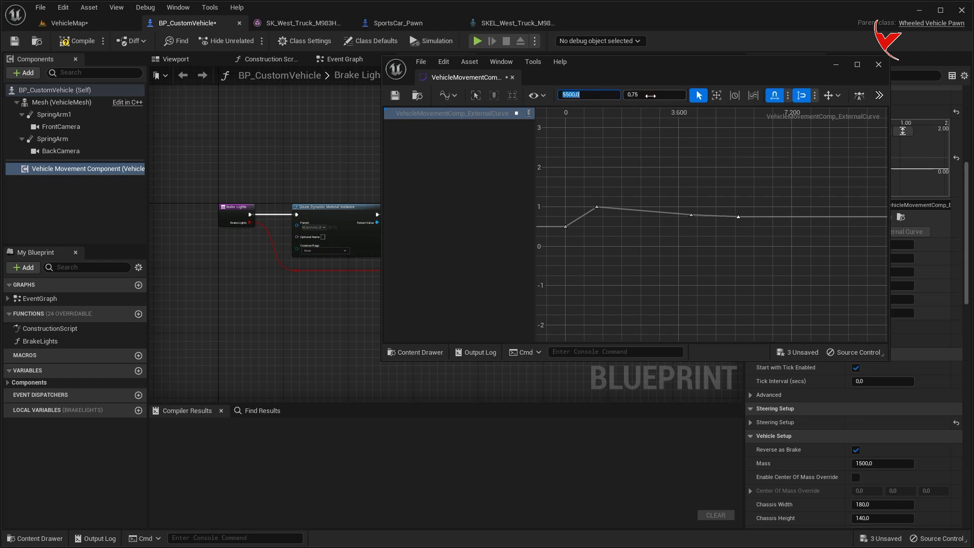
{"action": "key", "text": "Return"}
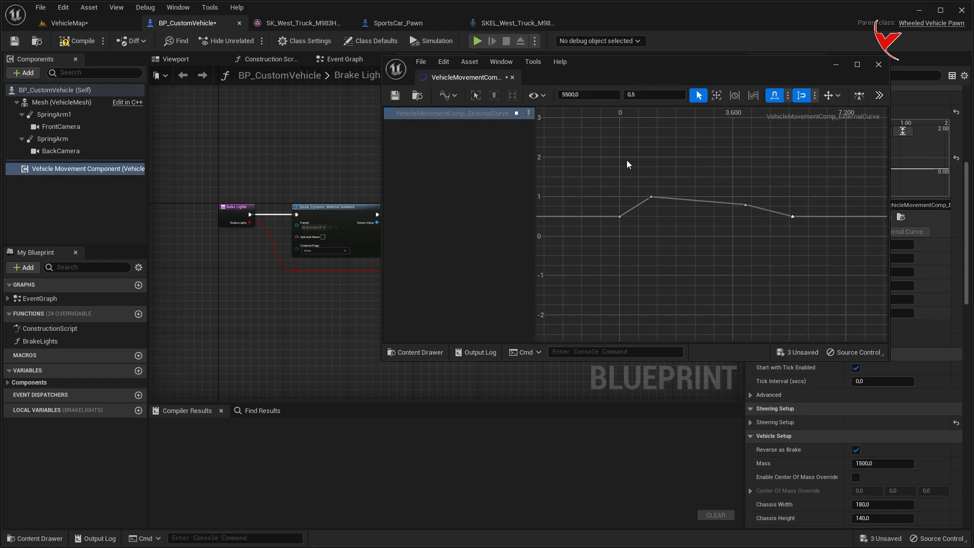
{"action": "left_click", "coordinate": [395, 96]}
{"action": "left_click", "coordinate": [879, 64]}
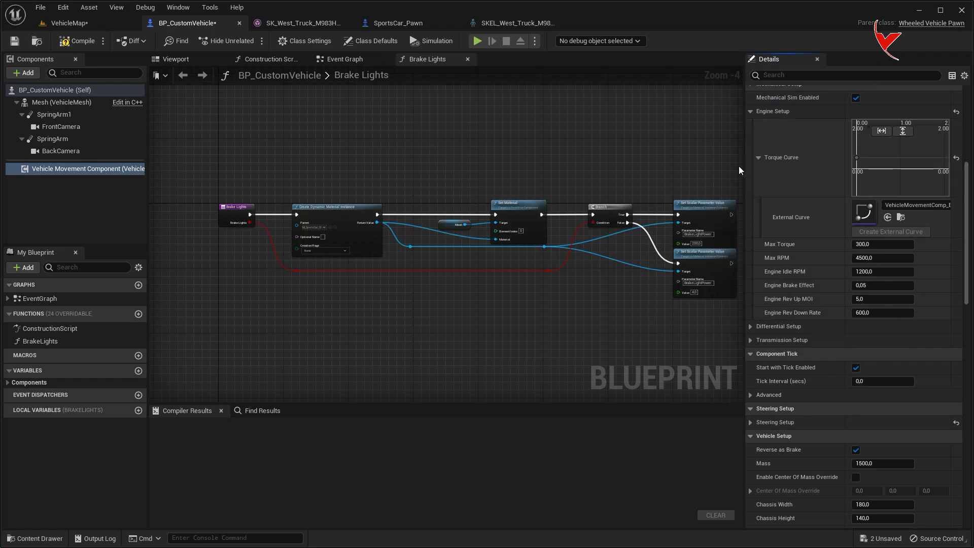
Set the truck engine's Max Torque to 550 in the Vehicle Movement Component.
{"action": "left_click", "coordinate": [81, 42]}
{"action": "left_click", "coordinate": [107, 170]}
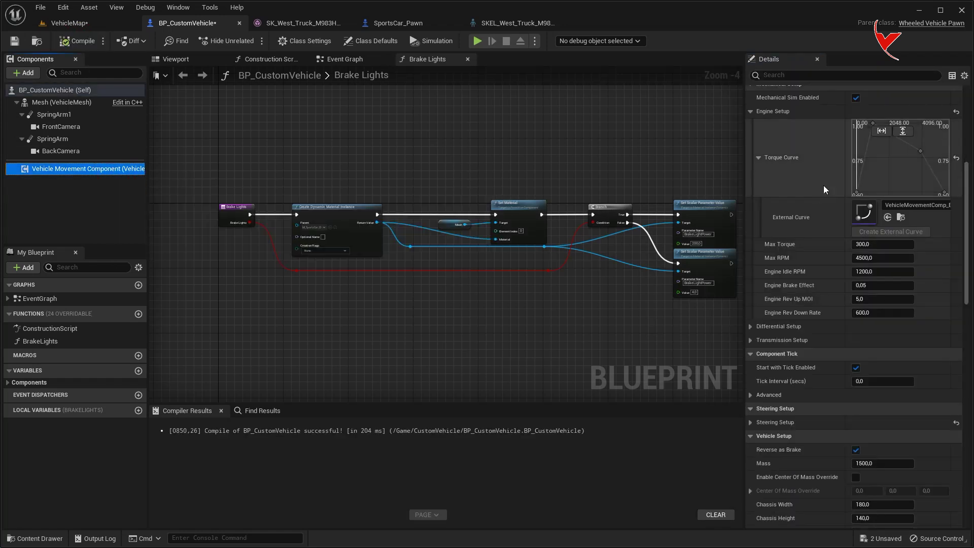
{"action": "left_click", "coordinate": [865, 245]}
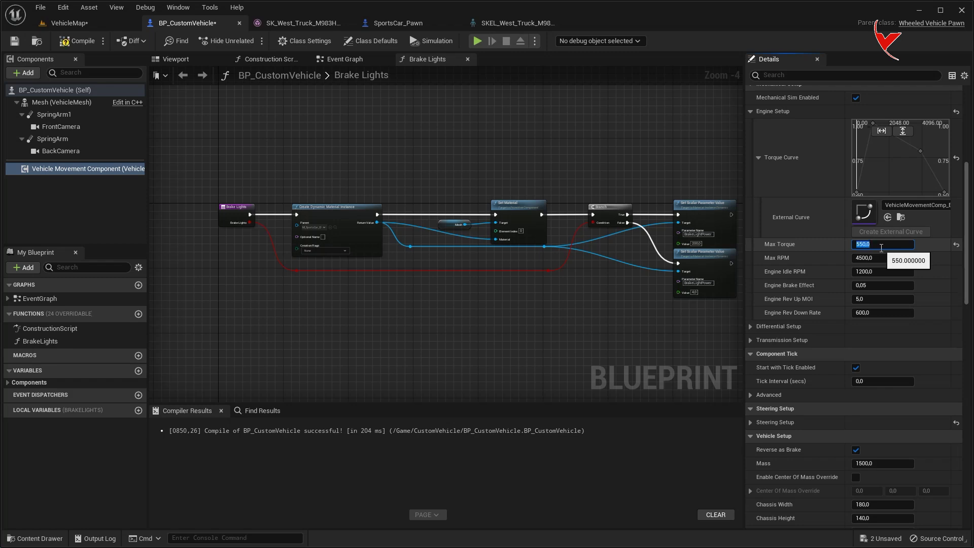
{"action": "key", "text": "Return"}
Play VehicleMap and drive the truck forward and left to test the torque.
{"action": "left_click", "coordinate": [76, 23]}
{"action": "left_click", "coordinate": [223, 41]}
{"action": "left_click", "coordinate": [334, 179]}
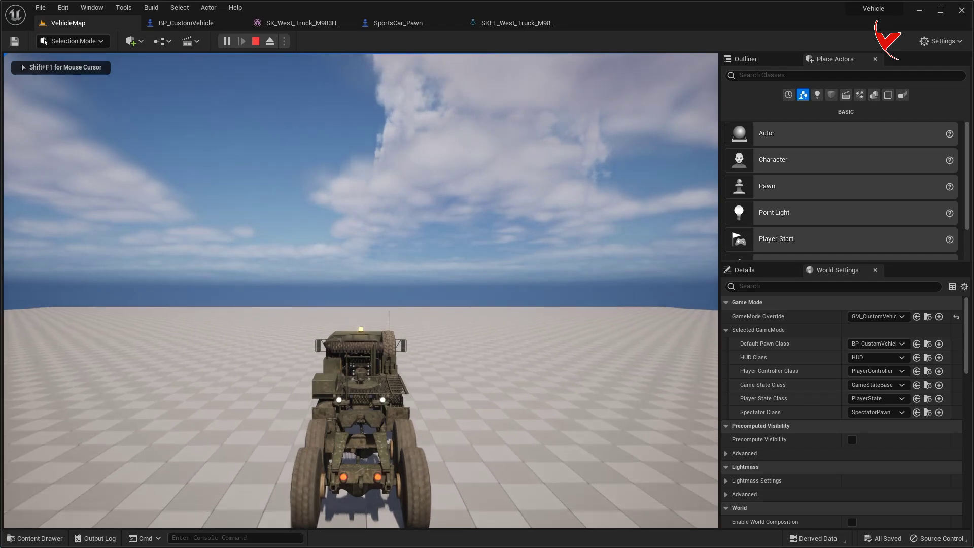
{"action": "key", "text": "w"}
{"action": "key", "text": "a"}
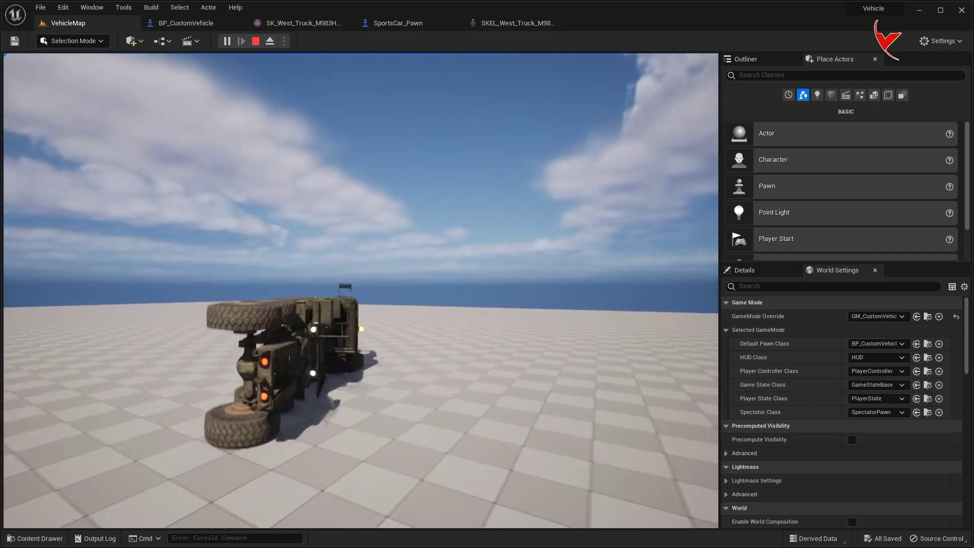
{"action": "key", "text": "Escape"}
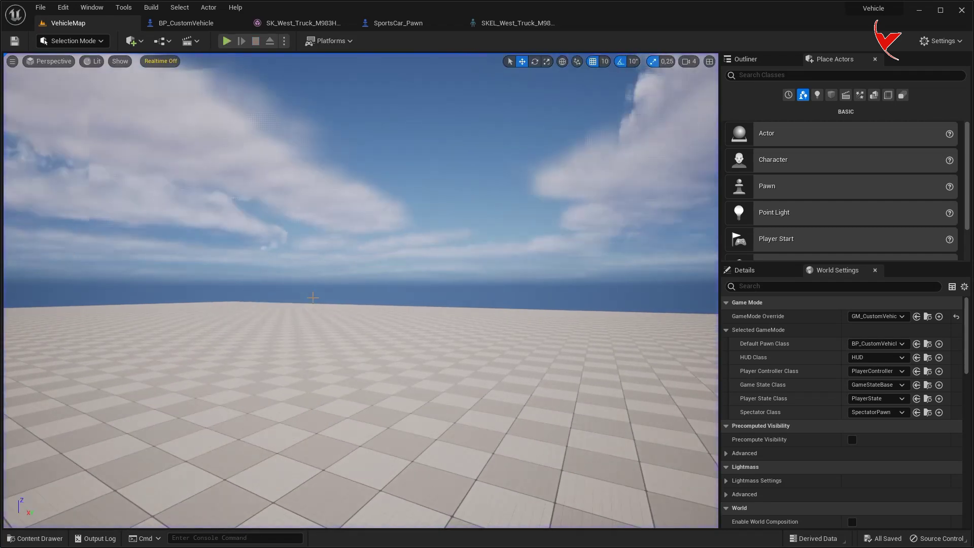
Recompile the truck blueprint and test-drive again, steering left and right.
{"action": "left_click", "coordinate": [195, 25]}
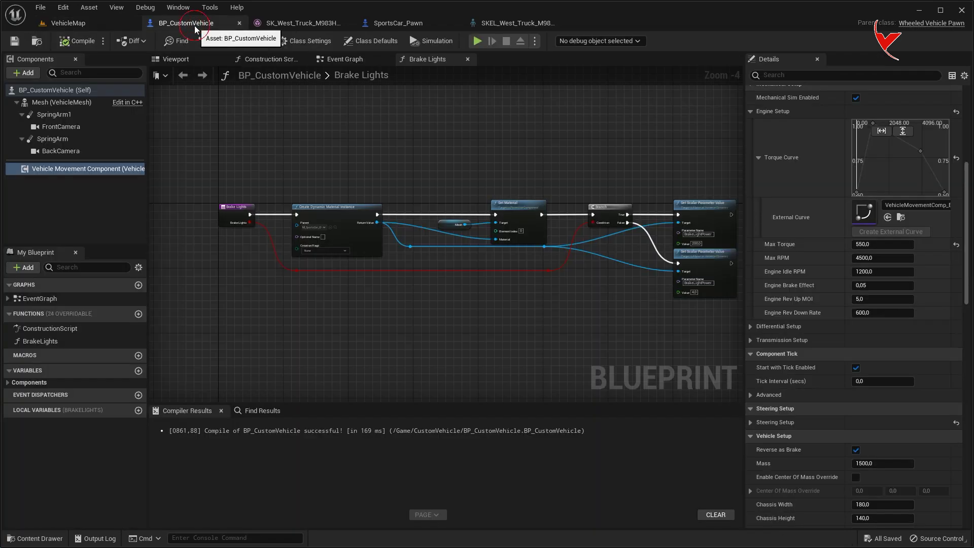
{"action": "left_click_drag", "start_coordinate": [968, 210], "coordinate": [968, 248]}
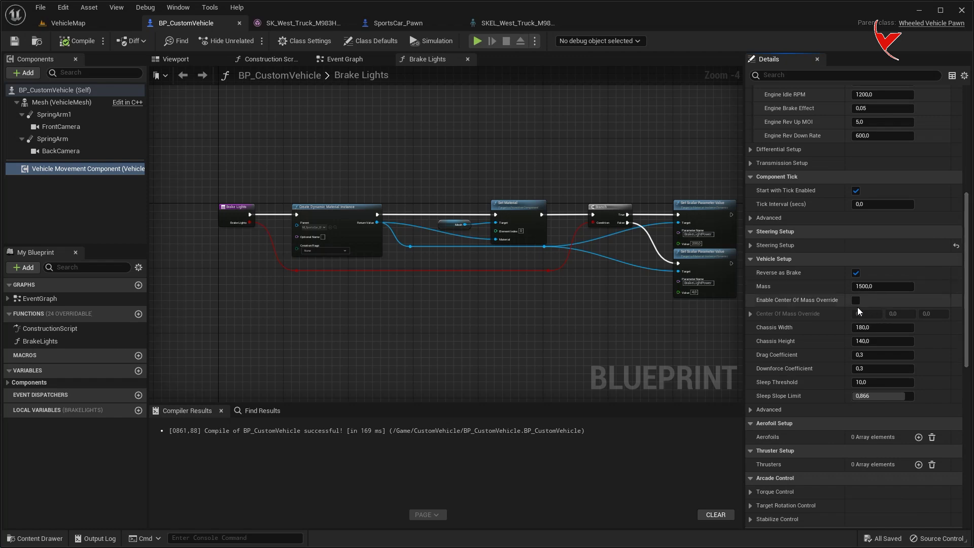
{"action": "left_click_drag", "start_coordinate": [969, 332], "coordinate": [970, 177]}
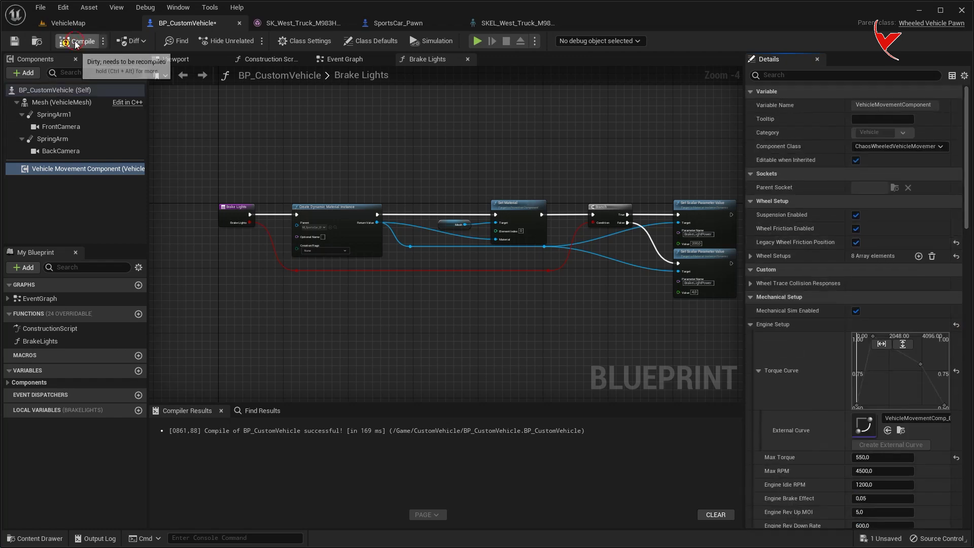
{"action": "left_click", "coordinate": [78, 41]}
{"action": "left_click", "coordinate": [477, 40]}
{"action": "key", "text": "w"}
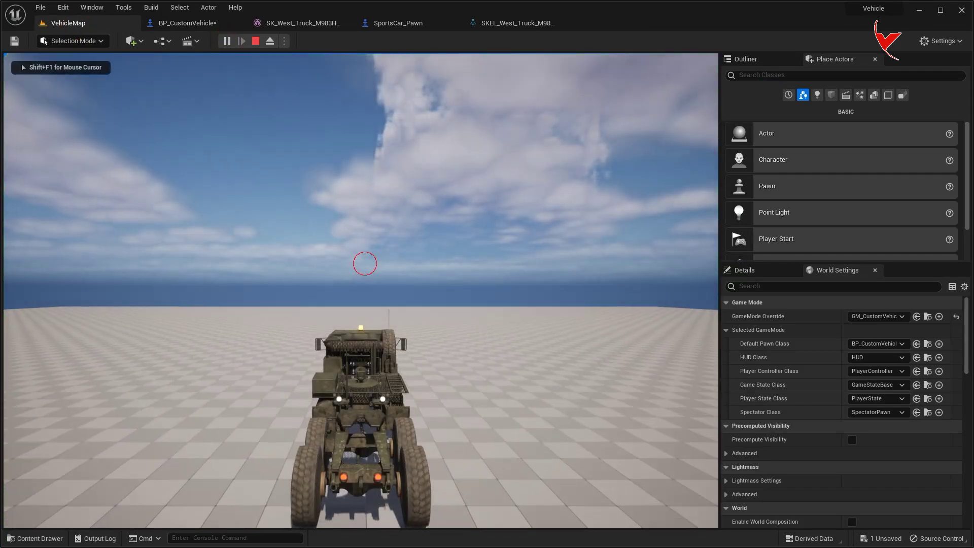
{"action": "key", "text": "a"}
{"action": "key", "text": "d"}
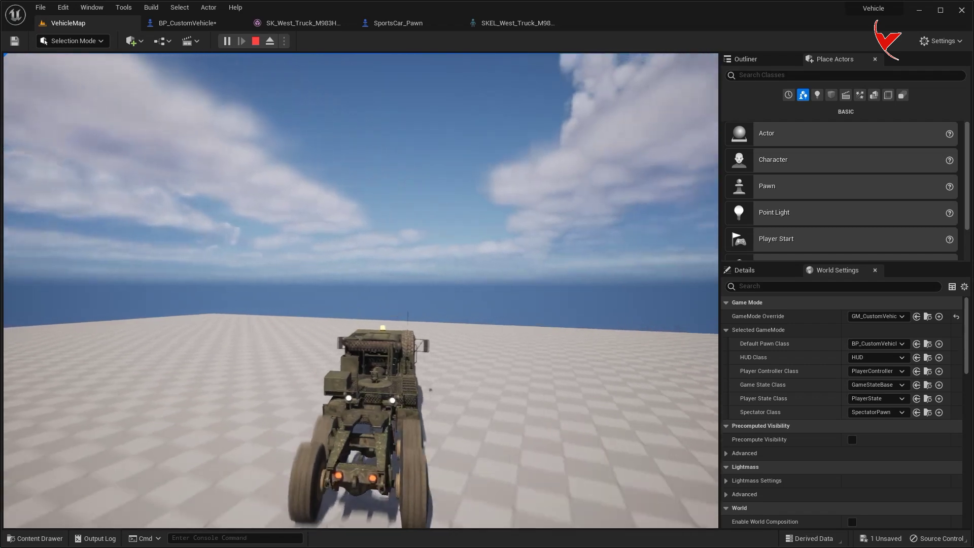
{"action": "key", "text": "Escape"}
{"action": "key", "text": "ctrl+space"}
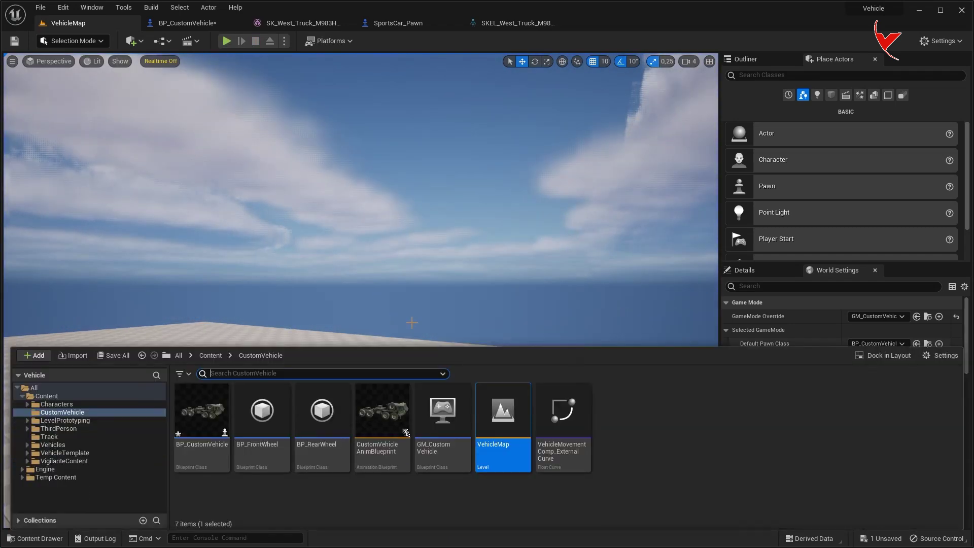
Set BP_FrontWheel's Friction Force Multiplier to 3 and Max Steer Angle to 65, and compile.
{"action": "double_click", "coordinate": [279, 417]}
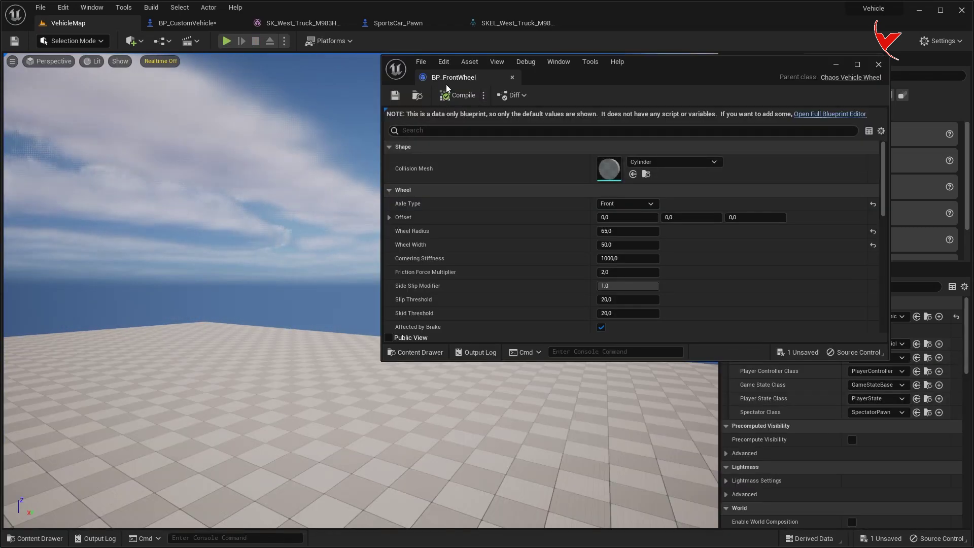
{"action": "scroll", "coordinate": [609, 228], "scroll_direction": "down", "scroll_amount": 1}
{"action": "left_click", "coordinate": [627, 255]}
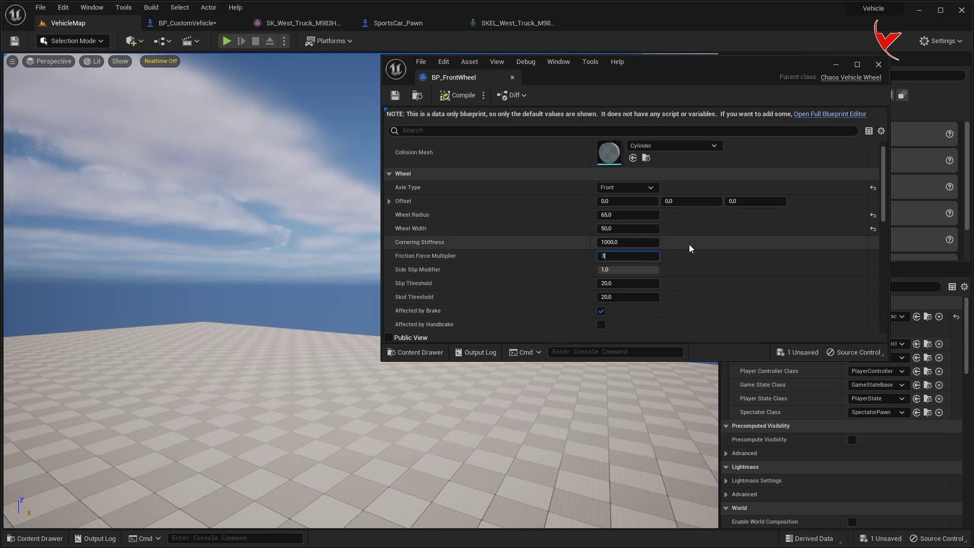
{"action": "scroll", "coordinate": [690, 248], "scroll_direction": "down", "scroll_amount": 2}
{"action": "scroll", "coordinate": [659, 254], "scroll_direction": "down", "scroll_amount": 3}
{"action": "left_click", "coordinate": [620, 277]}
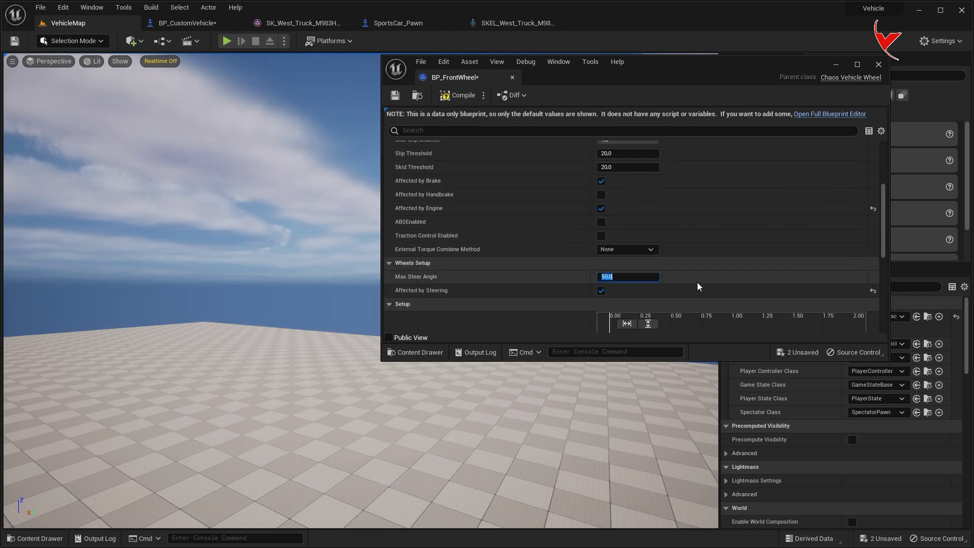
{"action": "type", "text": "65"}
{"action": "left_click", "coordinate": [458, 94]}
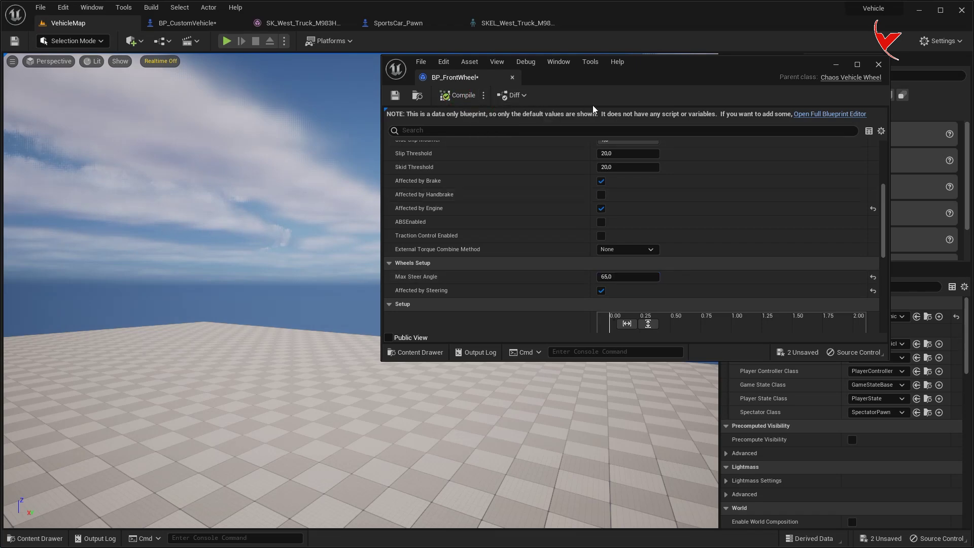
{"action": "left_click", "coordinate": [879, 64]}
Test-drive the truck forward and to the left, then stop the session.
{"action": "left_click", "coordinate": [227, 40]}
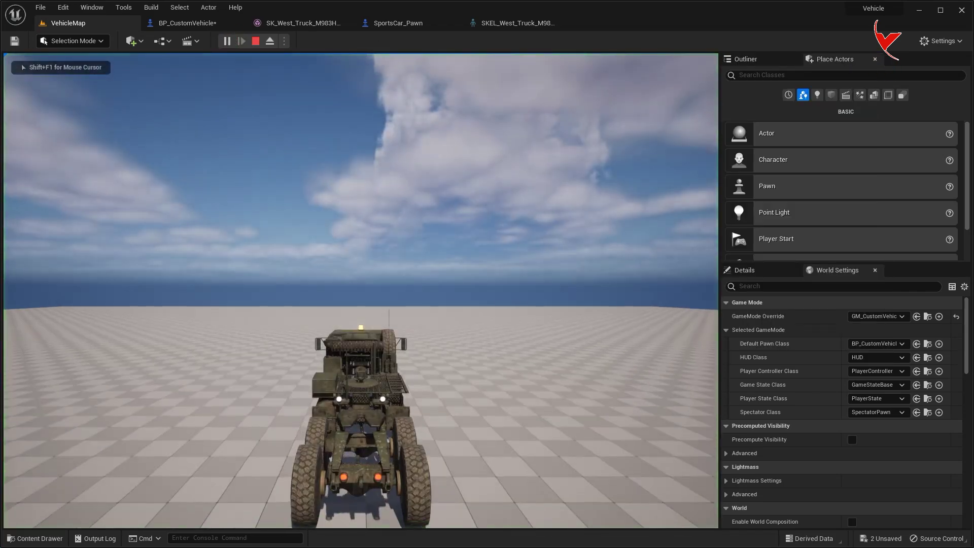
{"action": "key", "text": "w"}
{"action": "key", "text": "a"}
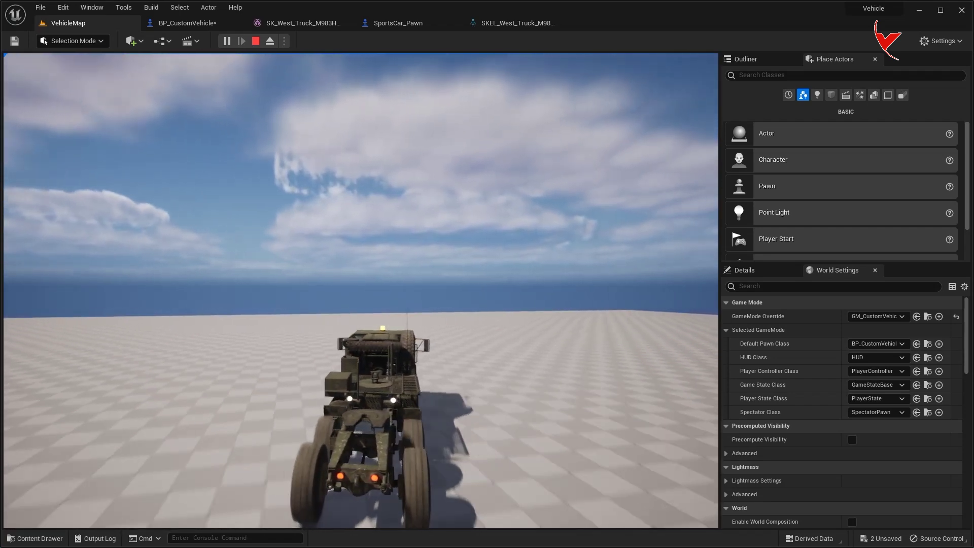
{"action": "key", "text": "Escape"}
Place a PostProcessVolume in the level and enable Infinite Extent (Unbound).
{"action": "type", "text": "post"}
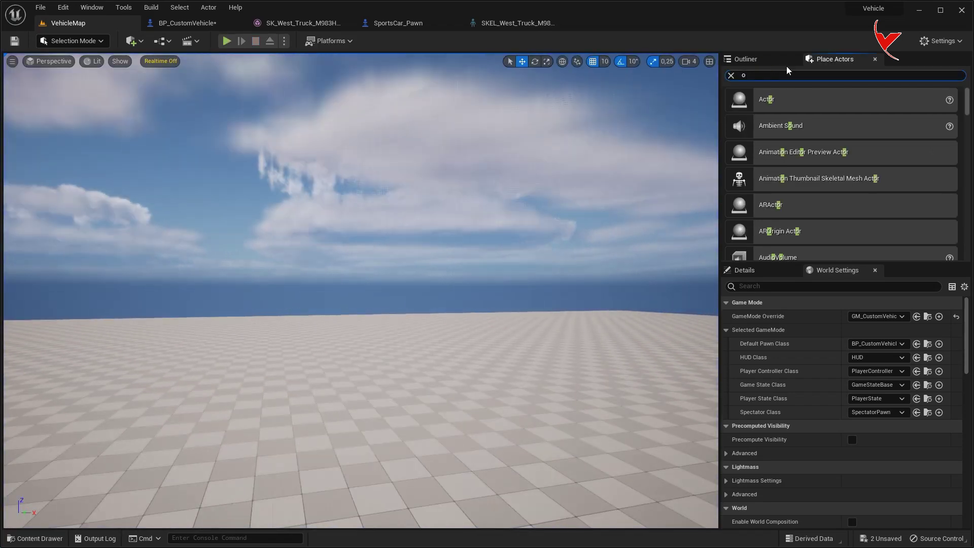
{"action": "left_click_drag", "start_coordinate": [789, 99], "coordinate": [656, 227]}
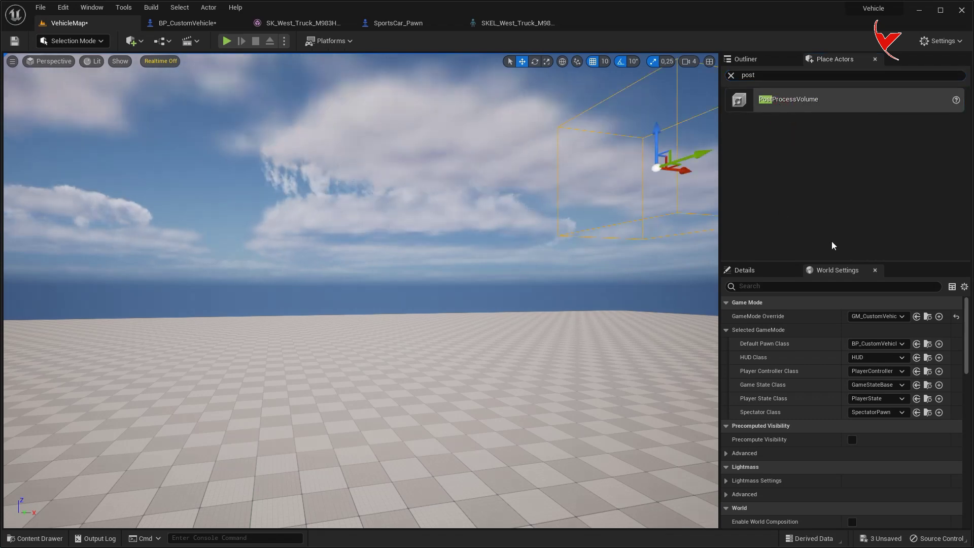
{"action": "left_click", "coordinate": [756, 270]}
{"action": "type", "text": "unb"}
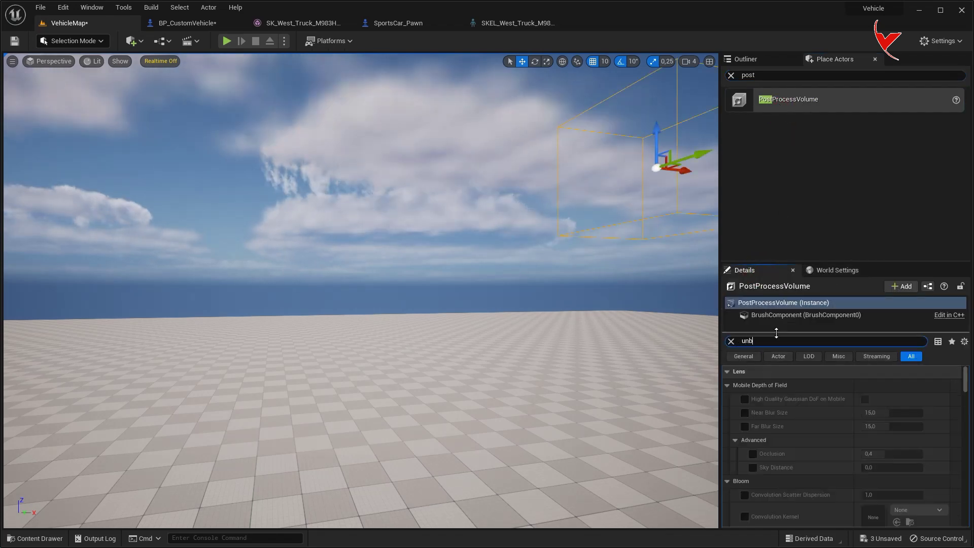
{"action": "left_click", "coordinate": [865, 385]}
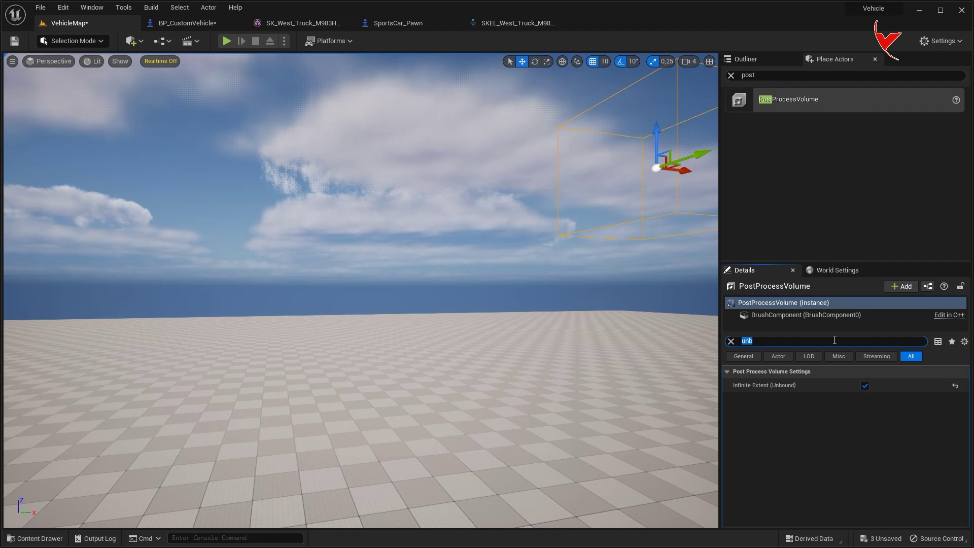
Enable the volume's Motion Blur Amount override at 0.1.
{"action": "type", "text": "mot"}
{"action": "left_click", "coordinate": [745, 398]}
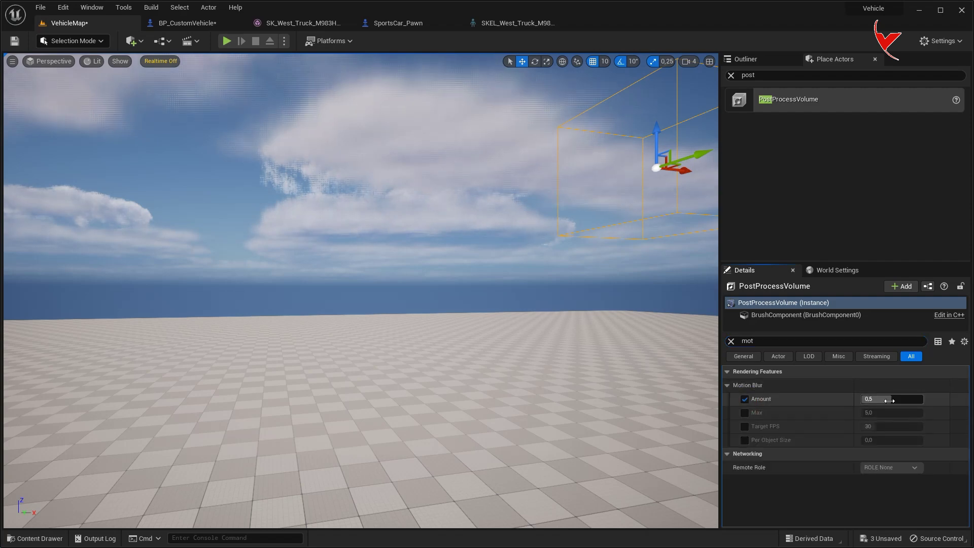
{"action": "type", "text": "0.1"}
{"action": "key", "text": "Return"}
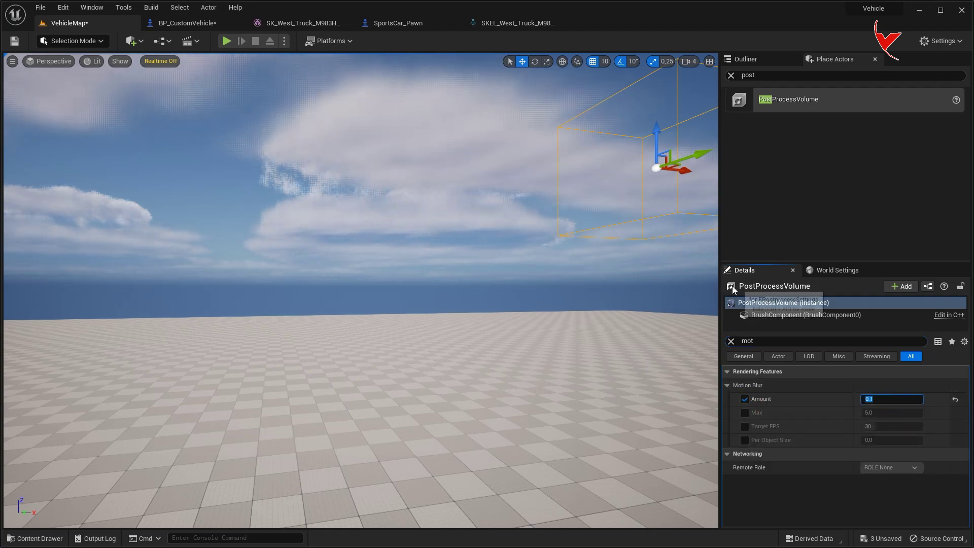
Test-drive the truck with a left turn to check the motion blur.
{"action": "left_click", "coordinate": [227, 41]}
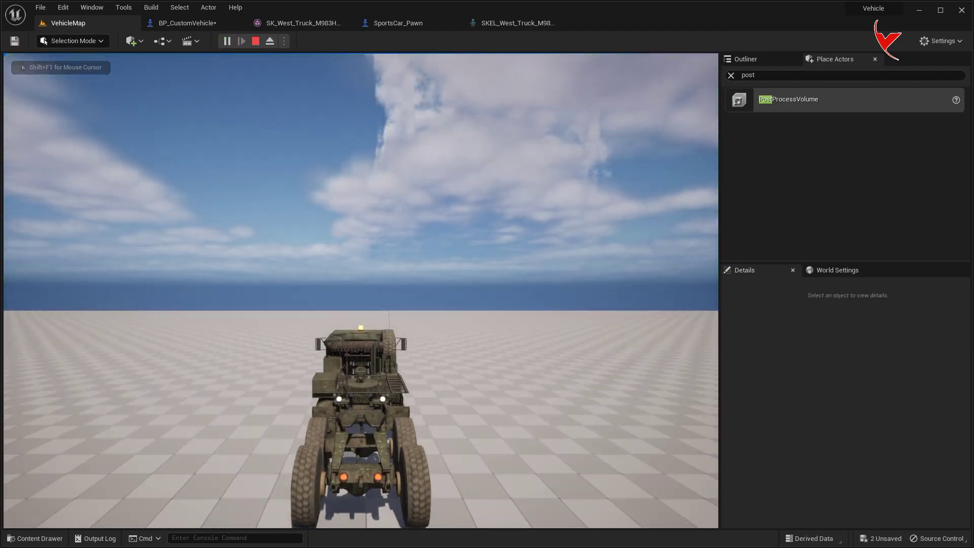
{"action": "key", "text": "a"}
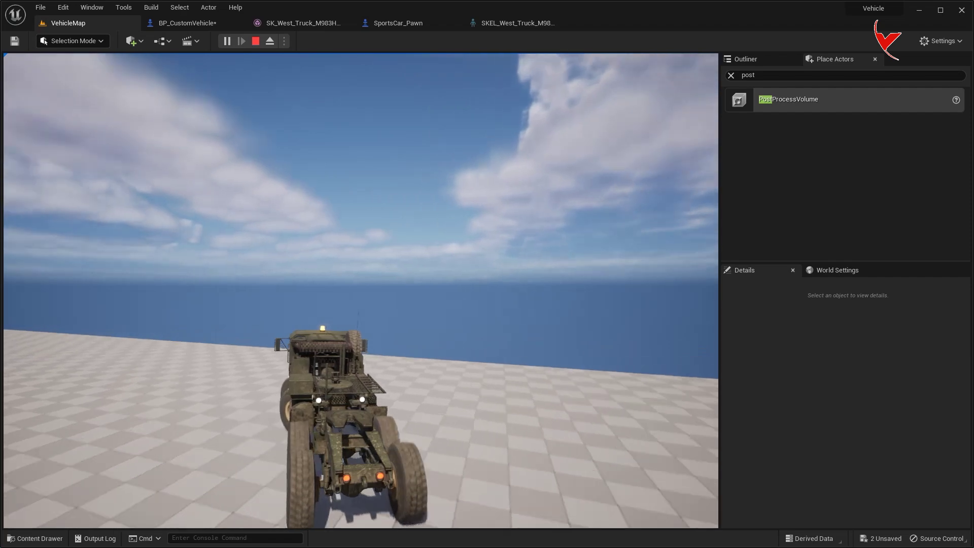
{"action": "key", "text": "Escape"}
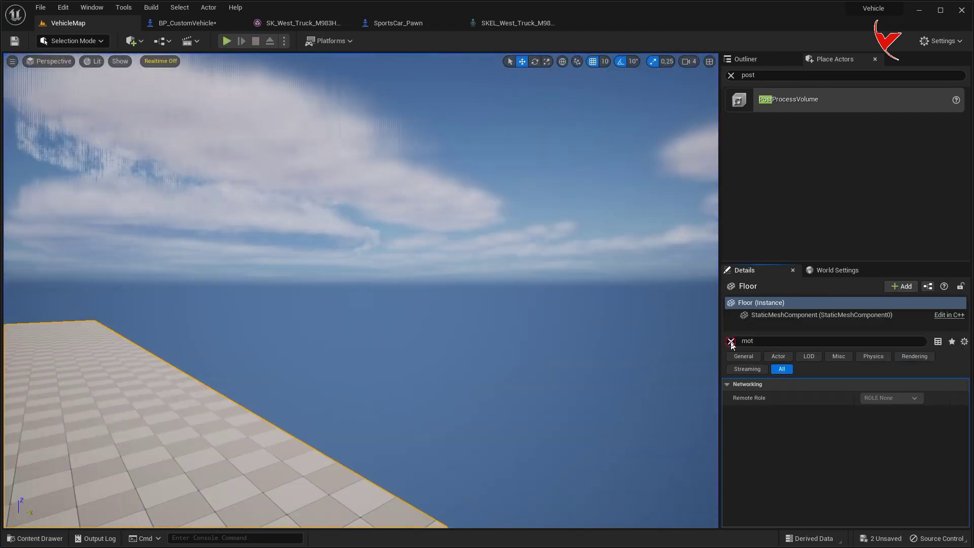
Scale the Floor to 50 × 50 × 8.
{"action": "left_click", "coordinate": [731, 340]}
{"action": "left_click", "coordinate": [874, 425]}
{"action": "type", "text": "0"}
{"action": "key", "text": "Tab"}
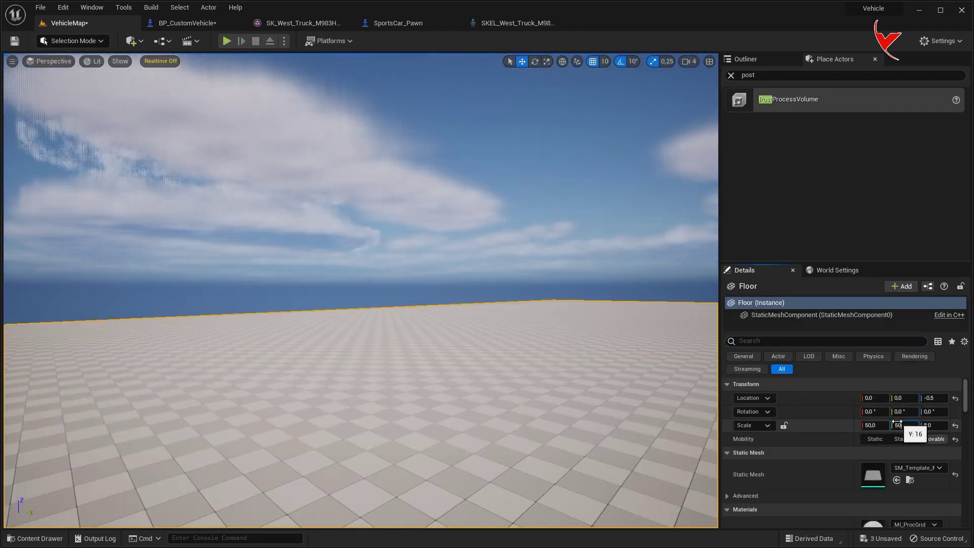
{"action": "type", "text": "50"}
{"action": "key", "text": "Return"}
{"action": "key", "text": "f"}
{"action": "right_click_drag", "start_coordinate": [430, 357], "coordinate": [504, 312]}
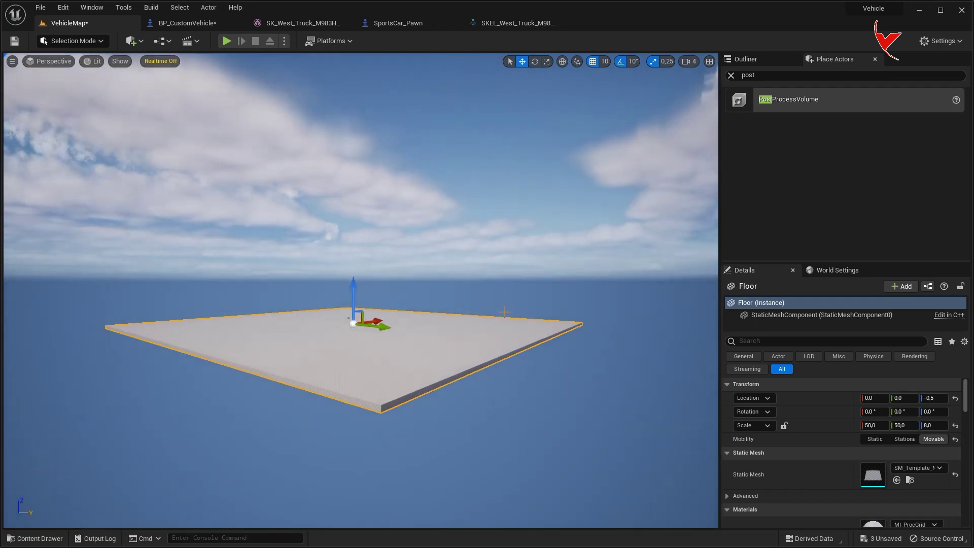
Move the PlayerStart far along the X axis.
{"action": "left_click", "coordinate": [731, 76]}
{"action": "left_click", "coordinate": [763, 60]}
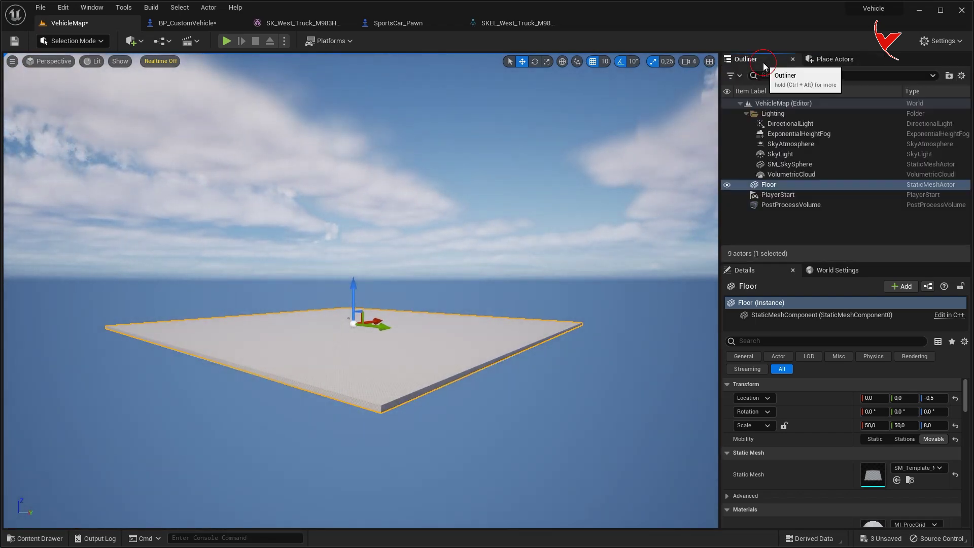
{"action": "double_click", "coordinate": [792, 194]}
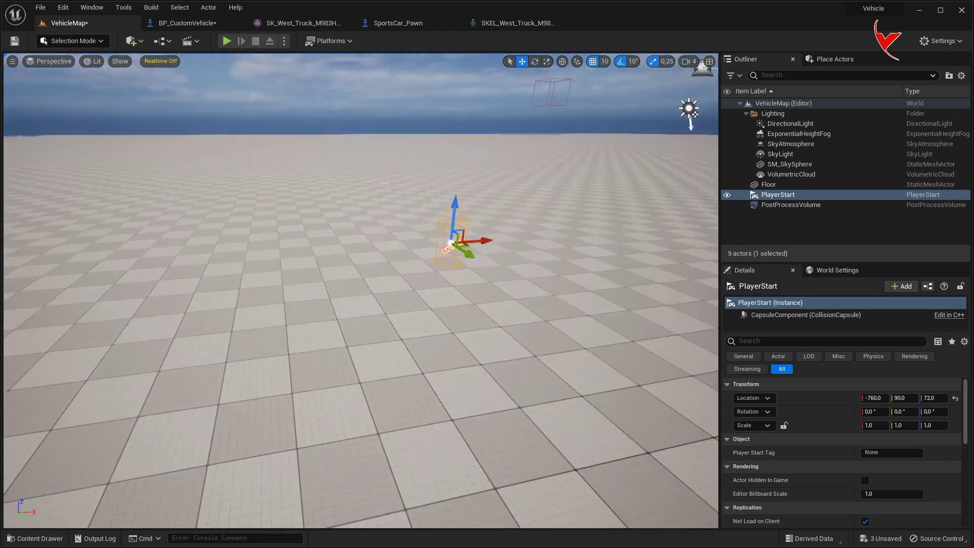
{"action": "right_click_drag", "start_coordinate": [507, 284], "coordinate": [651, 289]}
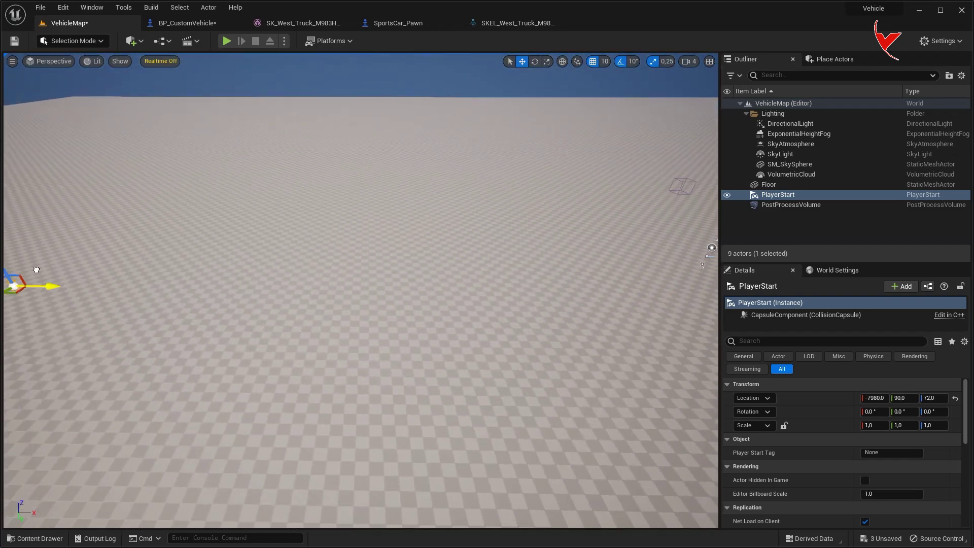
{"action": "key", "text": "f"}
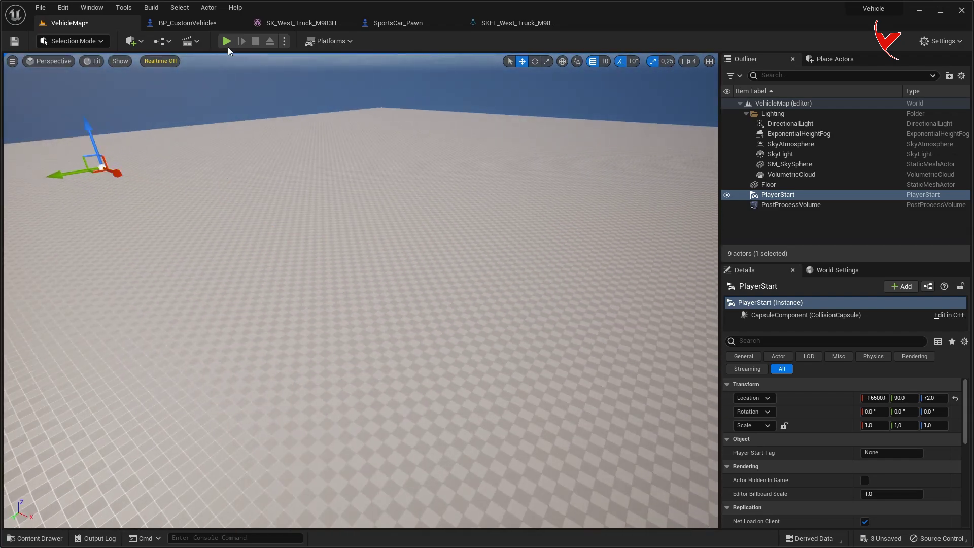
Test-drive from the new start point, save all assets, and reopen BP_FrontWheel.
{"action": "left_click", "coordinate": [227, 45]}
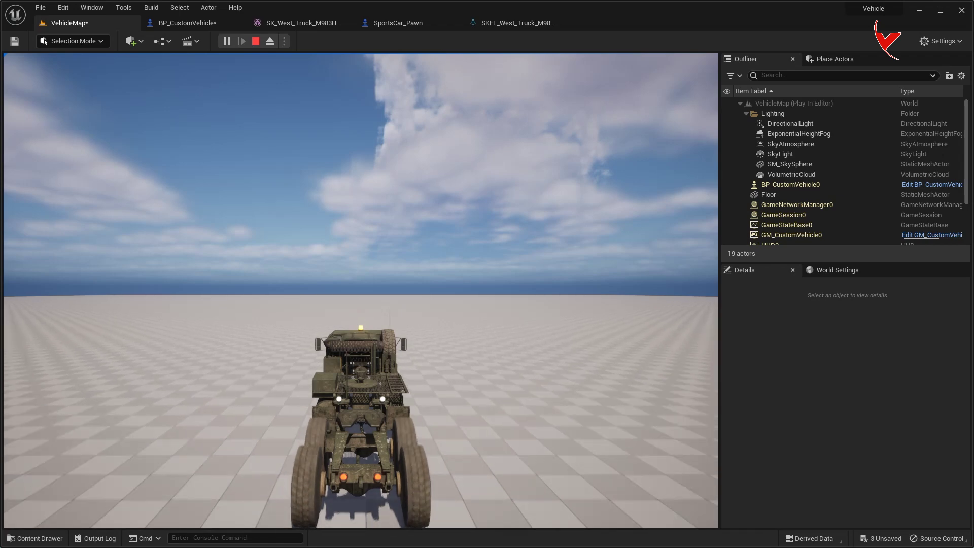
{"action": "key", "text": "a"}
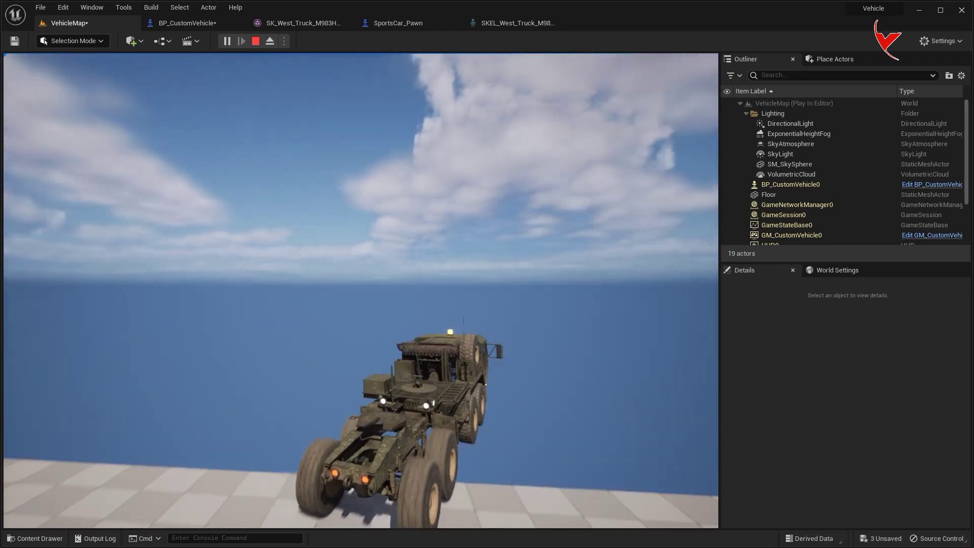
{"action": "key", "text": "Escape"}
{"action": "key", "text": "ctrl+shift+s"}
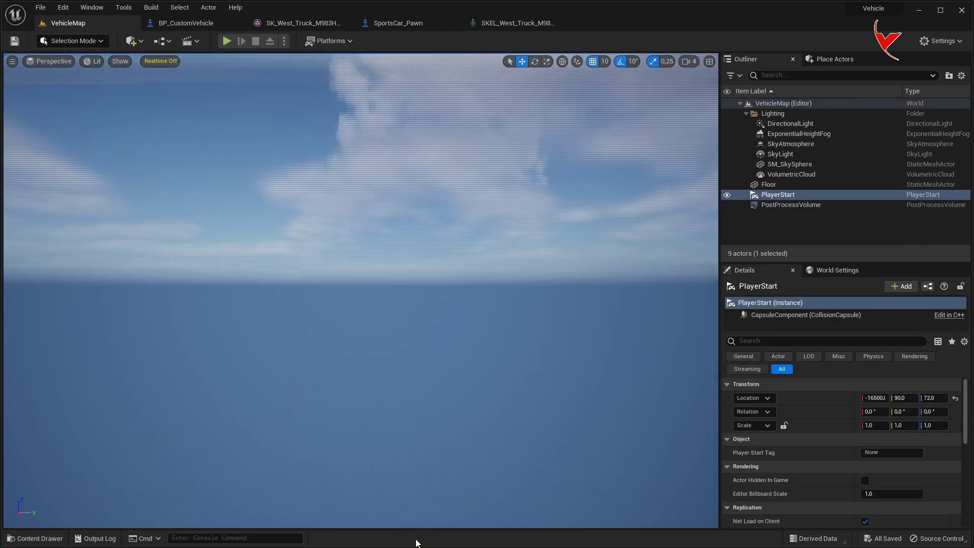
{"action": "key", "text": "ctrl+space"}
{"action": "double_click", "coordinate": [272, 442]}
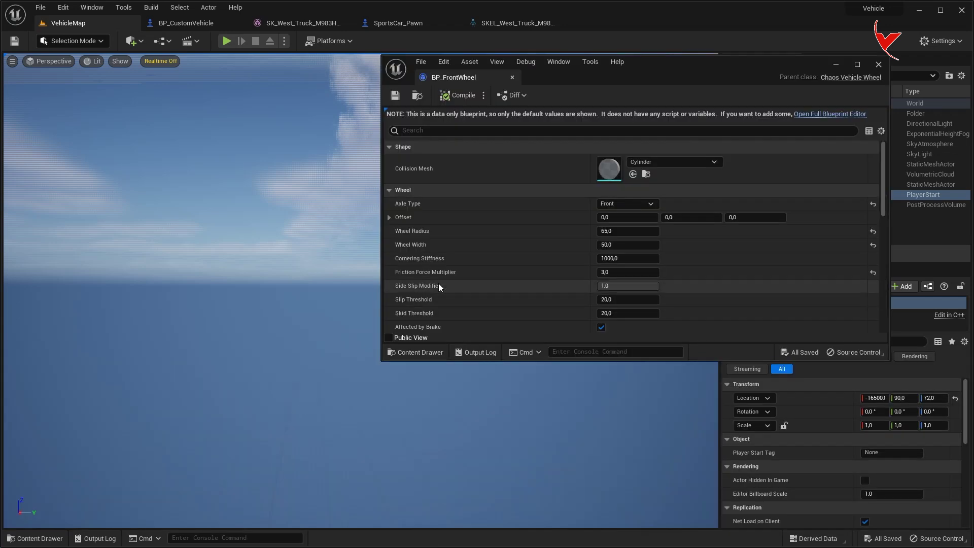
Set BP_FrontWheel's Side Slip Modifier to 0.8 and compile and save it.
{"action": "left_click", "coordinate": [621, 285]}
{"action": "type", "text": "0,8"}
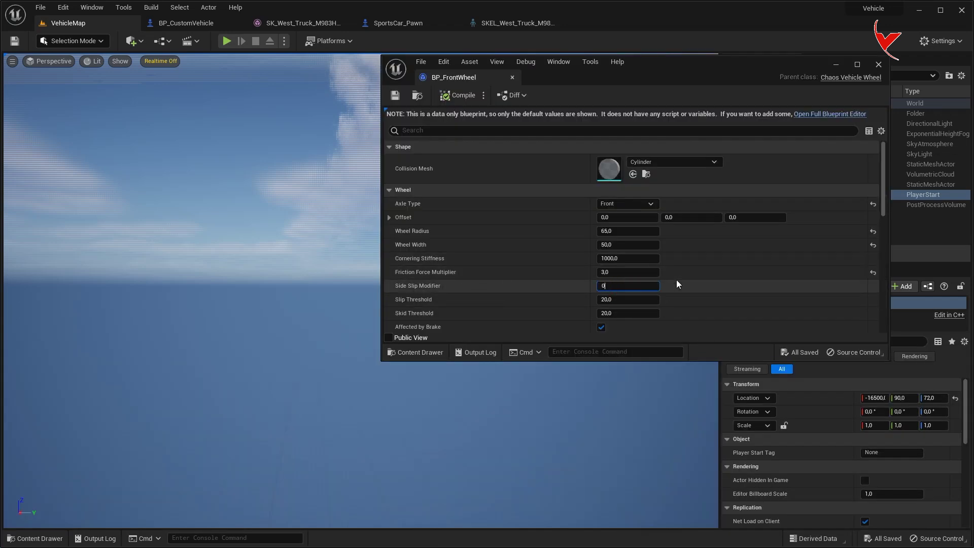
{"action": "key", "text": "Return"}
{"action": "key", "text": "ctrl+s"}
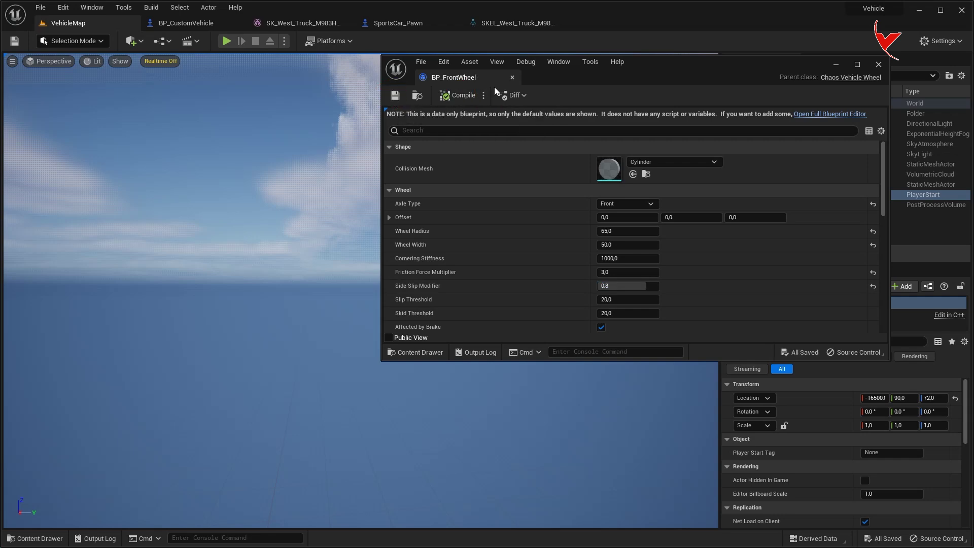
Test-drive the truck weaving left and right, then stop and focus on the PlayerStart.
{"action": "left_click", "coordinate": [232, 44]}
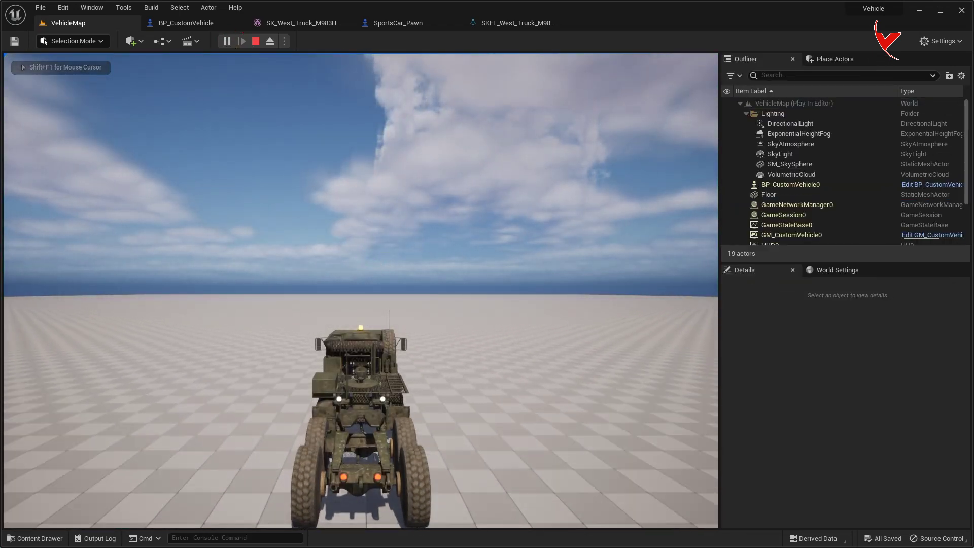
{"action": "key", "text": "a"}
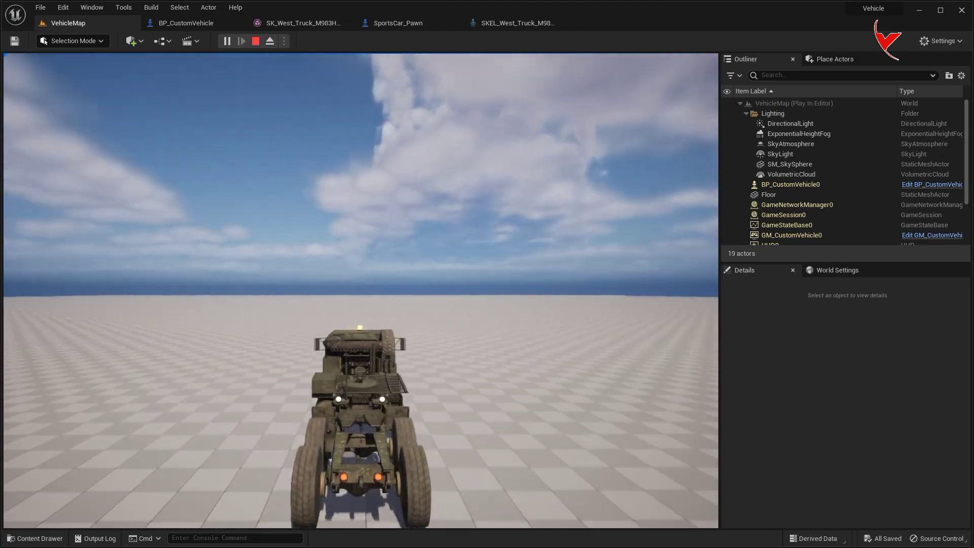
{"action": "key", "text": "d"}
{"action": "key", "text": "a"}
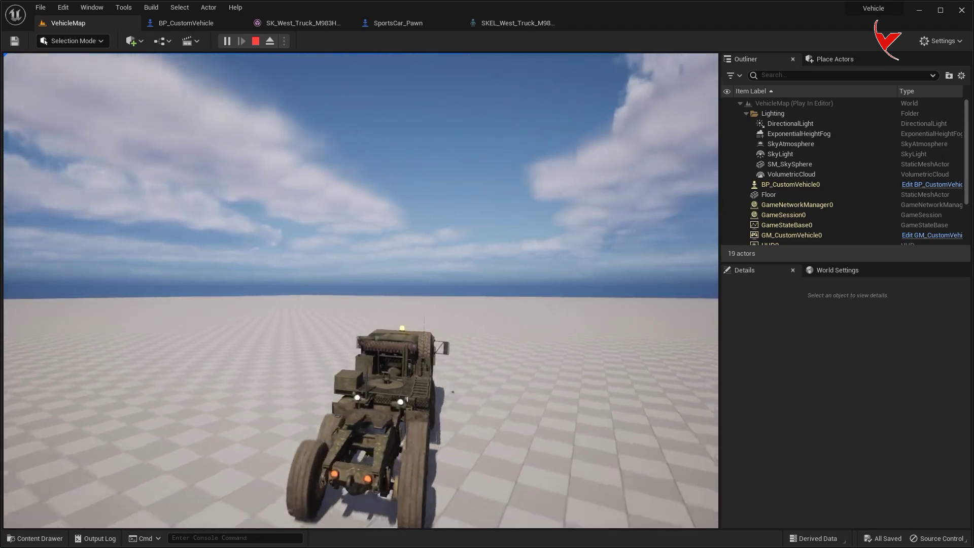
{"action": "key", "text": "d"}
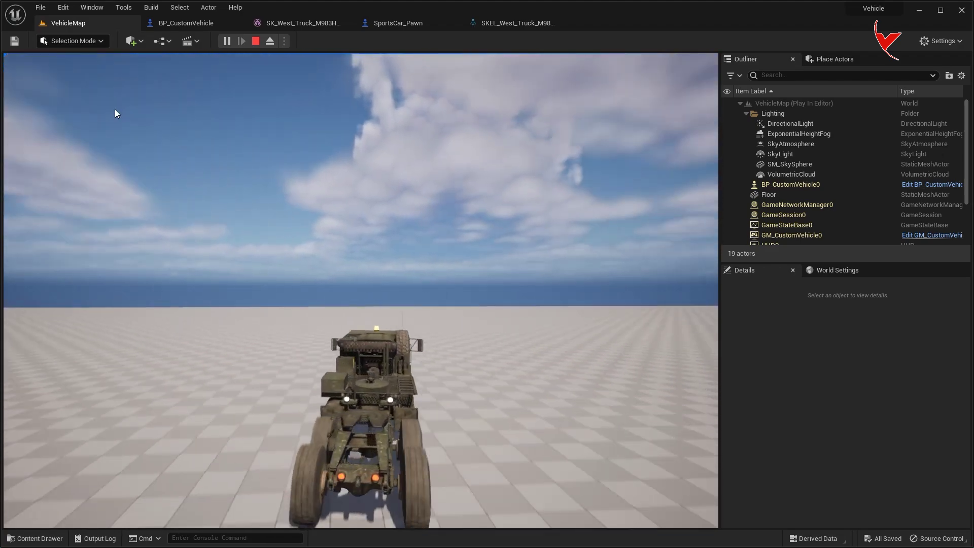
{"action": "key", "text": "Escape"}
{"action": "key", "text": "f"}
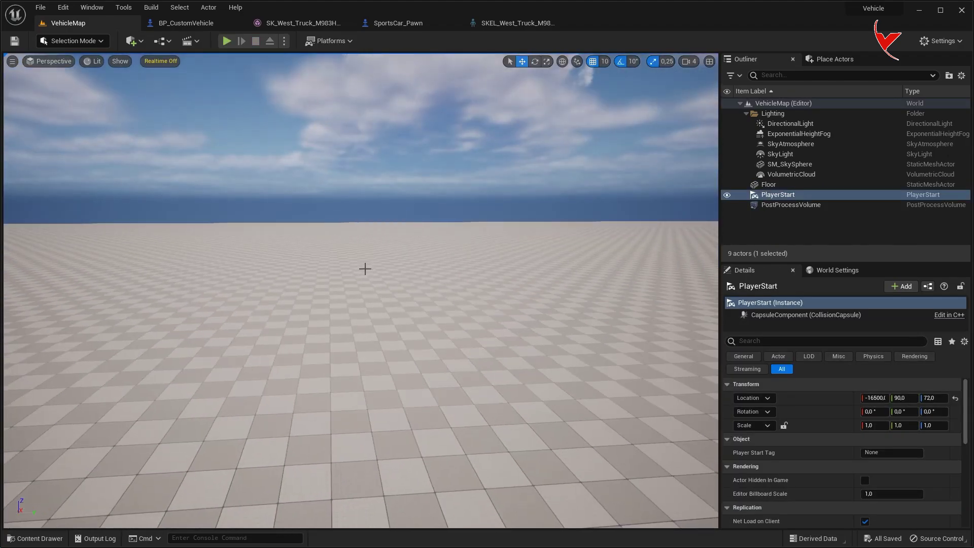
Place a Cube in the level and raise it off the floor.
{"action": "left_click", "coordinate": [819, 63]}
{"action": "type", "text": "cube"}
{"action": "left_click_drag", "start_coordinate": [739, 100], "coordinate": [324, 217]}
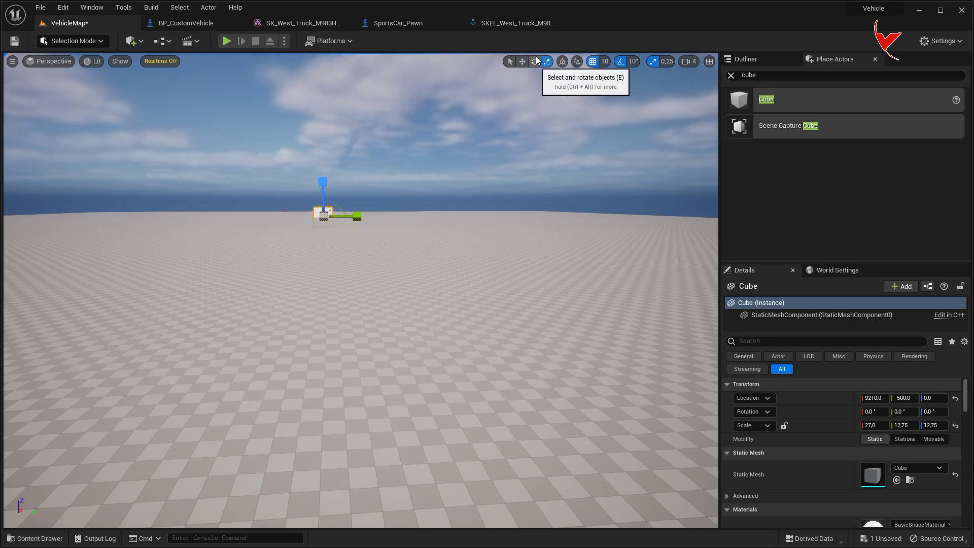
{"action": "left_click", "coordinate": [522, 61]}
{"action": "left_click_drag", "start_coordinate": [323, 178], "coordinate": [326, 168]}
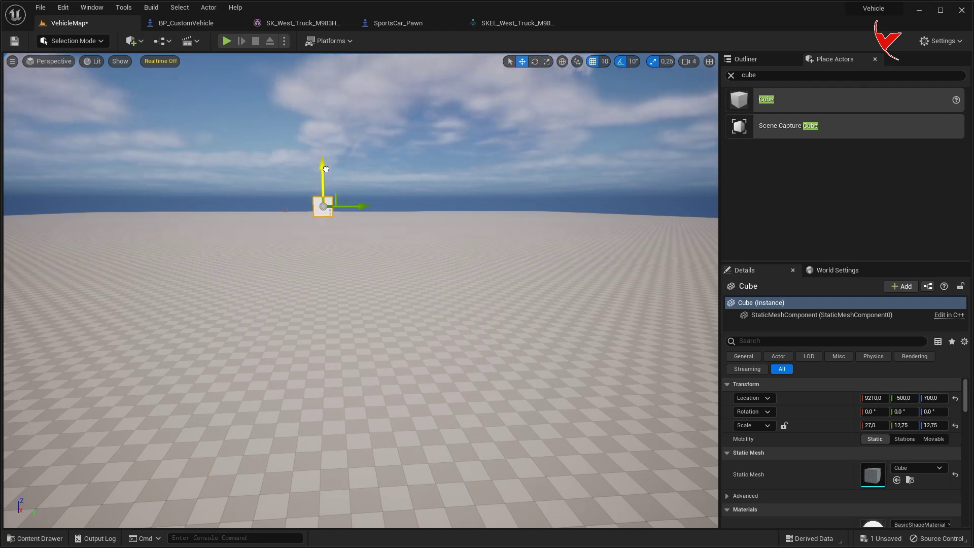
Spread additional cubes far out along the Y axis, with view speed set to 6.
{"action": "left_click_drag", "start_coordinate": [538, 209], "coordinate": [550, 207]}
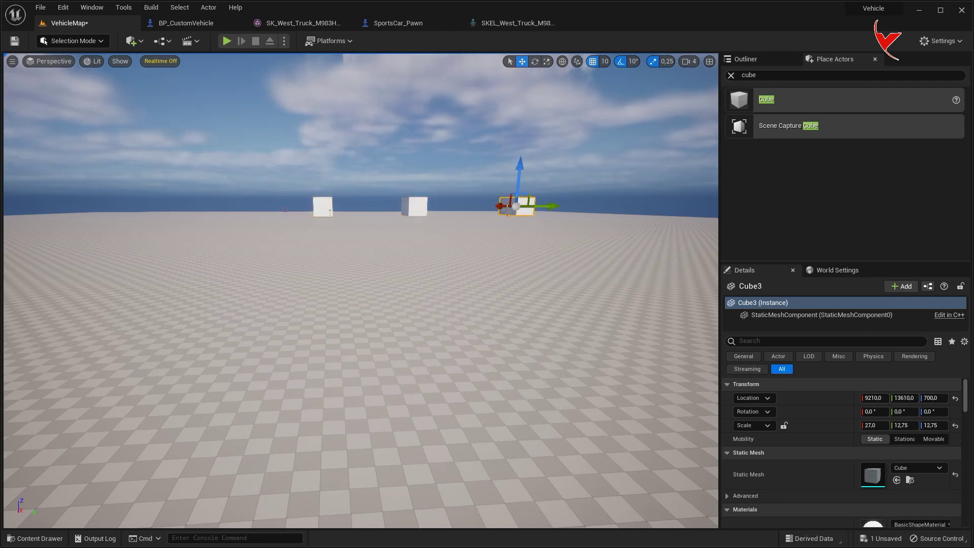
{"action": "left_click_drag", "start_coordinate": [283, 222], "coordinate": [328, 214], "text": "shift"}
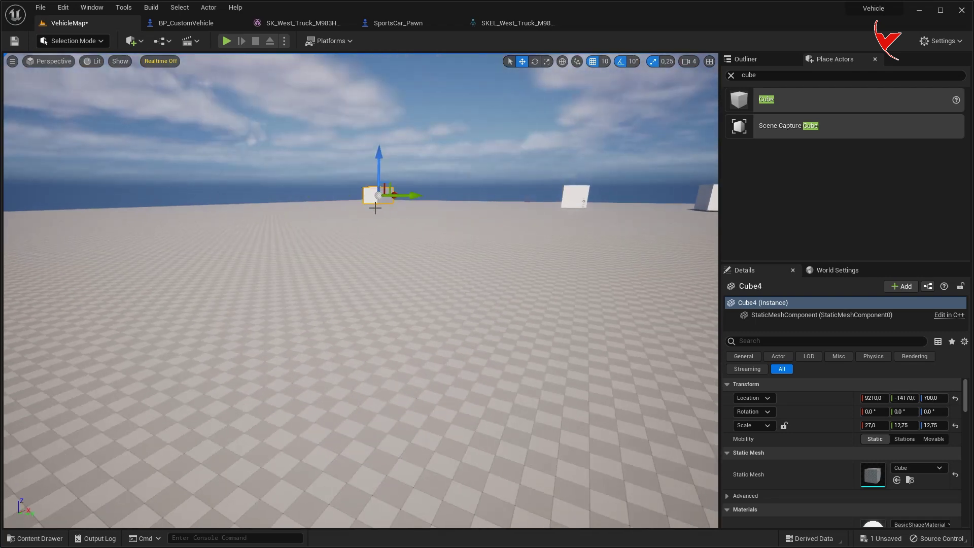
{"action": "mouse_move", "coordinate": [325, 183]}
{"action": "right_mouse_down"}
{"action": "mouse_move", "coordinate": [284, 197]}
{"action": "mouse_move", "coordinate": [296, 147]}
{"action": "right_mouse_up"}
{"action": "left_click", "coordinate": [695, 62]}
{"action": "left_click_drag", "start_coordinate": [373, 161], "coordinate": [408, 163]}
{"action": "left_click", "coordinate": [577, 182]}
{"action": "left_click_drag", "start_coordinate": [505, 175], "coordinate": [678, 319]}
{"action": "mouse_move", "coordinate": [677, 319]}
{"action": "right_mouse_down"}
{"action": "mouse_move", "coordinate": [491, 241]}
{"action": "mouse_move", "coordinate": [558, 239]}
{"action": "right_mouse_up"}
{"action": "left_click", "coordinate": [490, 237], "text": "ctrl"}
Test-drive the truck past the cubes, steering left, then stop.
{"action": "left_click", "coordinate": [227, 40]}
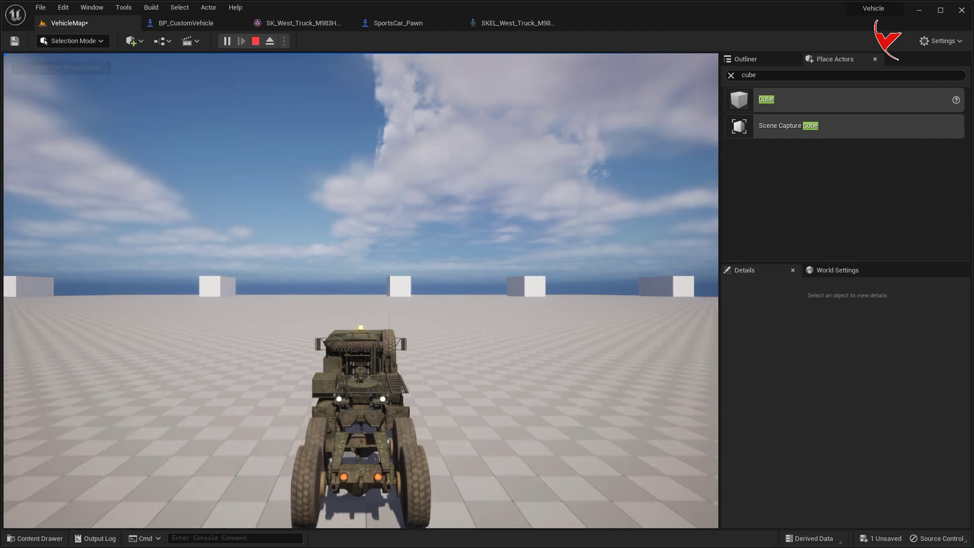
{"action": "key", "text": "a"}
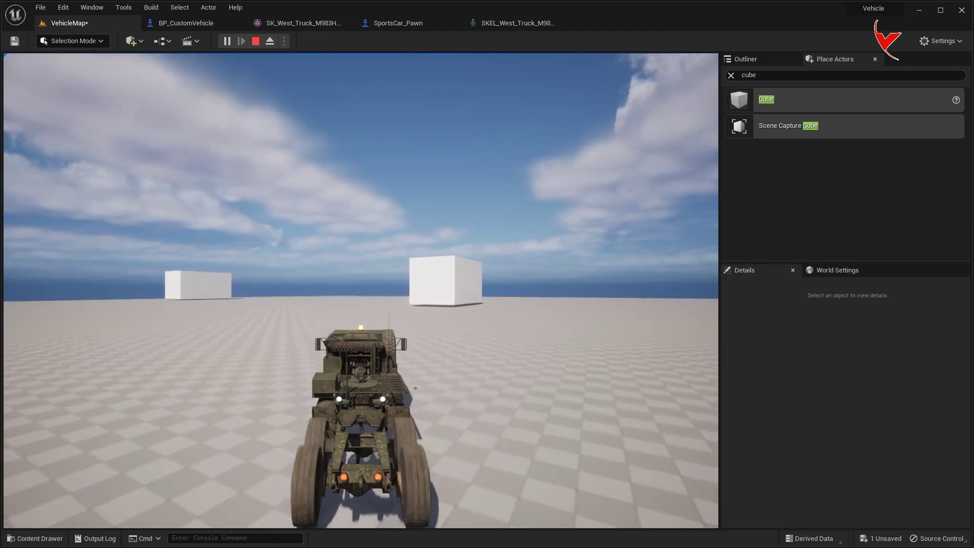
{"action": "key", "text": "a"}
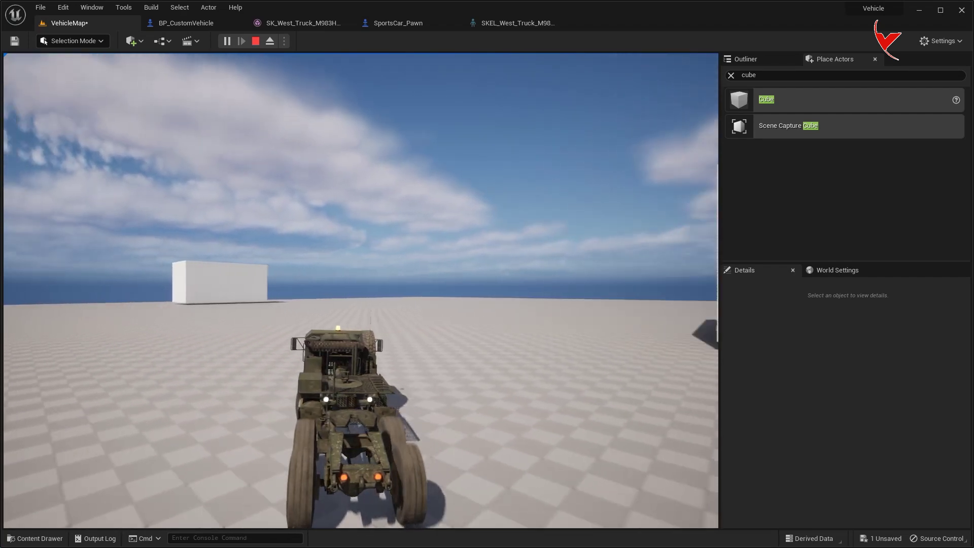
{"action": "key", "text": "Escape"}
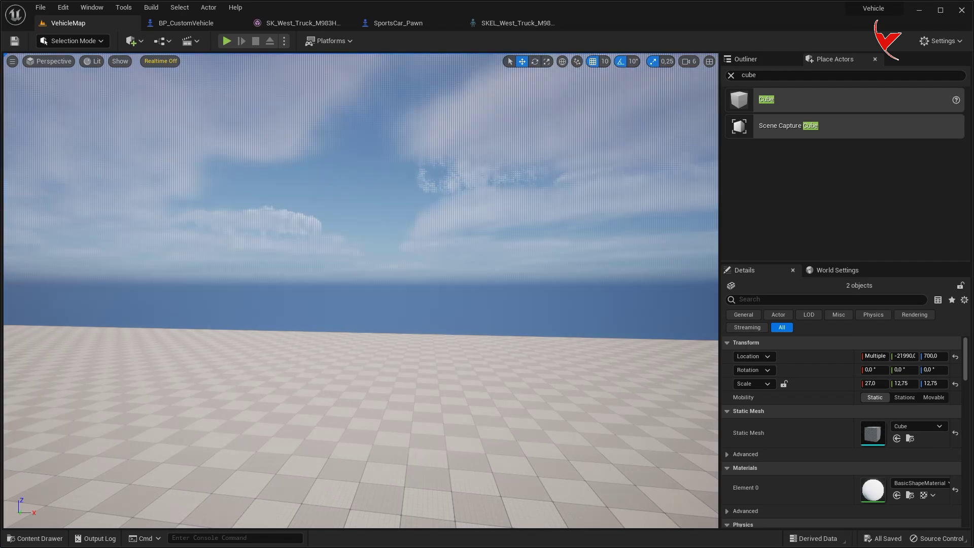
{"action": "key", "text": "ctrl+space"}
Copy the VehicleUI widget from VehicleTemplate/Blueprints into the CustomVehicle folder.
{"action": "left_click", "coordinate": [214, 358]}
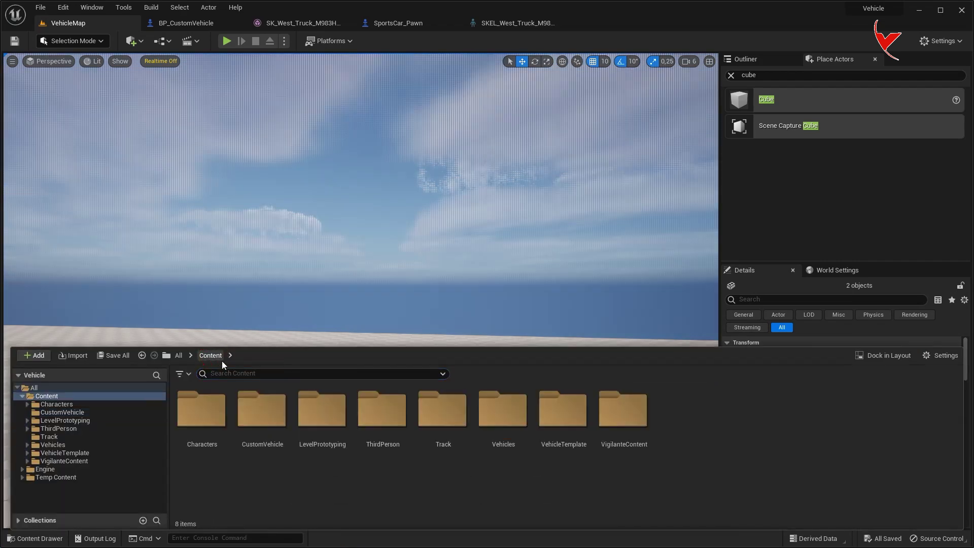
{"action": "double_click", "coordinate": [563, 411]}
{"action": "double_click", "coordinate": [216, 409]}
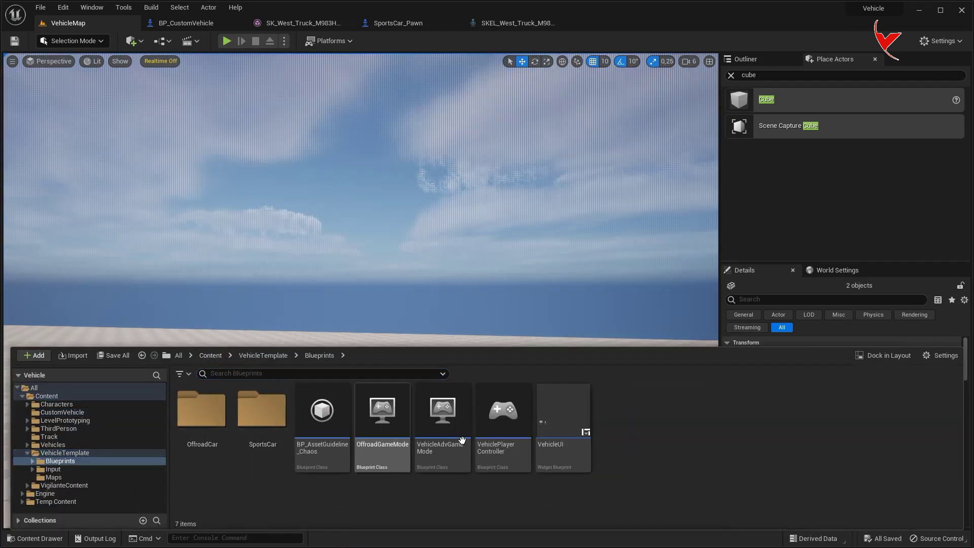
{"action": "left_click_drag", "start_coordinate": [568, 424], "coordinate": [63, 413]}
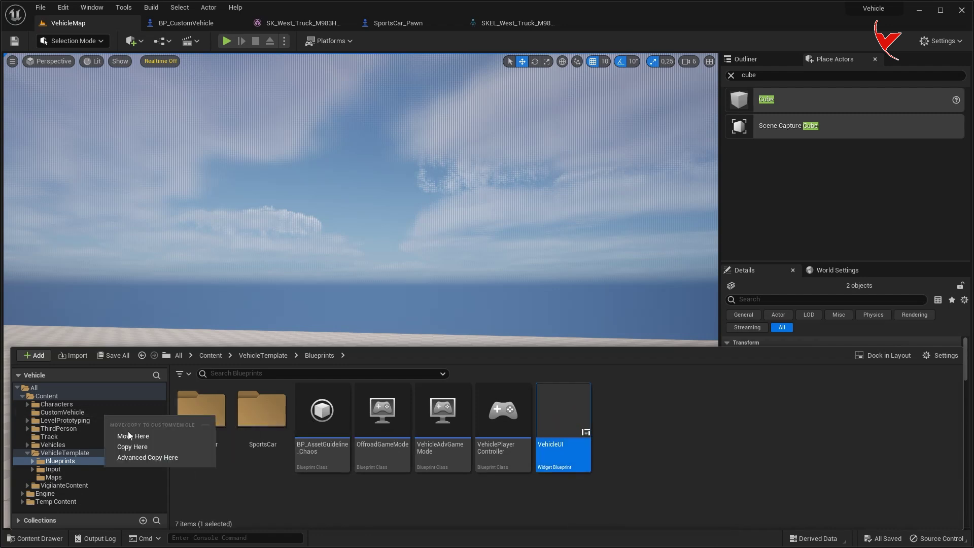
{"action": "left_click", "coordinate": [130, 445]}
{"action": "left_click", "coordinate": [62, 412]}
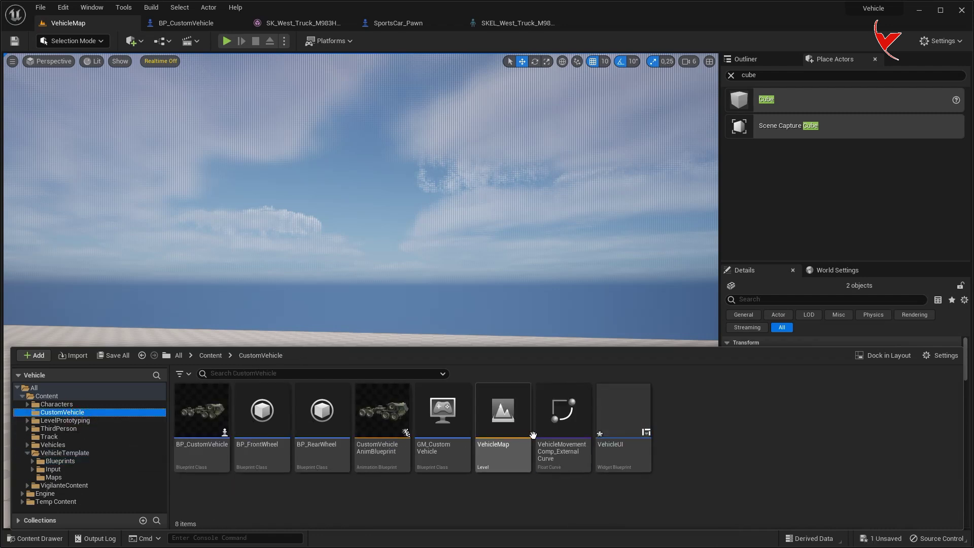
Rename the copied widget to CustomVehicleUI.
{"action": "left_click", "coordinate": [609, 446]}
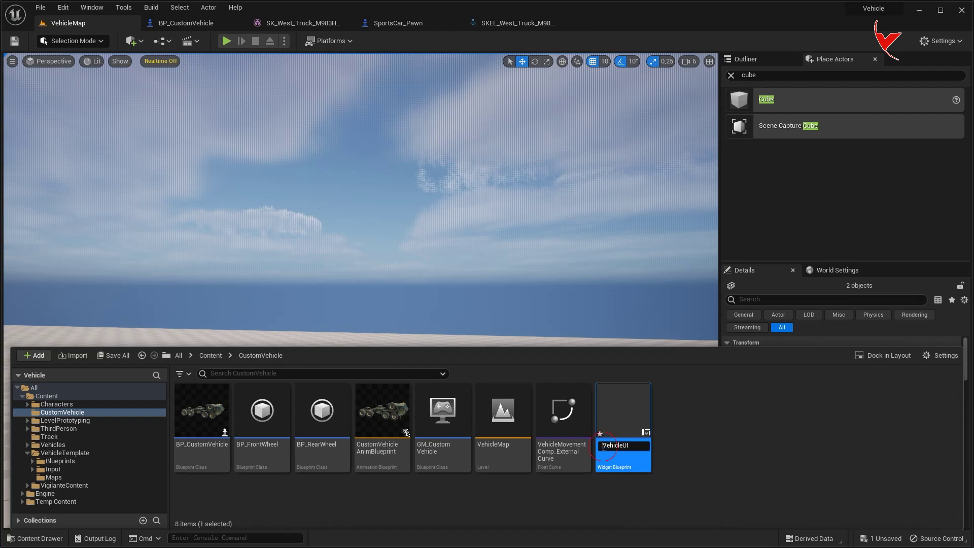
{"action": "type", "text": "Custom"}
{"action": "key", "text": "Return"}
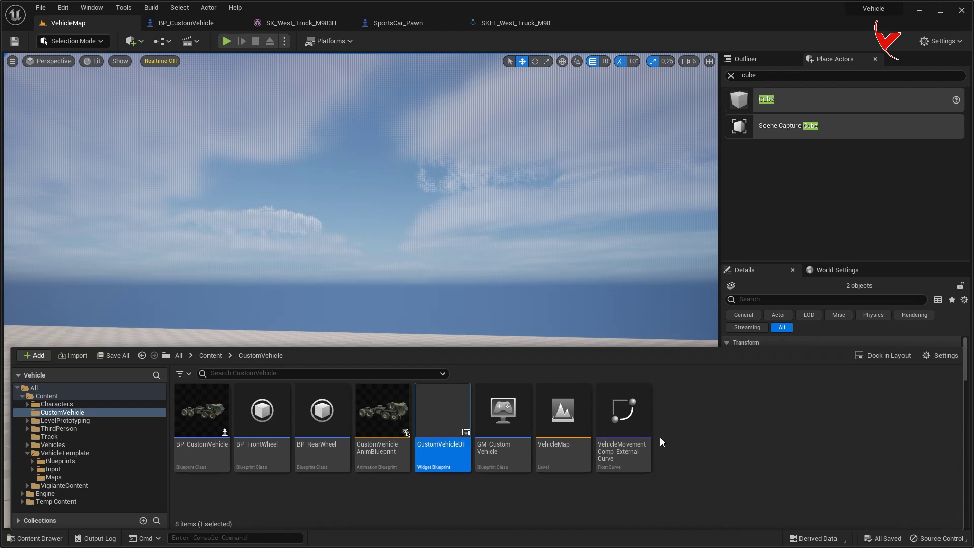
{"action": "left_click", "coordinate": [221, 25]}
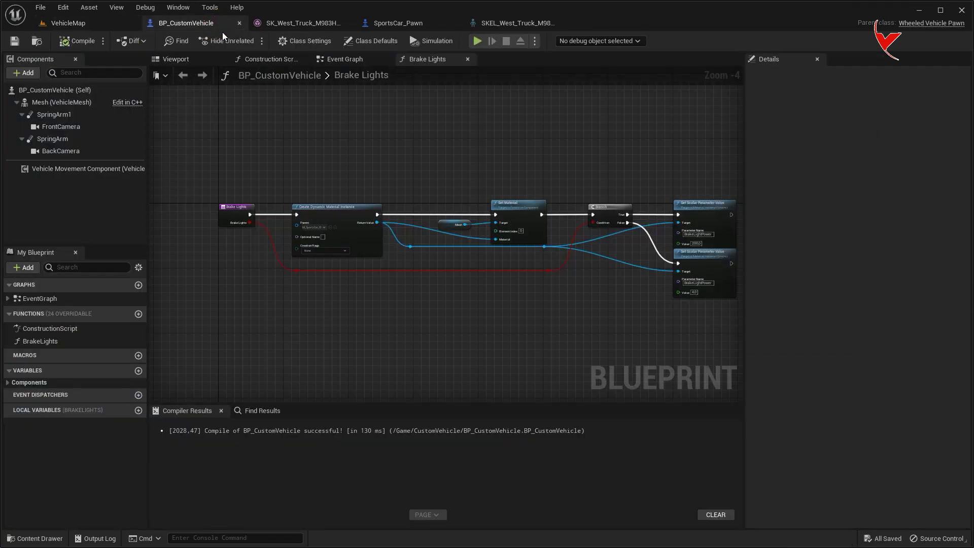
Close the extra editors and Brake Lights graph, and widen the movement nodes' comment box.
{"action": "left_click", "coordinate": [321, 22]}
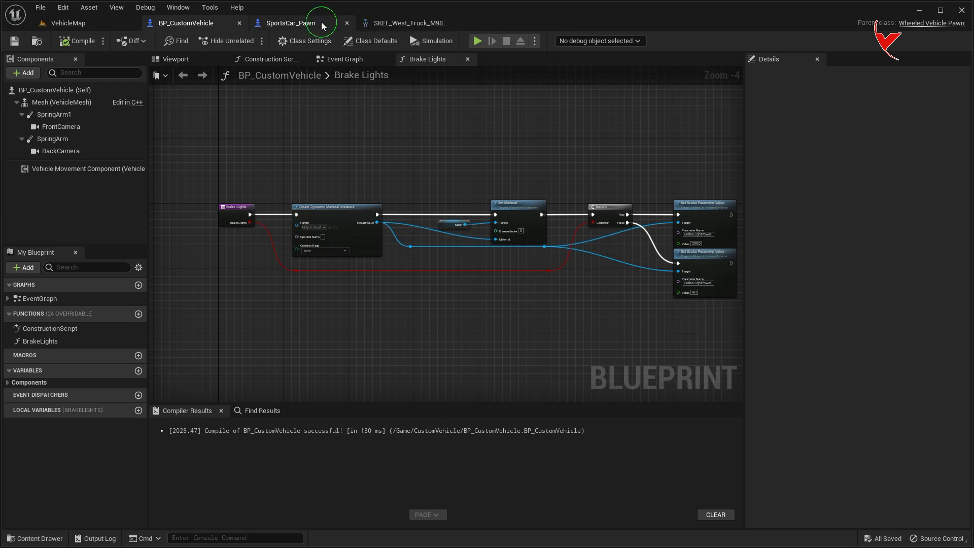
{"action": "left_click", "coordinate": [321, 22]}
{"action": "left_click", "coordinate": [321, 22]}
{"action": "left_click", "coordinate": [467, 59]}
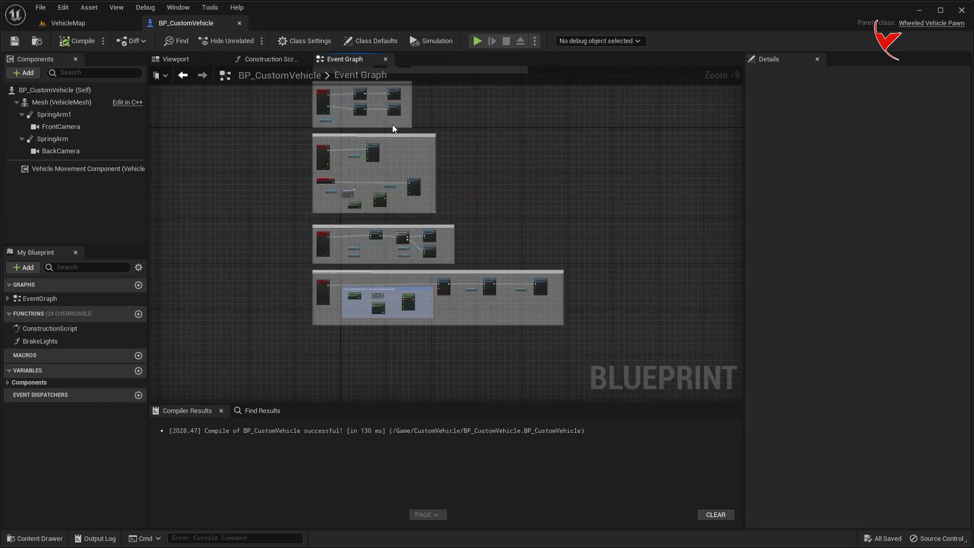
{"action": "scroll", "coordinate": [440, 278], "scroll_direction": "up", "scroll_amount": 11}
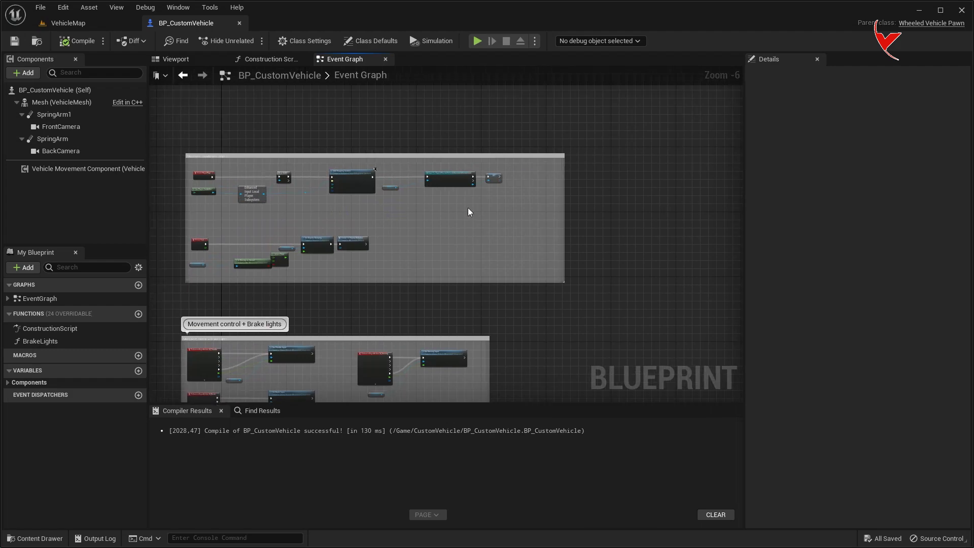
{"action": "left_click_drag", "start_coordinate": [582, 193], "coordinate": [801, 206]}
{"action": "scroll", "coordinate": [414, 229], "scroll_direction": "down", "scroll_amount": 3}
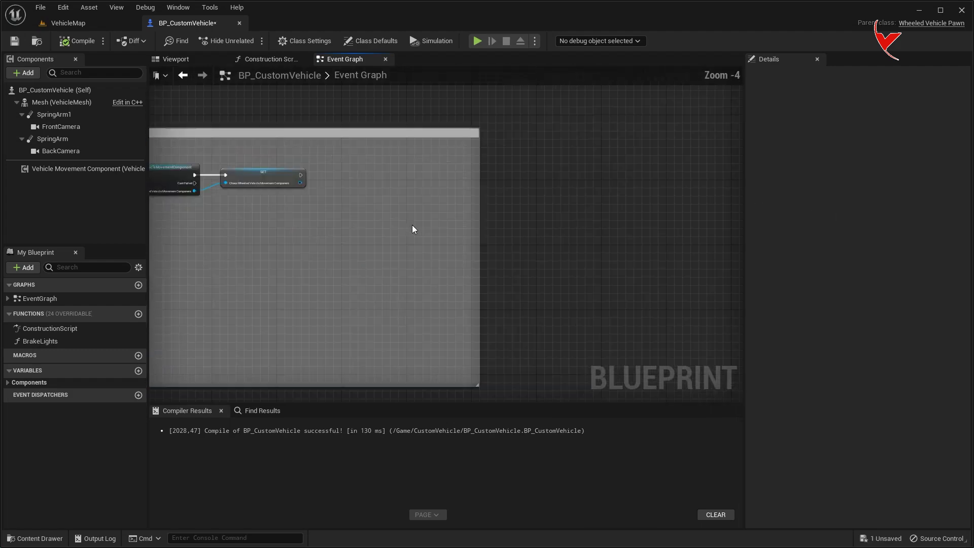
{"action": "left_click_drag", "start_coordinate": [479, 216], "coordinate": [678, 217]}
{"action": "scroll", "coordinate": [384, 161], "scroll_direction": "up", "scroll_amount": 3}
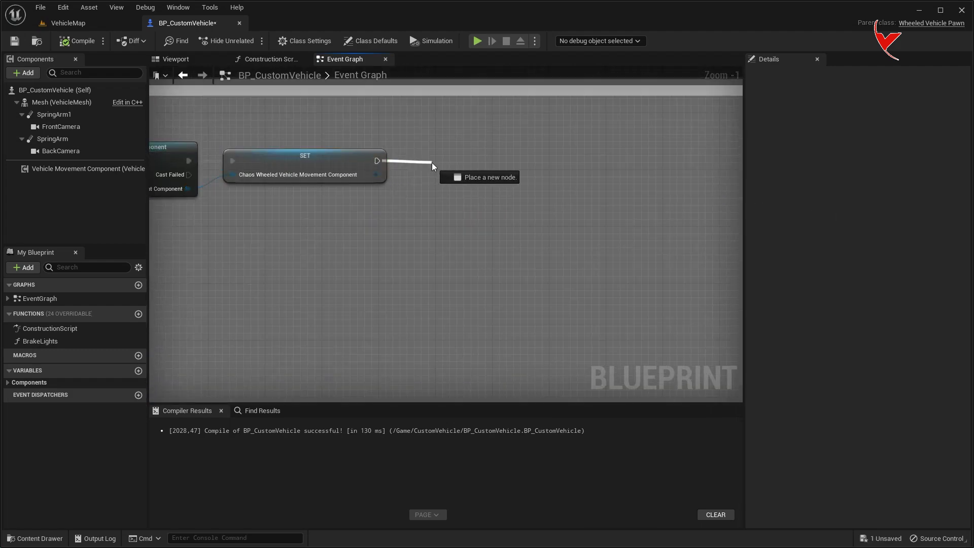
Add a Create Widget node after SET with class CustomVehicleUI.
{"action": "left_click_drag", "start_coordinate": [432, 166], "coordinate": [432, 166]}
{"action": "type", "text": "create wid"}
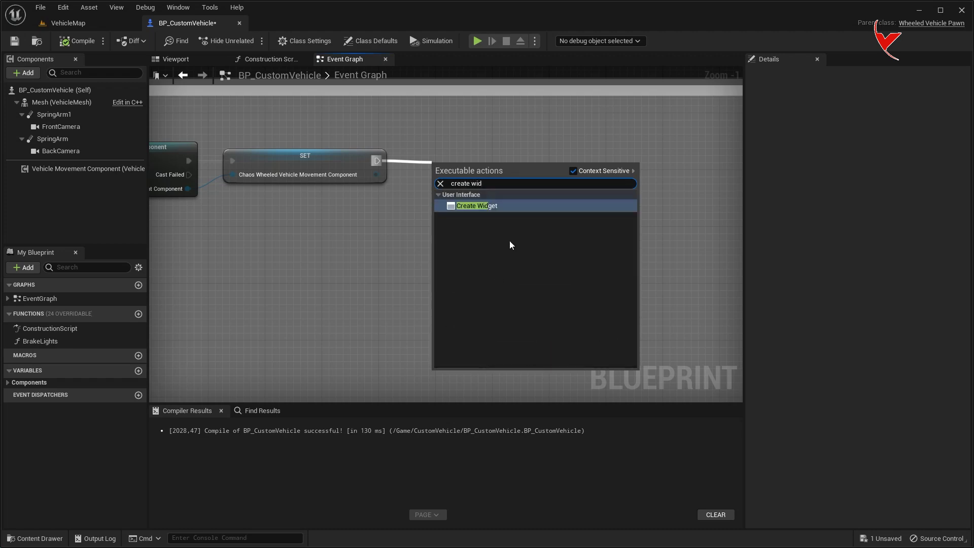
{"action": "key", "text": "Return"}
{"action": "left_click", "coordinate": [512, 183]}
{"action": "left_click_drag", "start_coordinate": [449, 419], "coordinate": [476, 183]}
{"action": "right_click_drag", "start_coordinate": [566, 175], "coordinate": [409, 190]}
Promote the widget's Return Value to variable CustomWidget and add an Add to Viewport node.
{"action": "right_click", "coordinate": [409, 189]}
{"action": "left_click", "coordinate": [442, 211]}
{"action": "type", "text": "CustomWid"}
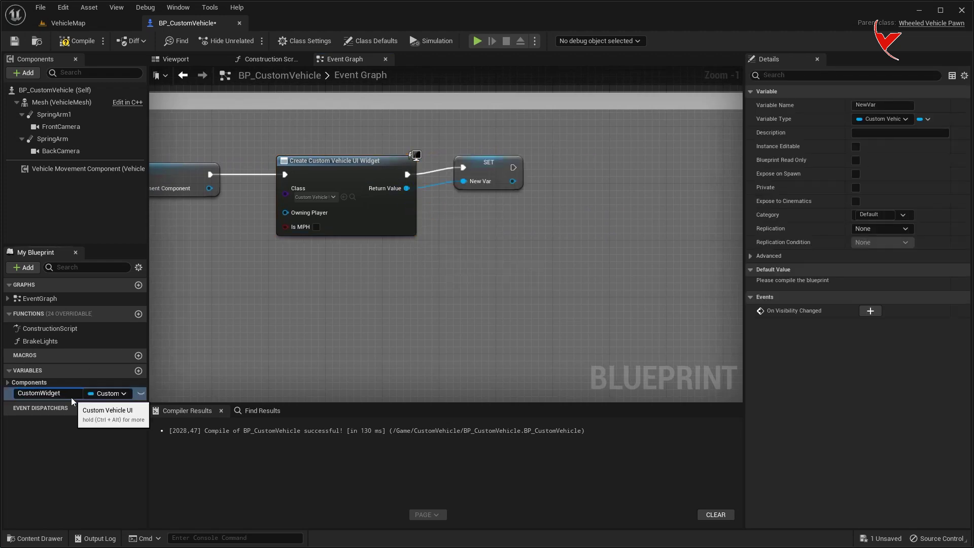
{"action": "type", "text": "get"}
{"action": "left_click", "coordinate": [538, 189]}
{"action": "left_click_drag", "start_coordinate": [583, 187], "coordinate": [582, 186]}
{"action": "left_click", "coordinate": [629, 317]}
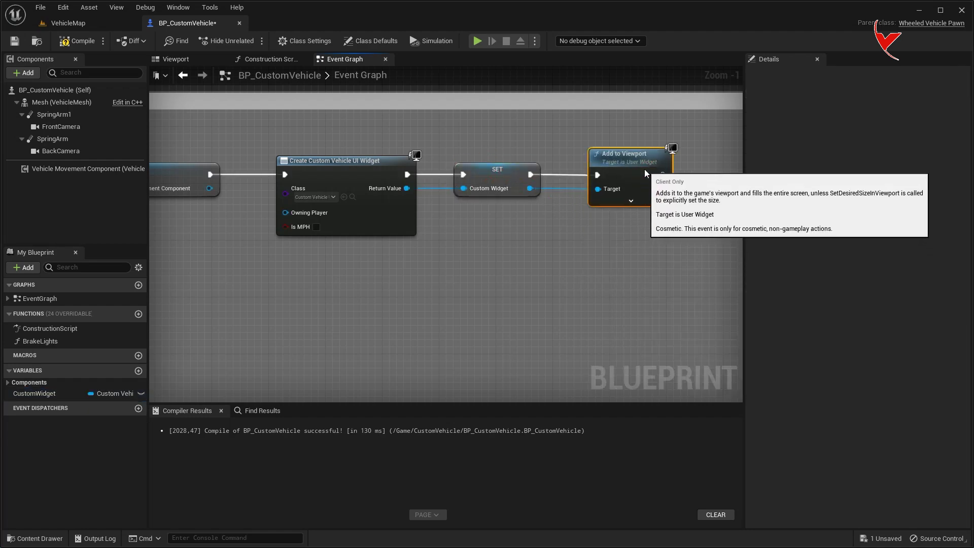
Play VehicleMap briefly to check the HUD, then return to BP_CustomVehicle.
{"action": "left_click", "coordinate": [68, 23]}
{"action": "left_click", "coordinate": [226, 41]}
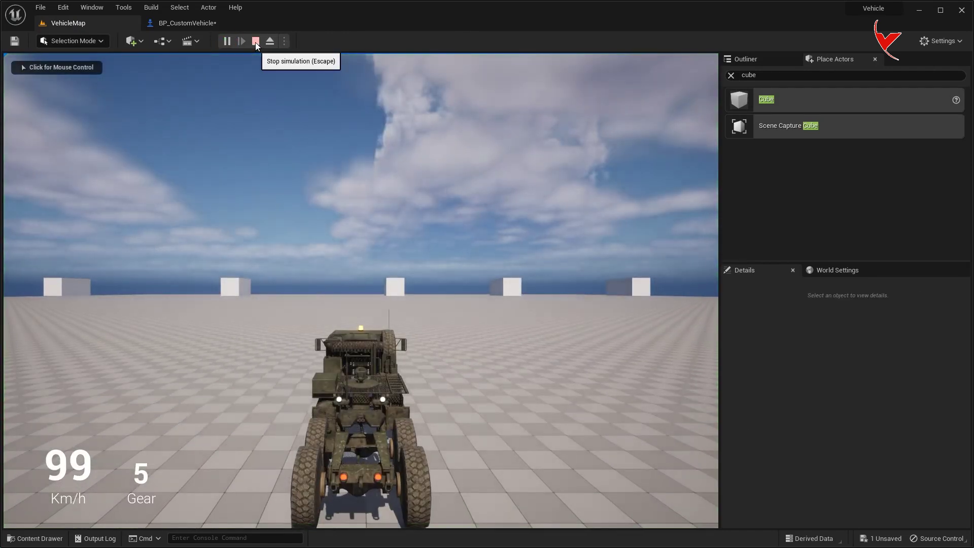
{"action": "left_click", "coordinate": [255, 42]}
{"action": "left_click", "coordinate": [213, 28]}
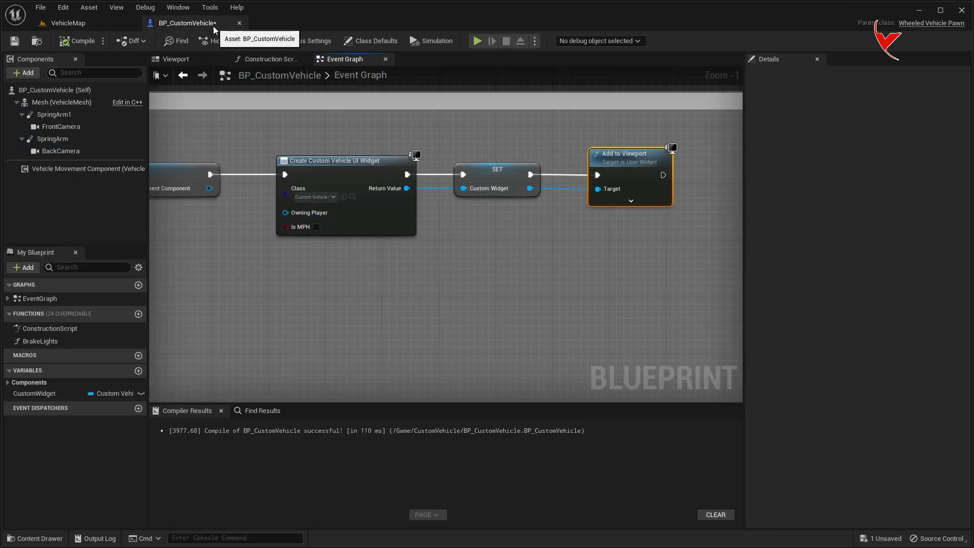
{"action": "key", "text": "ctrl+space"}
In CustomVehicleUI's graph, shift the gear-update nodes right and route New Gear through two reroutes.
{"action": "double_click", "coordinate": [434, 416]}
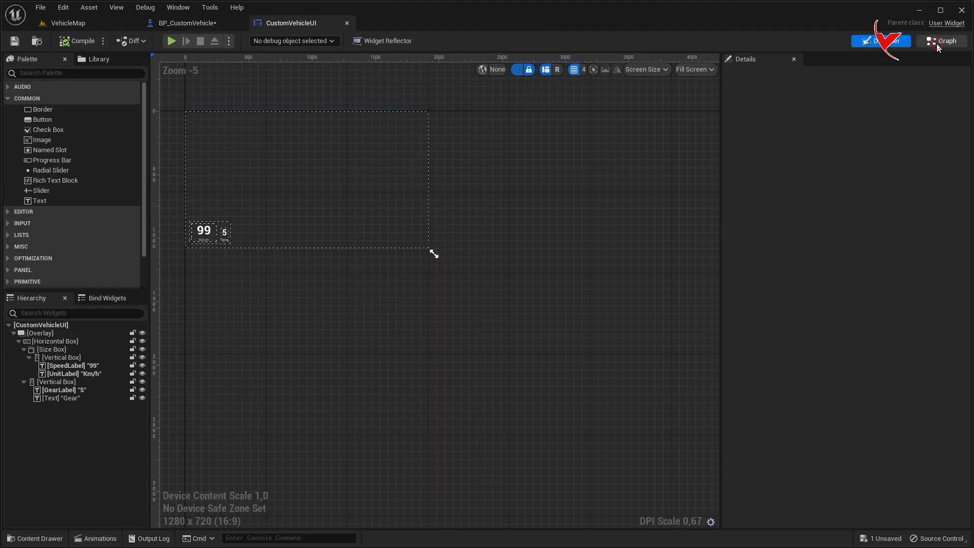
{"action": "left_click", "coordinate": [938, 44]}
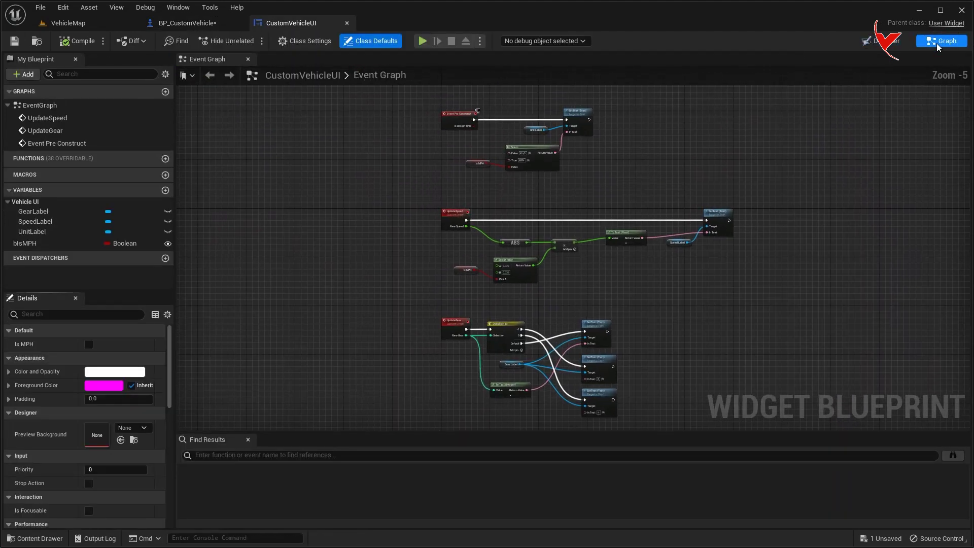
{"action": "scroll", "coordinate": [507, 355], "scroll_direction": "up", "scroll_amount": 3}
{"action": "scroll", "coordinate": [488, 364], "scroll_direction": "up", "scroll_amount": 3}
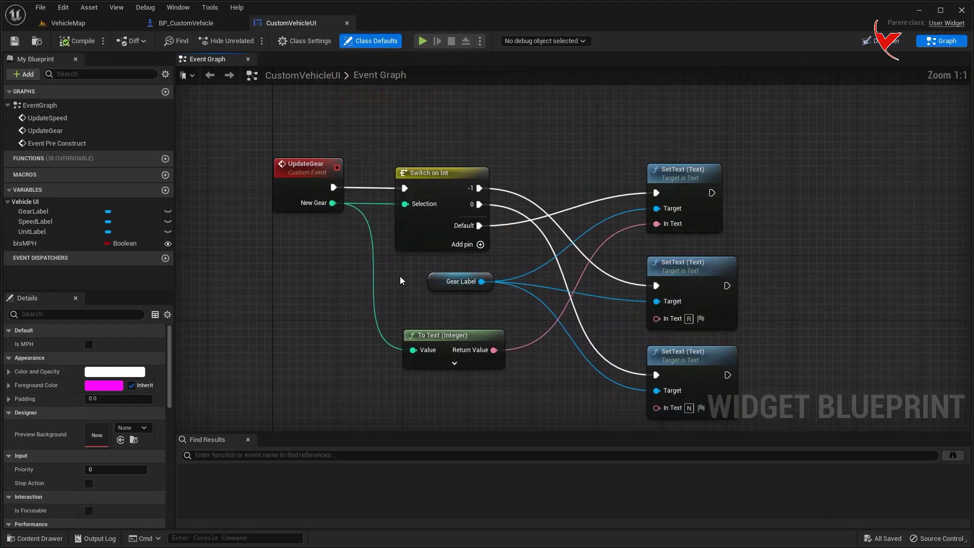
{"action": "scroll", "coordinate": [401, 280], "scroll_direction": "down", "scroll_amount": 1}
{"action": "left_click_drag", "start_coordinate": [345, 147], "coordinate": [664, 421]}
{"action": "mouse_move", "coordinate": [427, 321]}
{"action": "left_mouse_down"}
{"action": "mouse_move", "coordinate": [795, 329]}
{"action": "mouse_move", "coordinate": [859, 318]}
{"action": "left_mouse_up"}
{"action": "right_click_drag", "start_coordinate": [660, 288], "coordinate": [746, 300]}
{"action": "double_click", "coordinate": [821, 338]}
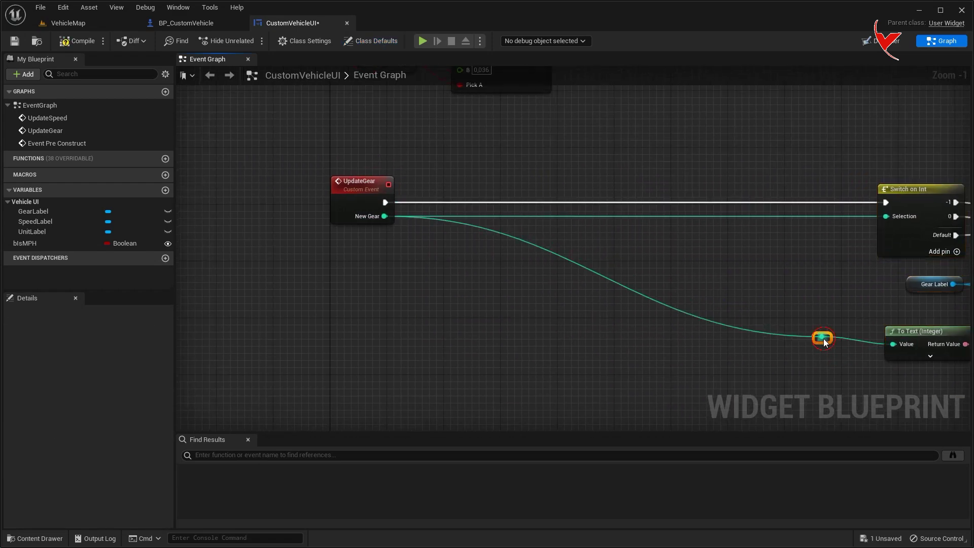
{"action": "left_click_drag", "start_coordinate": [823, 338], "coordinate": [885, 217]}
{"action": "left_click_drag", "start_coordinate": [815, 343], "coordinate": [812, 348]}
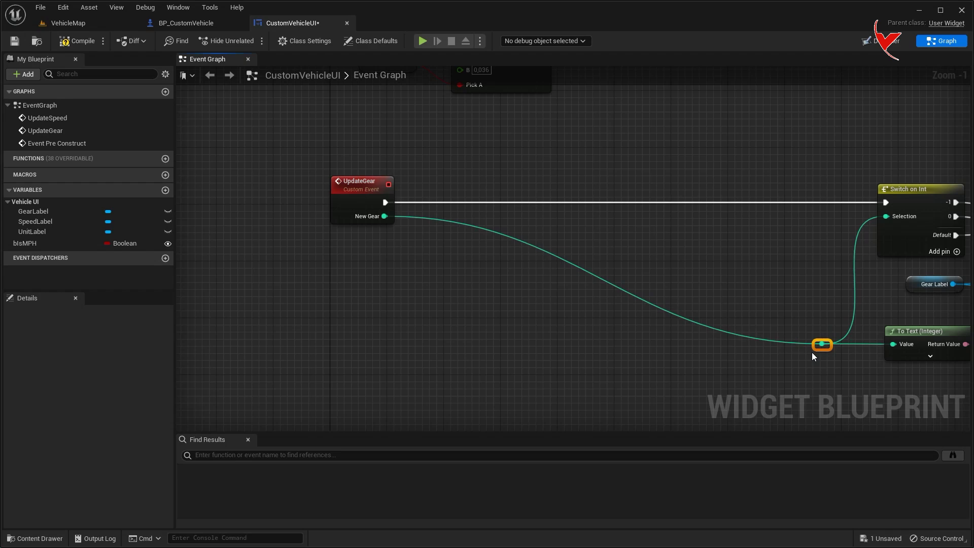
{"action": "double_click", "coordinate": [480, 224]}
{"action": "left_click_drag", "start_coordinate": [454, 343], "coordinate": [453, 351]}
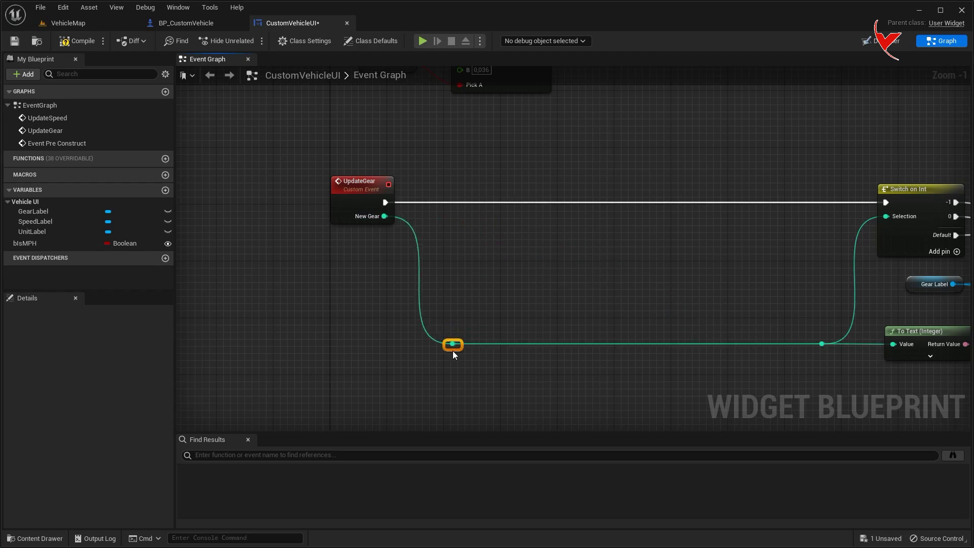
Bring in a Speed Label reference and add a float Speed input to UpdateGear above NewGear.
{"action": "left_click_drag", "start_coordinate": [57, 221], "coordinate": [486, 276]}
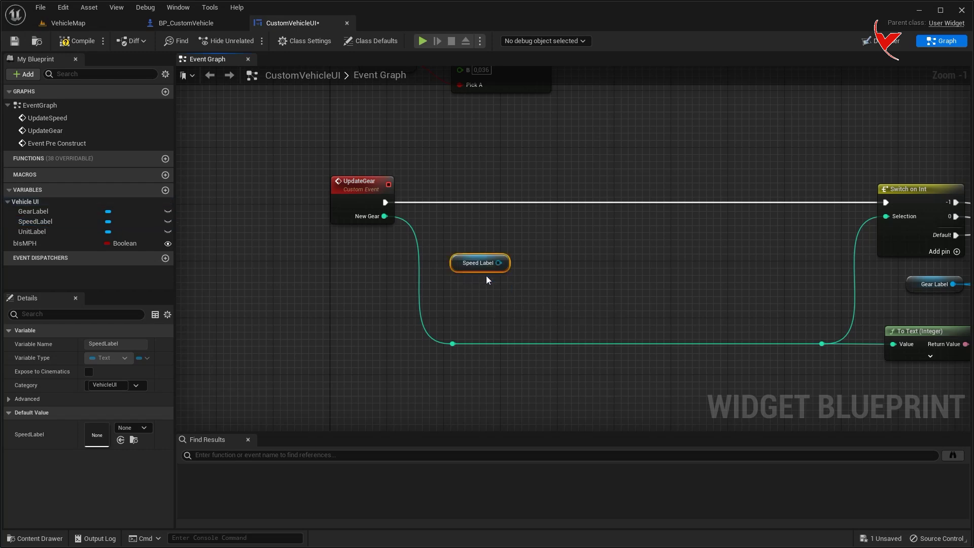
{"action": "left_click", "coordinate": [353, 190]}
{"action": "left_click", "coordinate": [160, 434]}
{"action": "double_click", "coordinate": [62, 461]}
{"action": "type", "text": "Speed"}
{"action": "left_click", "coordinate": [104, 461]}
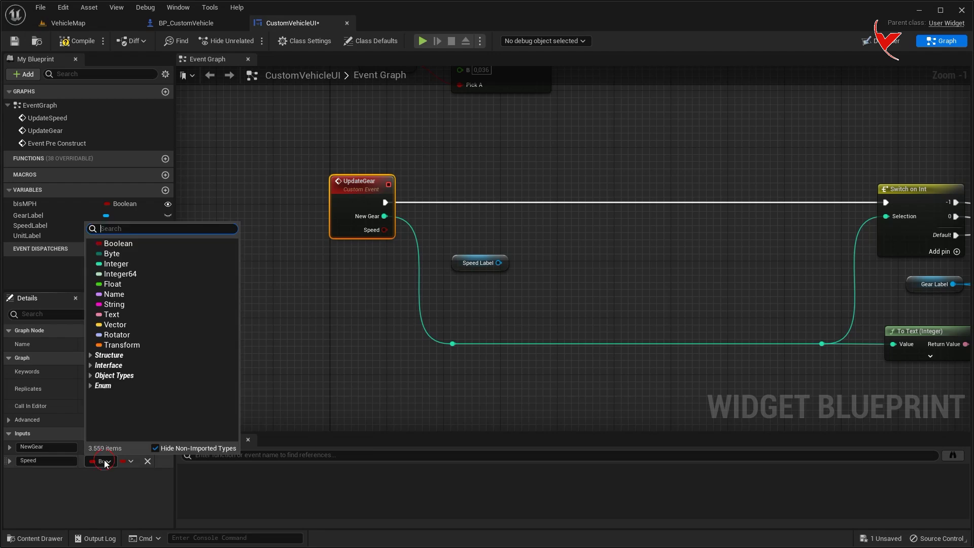
{"action": "left_click", "coordinate": [107, 283]}
{"action": "left_click_drag", "start_coordinate": [10, 461], "coordinate": [11, 445]}
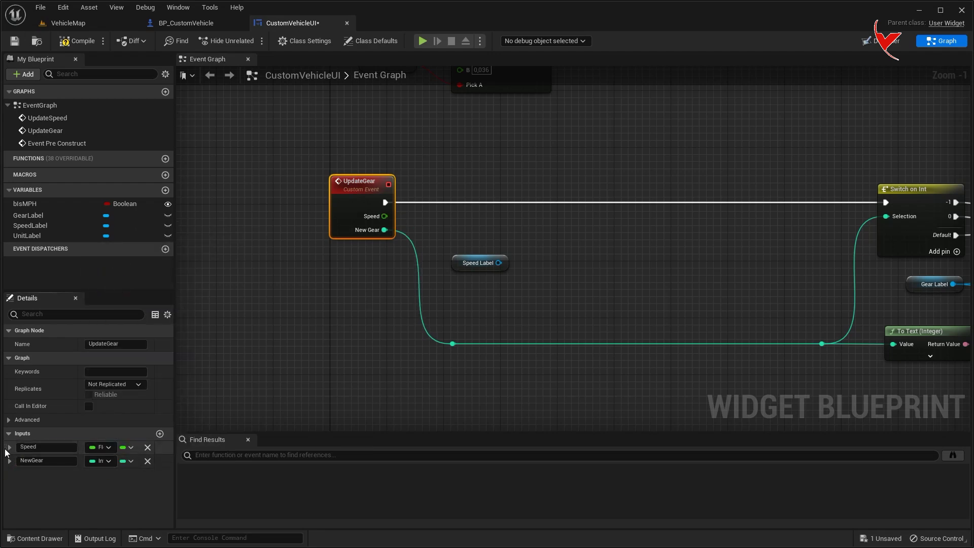
Convert Speed with a To Text (Float) node set to 3 minimum integral digits.
{"action": "left_click_drag", "start_coordinate": [384, 216], "coordinate": [581, 242]}
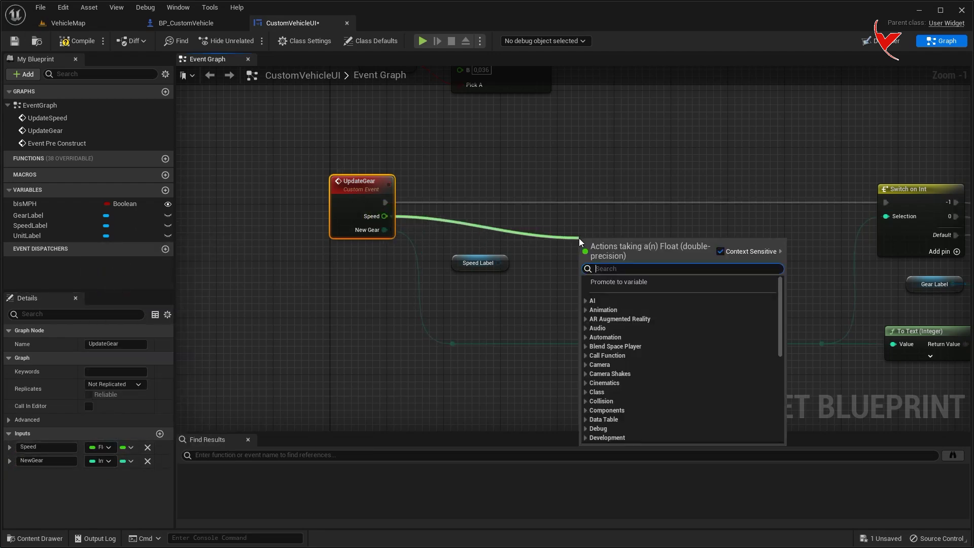
{"action": "type", "text": "to text"}
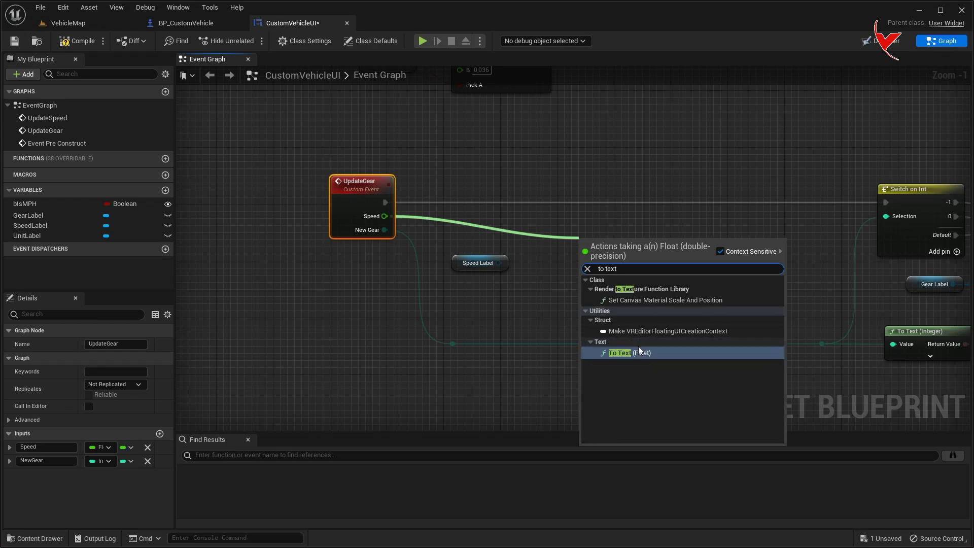
{"action": "key", "text": "Return"}
{"action": "left_click_drag", "start_coordinate": [611, 248], "coordinate": [555, 239]}
{"action": "mouse_move", "coordinate": [477, 263]}
{"action": "left_mouse_down"}
{"action": "mouse_move", "coordinate": [483, 282]}
{"action": "mouse_move", "coordinate": [521, 306]}
{"action": "left_mouse_up"}
{"action": "left_click", "coordinate": [538, 252]}
{"action": "left_click", "coordinate": [560, 263]}
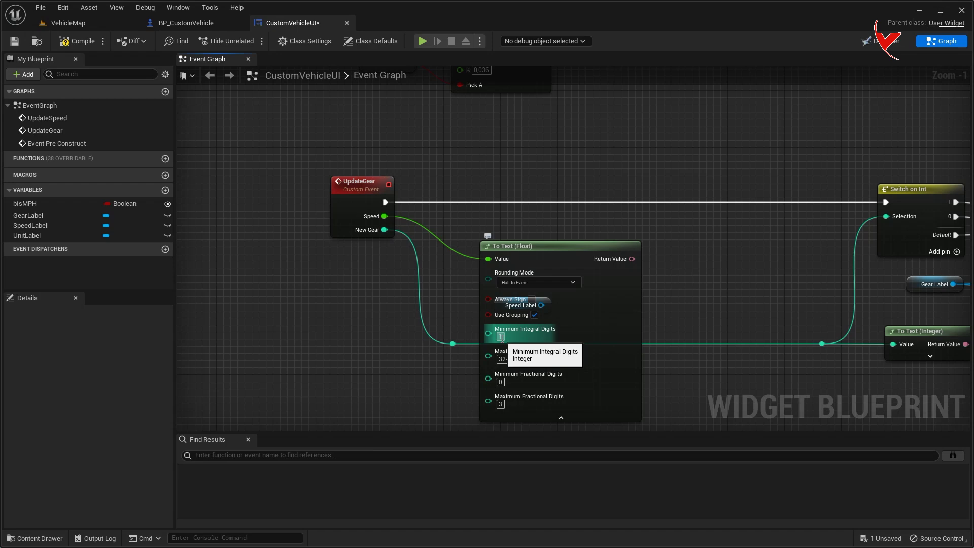
{"action": "type", "text": "3"}
{"action": "key", "text": "Tab"}
{"action": "type", "text": "3"}
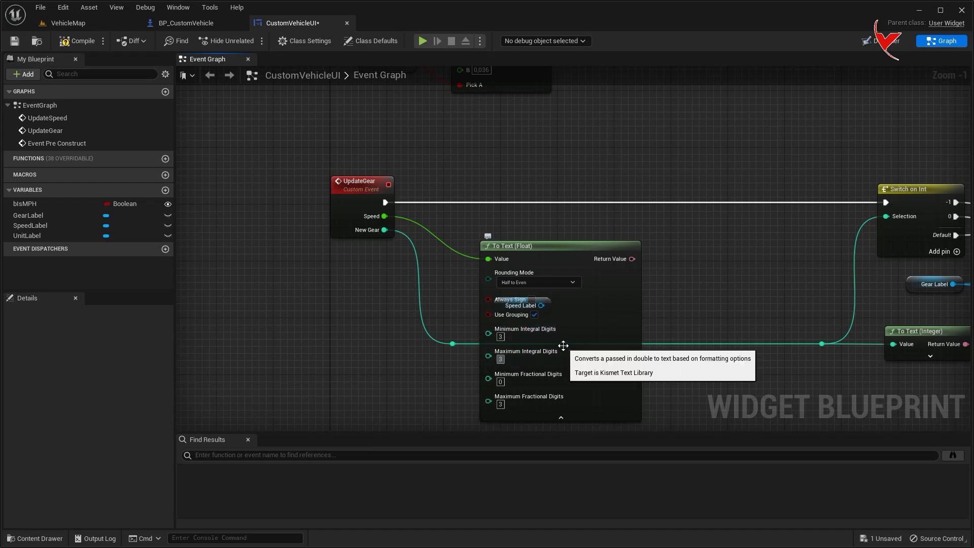
{"action": "left_click", "coordinate": [560, 416]}
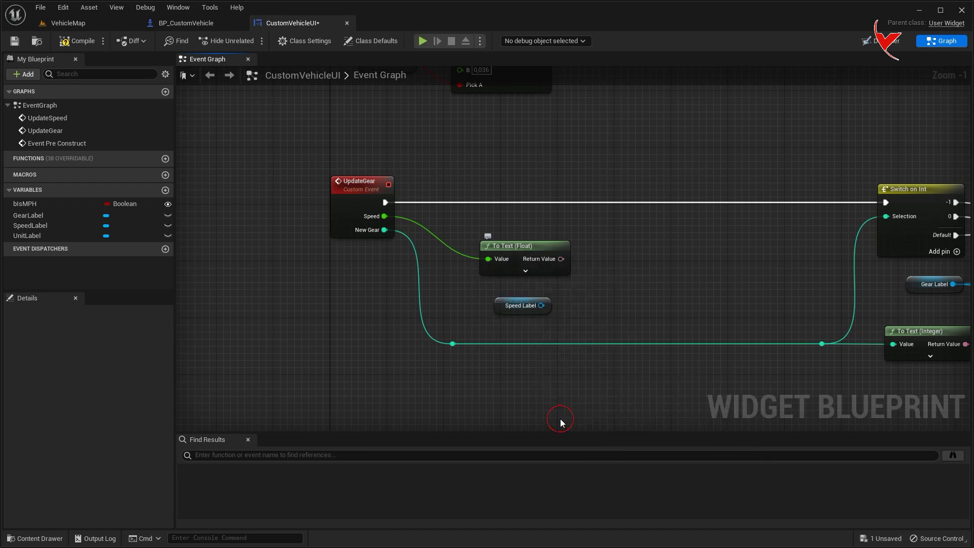
Add SetText on Speed Label, run from UpdateGear, with the formatted speed as its text.
{"action": "left_click_drag", "start_coordinate": [548, 305], "coordinate": [665, 200]}
{"action": "type", "text": "set text"}
{"action": "left_click", "coordinate": [712, 396]}
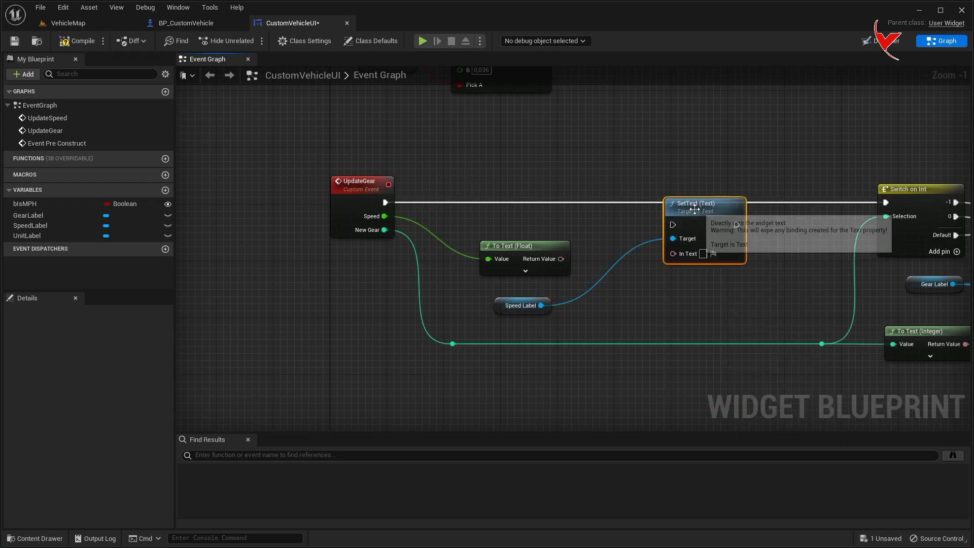
{"action": "left_click_drag", "start_coordinate": [690, 199], "coordinate": [676, 181]}
{"action": "left_click_drag", "start_coordinate": [385, 202], "coordinate": [658, 203]}
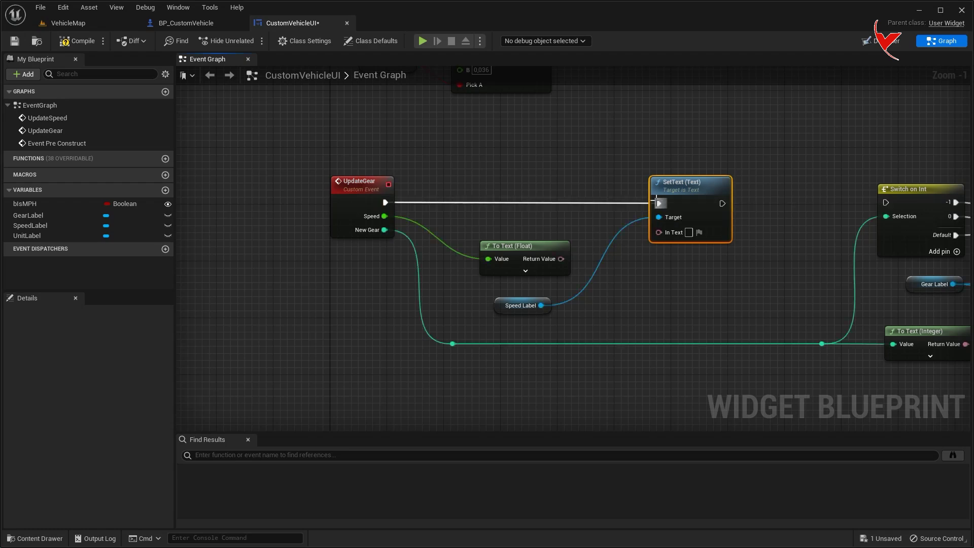
{"action": "left_click_drag", "start_coordinate": [560, 259], "coordinate": [657, 234]}
Add a Branch after SetText whose True output drives the gear switch.
{"action": "scroll", "coordinate": [507, 223], "scroll_direction": "down", "scroll_amount": 1}
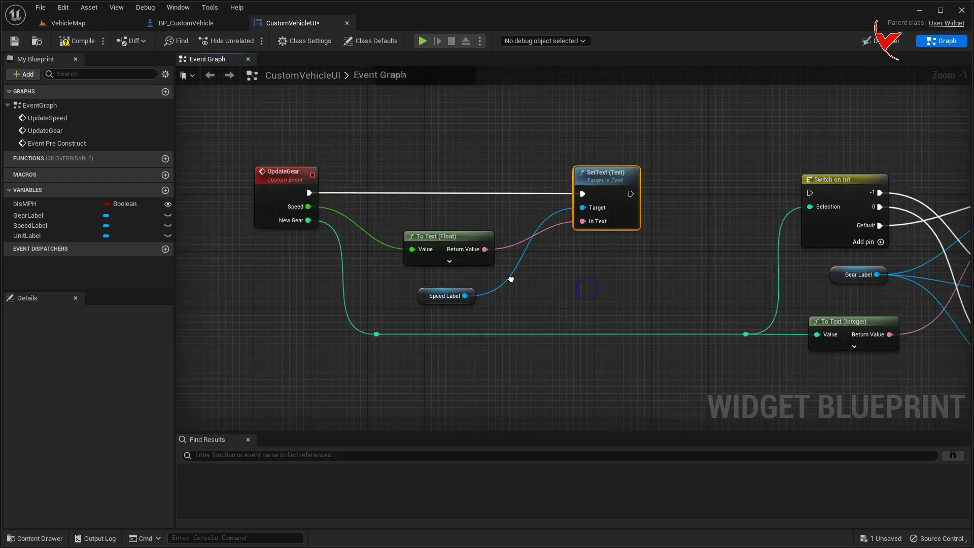
{"action": "scroll", "coordinate": [456, 223], "scroll_direction": "down", "scroll_amount": 1}
{"action": "scroll", "coordinate": [403, 221], "scroll_direction": "down", "scroll_amount": 2}
{"action": "left_click_drag", "start_coordinate": [449, 195], "coordinate": [601, 305]}
{"action": "left_click_drag", "start_coordinate": [477, 269], "coordinate": [550, 266]}
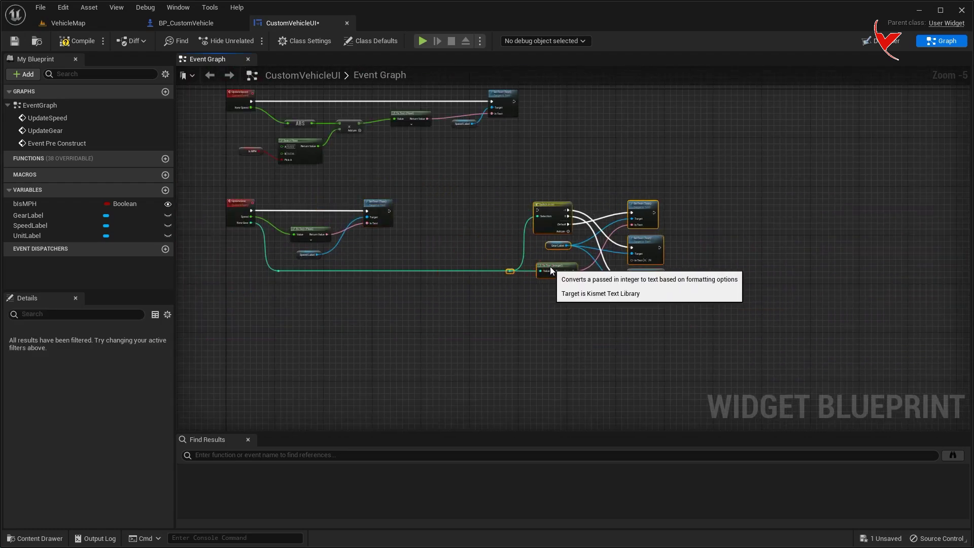
{"action": "left_click_drag", "start_coordinate": [389, 210], "coordinate": [422, 208]}
{"action": "left_click", "coordinate": [474, 378]}
{"action": "scroll", "coordinate": [442, 210], "scroll_direction": "up", "scroll_amount": 3}
{"action": "left_click_drag", "start_coordinate": [526, 191], "coordinate": [685, 191]}
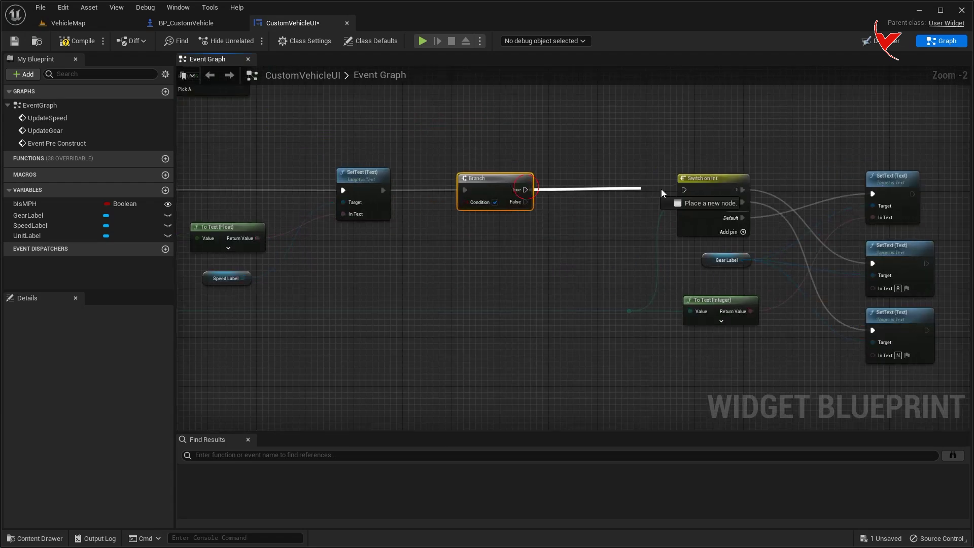
Check Speed != 0 through a reroute and send the Branch False output to the neutral N text.
{"action": "right_click_drag", "start_coordinate": [436, 247], "coordinate": [521, 235]}
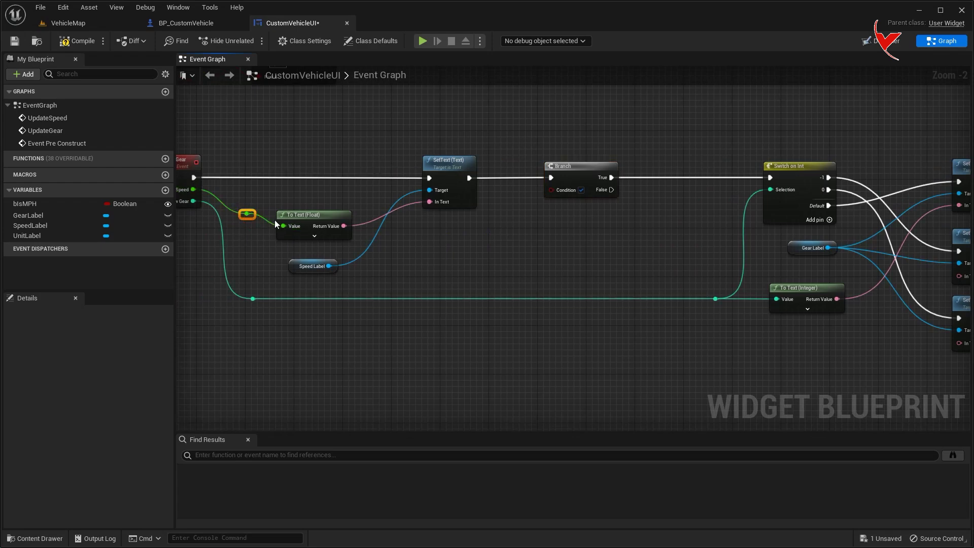
{"action": "left_click_drag", "start_coordinate": [300, 267], "coordinate": [304, 203]}
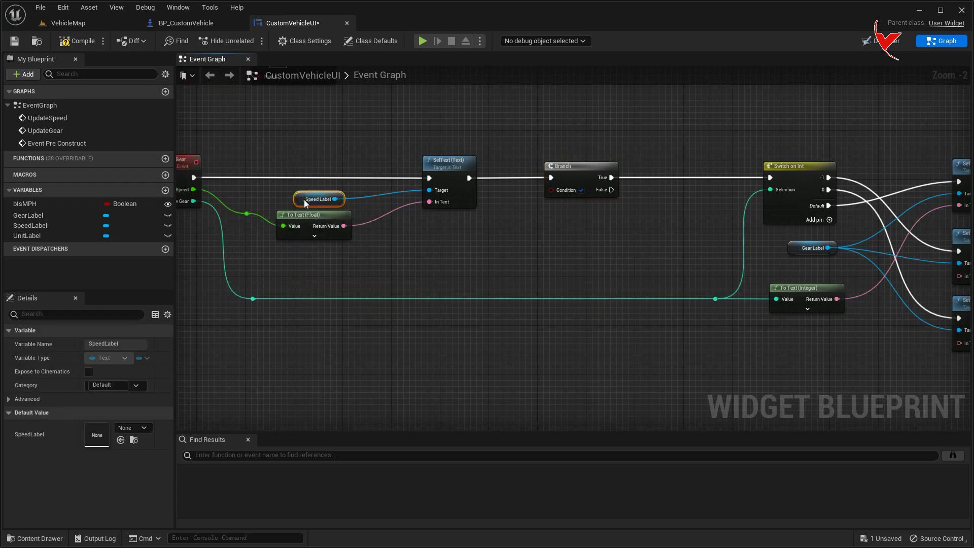
{"action": "double_click", "coordinate": [244, 208]}
{"action": "left_click_drag", "start_coordinate": [259, 255], "coordinate": [473, 260]}
{"action": "type", "text": "!="}
{"action": "key", "text": "Return"}
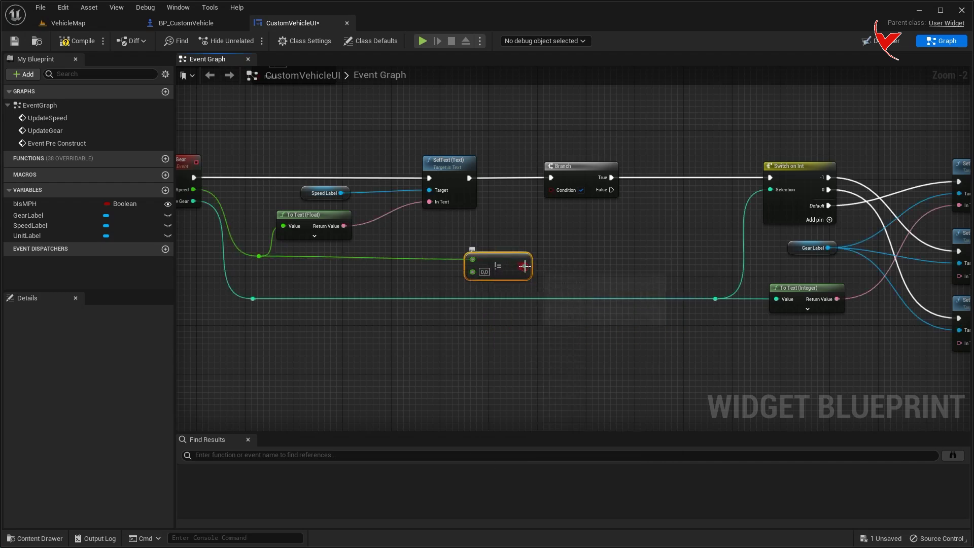
{"action": "right_click_drag", "start_coordinate": [665, 222], "coordinate": [374, 239]}
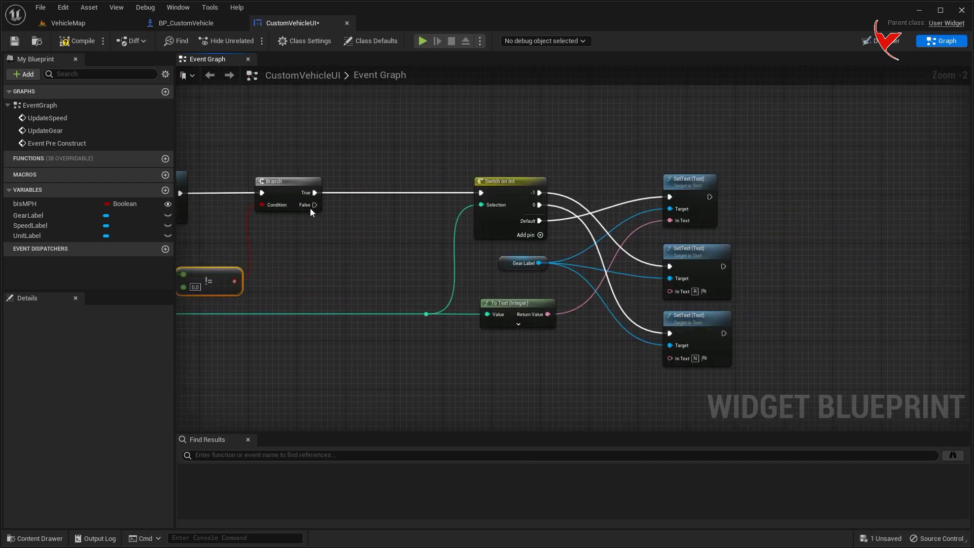
{"action": "left_click_drag", "start_coordinate": [314, 205], "coordinate": [669, 334]}
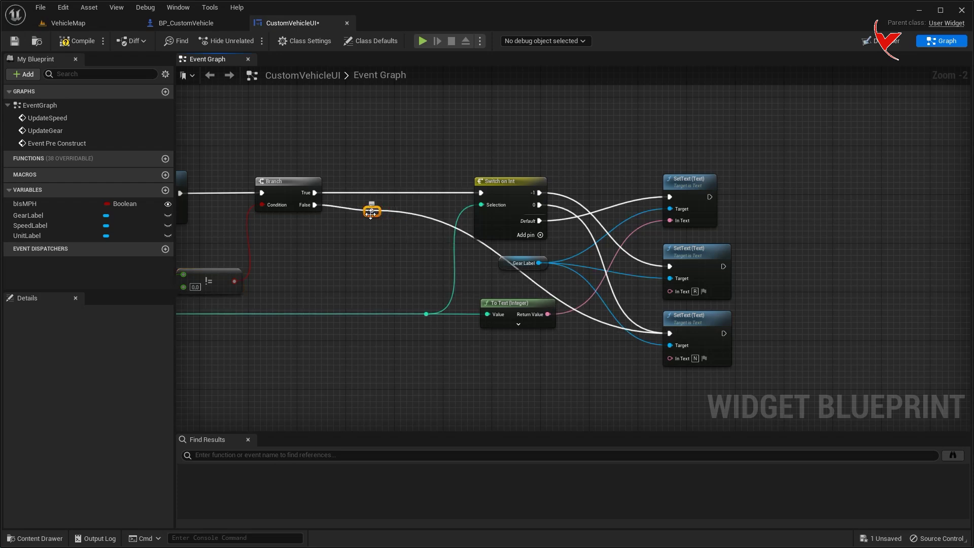
Save the widget blueprint and select all the UpdateSpeed nodes.
{"action": "key", "text": "ctrl+s"}
{"action": "scroll", "coordinate": [403, 203], "scroll_direction": "down", "scroll_amount": 5}
{"action": "scroll", "coordinate": [366, 220], "scroll_direction": "up", "scroll_amount": 2}
{"action": "scroll", "coordinate": [366, 220], "scroll_direction": "up", "scroll_amount": 1}
{"action": "scroll", "coordinate": [366, 221], "scroll_direction": "up", "scroll_amount": 2}
{"action": "left_click_drag", "start_coordinate": [225, 124], "coordinate": [860, 294]}
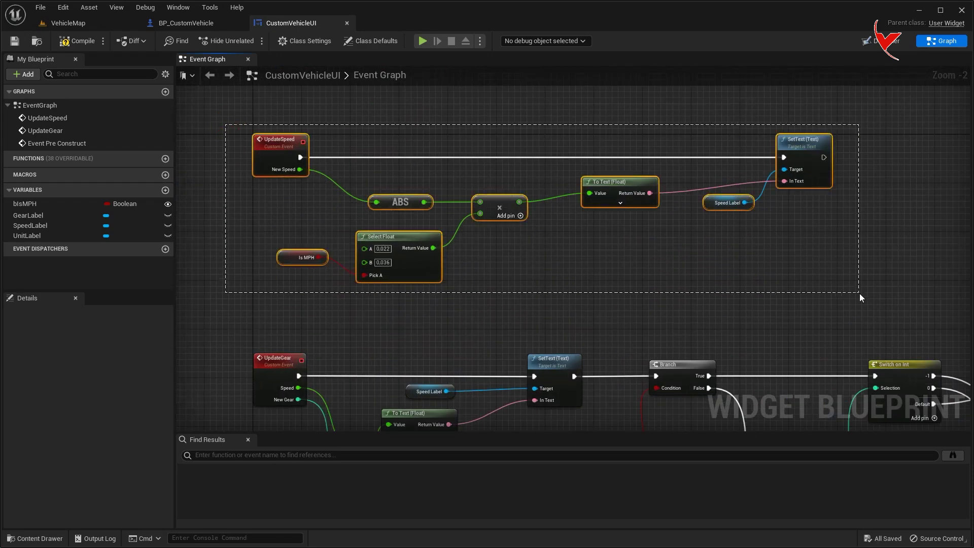
Copy the UpdateSpeed nodes and paste them into the BP_CustomVehicle graph.
{"action": "right_click", "coordinate": [282, 159]}
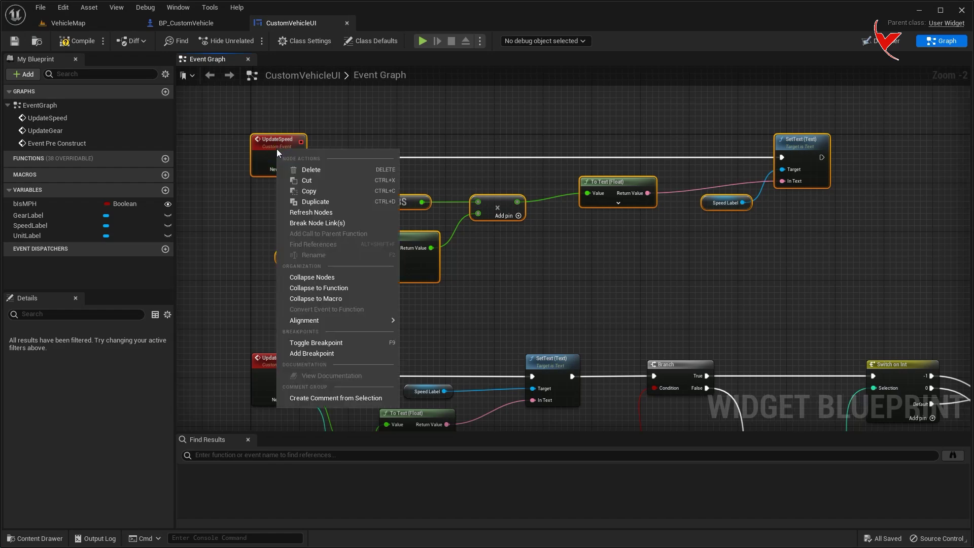
{"action": "left_click", "coordinate": [303, 182]}
{"action": "left_click", "coordinate": [191, 25]}
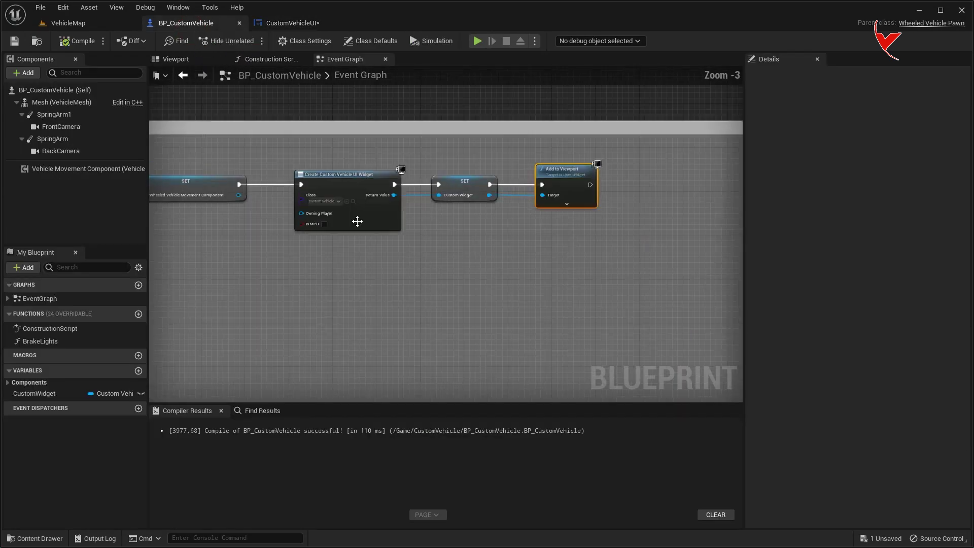
{"action": "scroll", "coordinate": [357, 219], "scroll_direction": "down", "scroll_amount": 8}
{"action": "scroll", "coordinate": [430, 163], "scroll_direction": "down", "scroll_amount": 2}
{"action": "key", "text": "ctrl+v"}
{"action": "scroll", "coordinate": [454, 225], "scroll_direction": "up", "scroll_amount": 5}
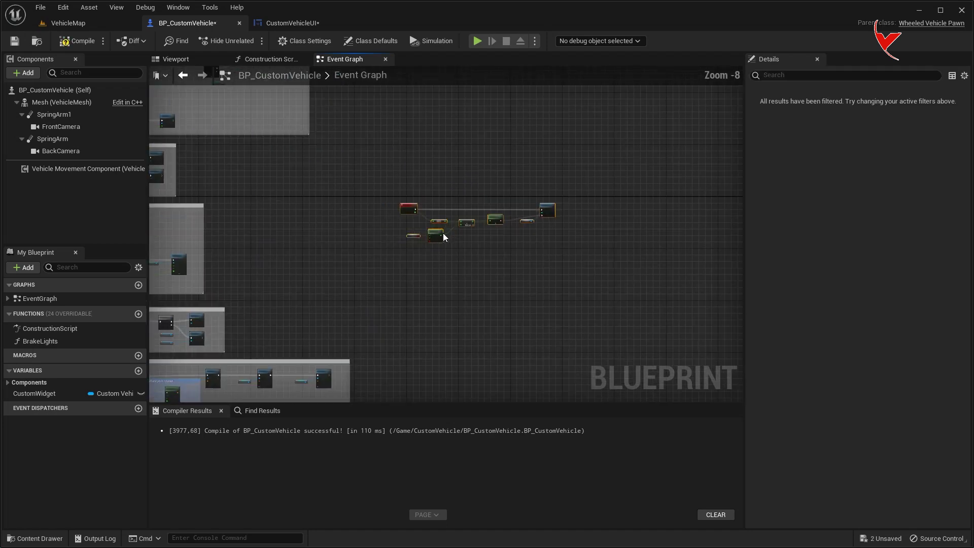
{"action": "scroll", "coordinate": [443, 232], "scroll_direction": "up", "scroll_amount": 5}
Add a Chaos vehicle movement component reference and remove NewSpeed from the pasted UpdateSpeed event.
{"action": "left_click_drag", "start_coordinate": [35, 427], "coordinate": [224, 306], "text": "ctrl"}
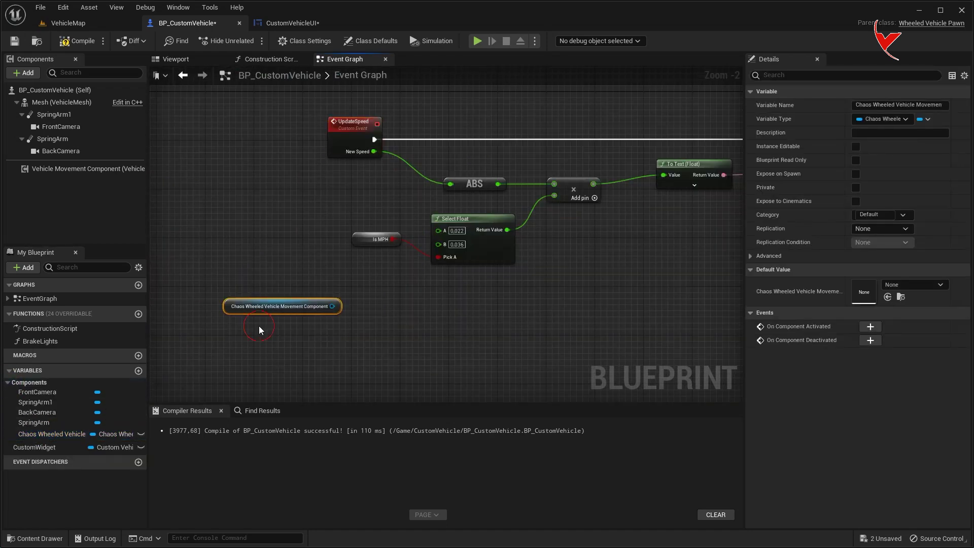
{"action": "left_click", "coordinate": [353, 137]}
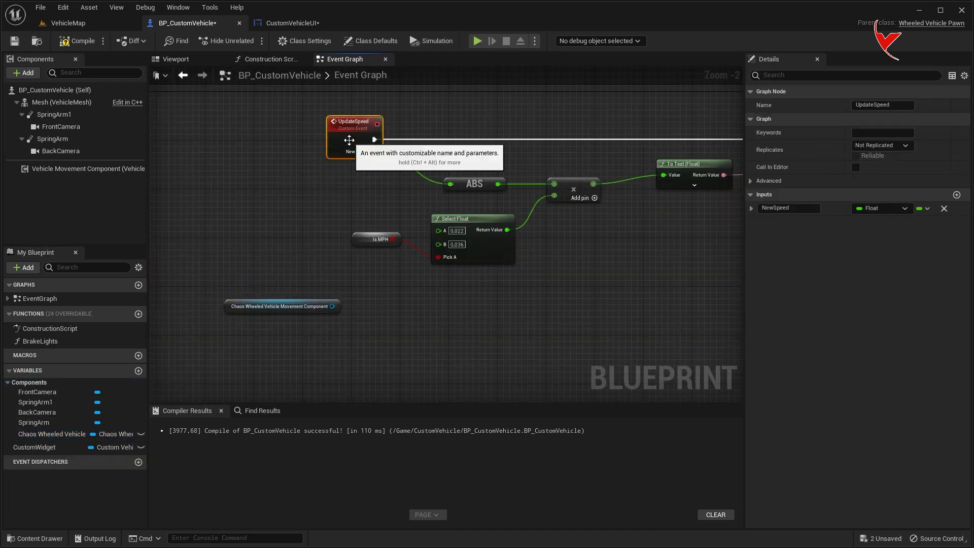
{"action": "left_click", "coordinate": [944, 209]}
{"action": "right_click_drag", "start_coordinate": [355, 163], "coordinate": [492, 162]}
{"action": "left_click_drag", "start_coordinate": [482, 124], "coordinate": [300, 124]}
{"action": "mouse_move", "coordinate": [552, 162]}
{"action": "right_mouse_down"}
{"action": "mouse_move", "coordinate": [384, 162]}
{"action": "mouse_move", "coordinate": [547, 149]}
{"action": "right_mouse_up"}
{"action": "left_click_drag", "start_coordinate": [424, 295], "coordinate": [264, 276]}
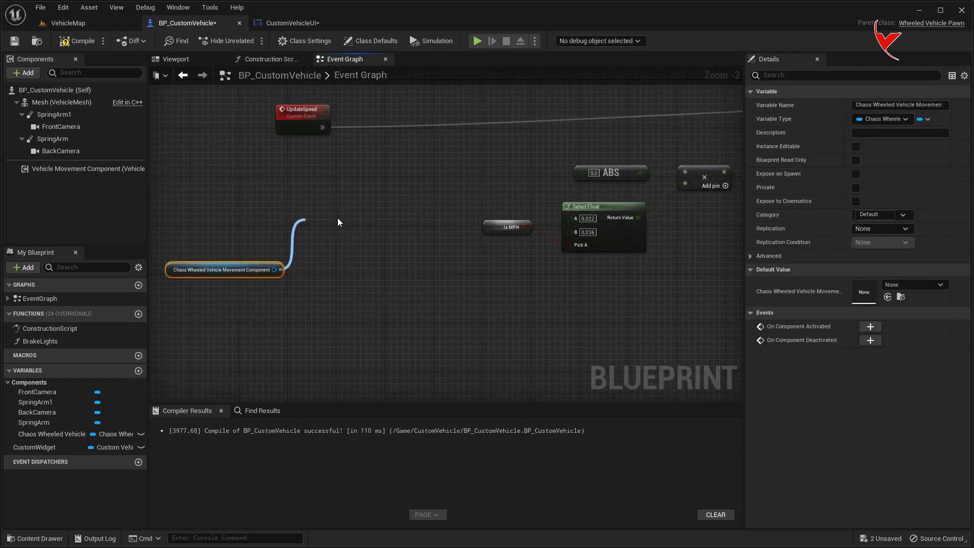
From the vehicle component, feed Get Forward Speed into ABS and add Get Current Gear.
{"action": "left_click_drag", "start_coordinate": [338, 221], "coordinate": [342, 219]}
{"action": "type", "text": "get forwar"}
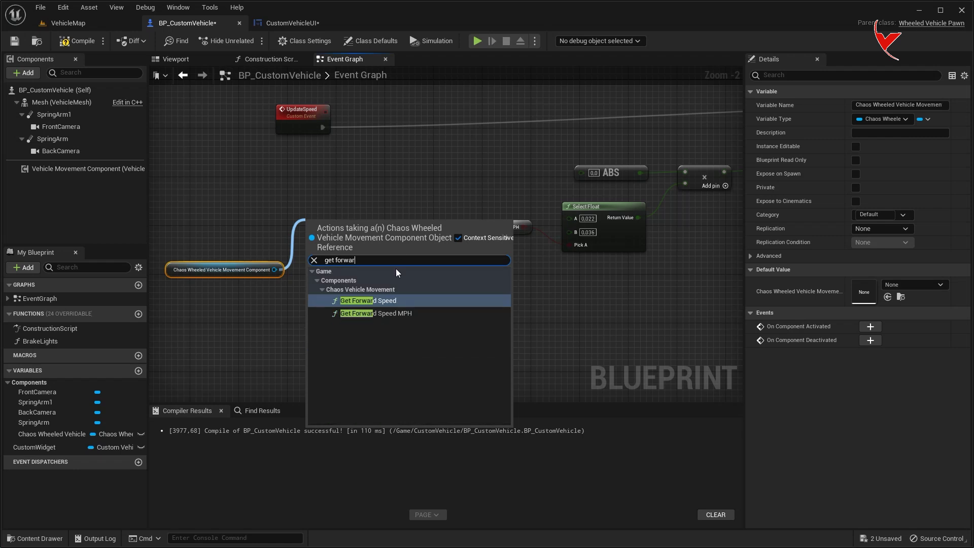
{"action": "left_click", "coordinate": [387, 299]}
{"action": "left_click_drag", "start_coordinate": [579, 176], "coordinate": [580, 176]}
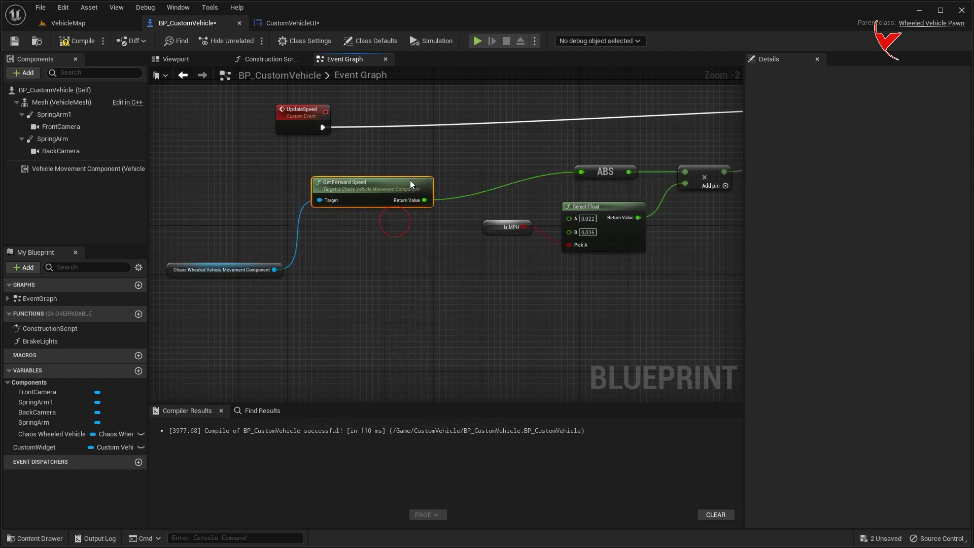
{"action": "left_click_drag", "start_coordinate": [355, 219], "coordinate": [380, 164]}
{"action": "left_click_drag", "start_coordinate": [274, 269], "coordinate": [372, 270]}
{"action": "type", "text": "get gear"}
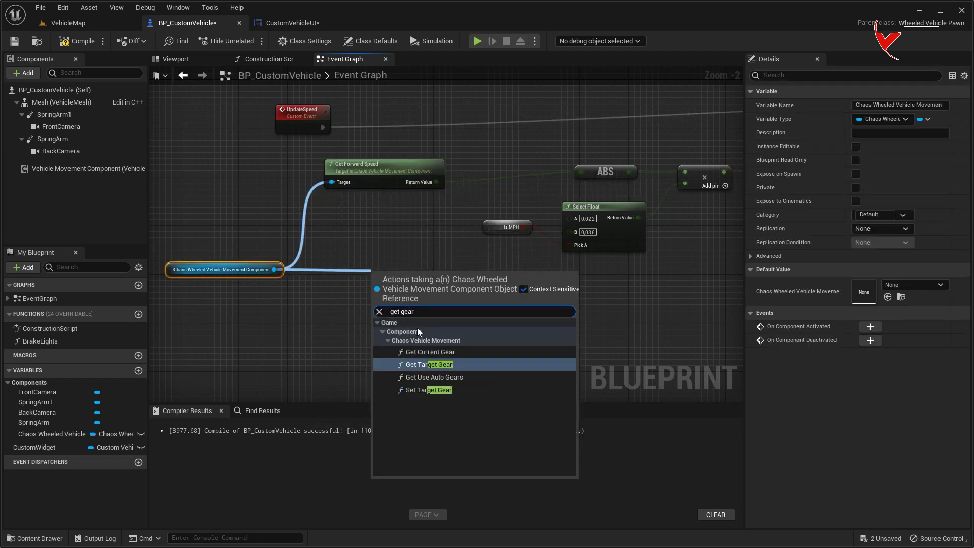
{"action": "left_click", "coordinate": [421, 351]}
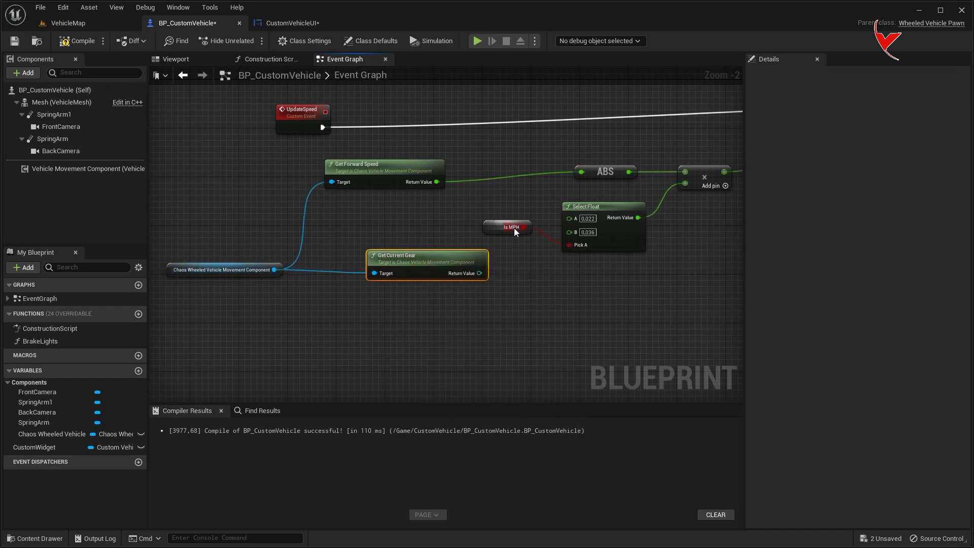
Promote Select Float's Pick A to an Is MPH Boolean, compile, and default it to true.
{"action": "scroll", "coordinate": [513, 227], "scroll_direction": "up", "scroll_amount": 2}
{"action": "left_click_drag", "start_coordinate": [460, 205], "coordinate": [519, 236]}
{"action": "right_click", "coordinate": [588, 248]}
{"action": "left_click", "coordinate": [604, 266]}
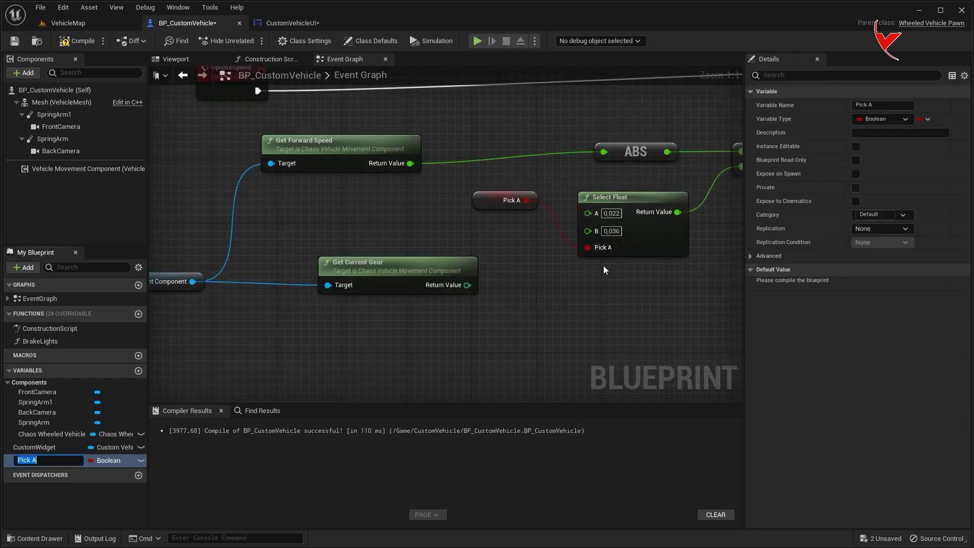
{"action": "left_click", "coordinate": [85, 46]}
{"action": "left_click", "coordinate": [856, 283]}
Delete the old To Text, Speed Label and SetText nodes.
{"action": "scroll", "coordinate": [441, 295], "scroll_direction": "down", "scroll_amount": 2}
{"action": "right_click_drag", "start_coordinate": [440, 296], "coordinate": [383, 286]}
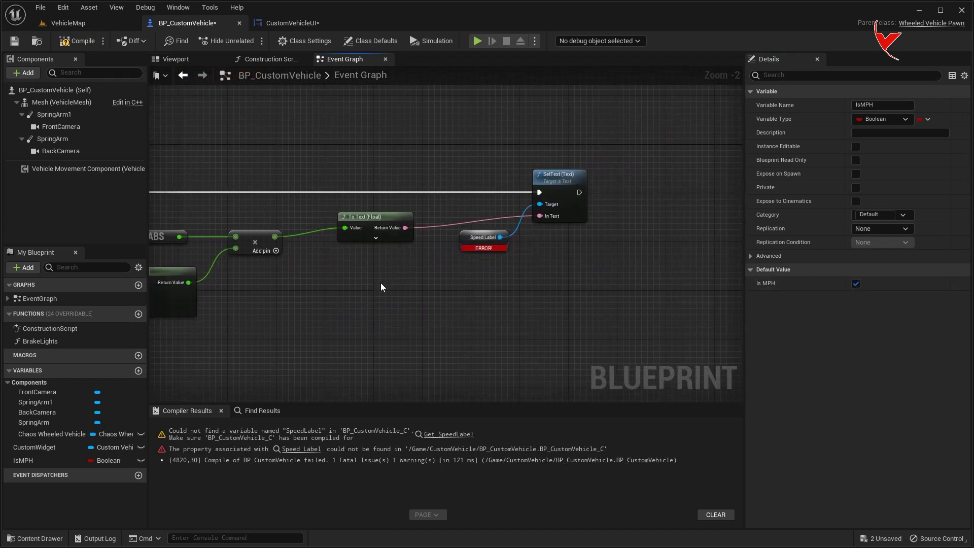
{"action": "left_click_drag", "start_coordinate": [331, 139], "coordinate": [595, 298]}
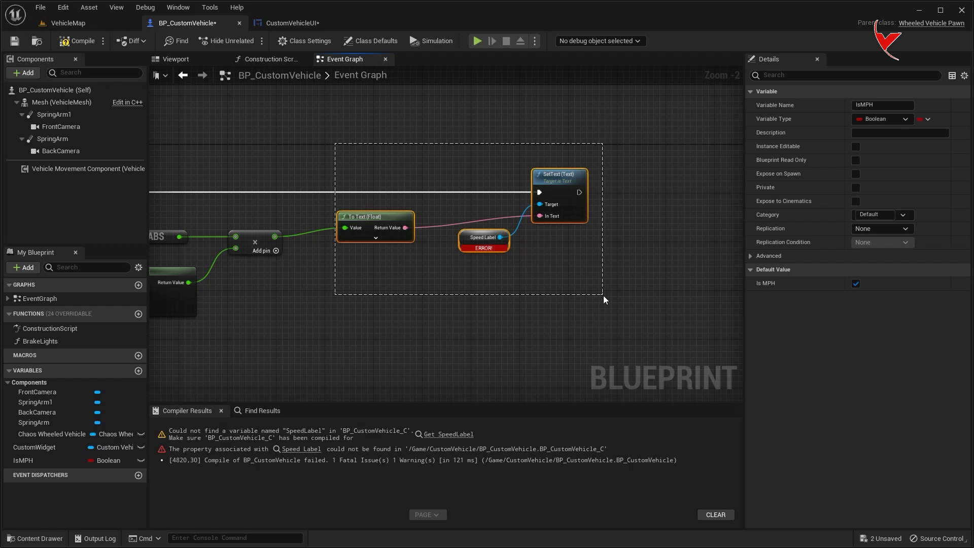
{"action": "key", "text": "Delete"}
{"action": "right_click_drag", "start_coordinate": [434, 271], "coordinate": [495, 272]}
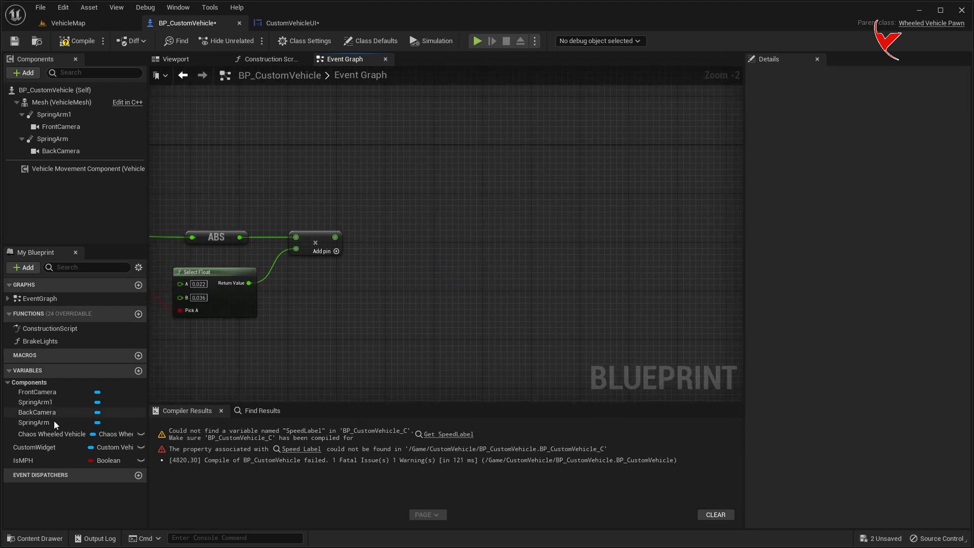
Add a Custom Widget getter and an Update Gear call executed after UpdateSpeed.
{"action": "left_click_drag", "start_coordinate": [47, 446], "coordinate": [374, 211]}
{"action": "left_click", "coordinate": [304, 24]}
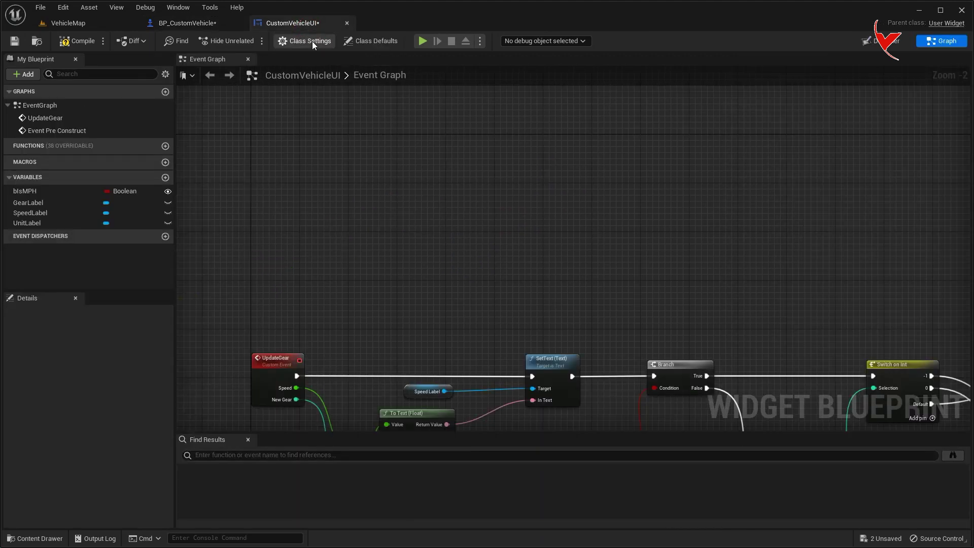
{"action": "left_click", "coordinate": [220, 26]}
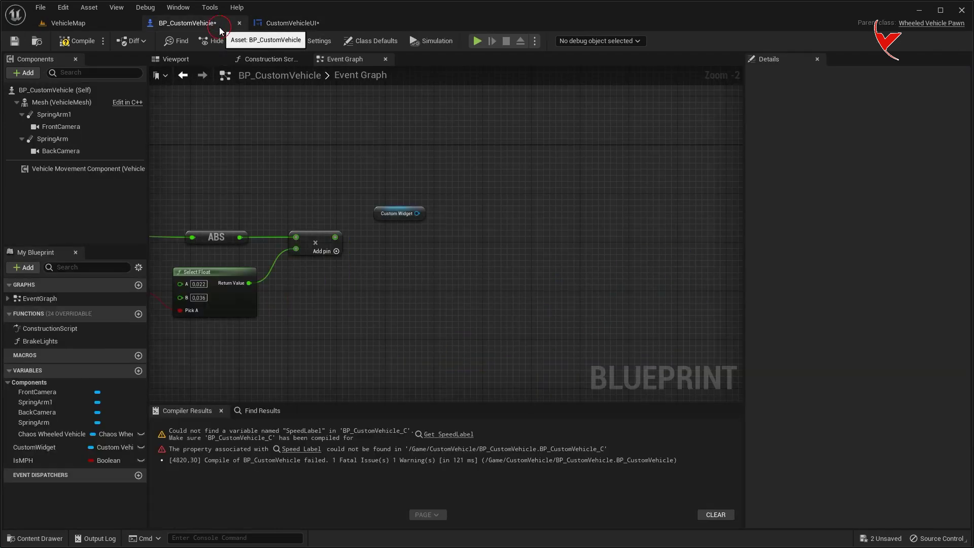
{"action": "left_click_drag", "start_coordinate": [416, 213], "coordinate": [476, 198]}
{"action": "left_click", "coordinate": [494, 219]}
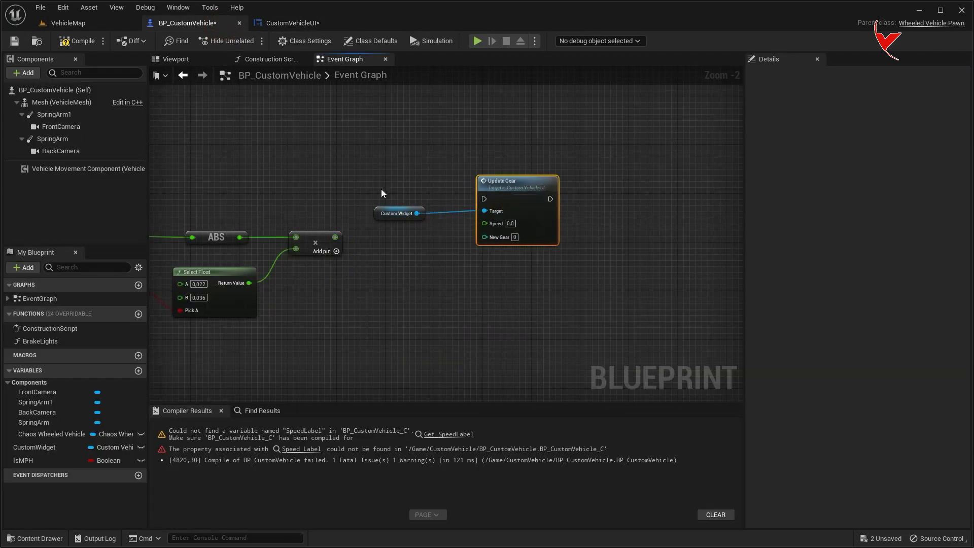
{"action": "key", "text": "Home"}
{"action": "left_click_drag", "start_coordinate": [587, 206], "coordinate": [588, 206]}
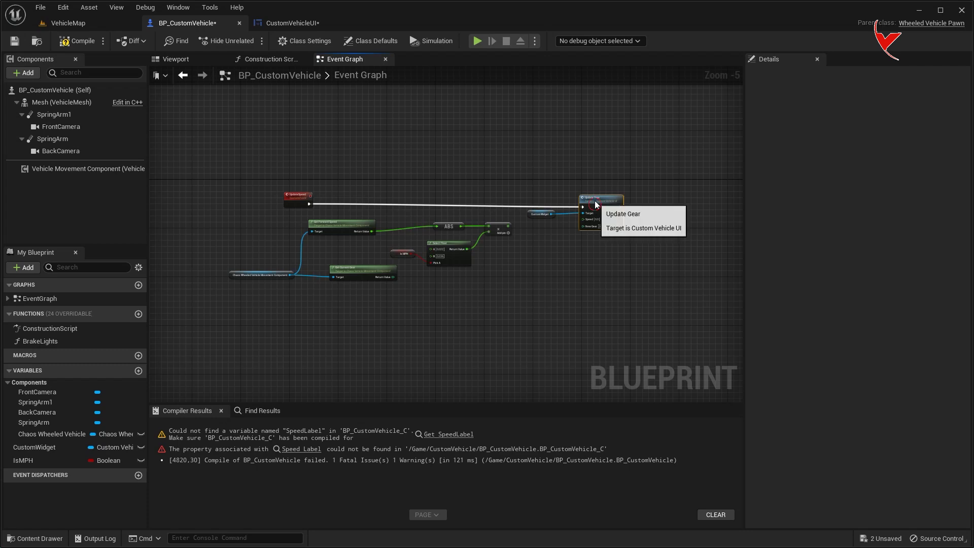
Wire the converted speed and current gear into Update Gear, then compile and save all.
{"action": "scroll", "coordinate": [595, 203], "scroll_direction": "up", "scroll_amount": 4}
{"action": "left_click_drag", "start_coordinate": [361, 226], "coordinate": [544, 212]}
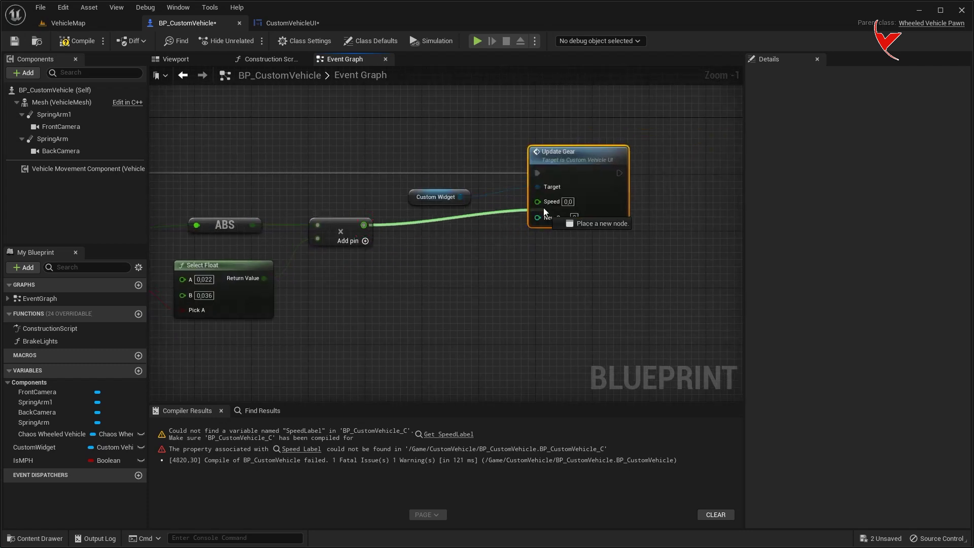
{"action": "scroll", "coordinate": [455, 206], "scroll_direction": "down", "scroll_amount": 1}
{"action": "left_click_drag", "start_coordinate": [213, 256], "coordinate": [297, 254]}
{"action": "left_click_drag", "start_coordinate": [369, 273], "coordinate": [597, 161]}
{"action": "scroll", "coordinate": [304, 228], "scroll_direction": "down", "scroll_amount": 4}
{"action": "left_click", "coordinate": [195, 259]}
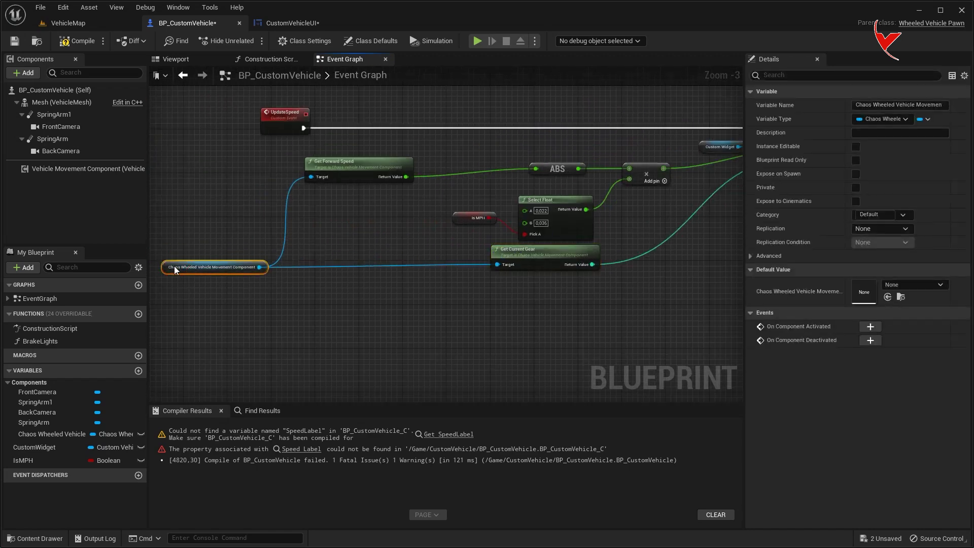
{"action": "key", "text": "F7"}
{"action": "key", "text": "ctrl+shift+s"}
Wrap the speed and gear nodes in a comment titled 'Widget Speed' and resize it.
{"action": "scroll", "coordinate": [314, 223], "scroll_direction": "down", "scroll_amount": 5}
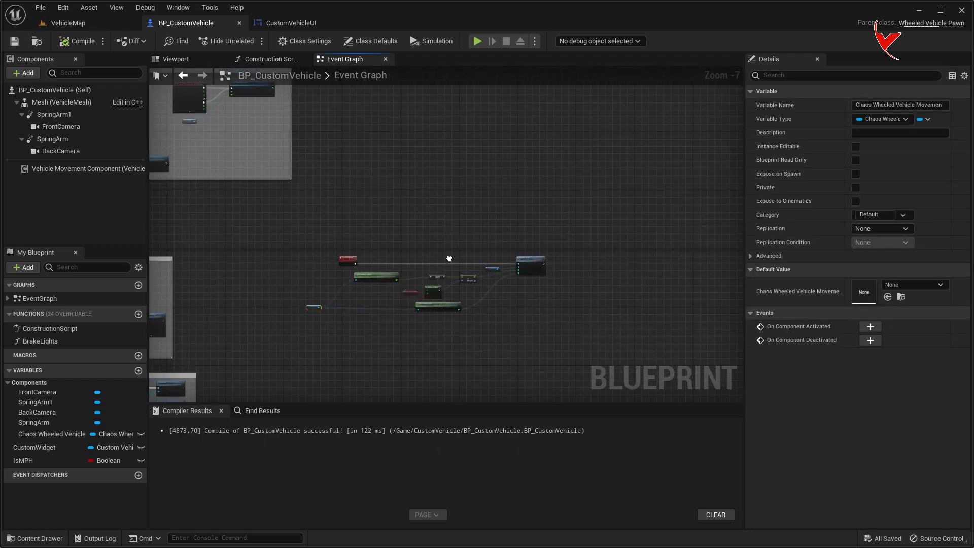
{"action": "left_click_drag", "start_coordinate": [392, 287], "coordinate": [552, 351]}
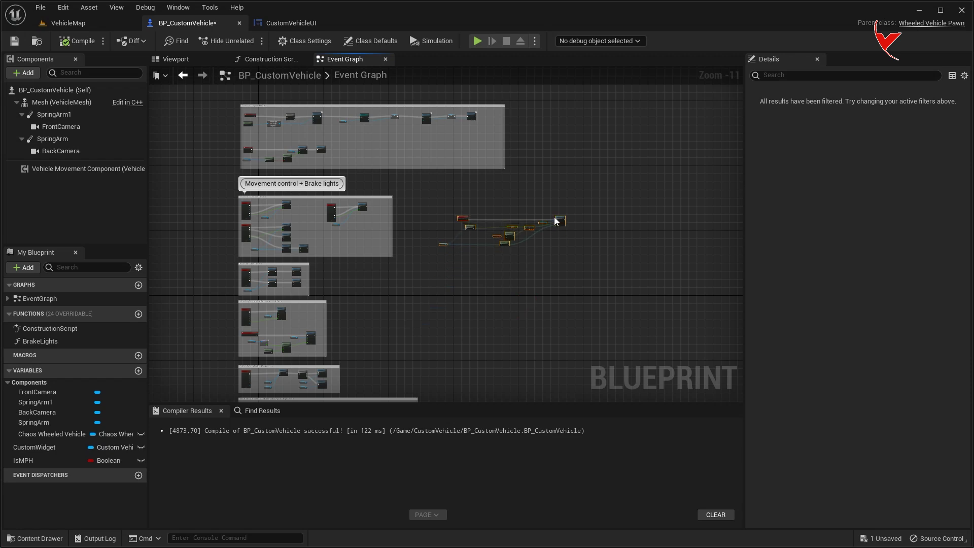
{"action": "key", "text": "c"}
{"action": "scroll", "coordinate": [462, 215], "scroll_direction": "up", "scroll_amount": 8}
{"action": "type", "text": "idget Speed"}
{"action": "key", "text": "Return"}
{"action": "scroll", "coordinate": [489, 224], "scroll_direction": "down", "scroll_amount": 3}
{"action": "left_click_drag", "start_coordinate": [489, 225], "coordinate": [495, 224]}
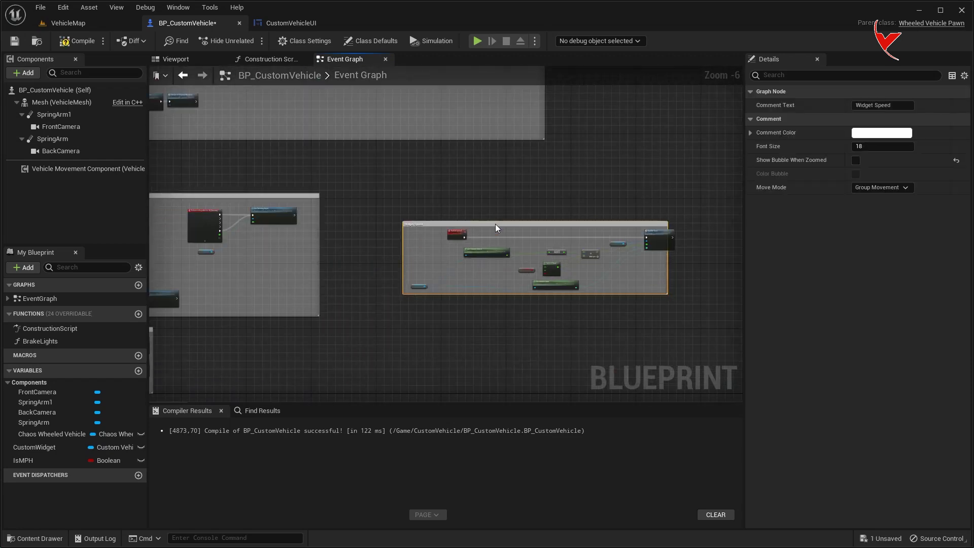
{"action": "left_click_drag", "start_coordinate": [666, 294], "coordinate": [692, 299]}
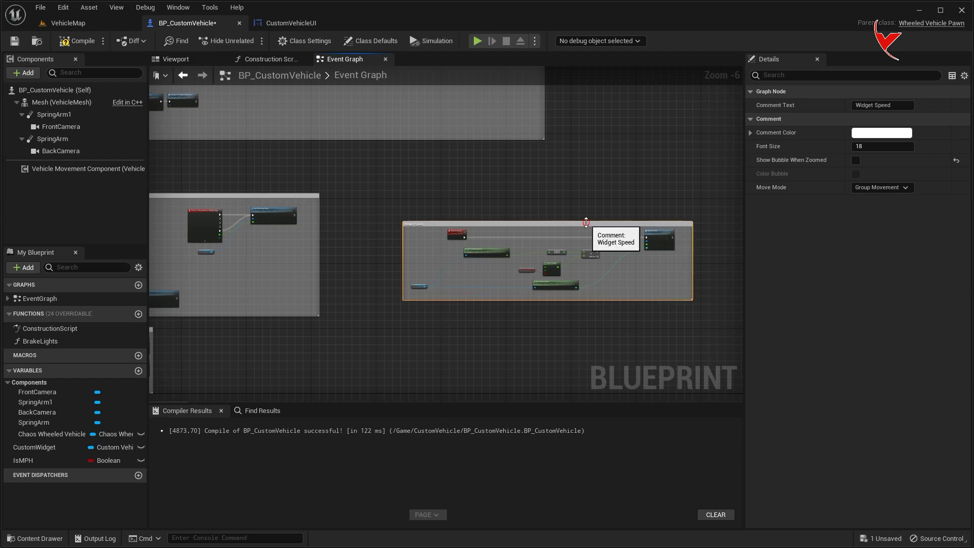
Feed the IsMPH variable into the widget creation node.
{"action": "right_click_drag", "start_coordinate": [401, 236], "coordinate": [487, 292]}
{"action": "scroll", "coordinate": [514, 167], "scroll_direction": "up", "scroll_amount": 7}
{"action": "mouse_move", "coordinate": [60, 463]}
{"action": "left_mouse_down", "text": "ctrl"}
{"action": "mouse_move", "coordinate": [361, 216]}
{"action": "mouse_move", "coordinate": [462, 214]}
{"action": "left_mouse_up", "text": "ctrl"}
{"action": "scroll", "coordinate": [493, 317], "scroll_direction": "down", "scroll_amount": 6}
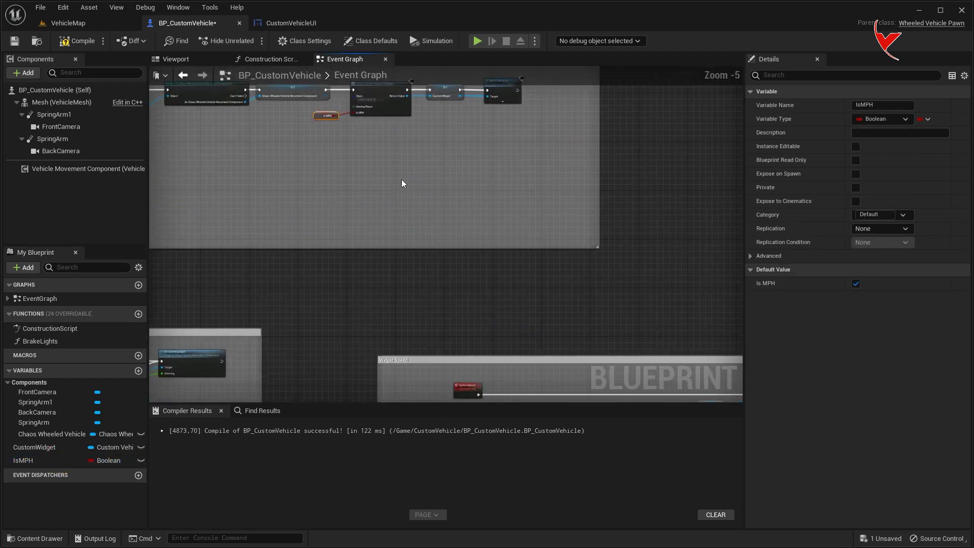
{"action": "right_click_drag", "start_coordinate": [588, 385], "coordinate": [511, 305]}
{"action": "scroll", "coordinate": [430, 258], "scroll_direction": "up", "scroll_amount": 3}
{"action": "left_click", "coordinate": [430, 260]}
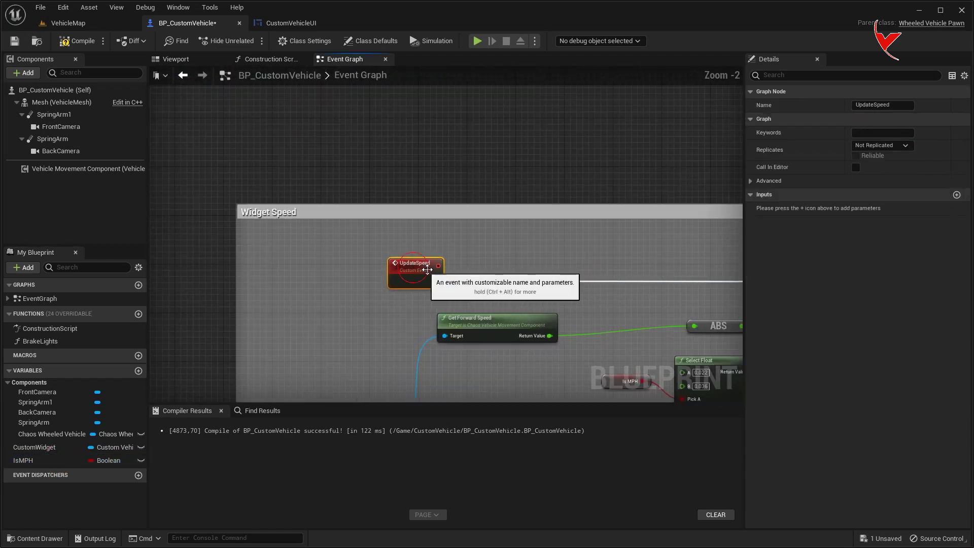
{"action": "left_click", "coordinate": [325, 138]}
Append an Update Speed call to the end of the execution chain.
{"action": "scroll", "coordinate": [401, 203], "scroll_direction": "down", "scroll_amount": 4}
{"action": "scroll", "coordinate": [401, 203], "scroll_direction": "up", "scroll_amount": 3}
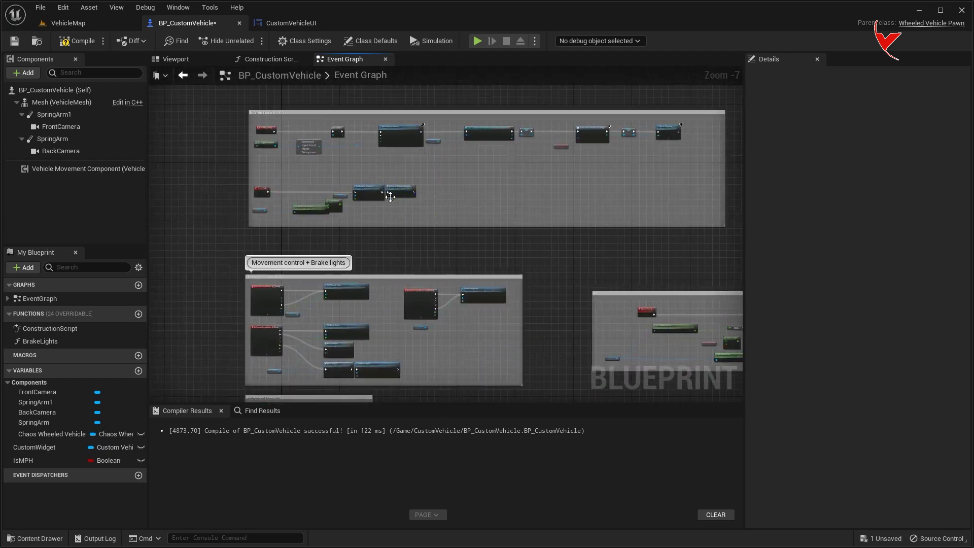
{"action": "scroll", "coordinate": [387, 193], "scroll_direction": "up", "scroll_amount": 3}
{"action": "left_click_drag", "start_coordinate": [456, 175], "coordinate": [530, 172]}
{"action": "left_click", "coordinate": [582, 218]}
{"action": "left_click_drag", "start_coordinate": [582, 219], "coordinate": [574, 196]}
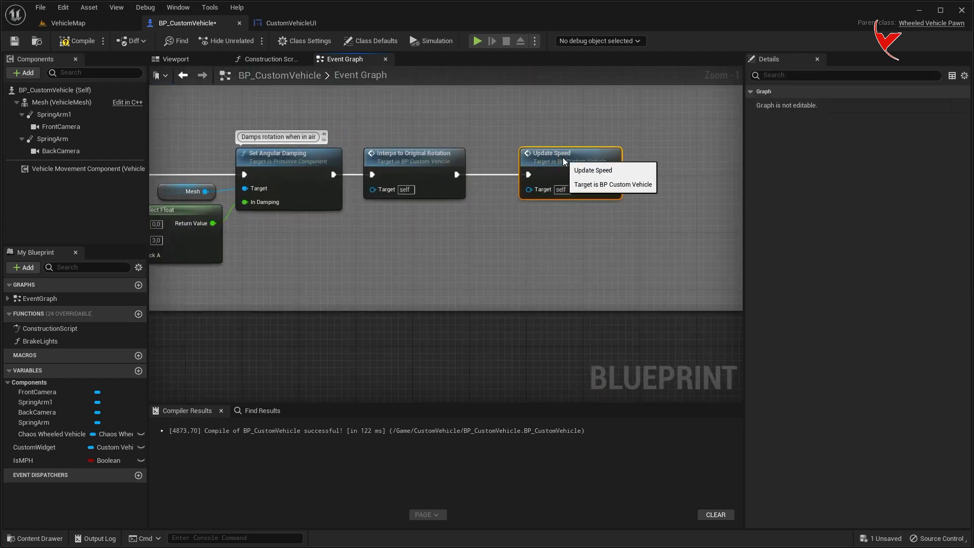
Playtest VehicleMap and drive the truck forward to check the HUD.
{"action": "left_click", "coordinate": [66, 23]}
{"action": "left_click", "coordinate": [227, 41]}
{"action": "key", "text": "w"}
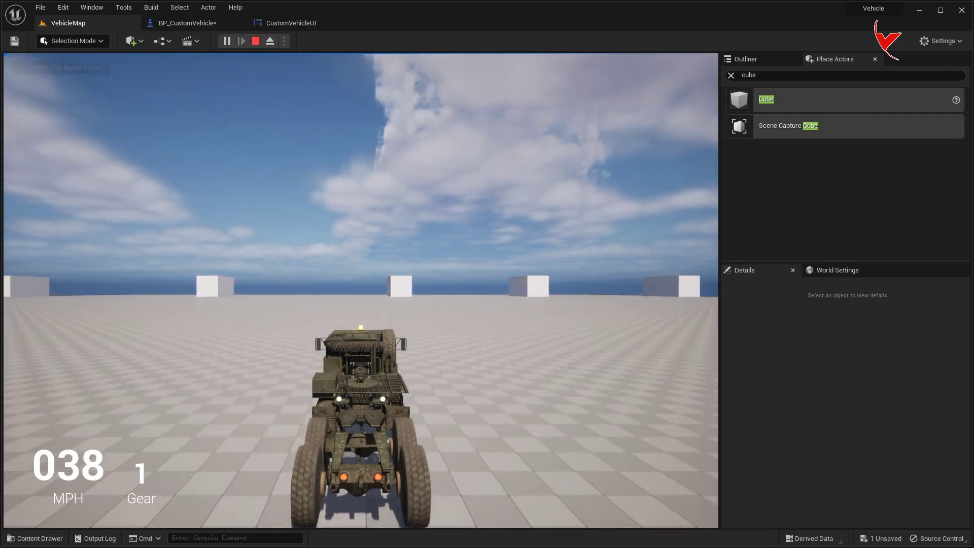
Finish the MPH test drive, then switch IsMPH off in BP_CustomVehicle and compile.
{"action": "key", "text": "a"}
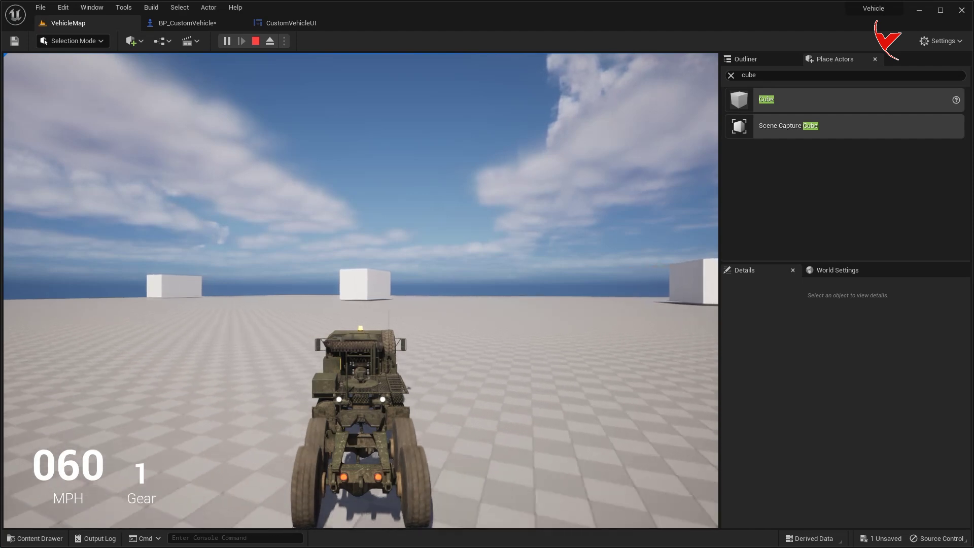
{"action": "key", "text": "Escape"}
{"action": "left_click", "coordinate": [175, 23]}
{"action": "left_click", "coordinate": [60, 463]}
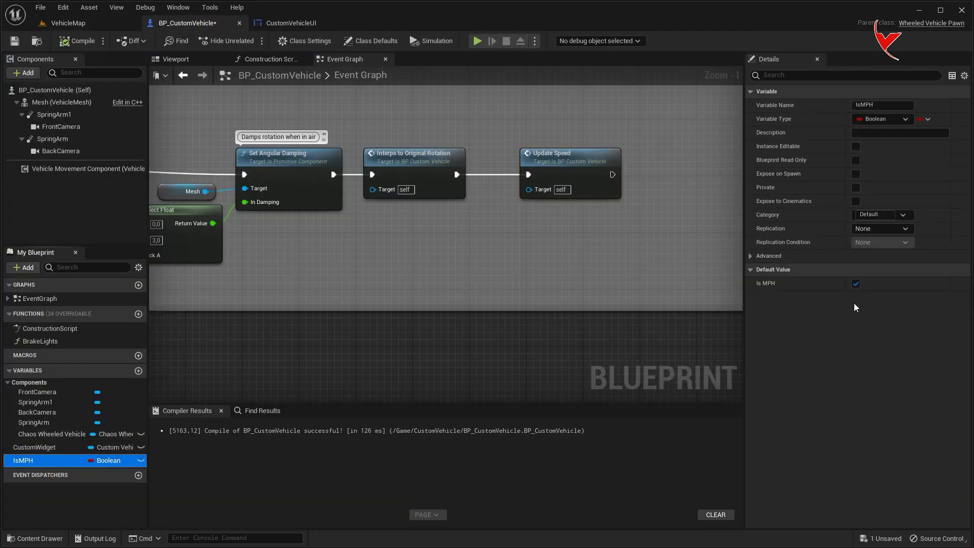
{"action": "left_click", "coordinate": [73, 42]}
Play again and drive the truck to confirm the HUD speed now reads Km/h.
{"action": "key", "text": "alt+p"}
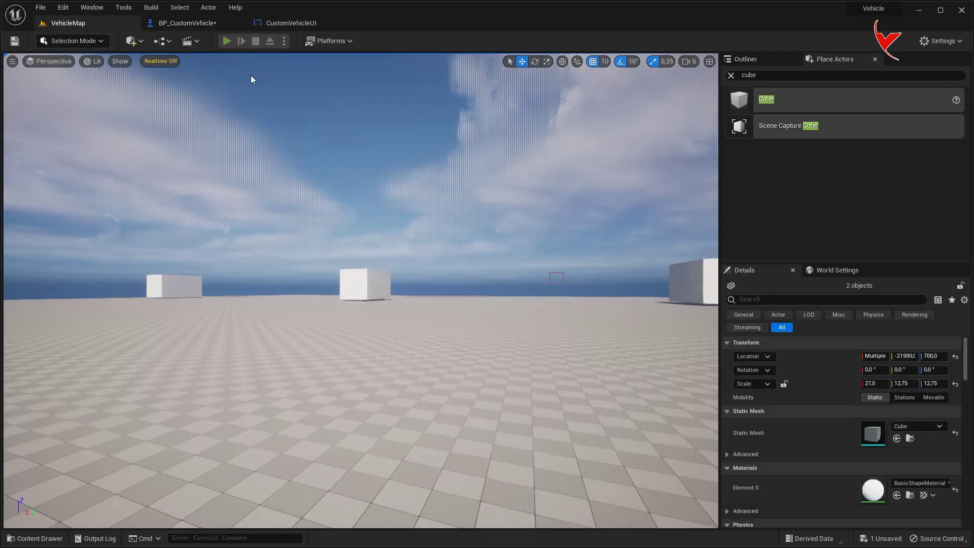
{"action": "key", "text": "w"}
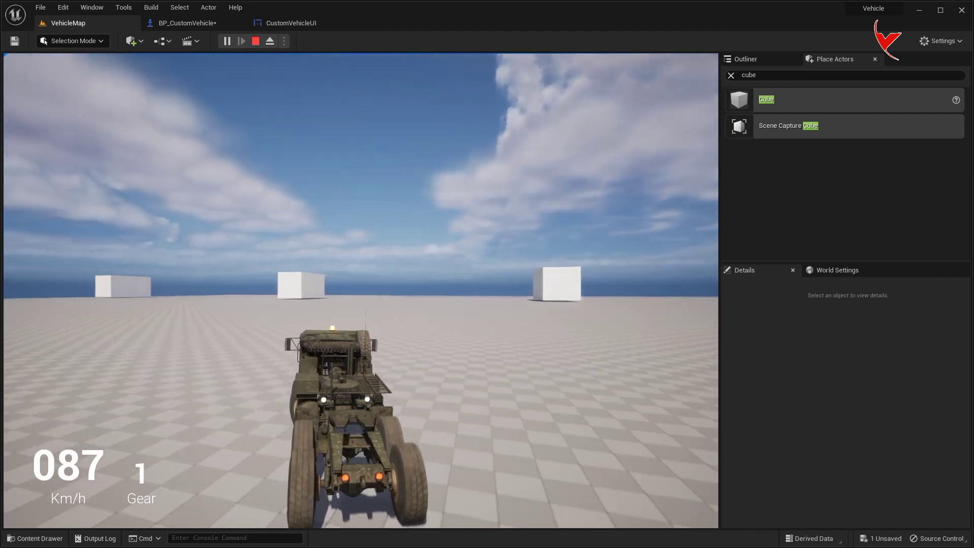
{"action": "key", "text": "Escape"}
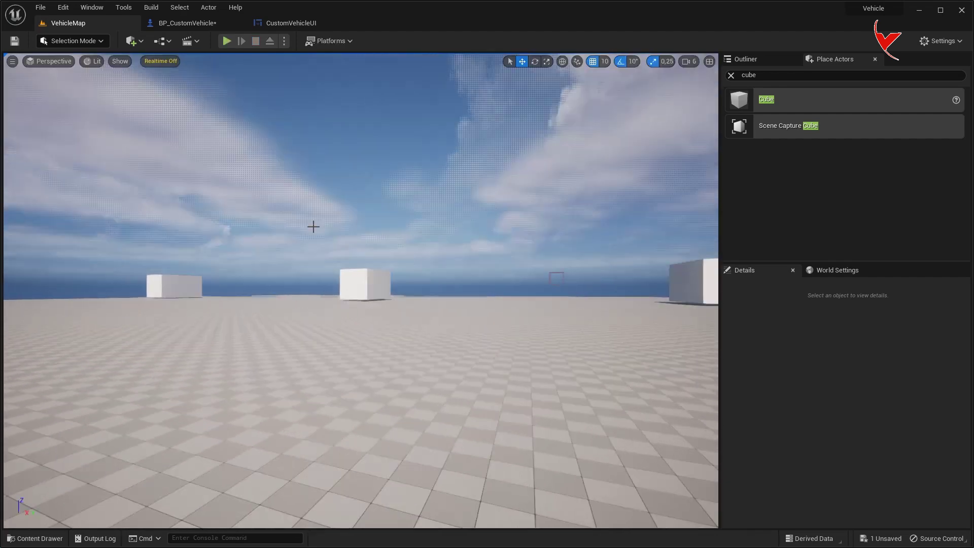
{"action": "left_click", "coordinate": [320, 23]}
{"action": "left_click", "coordinate": [346, 22]}
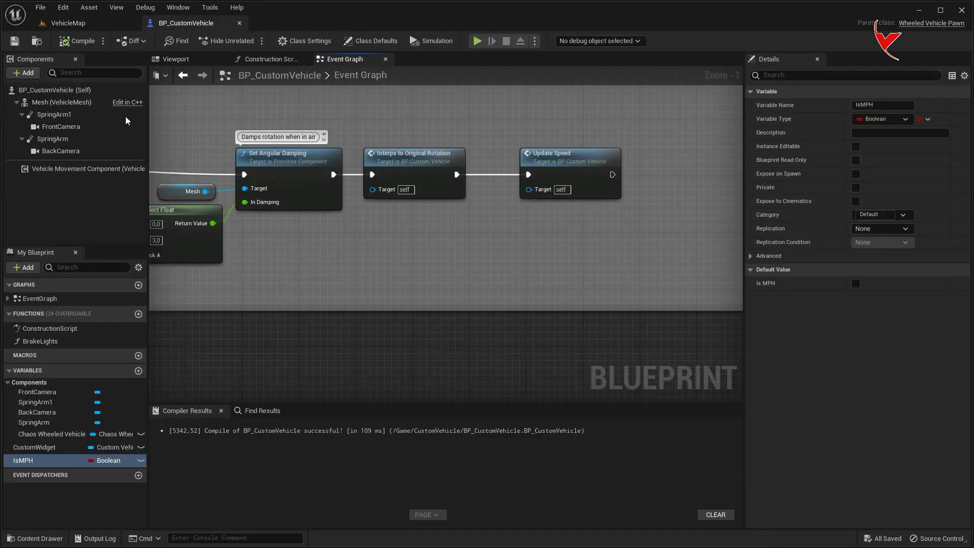
Open the truck's skeletal mesh and orbit the preview to inspect its rear lights.
{"action": "scroll", "coordinate": [862, 305], "scroll_direction": "down", "scroll_amount": 1}
{"action": "left_click", "coordinate": [901, 308]}
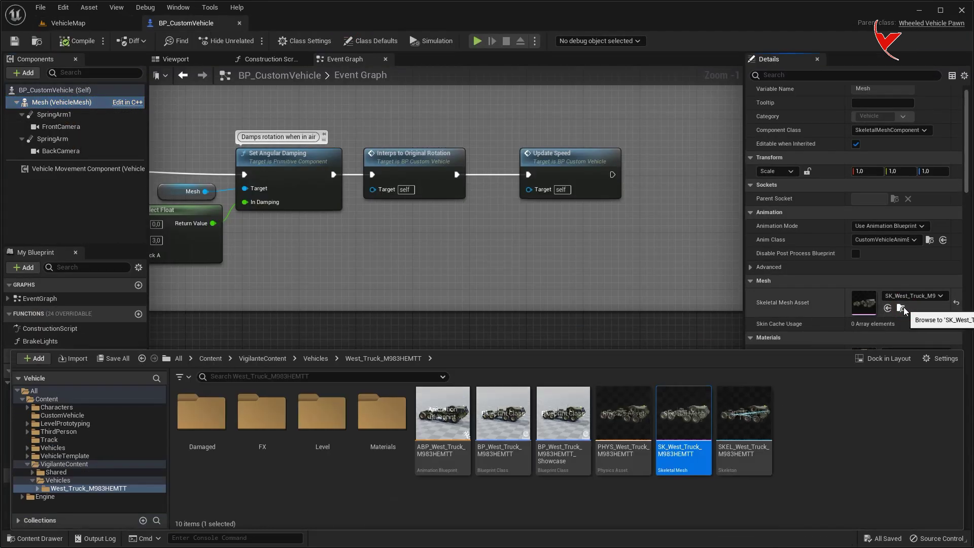
{"action": "double_click", "coordinate": [672, 415]}
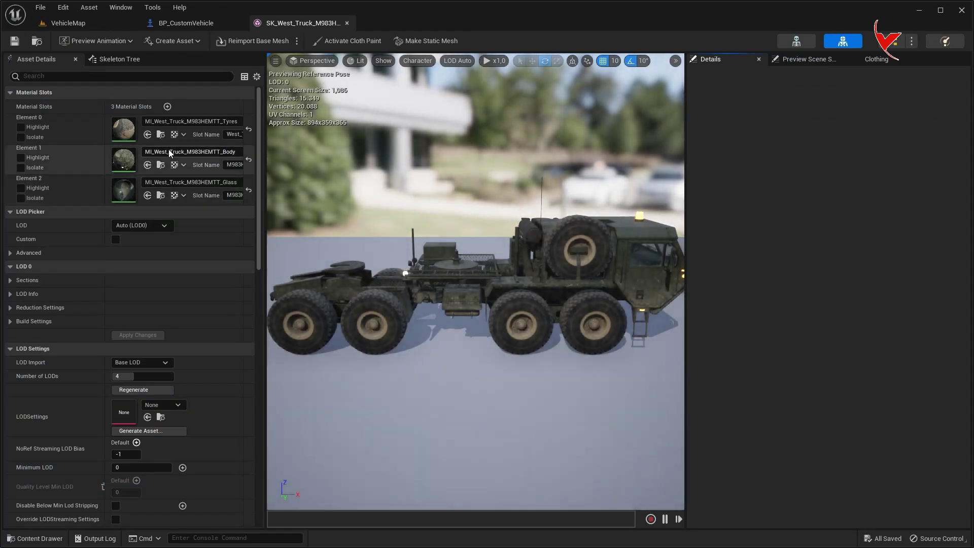
{"action": "left_click_drag", "start_coordinate": [328, 289], "coordinate": [429, 284]}
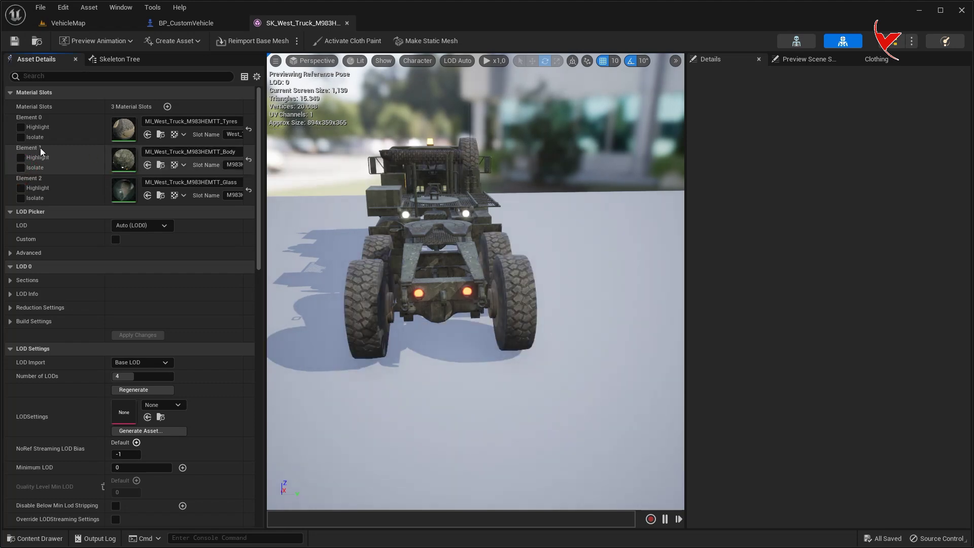
Add a Create Dynamic Material Instance node for the Mesh after Add to Viewport.
{"action": "left_click", "coordinate": [170, 23]}
{"action": "scroll", "coordinate": [307, 192], "scroll_direction": "down", "scroll_amount": 3}
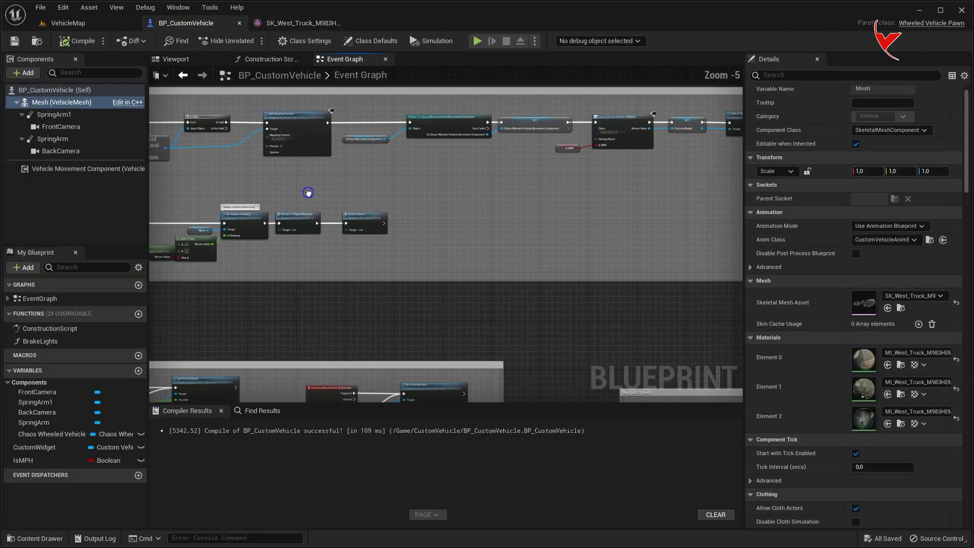
{"action": "scroll", "coordinate": [341, 260], "scroll_direction": "up", "scroll_amount": 1}
{"action": "scroll", "coordinate": [341, 261], "scroll_direction": "up", "scroll_amount": 1}
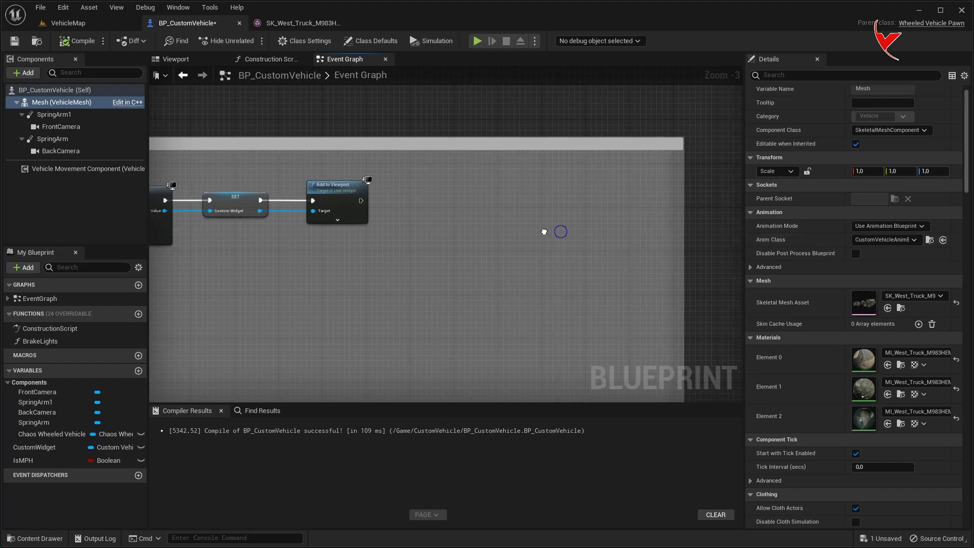
{"action": "scroll", "coordinate": [438, 214], "scroll_direction": "up", "scroll_amount": 2}
{"action": "left_click_drag", "start_coordinate": [370, 198], "coordinate": [370, 199]}
{"action": "type", "text": "create dyna"}
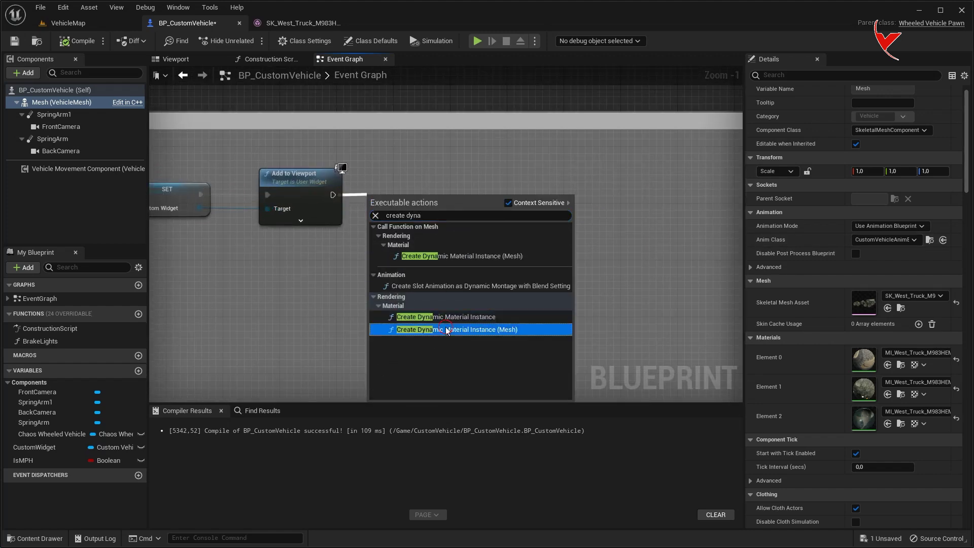
{"action": "left_click", "coordinate": [456, 329]}
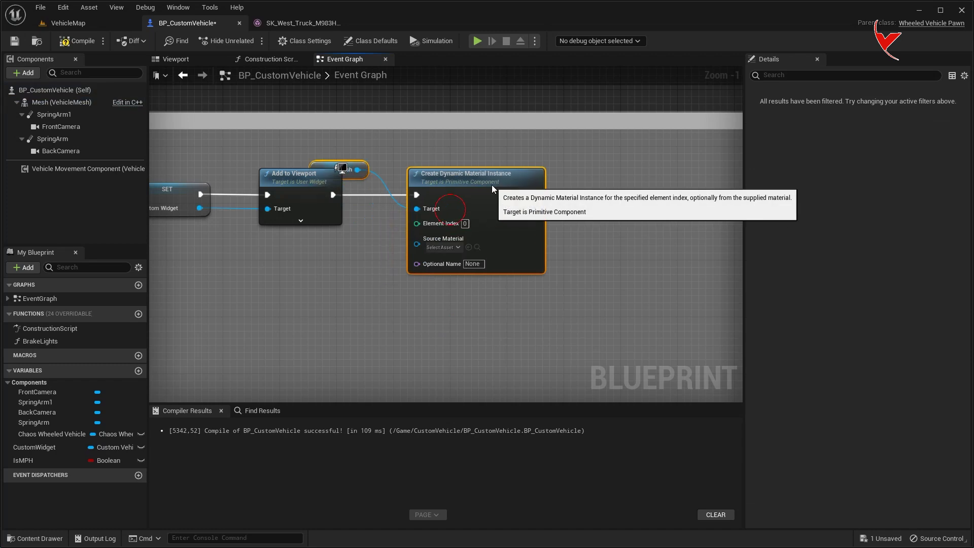
{"action": "left_click_drag", "start_coordinate": [353, 163], "coordinate": [324, 255]}
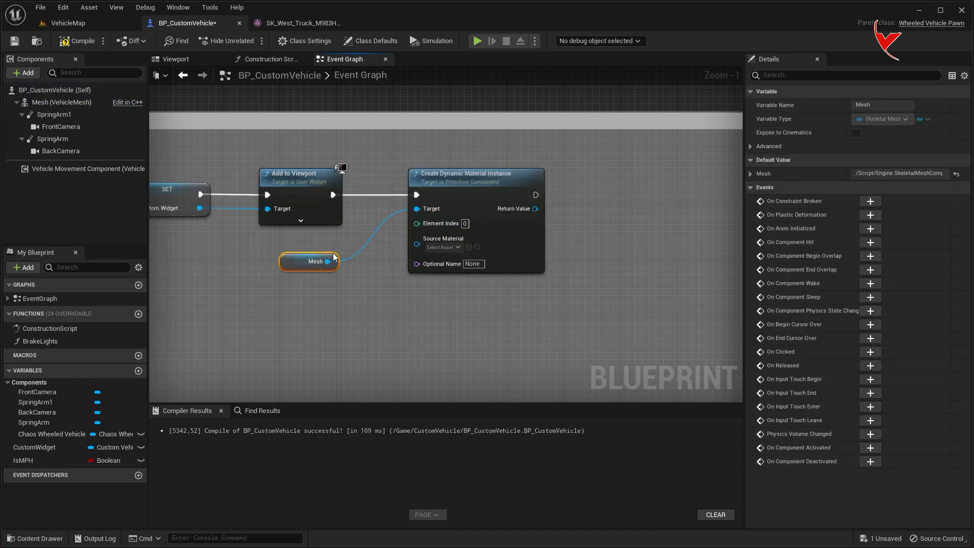
Set the dynamic material instance's Element Index to 1.
{"action": "left_click", "coordinate": [304, 23]}
{"action": "key", "text": "ctrl+space"}
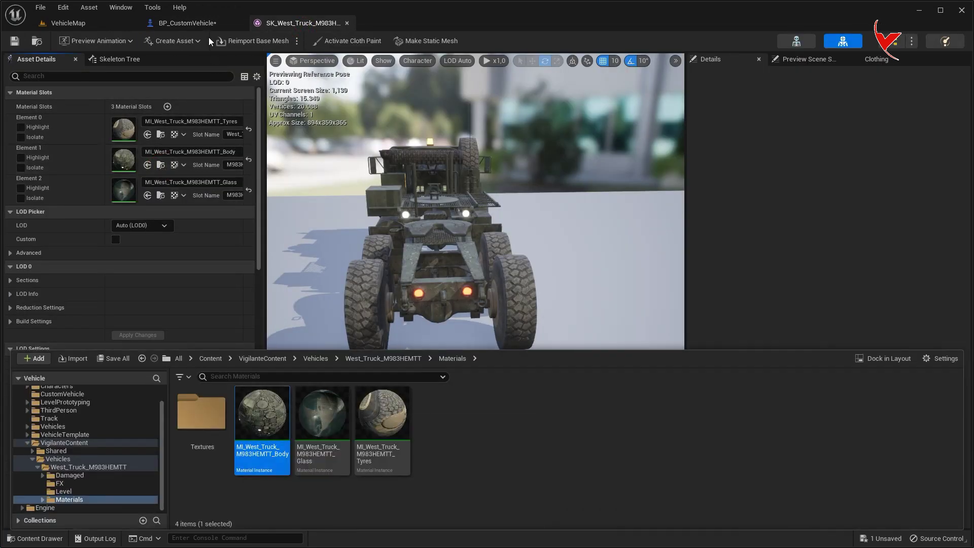
{"action": "left_click", "coordinate": [203, 23]}
{"action": "left_click_drag", "start_coordinate": [467, 232], "coordinate": [553, 242]}
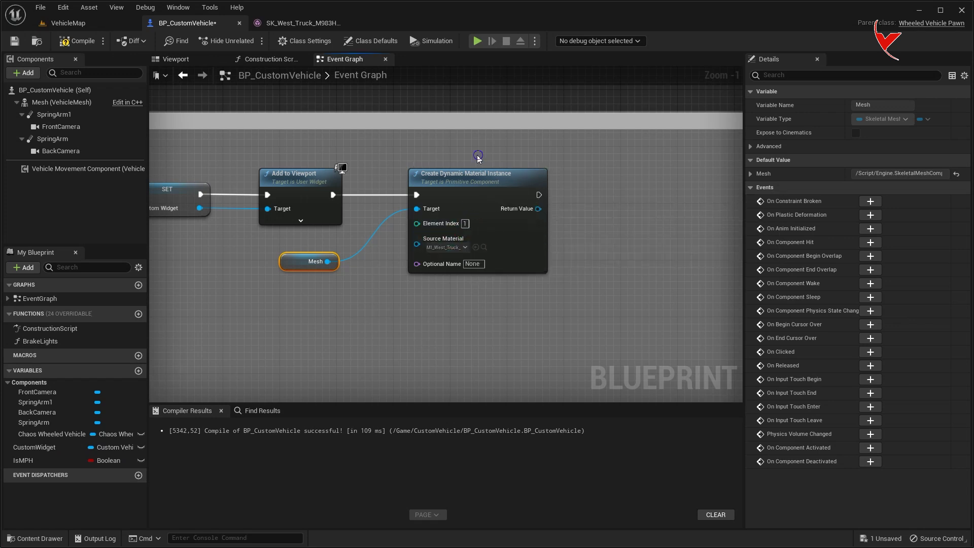
Promote the Return Value to a new LightMaterial variable and open Brake Lights.
{"action": "right_click_drag", "start_coordinate": [478, 154], "coordinate": [394, 146]}
{"action": "right_click", "coordinate": [454, 201]}
{"action": "left_click", "coordinate": [483, 227]}
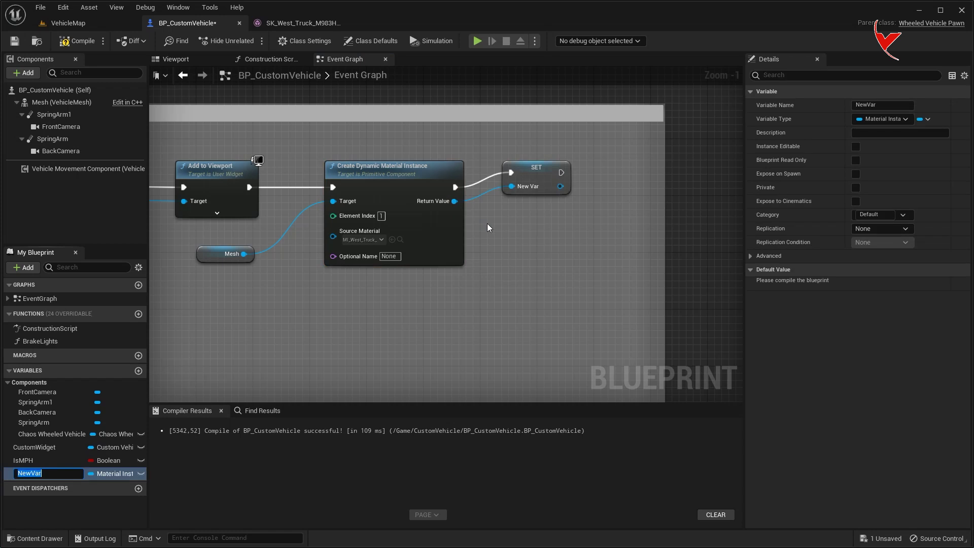
{"action": "type", "text": "rial"}
{"action": "key", "text": "Return"}
{"action": "left_click_drag", "start_coordinate": [546, 173], "coordinate": [553, 187]}
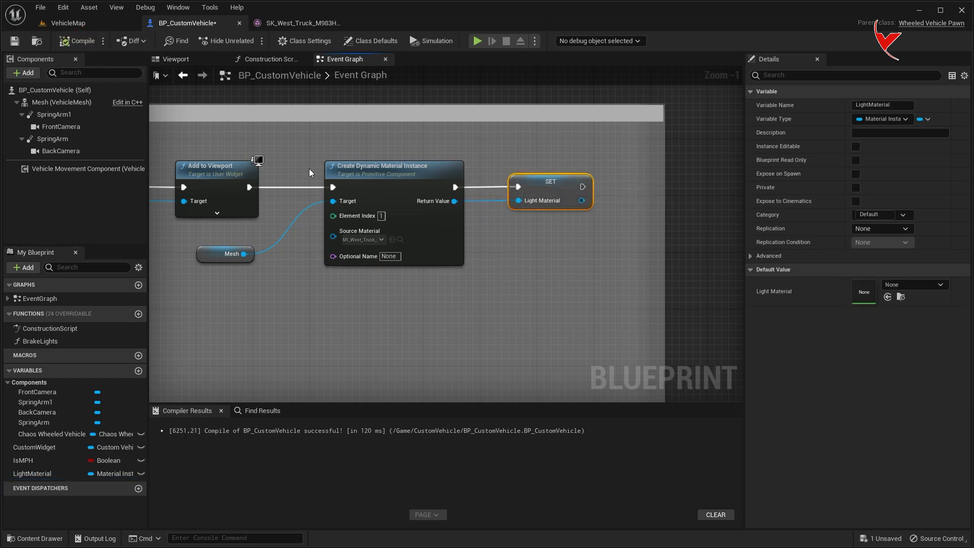
{"action": "double_click", "coordinate": [40, 341]}
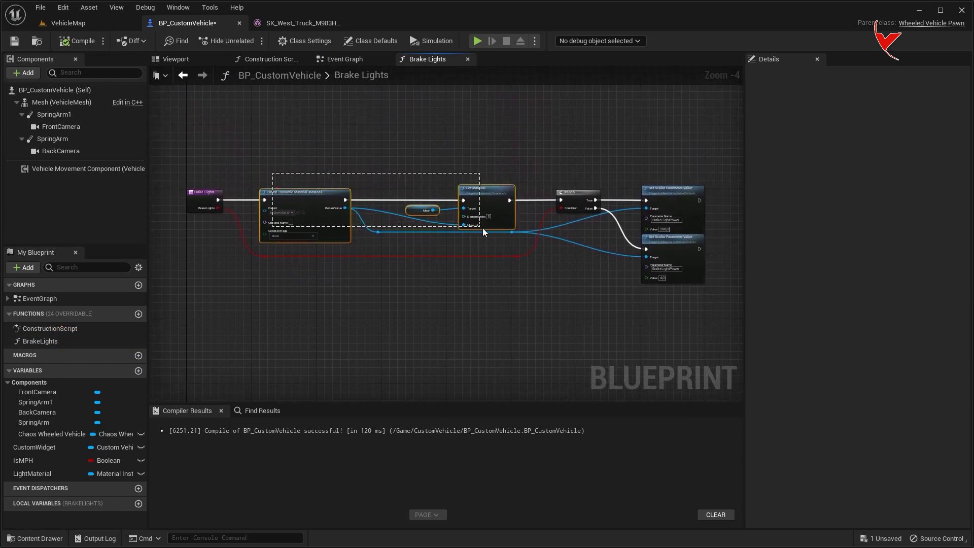
Delete the old material nodes in Brake Lights and move the Branch and Set Scalar nodes left.
{"action": "key", "text": "Delete"}
{"action": "left_click_drag", "start_coordinate": [252, 235], "coordinate": [532, 299]}
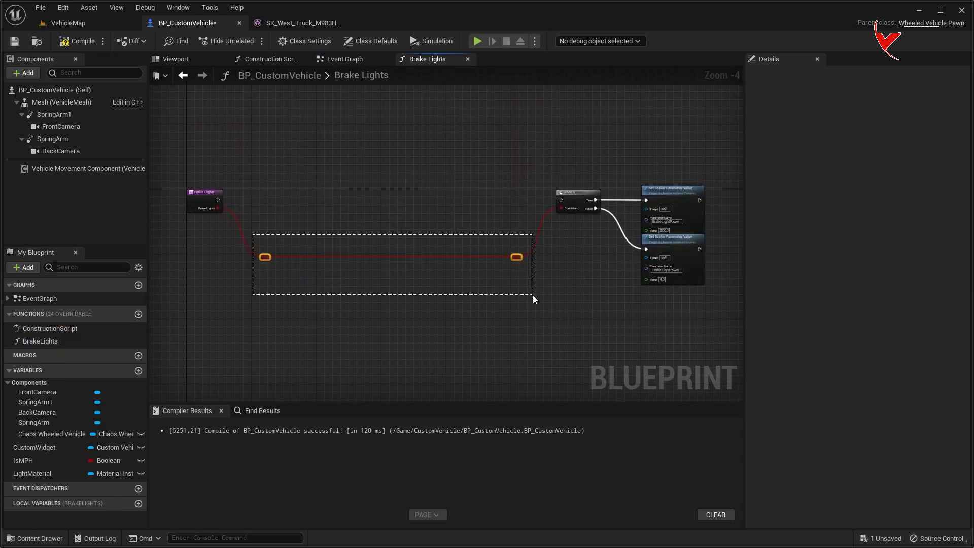
{"action": "left_click_drag", "start_coordinate": [583, 203], "coordinate": [304, 213]}
{"action": "scroll", "coordinate": [386, 206], "scroll_direction": "up", "scroll_amount": 4}
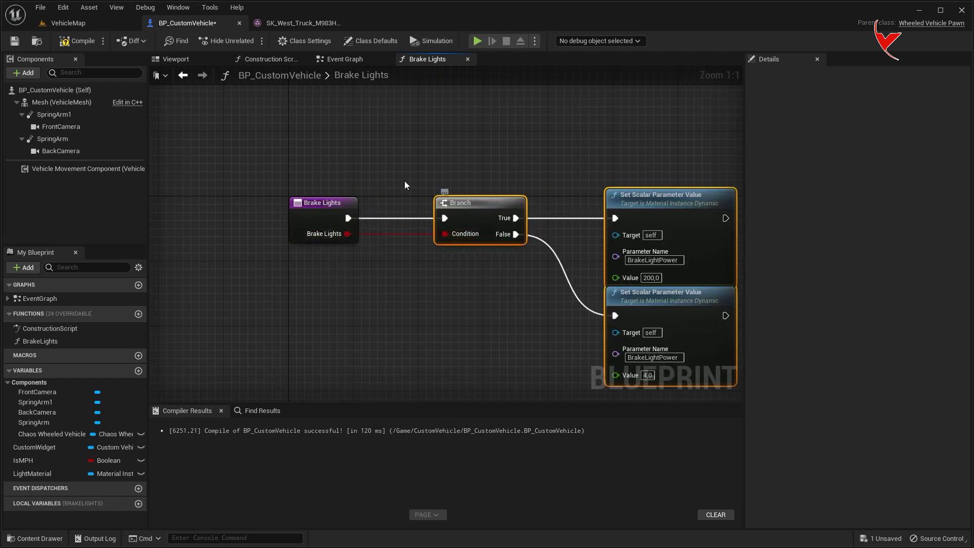
Check the truck body material instance's EmissiveMultiplier, keep it at 10, and save it.
{"action": "left_click", "coordinate": [303, 23]}
{"action": "left_click", "coordinate": [160, 165]}
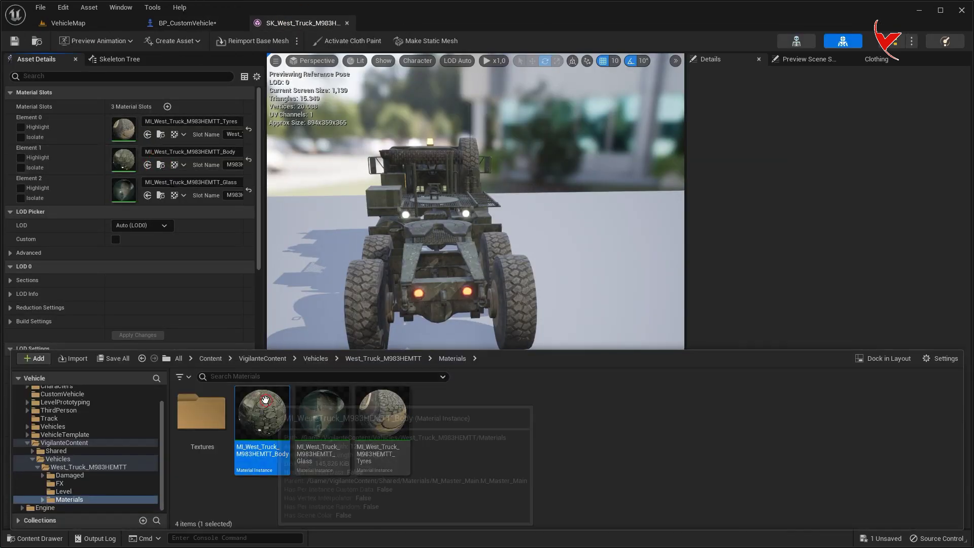
{"action": "double_click", "coordinate": [262, 413]}
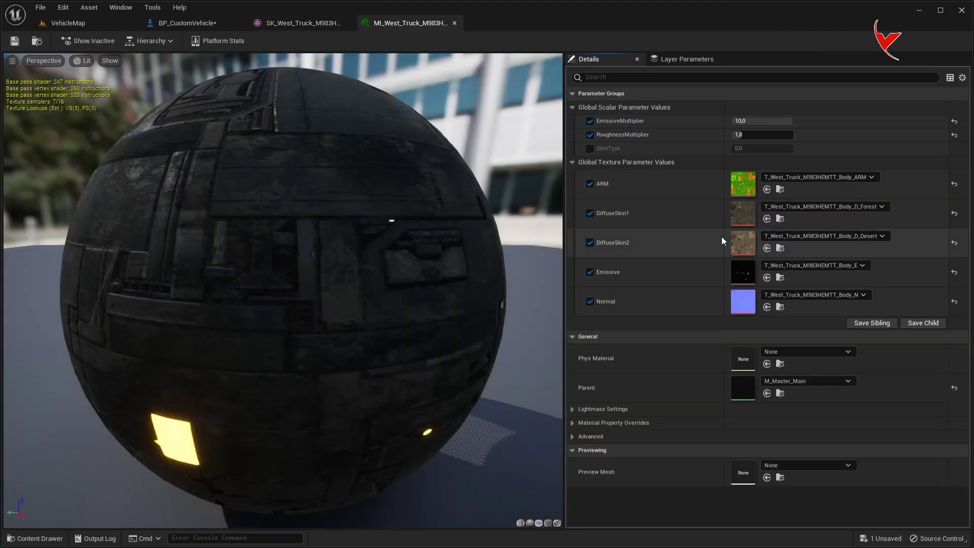
{"action": "left_click", "coordinate": [741, 121]}
{"action": "type", "text": "0"}
{"action": "key", "text": "Return"}
{"action": "key", "text": "ctrl+z"}
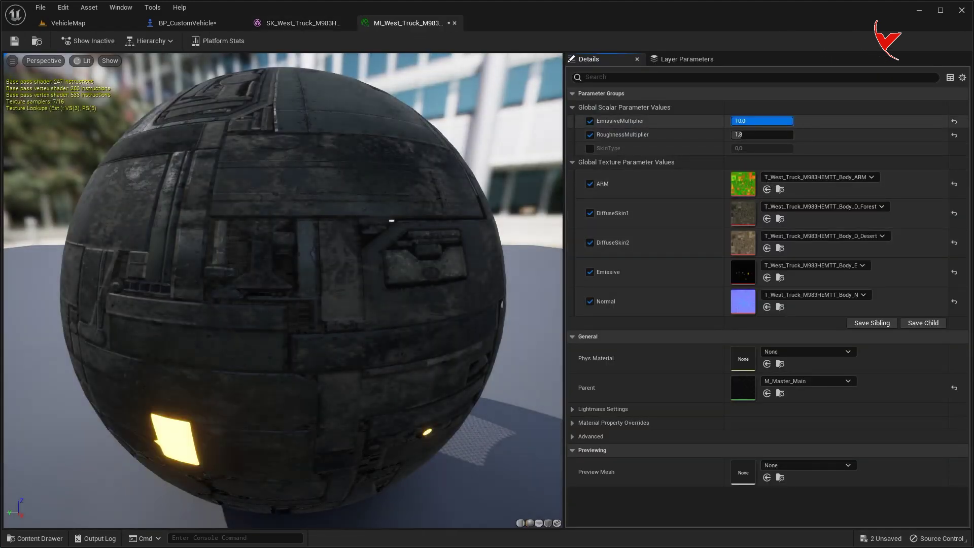
{"action": "left_click_drag", "start_coordinate": [408, 23], "coordinate": [684, 112]}
{"action": "left_click_drag", "start_coordinate": [949, 212], "coordinate": [939, 212]}
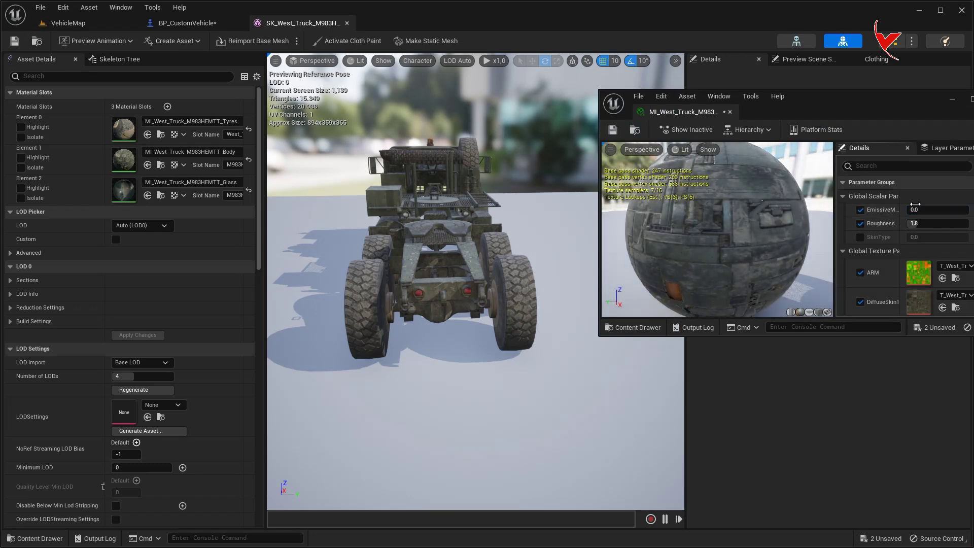
{"action": "left_click", "coordinate": [618, 135]}
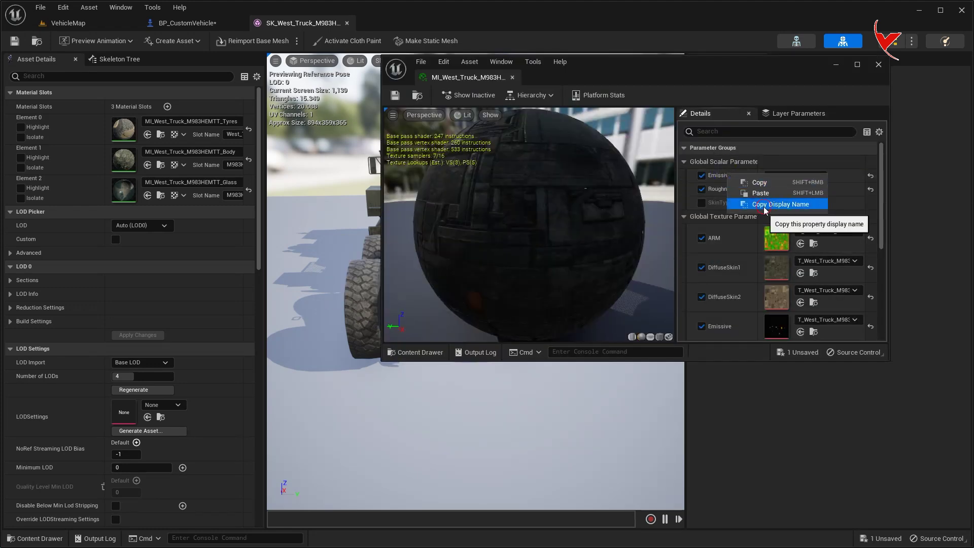
{"action": "left_click", "coordinate": [218, 23]}
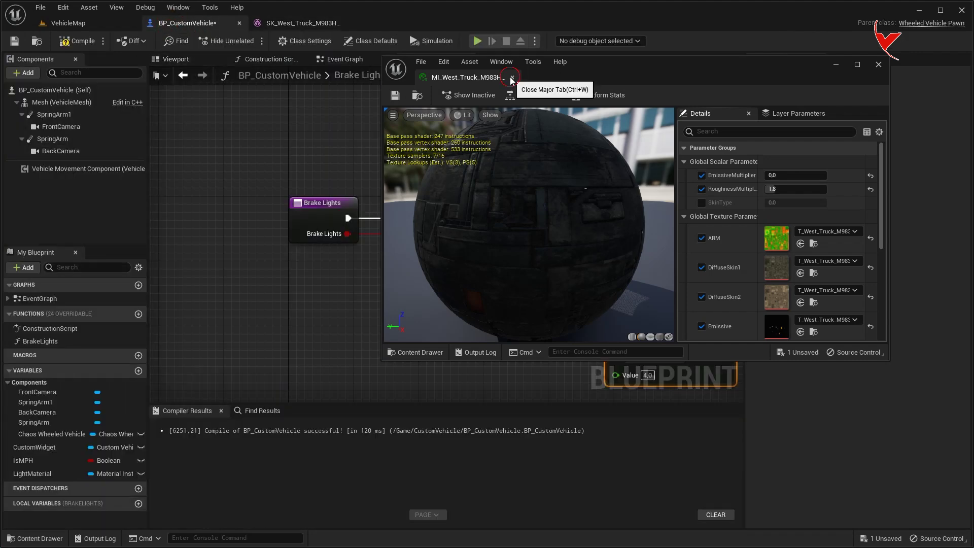
{"action": "left_click", "coordinate": [511, 78]}
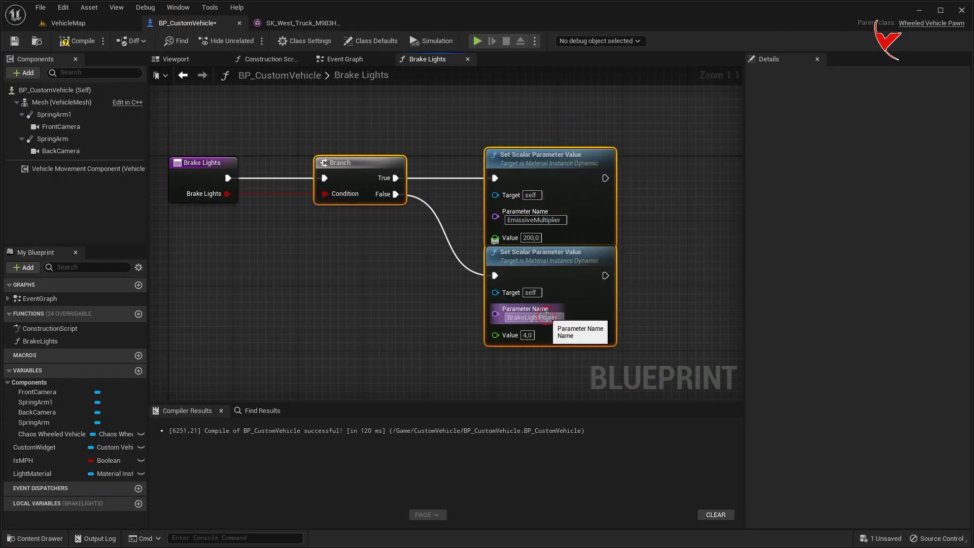
Set the two Set Scalar Parameter values to 10 and 0, then compile.
{"action": "left_click_drag", "start_coordinate": [537, 245], "coordinate": [545, 245]}
{"action": "left_click", "coordinate": [546, 129]}
{"action": "left_click_drag", "start_coordinate": [535, 209], "coordinate": [541, 168]}
{"action": "type", "text": "10"}
{"action": "left_click", "coordinate": [535, 334]}
{"action": "type", "text": "0"}
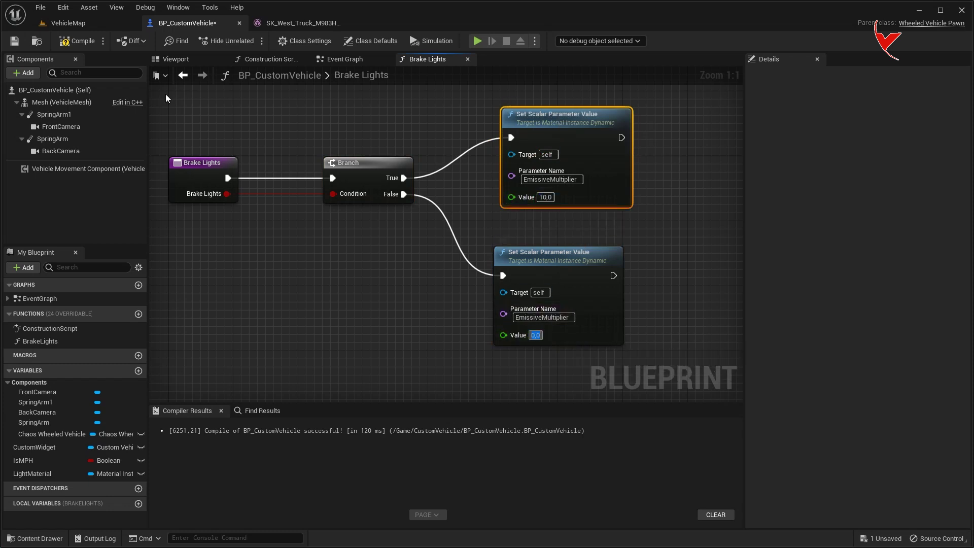
{"action": "left_click", "coordinate": [77, 41]}
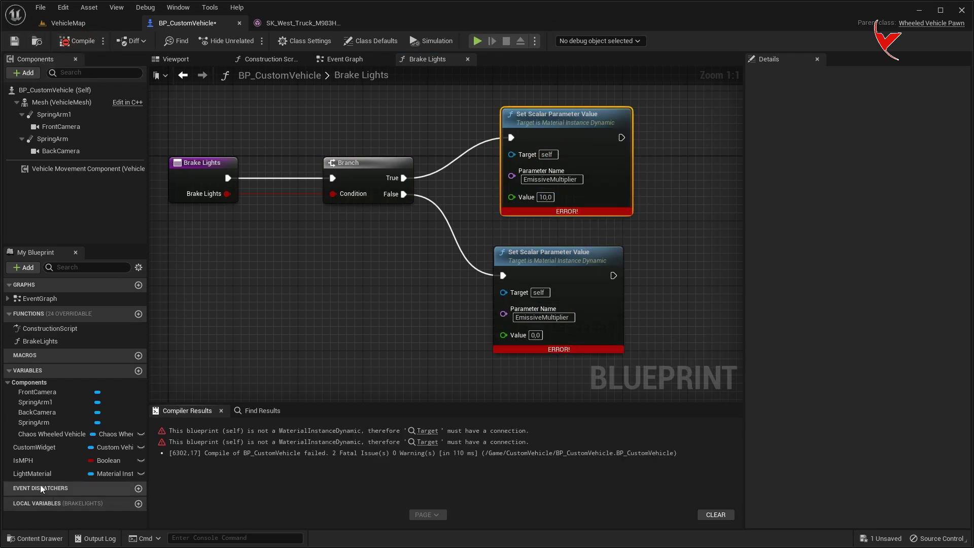
Wire a LightMaterial getter into both Set Scalar Targets, compile, save, and return to VehicleMap.
{"action": "left_click_drag", "start_coordinate": [36, 473], "coordinate": [376, 326]}
{"action": "left_click", "coordinate": [400, 283]}
{"action": "left_click_drag", "start_coordinate": [426, 264], "coordinate": [512, 153]}
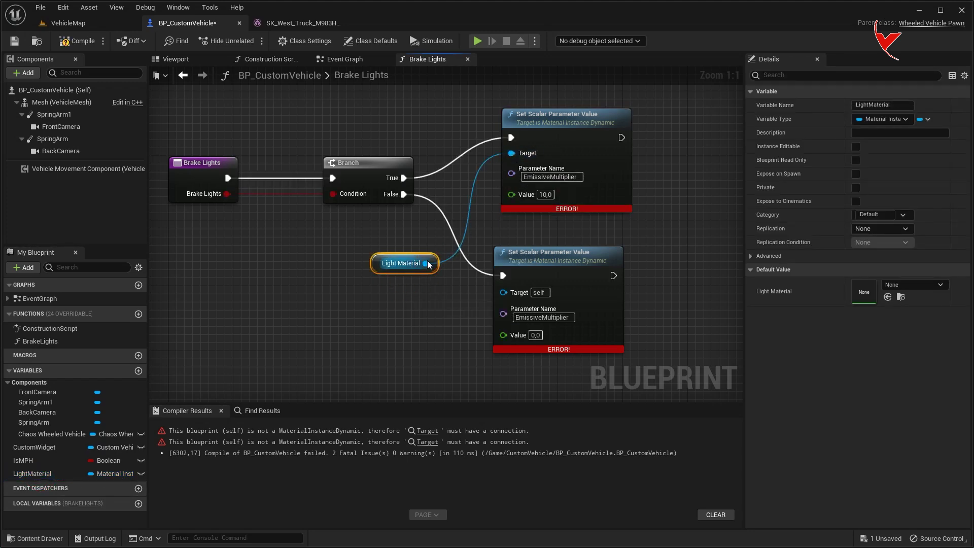
{"action": "left_click_drag", "start_coordinate": [426, 263], "coordinate": [503, 291]}
{"action": "left_click", "coordinate": [86, 42]}
{"action": "left_click", "coordinate": [16, 40]}
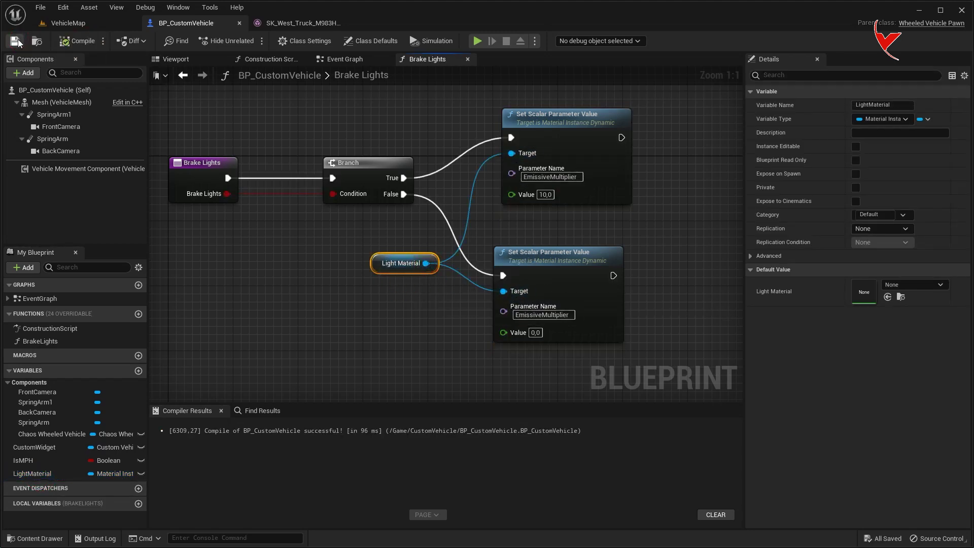
{"action": "left_click", "coordinate": [71, 23]}
{"action": "left_click", "coordinate": [224, 42]}
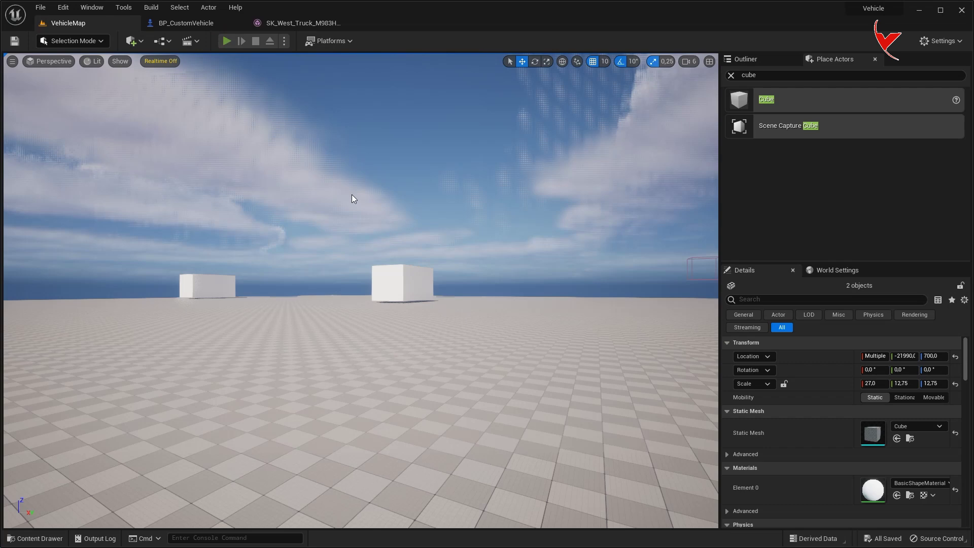
Drive the truck to 32 Km/h in gear 1 and brake to light the rear lights.
{"action": "left_click", "coordinate": [373, 215]}
{"action": "key", "text": "w"}
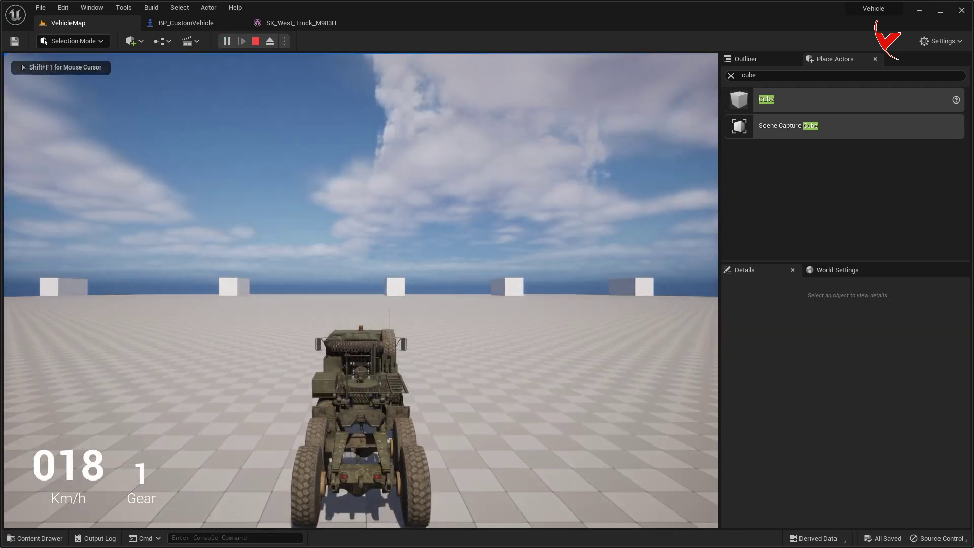
{"action": "key", "text": "l"}
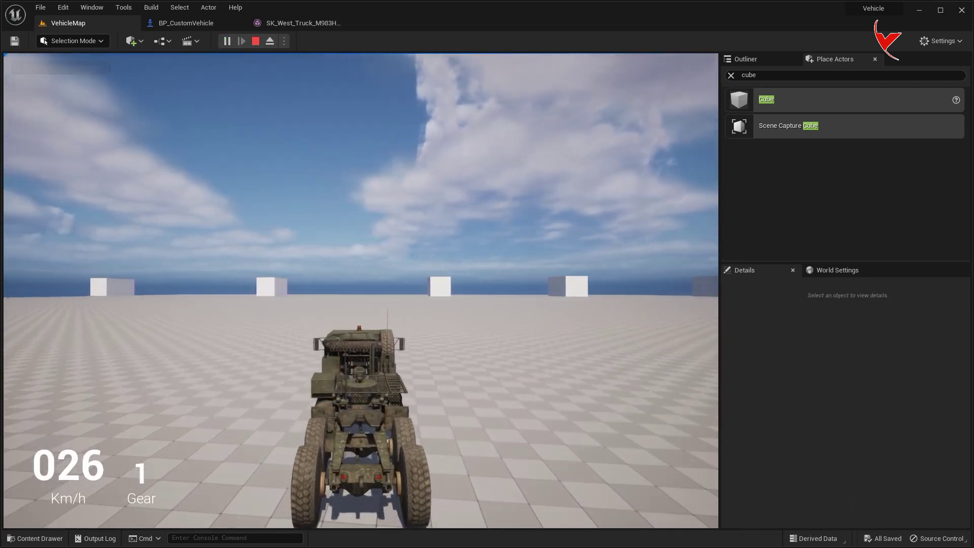
{"action": "key", "text": "l"}
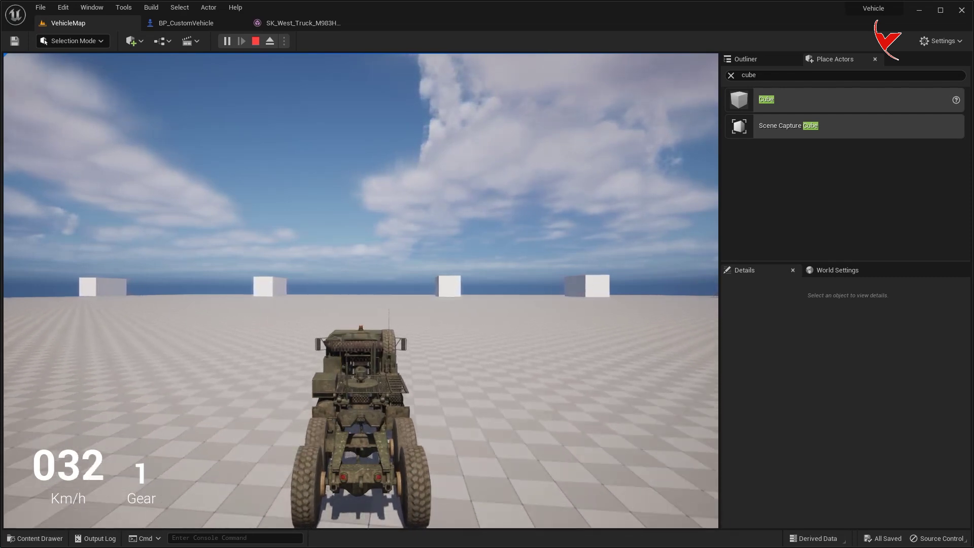